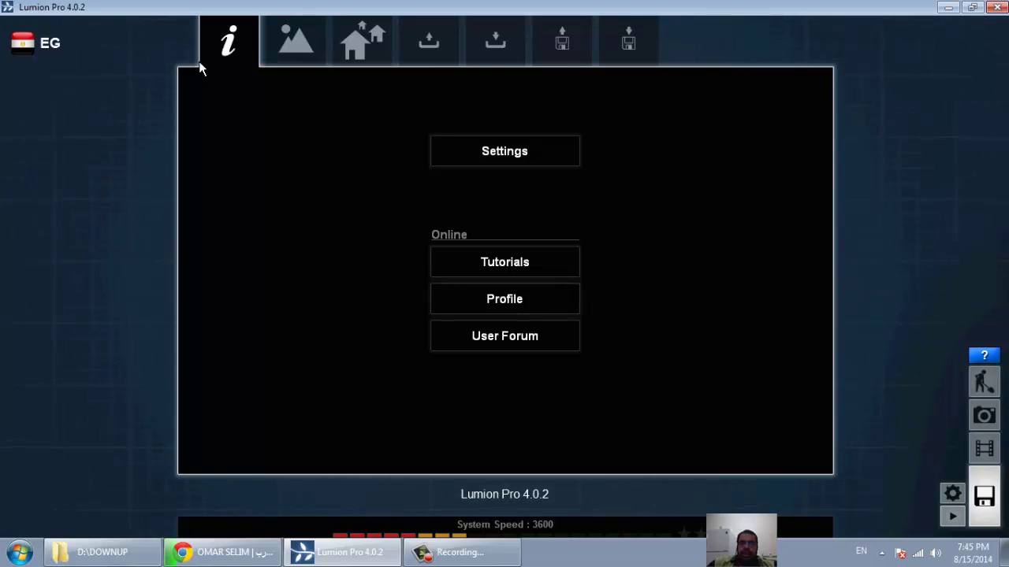
# In Settings, toggle the terrain option off and back on, mute the editor sound, and return to the editor
pyautogui.click(511, 156)
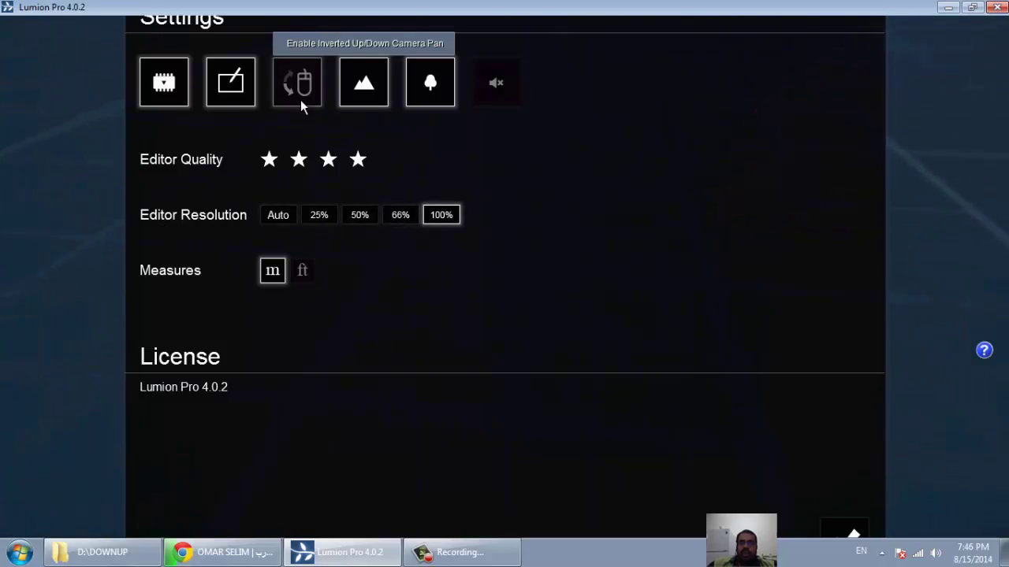
pyautogui.click(362, 93)
pyautogui.click(362, 93)
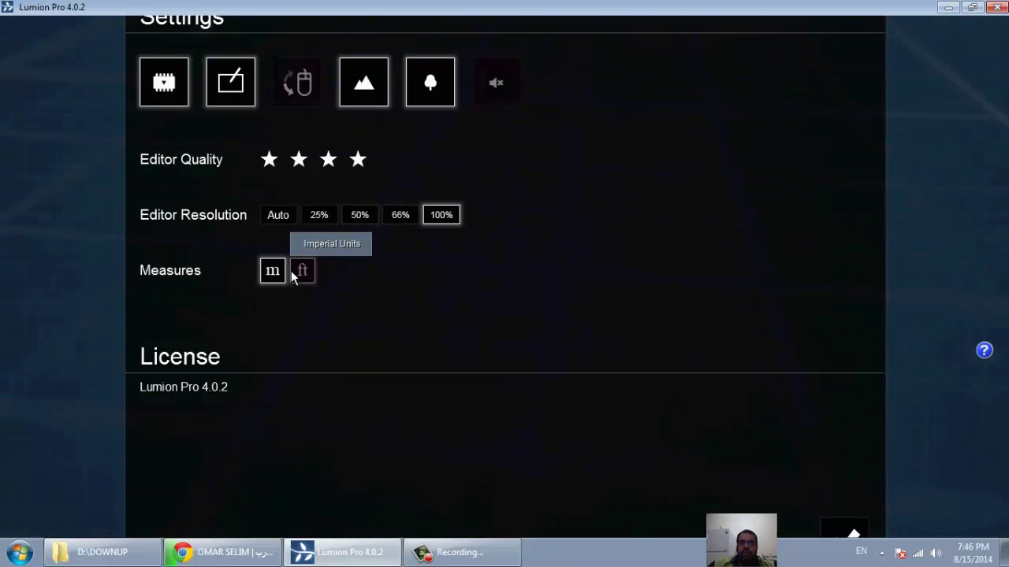
pyautogui.click(496, 87)
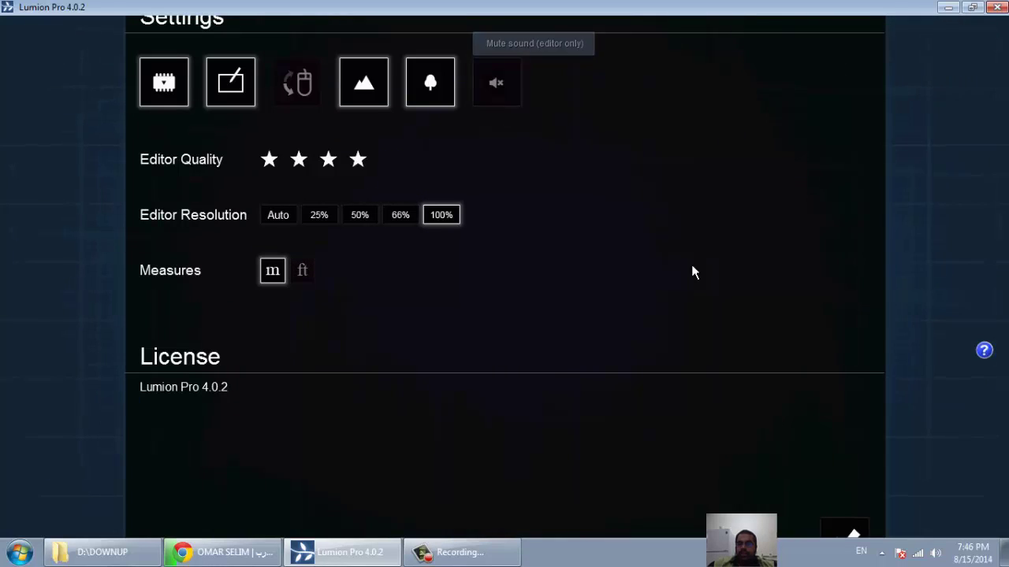
pyautogui.click(865, 534)
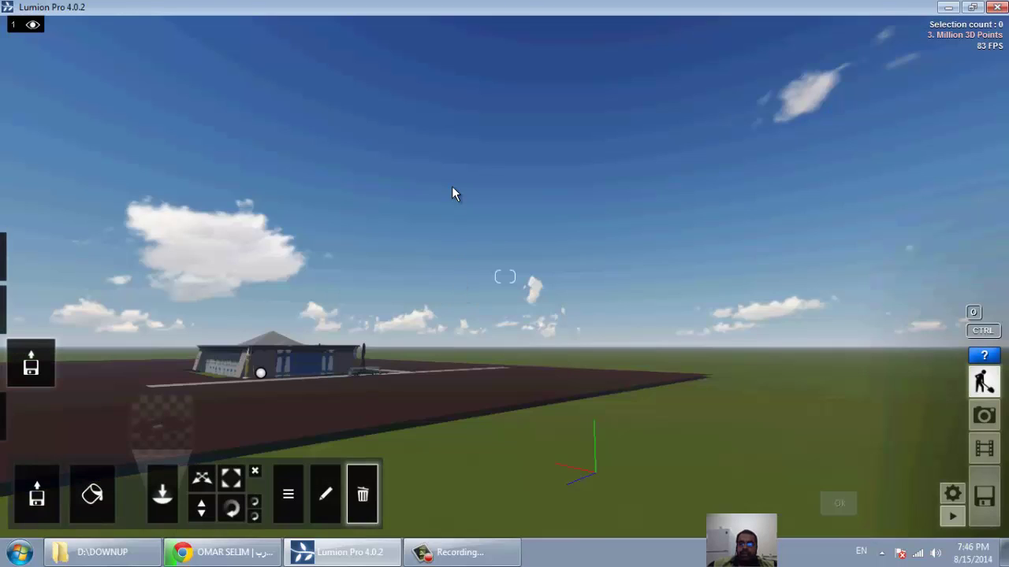
# View the new-scene landscape templates and the system benchmark results, then close the benchmark
pyautogui.click(968, 508)
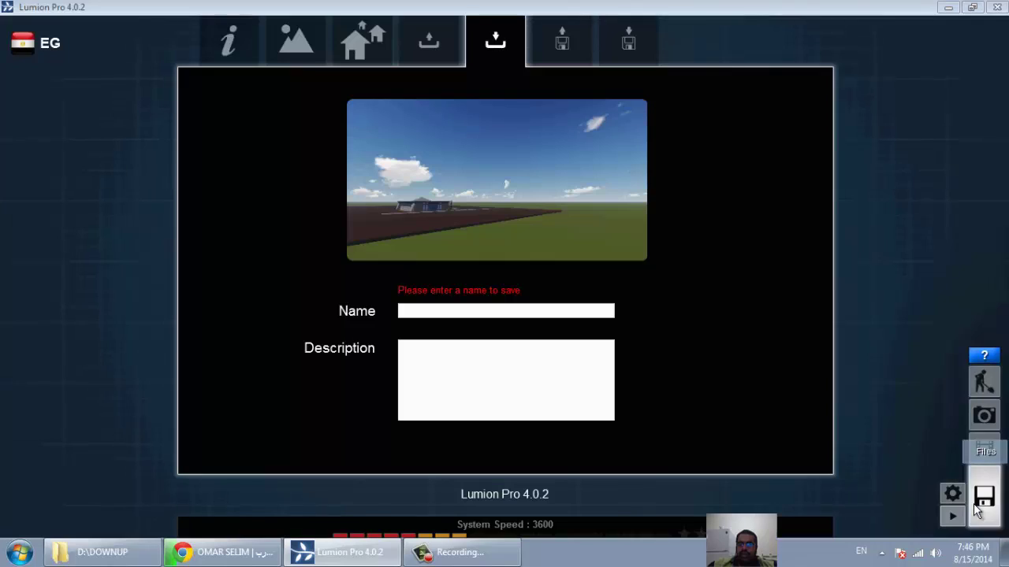
pyautogui.click(290, 39)
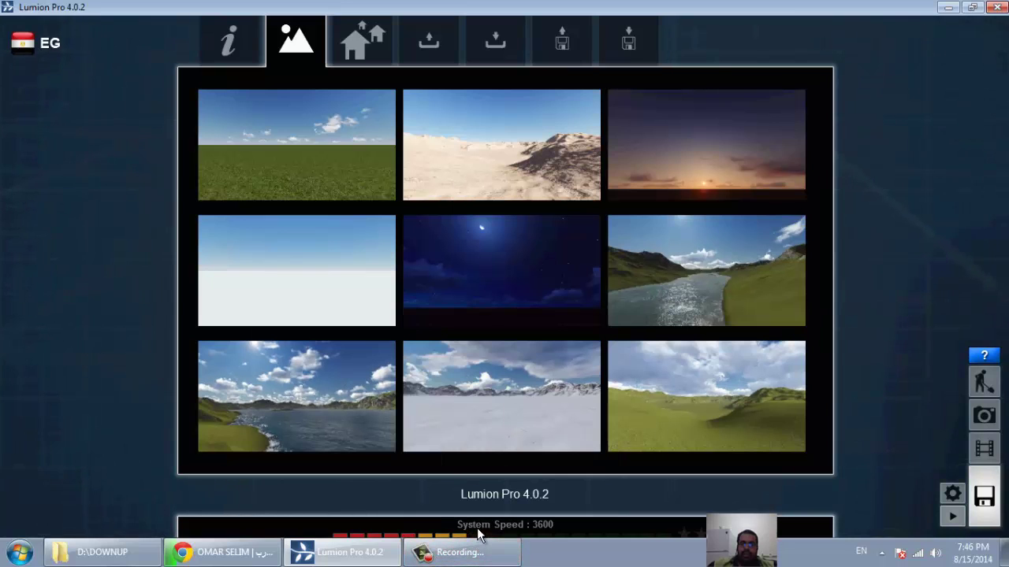
pyautogui.click(477, 528)
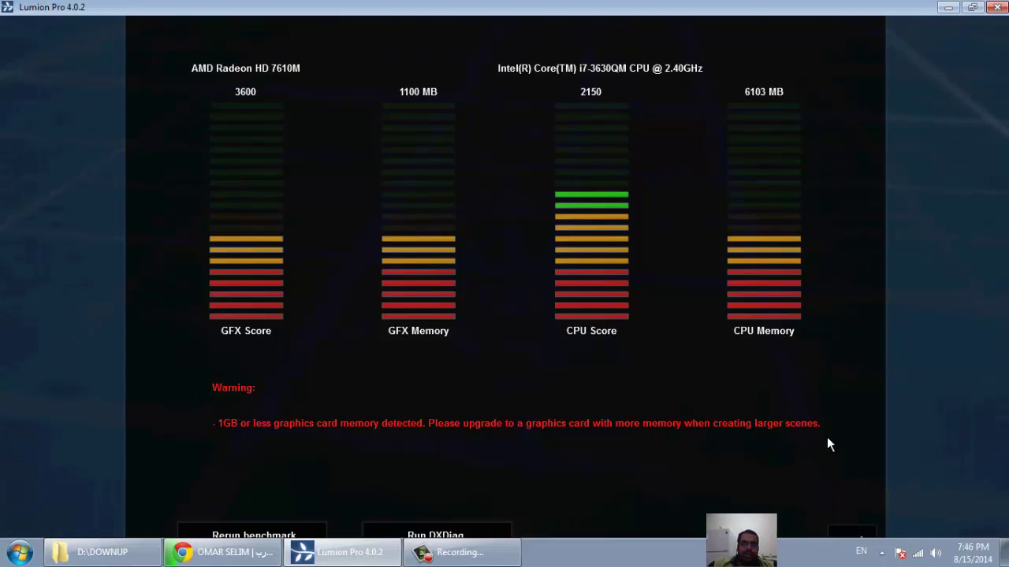
pyautogui.click(866, 534)
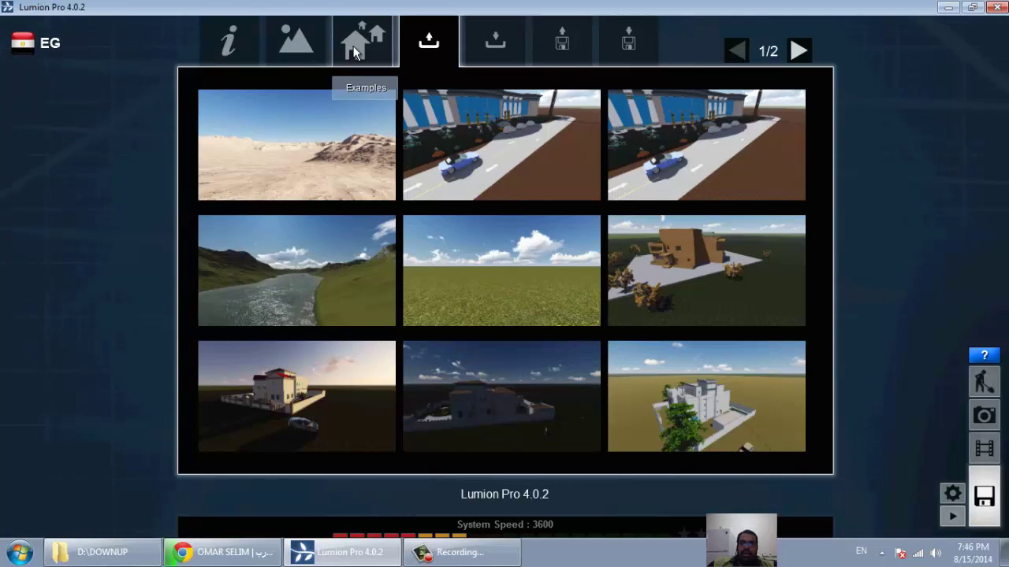
# Browse the Examples, Load and Save scene pages, ending on Import Scene
pyautogui.click(353, 46)
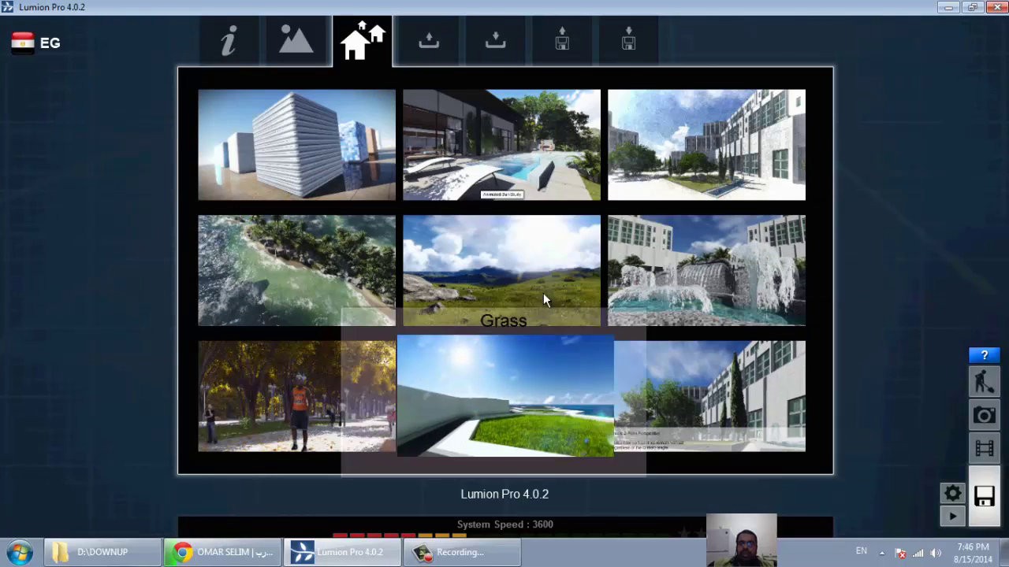
pyautogui.click(428, 49)
pyautogui.moveTo(296, 144)
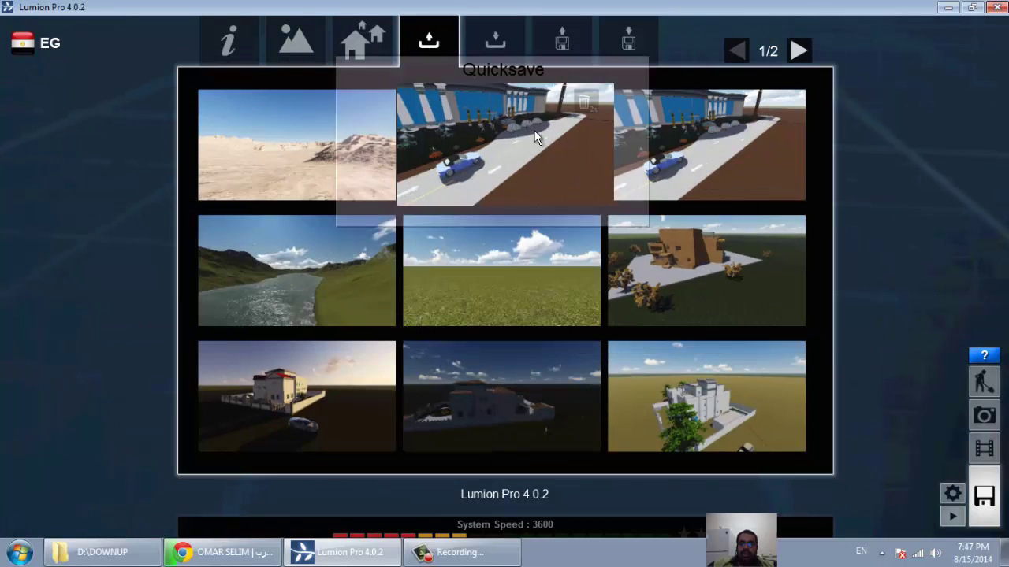
pyautogui.click(492, 36)
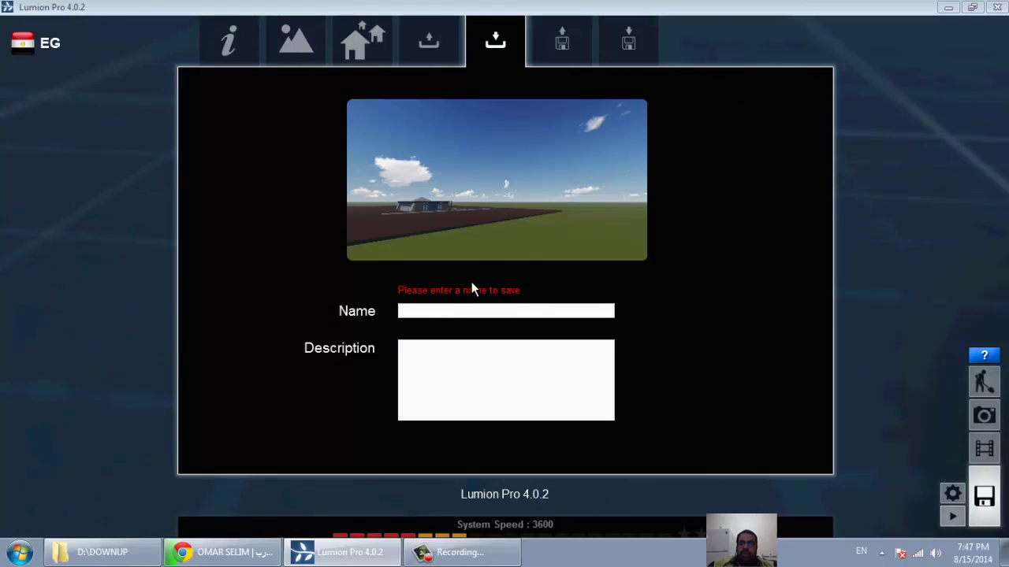
pyautogui.click(543, 38)
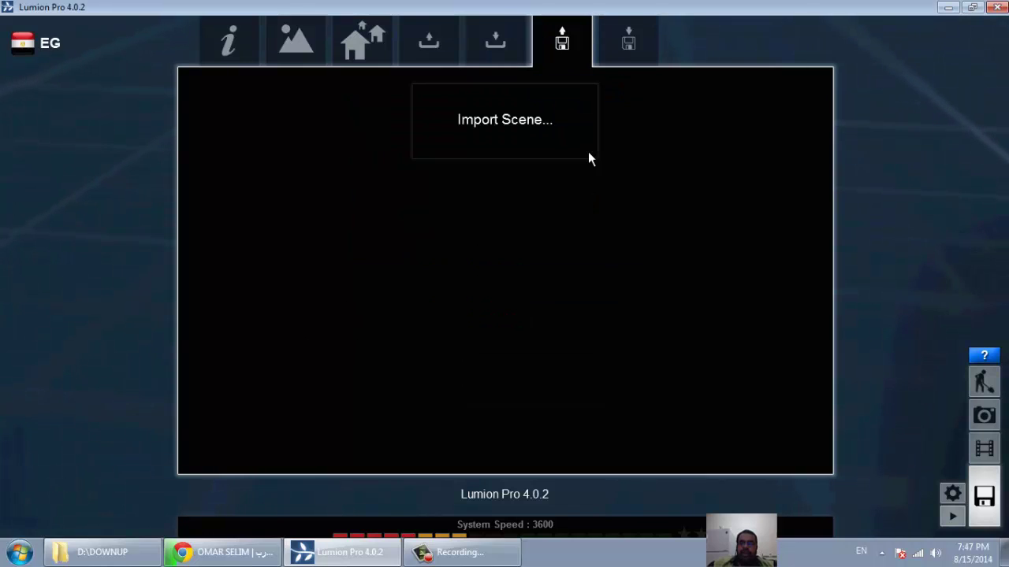
# Cancel the Import Scene file browser and show the New Scene landscape templates
pyautogui.click(500, 144)
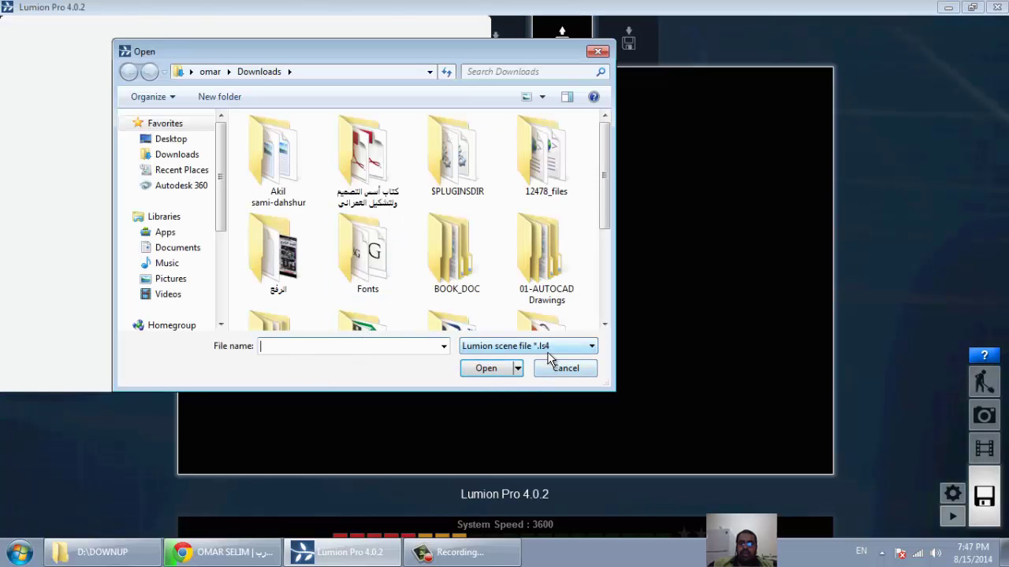
pyautogui.click(562, 373)
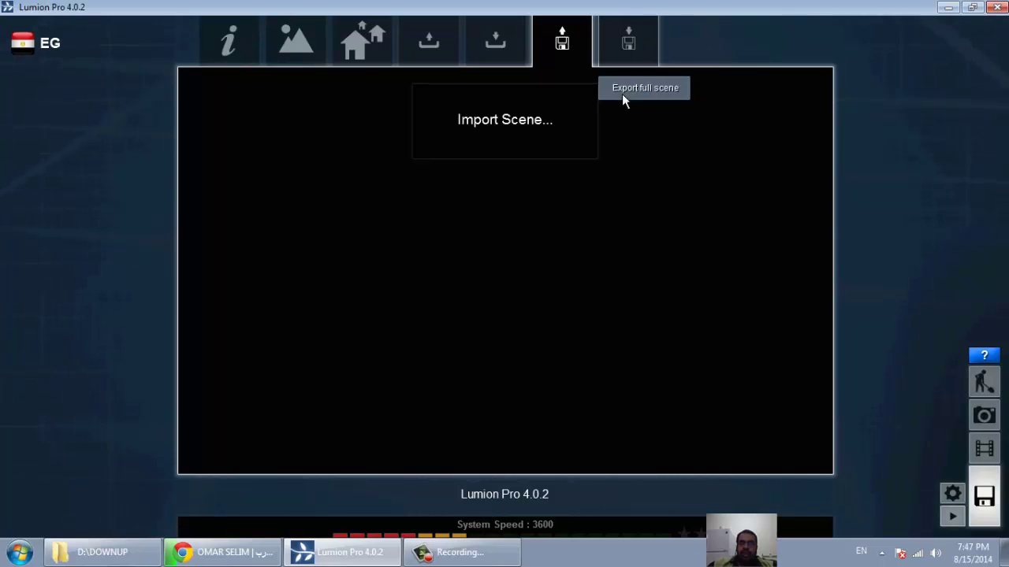
pyautogui.click(291, 39)
pyautogui.moveTo(501, 270)
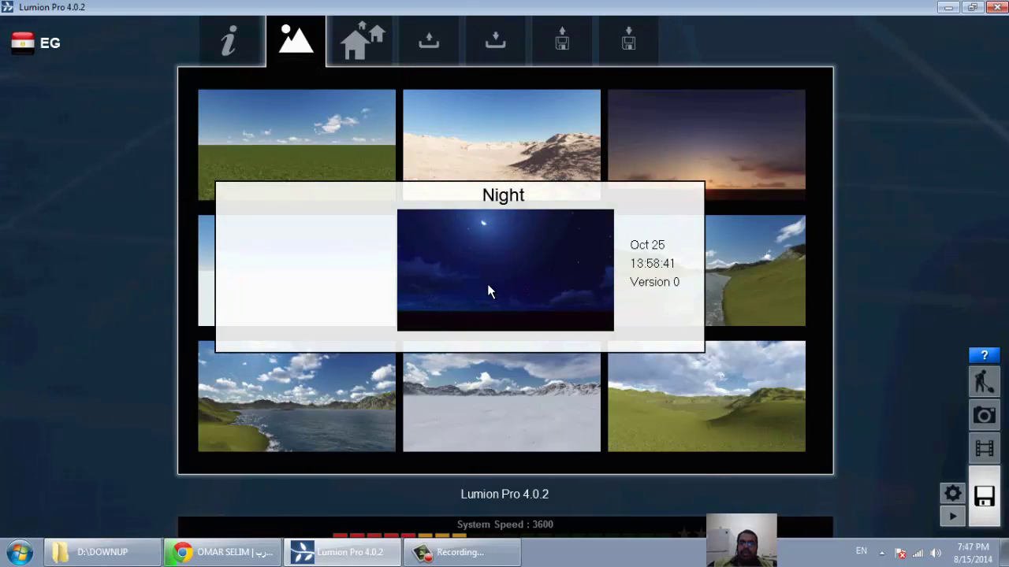
# Start a new scene from the Grass template and rotate the sun toward north in Weather
pyautogui.click(331, 171)
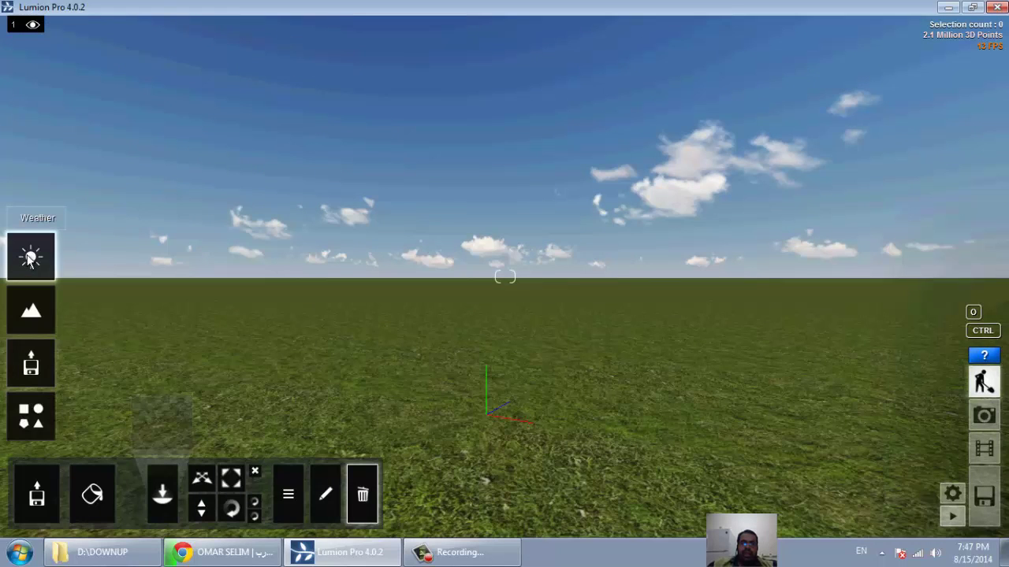
pyautogui.click(30, 258)
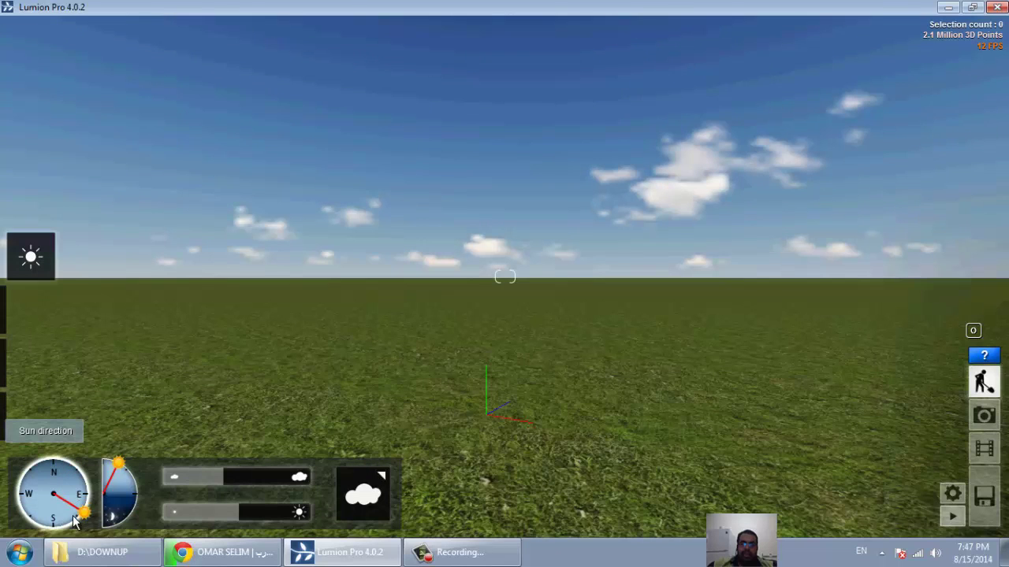
pyautogui.moveTo(68, 472); pyautogui.dragTo(65, 468)
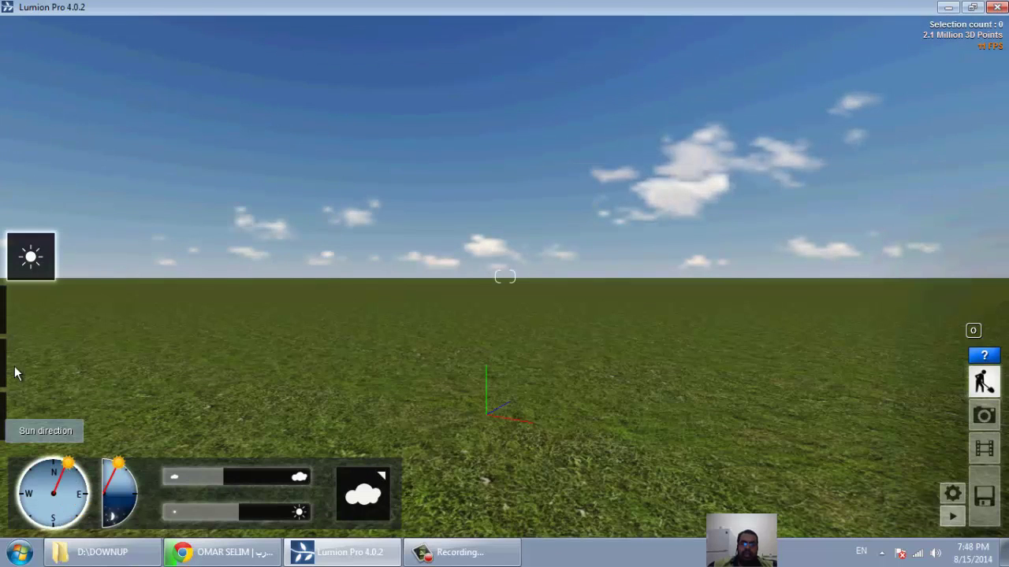
pyautogui.moveTo(31, 339)
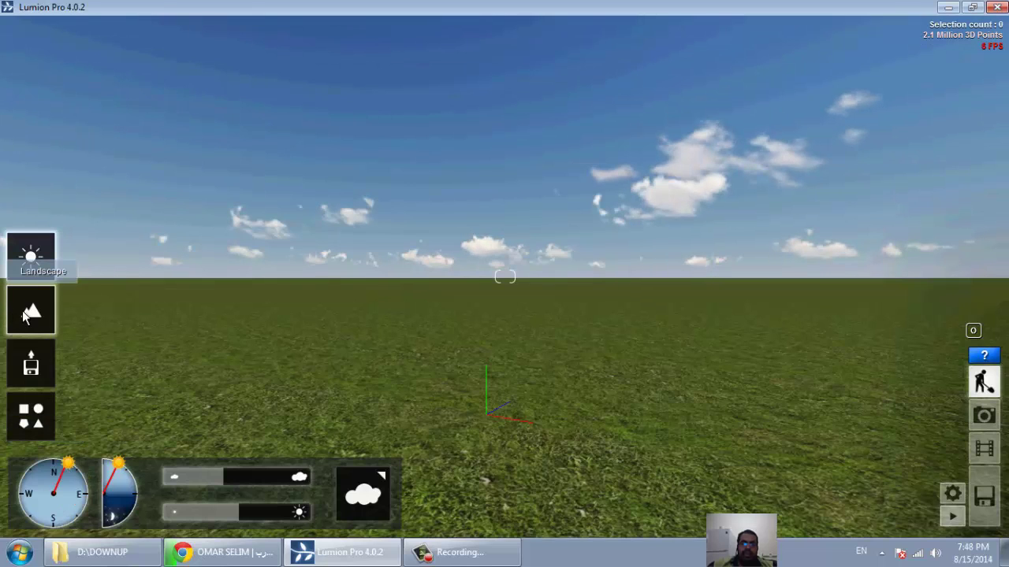
# Look through the terrain, import and object category panels, ending in Import mode
pyautogui.click(24, 316)
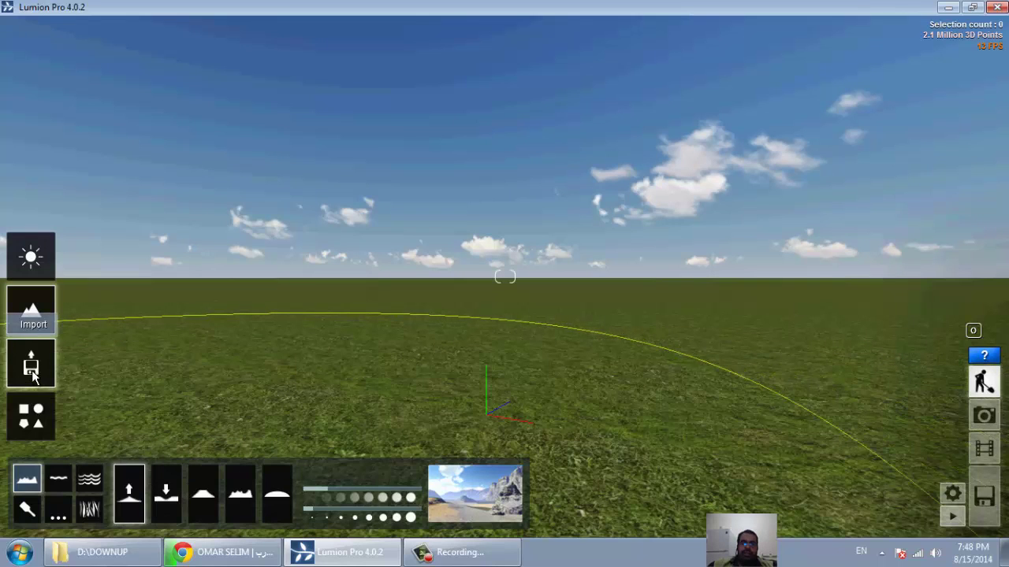
pyautogui.click(32, 372)
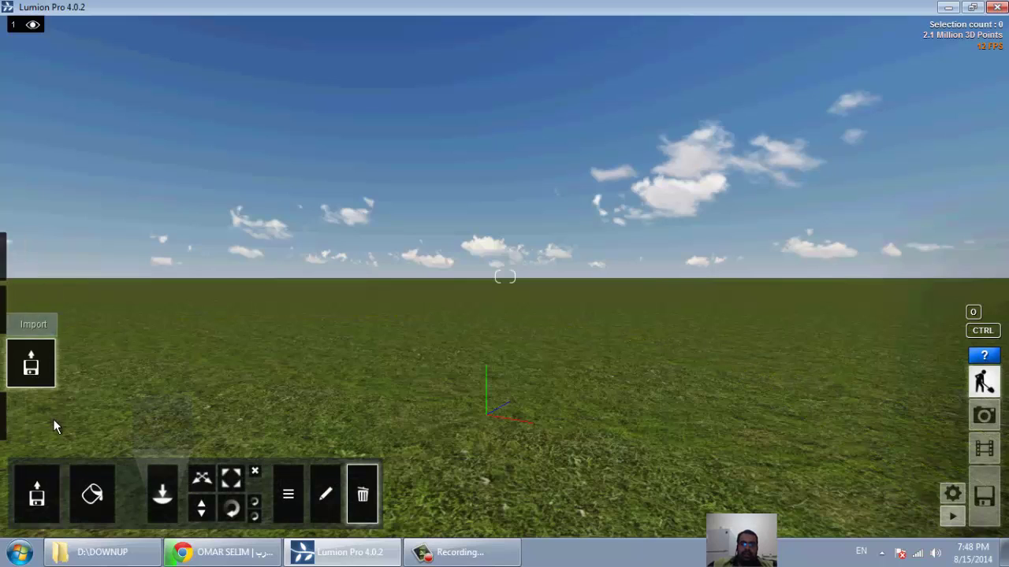
pyautogui.click(35, 420)
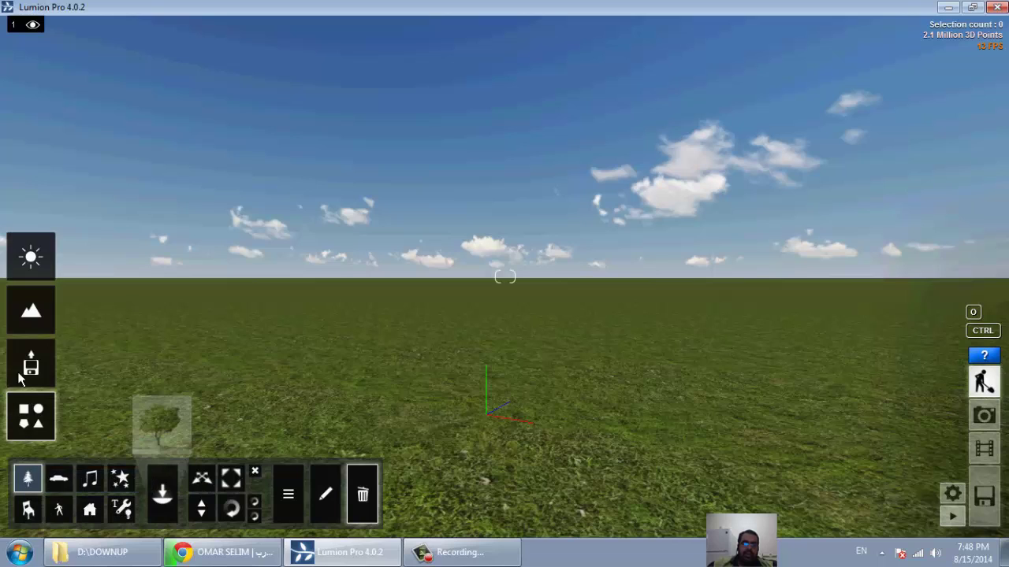
pyautogui.click(21, 379)
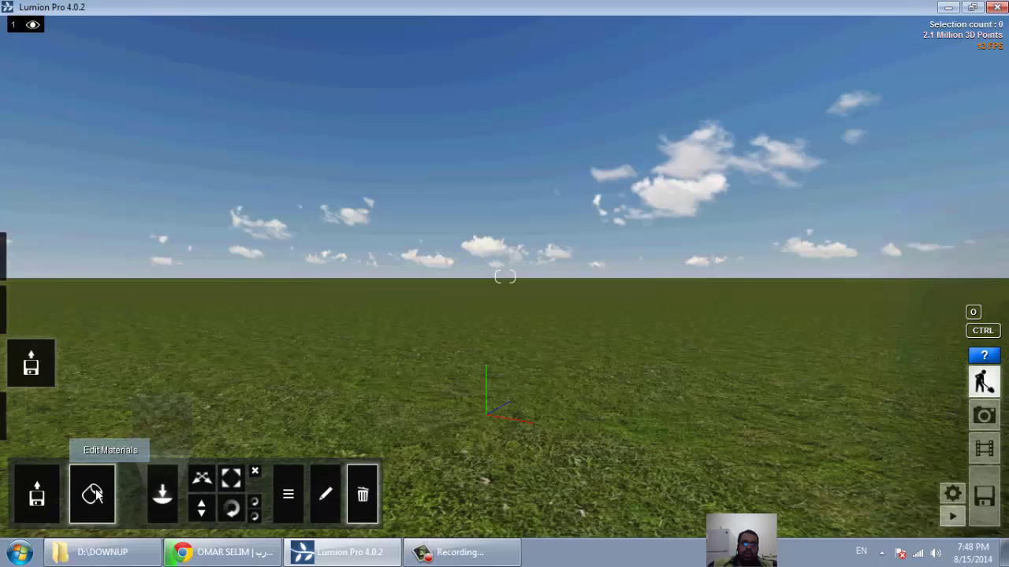
# Import the AutoSave_الفكرة.skp SketchUp model from Downloads into the model library
pyautogui.click(37, 496)
pyautogui.scroll(-5, 587, 304)
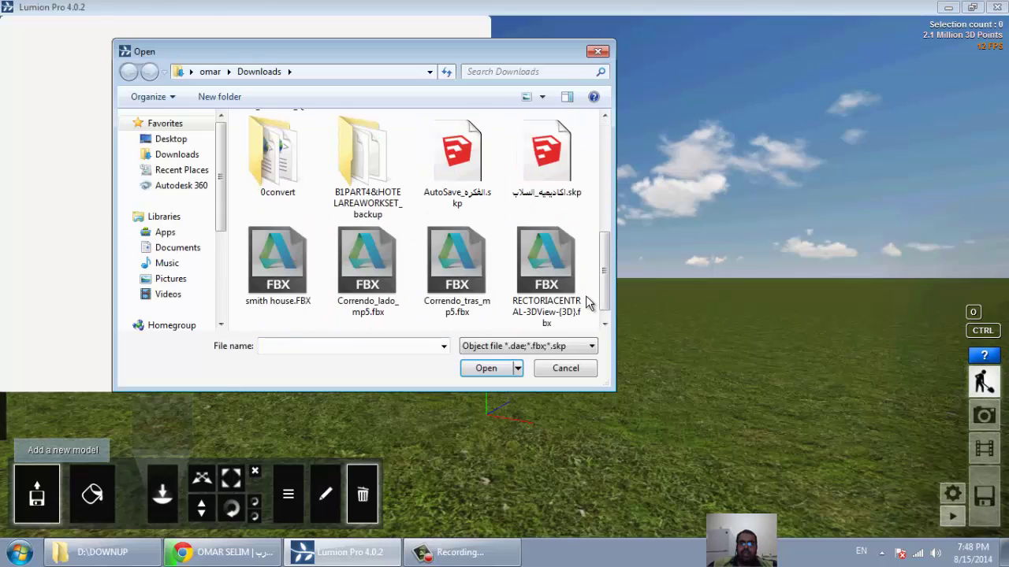
pyautogui.click(536, 170)
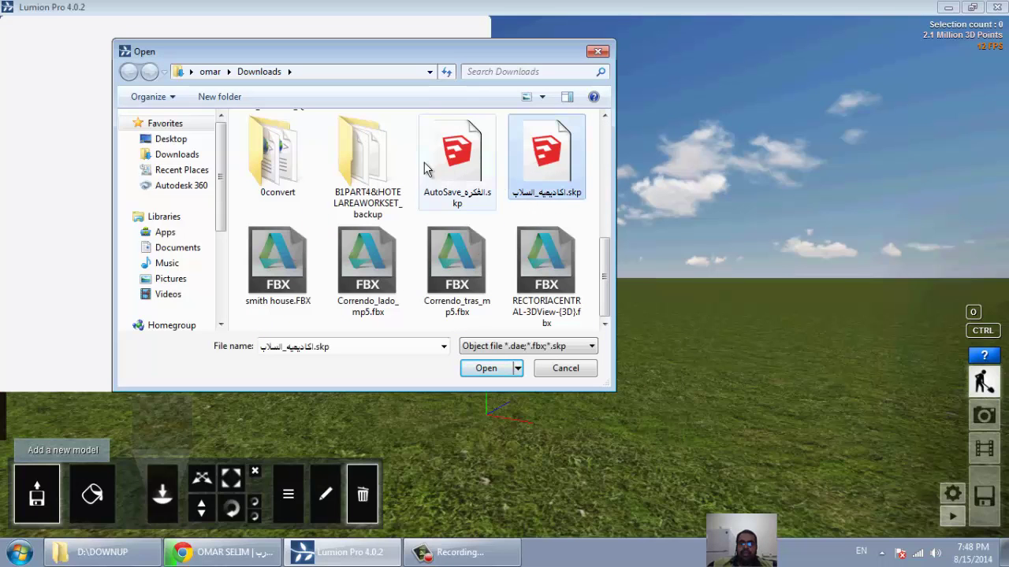
pyautogui.click(456, 167)
pyautogui.click(544, 296)
pyautogui.click(457, 268)
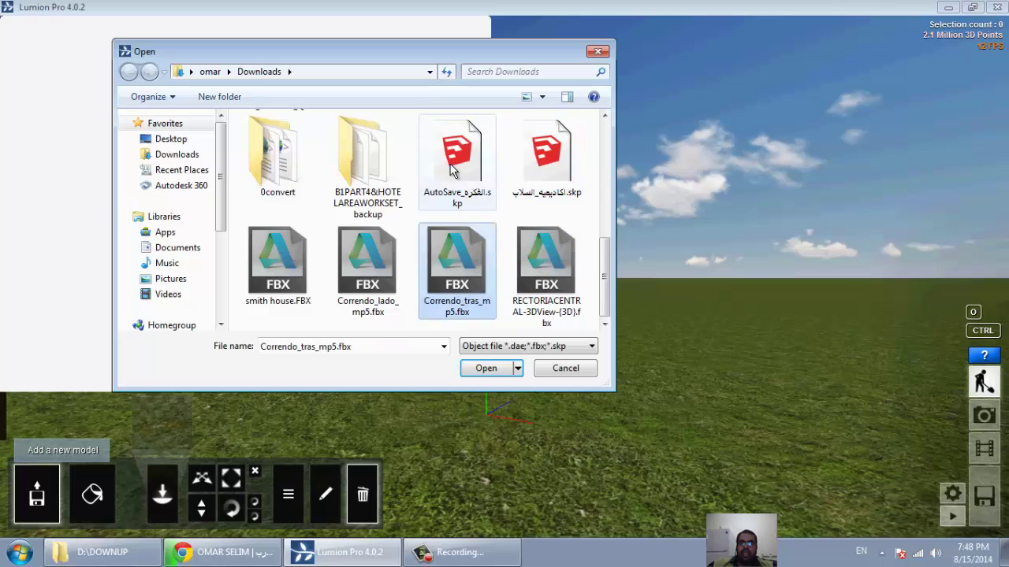
pyautogui.click(453, 171)
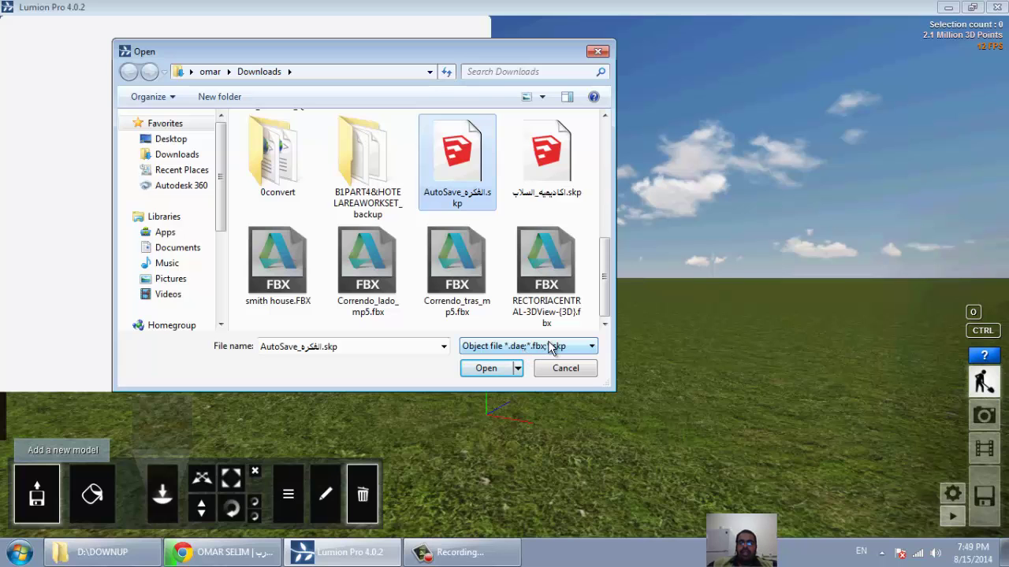
pyautogui.press('Return')
pyautogui.press('Return')
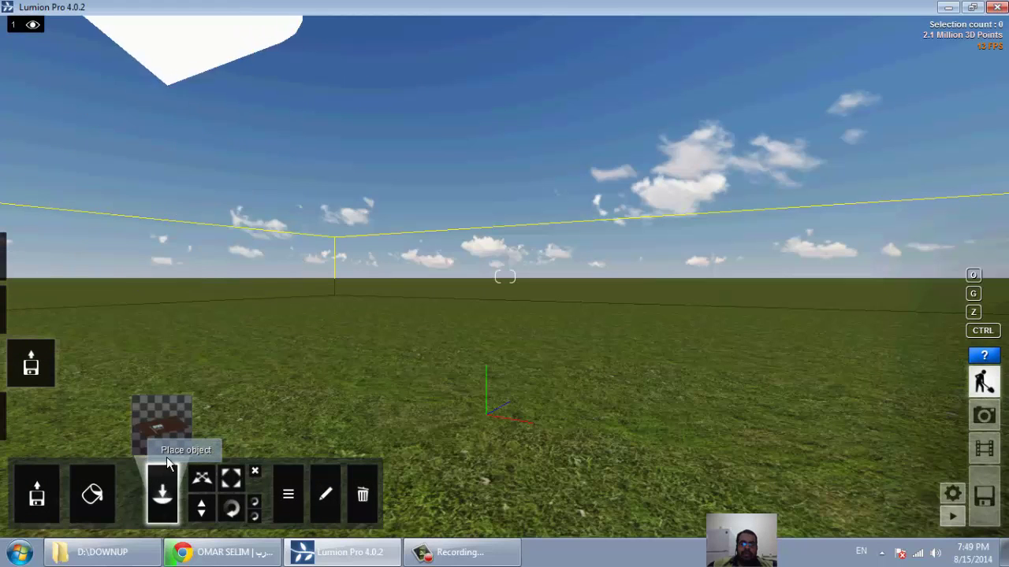
# Place the imported building model from the import library into the grass scene
pyautogui.click(167, 443)
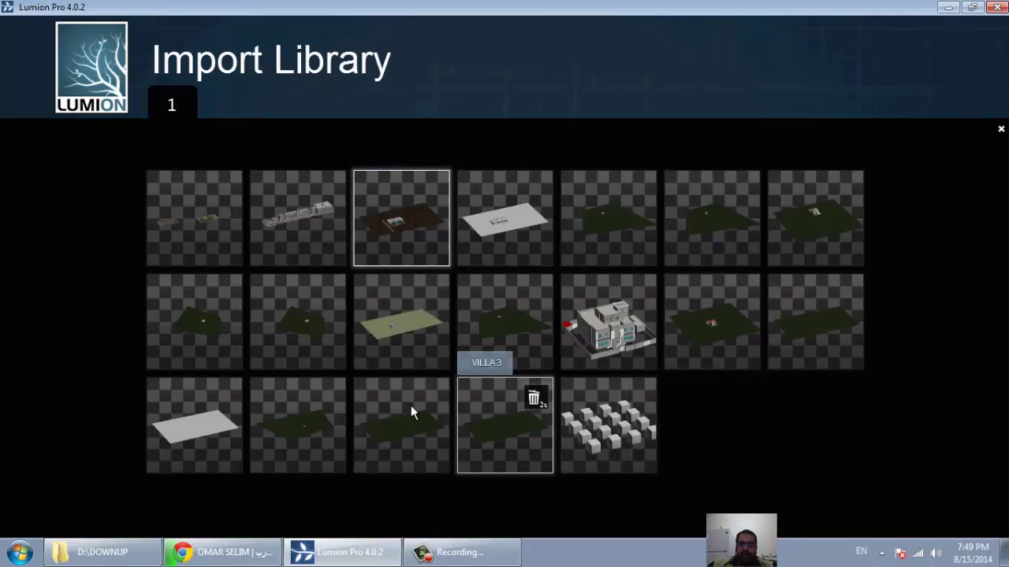
pyautogui.moveTo(712, 322)
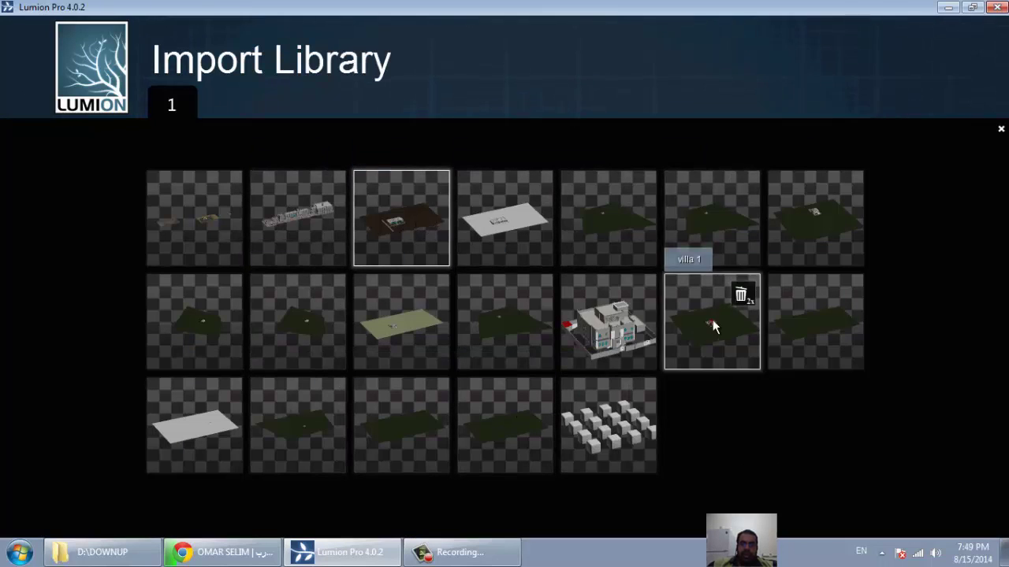
pyautogui.click(364, 203)
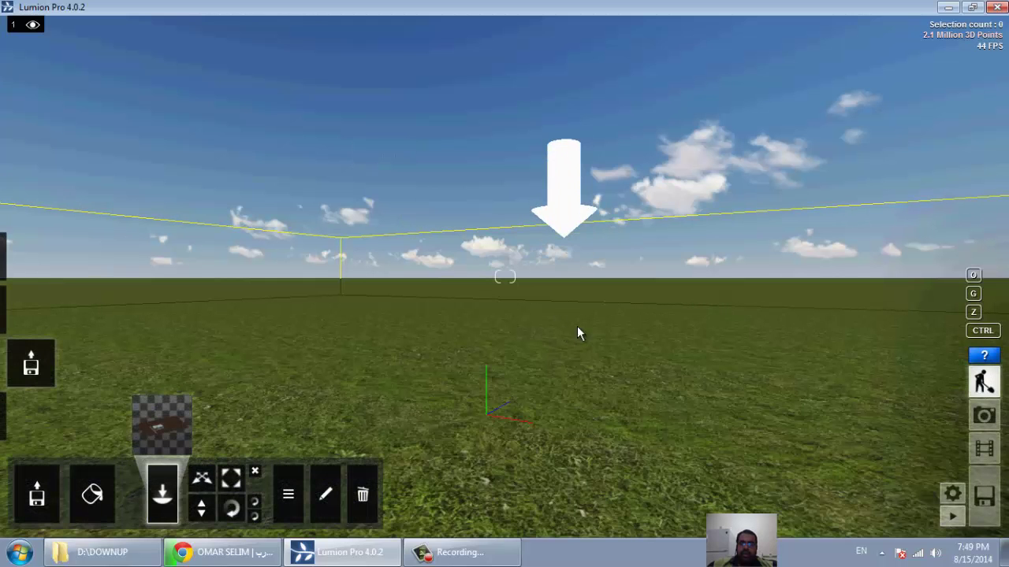
pyautogui.click(599, 341)
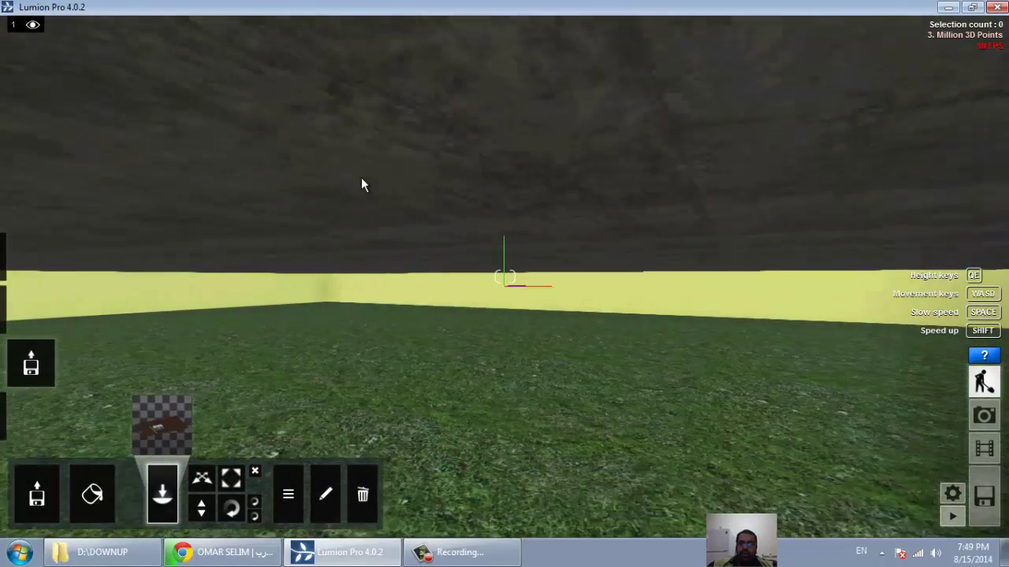
# Fly the camera over and around the building, end placement, and back away for a wide view
pyautogui.press('s')
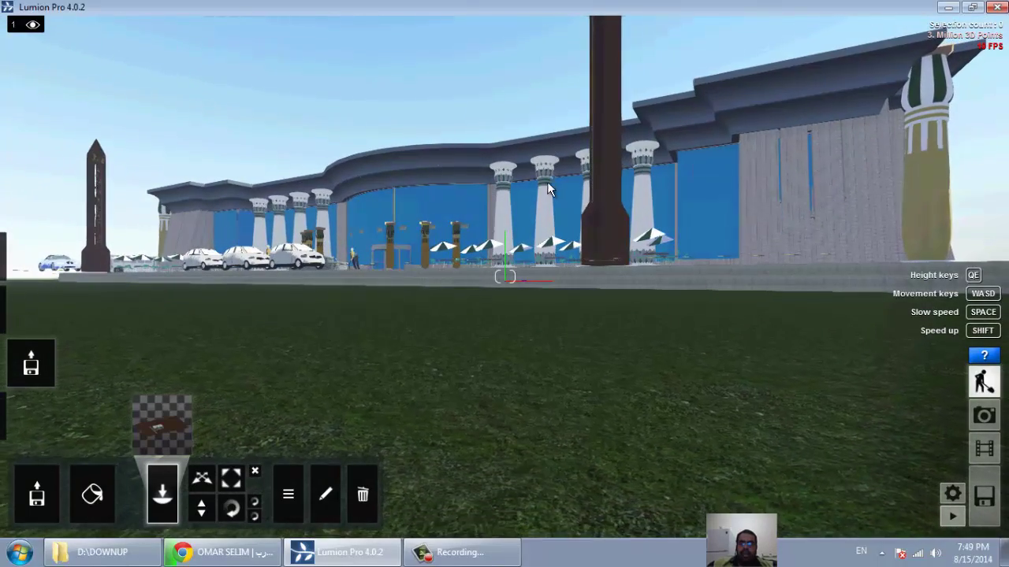
pyautogui.moveTo(547, 182); pyautogui.dragTo(539, 169)
pyautogui.press('e')
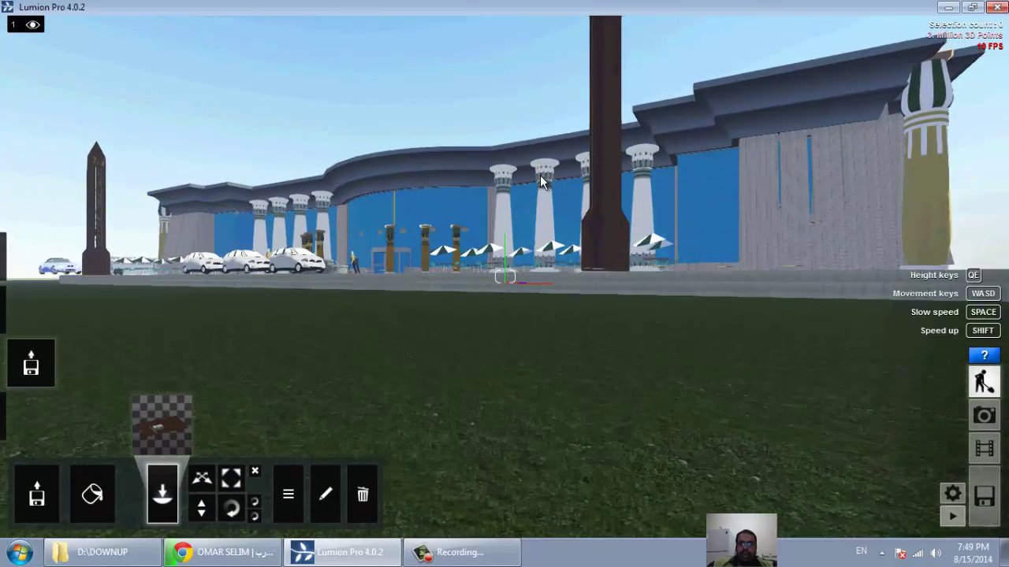
pyautogui.press('e')
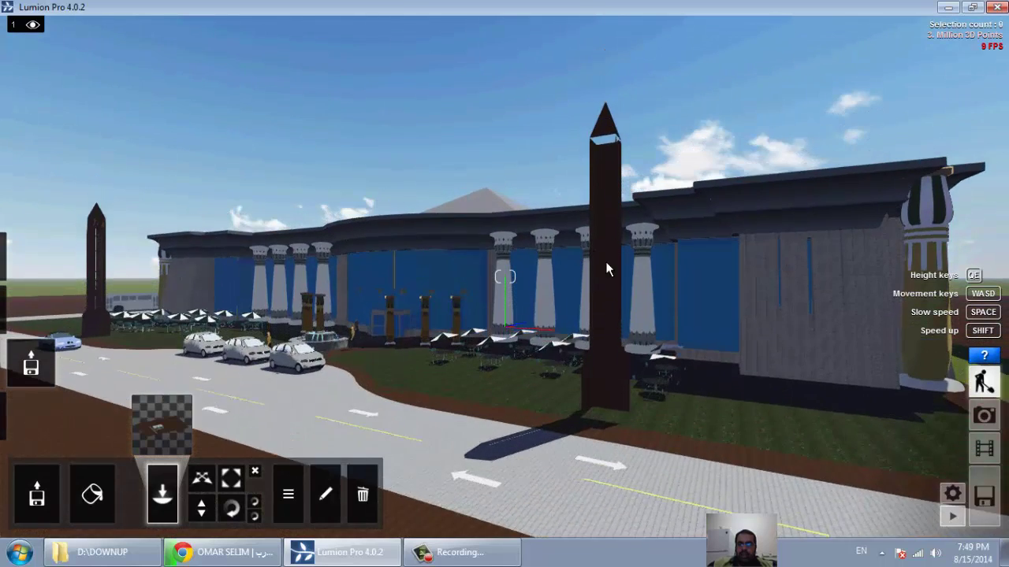
pyautogui.press('e')
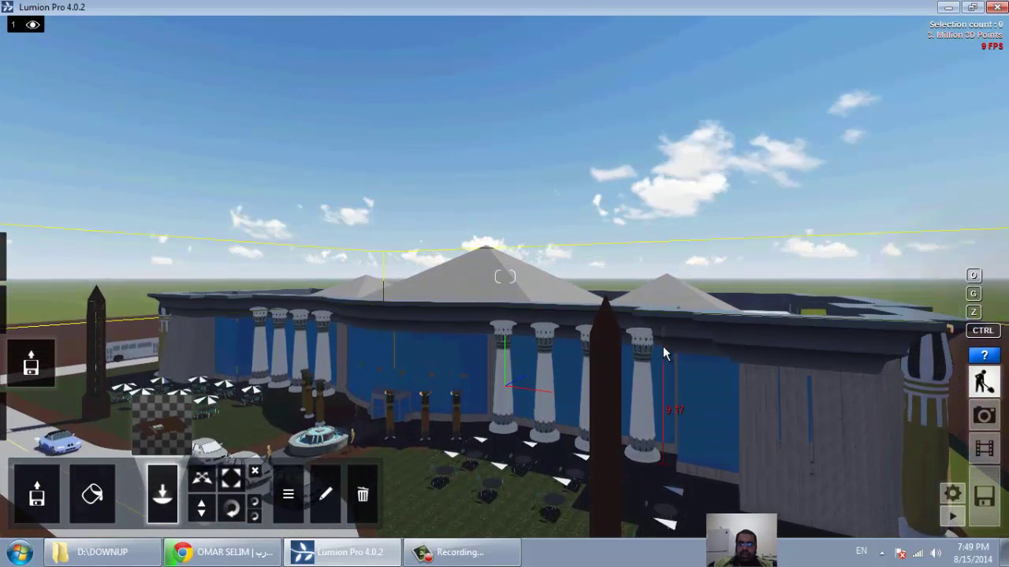
pyautogui.press('w')
pyautogui.press('w')
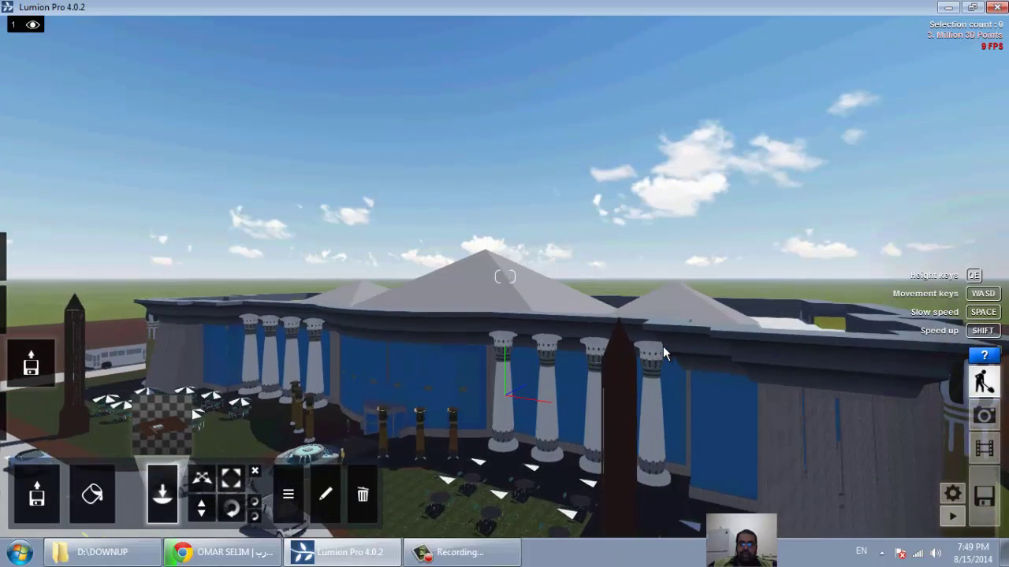
pyautogui.press('q')
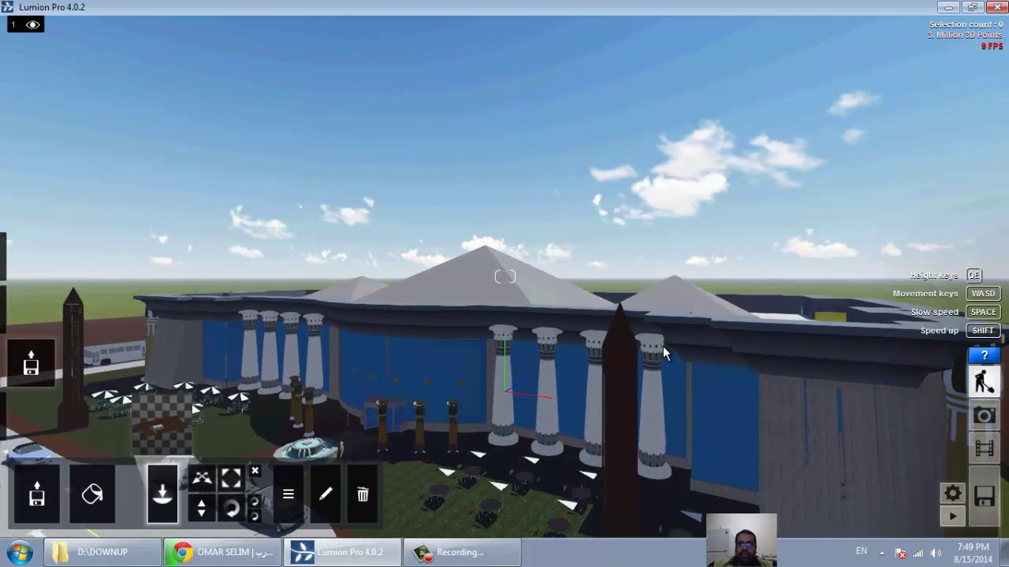
pyautogui.press('q')
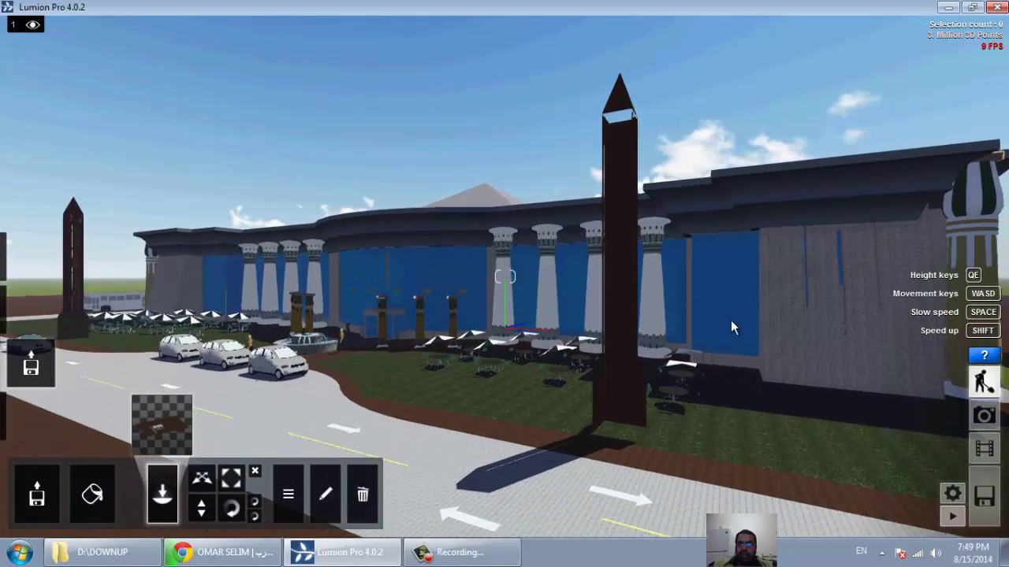
pyautogui.press('d')
pyautogui.press('a')
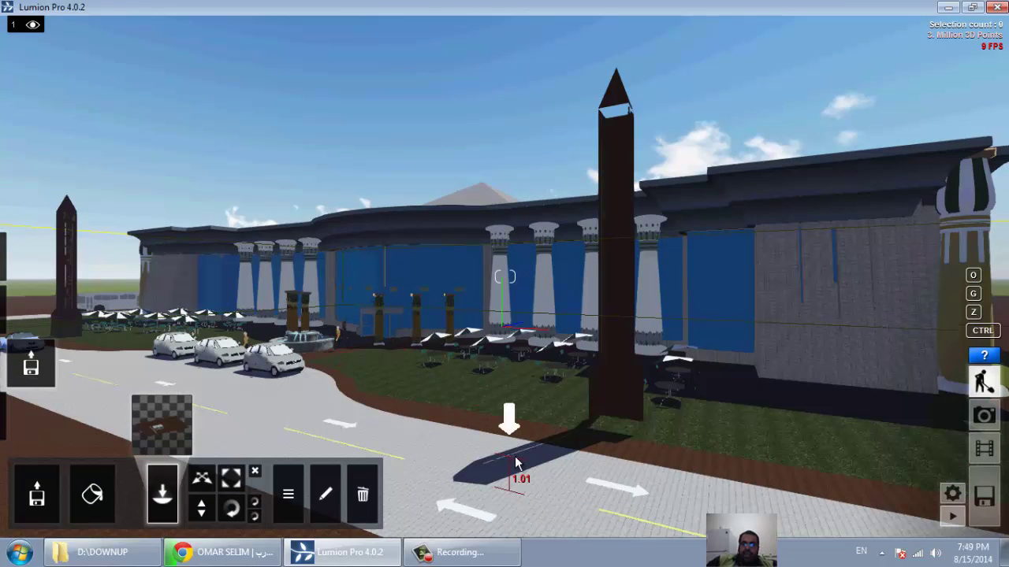
pyautogui.press('Escape')
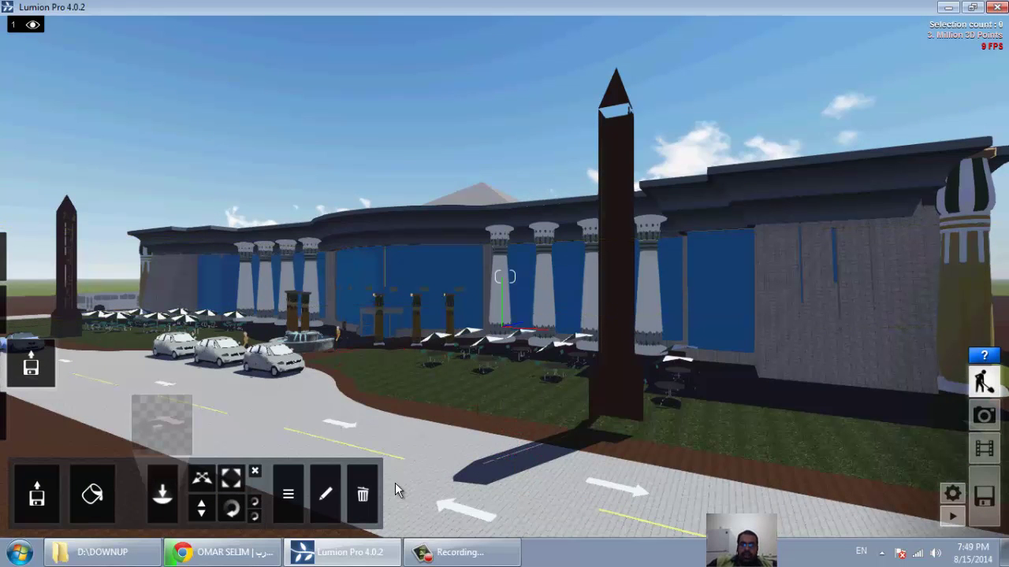
pyautogui.press('s')
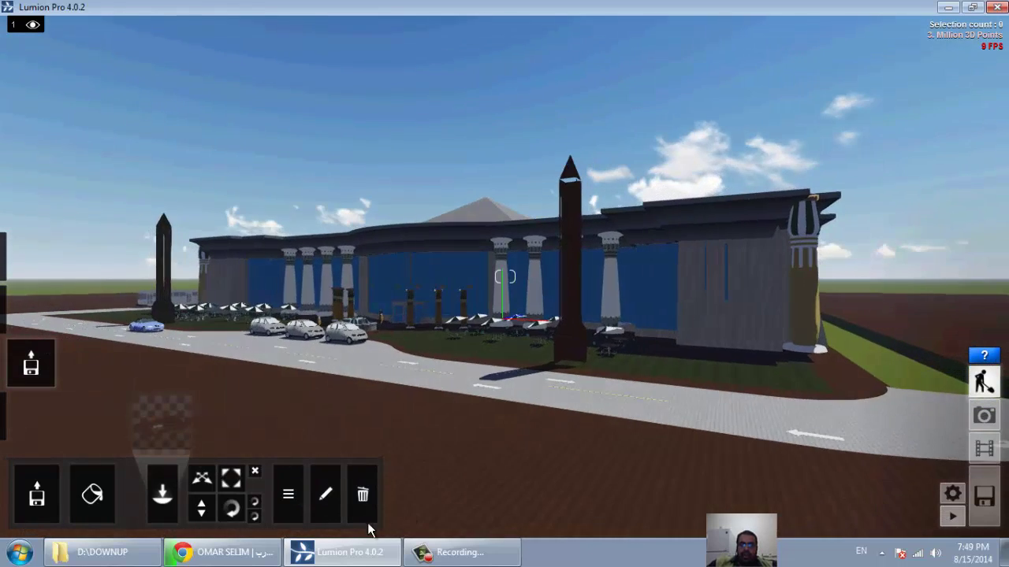
# Move the building across the site and lift it slightly off the ground
pyautogui.click(196, 484)
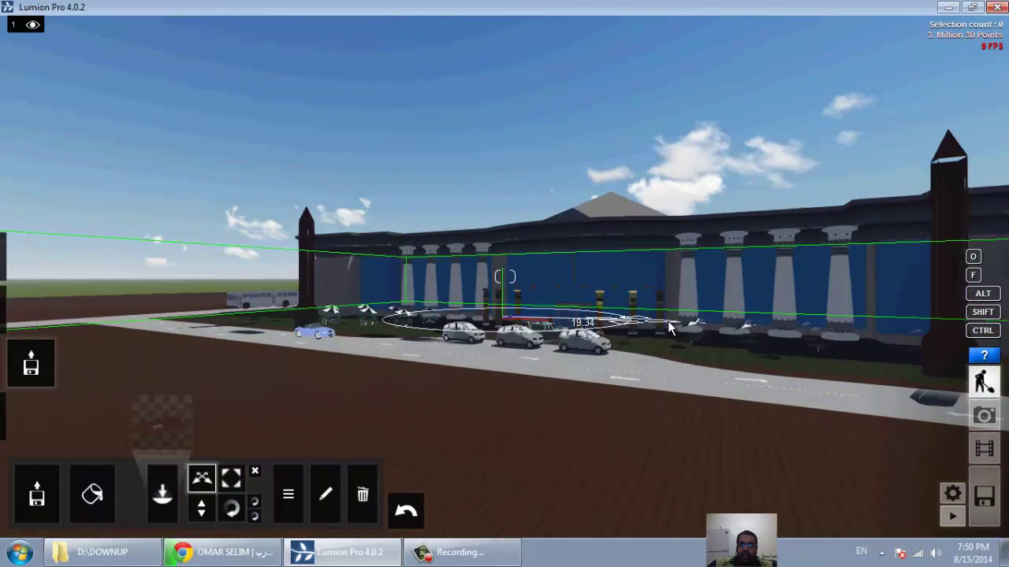
pyautogui.moveTo(573, 317)
pyautogui.mouseDown(button='right')
pyautogui.moveTo(466, 364)
pyautogui.moveTo(715, 331)
pyautogui.mouseUp(button='right')
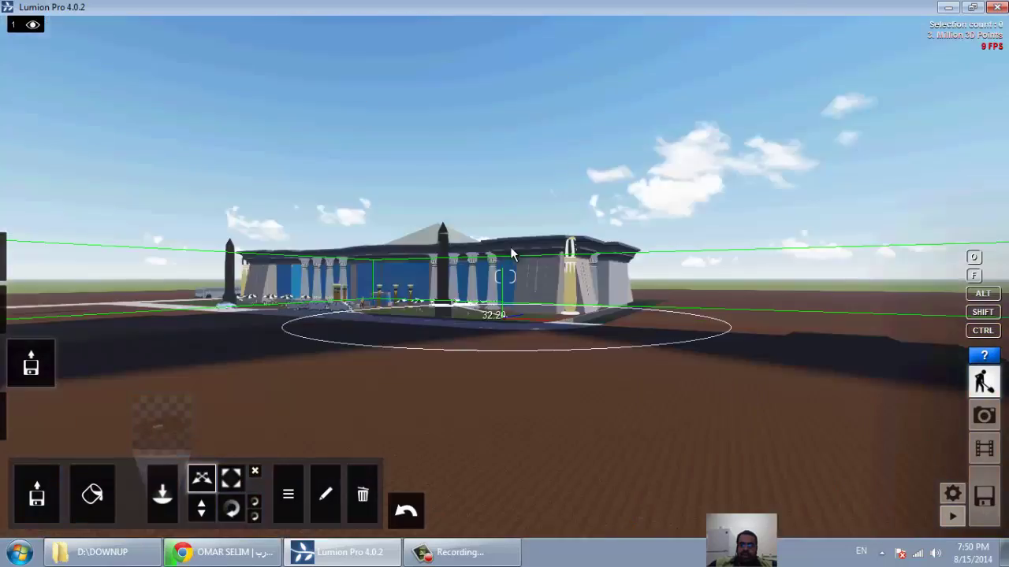
pyautogui.scroll(-5, 714, 331)
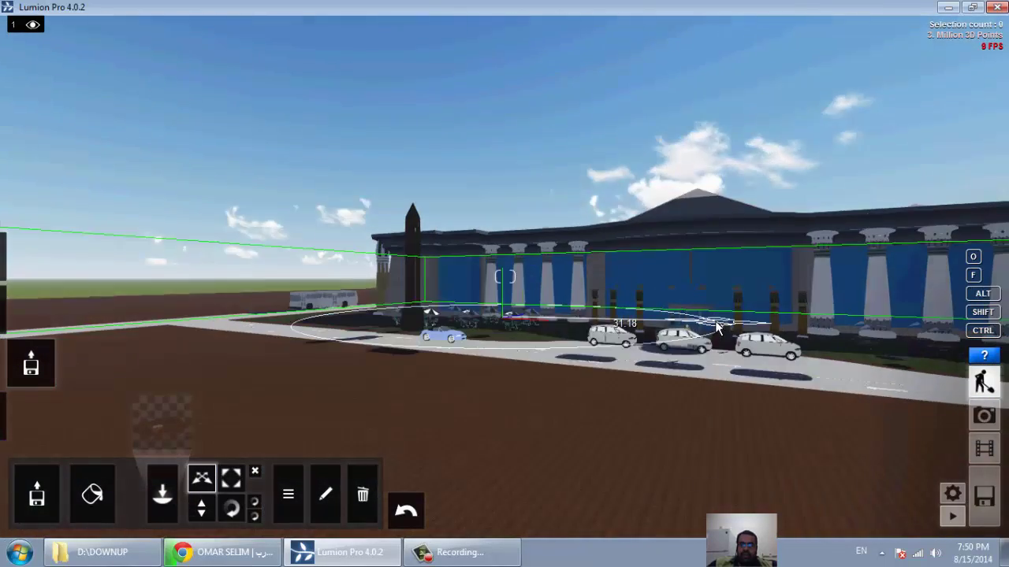
pyautogui.click(202, 508)
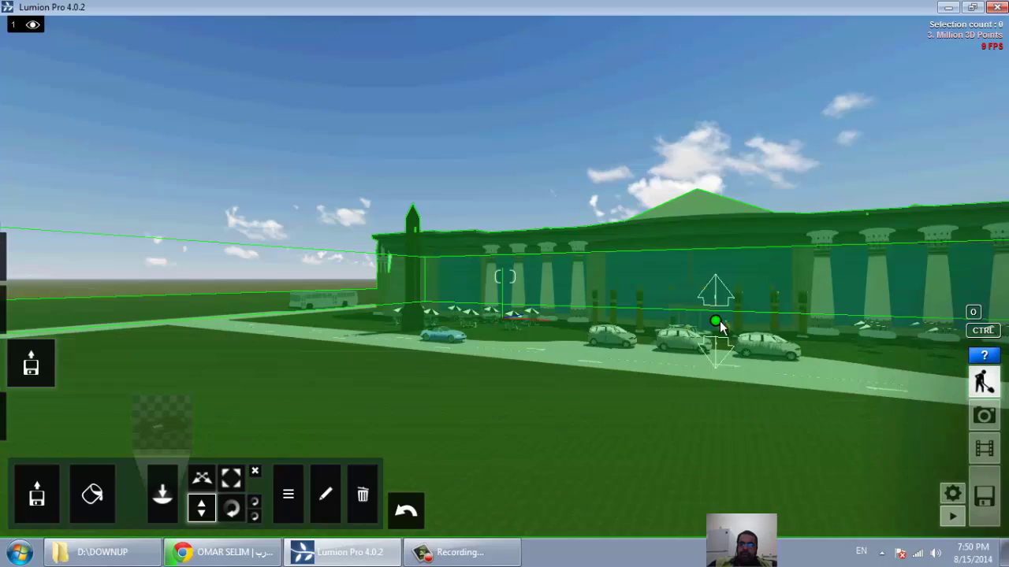
pyautogui.moveTo(719, 321)
pyautogui.mouseDown()
pyautogui.moveTo(717, 175)
pyautogui.moveTo(740, 417)
pyautogui.mouseUp()
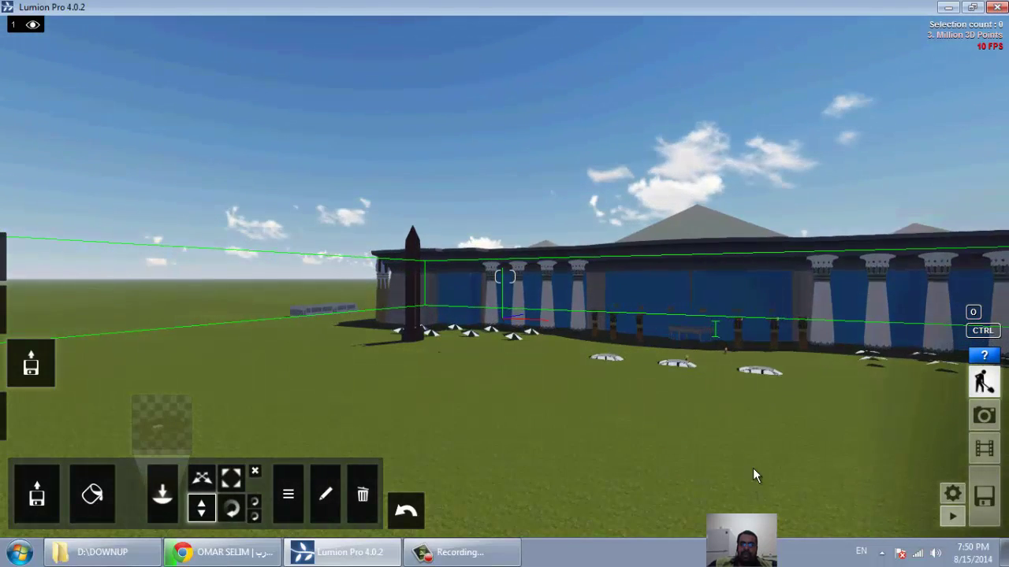
pyautogui.moveTo(717, 271); pyautogui.dragTo(694, 74)
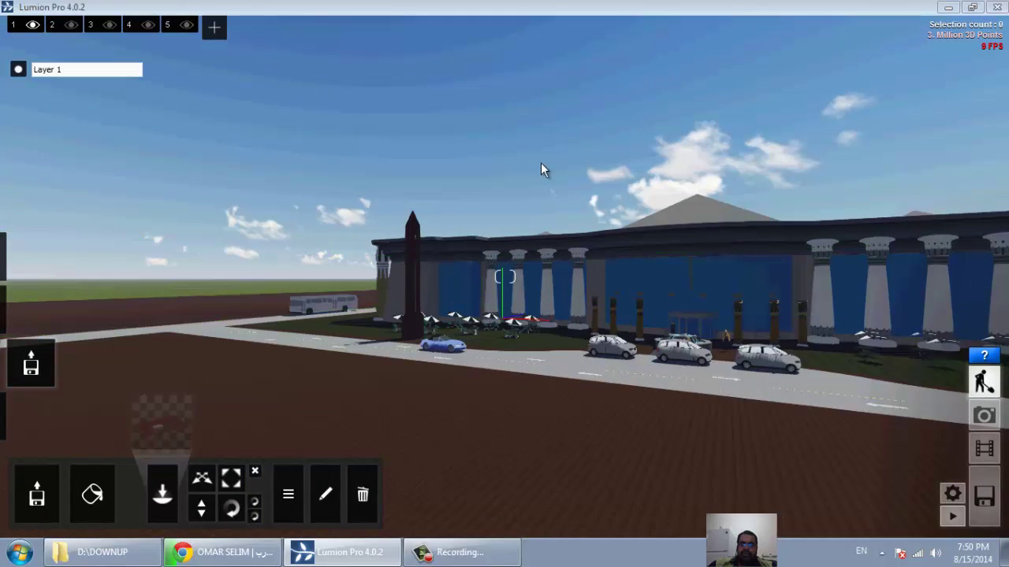
# Scale the building up and then shrink it back to a smaller size
pyautogui.click(235, 490)
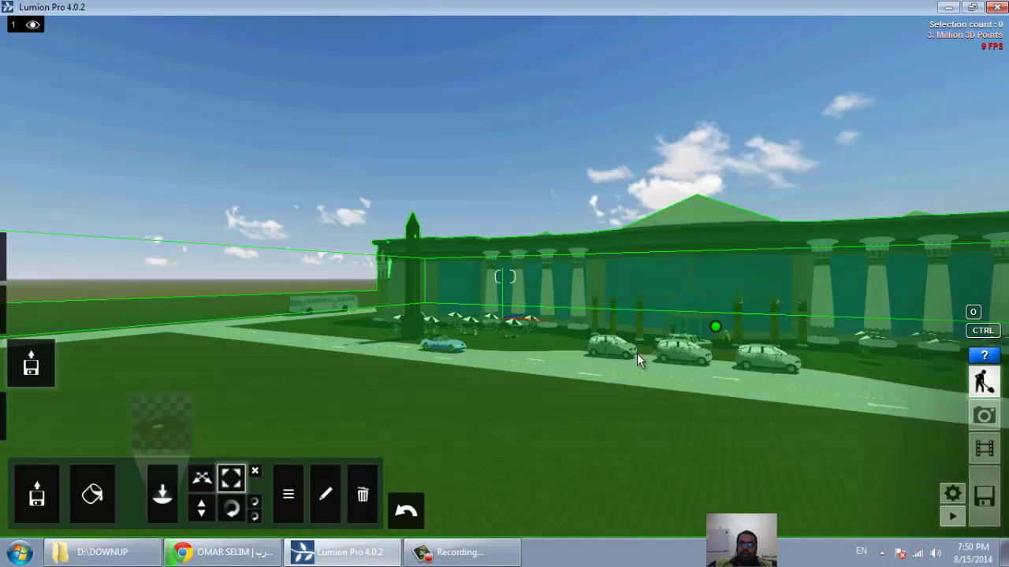
pyautogui.moveTo(637, 353); pyautogui.dragTo(657, 308)
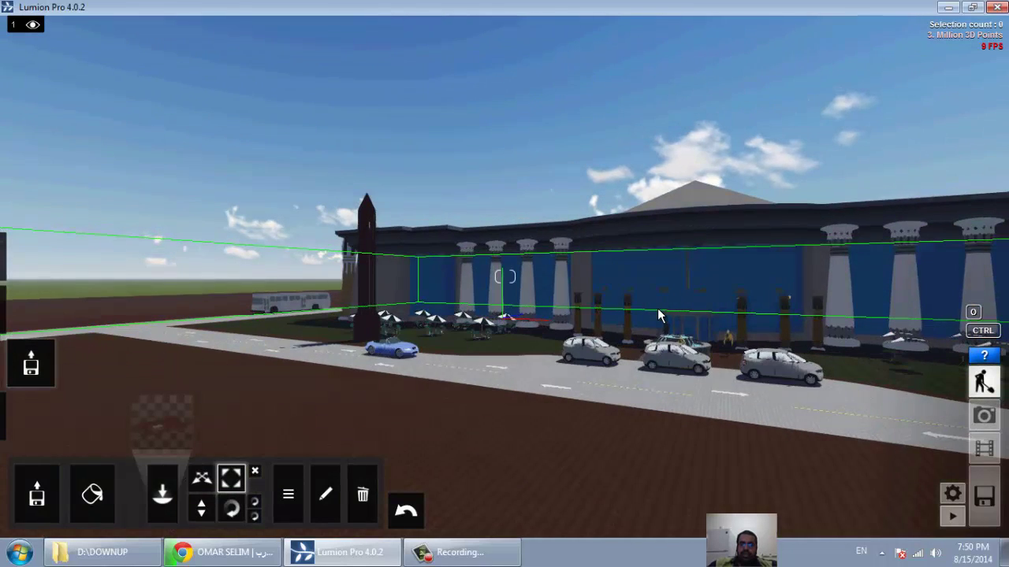
pyautogui.moveTo(658, 308); pyautogui.dragTo(666, 348)
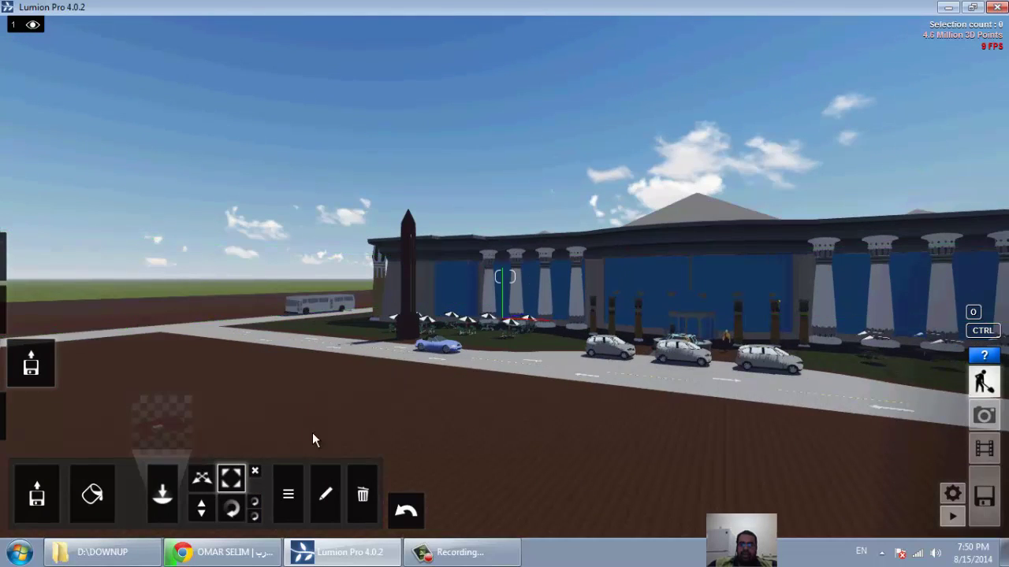
pyautogui.click(231, 516)
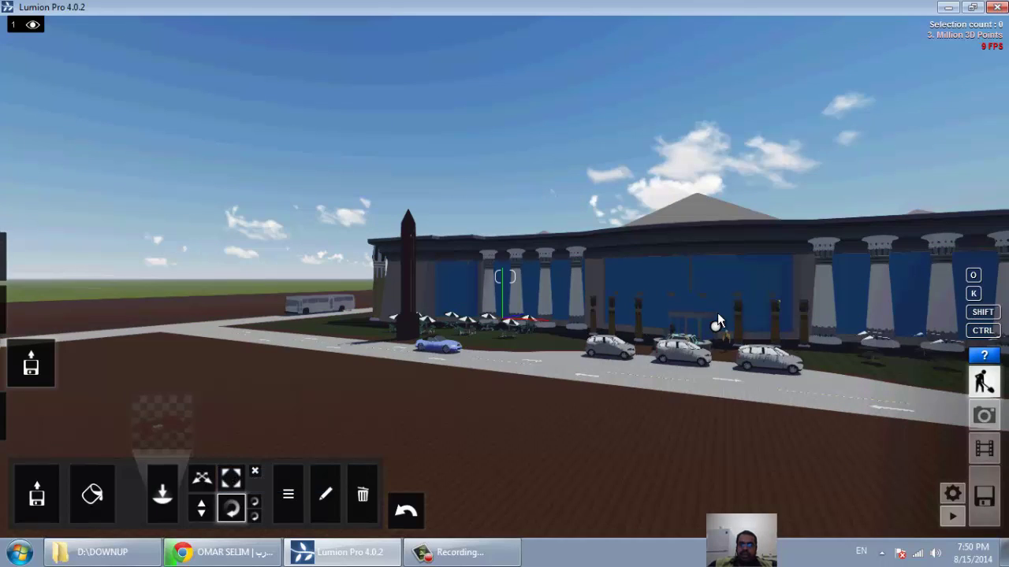
pyautogui.moveTo(724, 333)
pyautogui.mouseDown()
pyautogui.moveTo(683, 341)
pyautogui.moveTo(693, 353)
pyautogui.mouseUp()
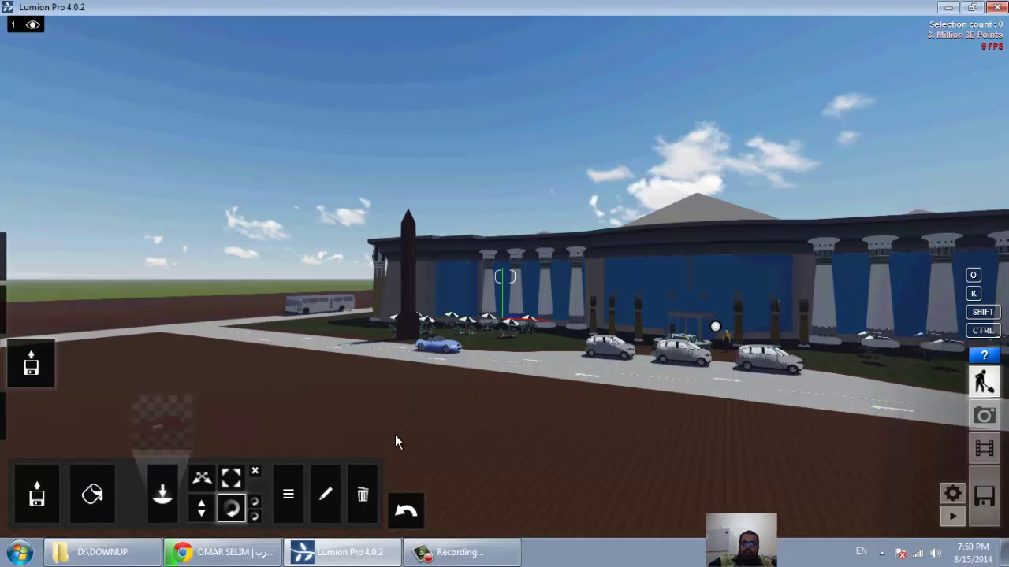
pyautogui.click(258, 504)
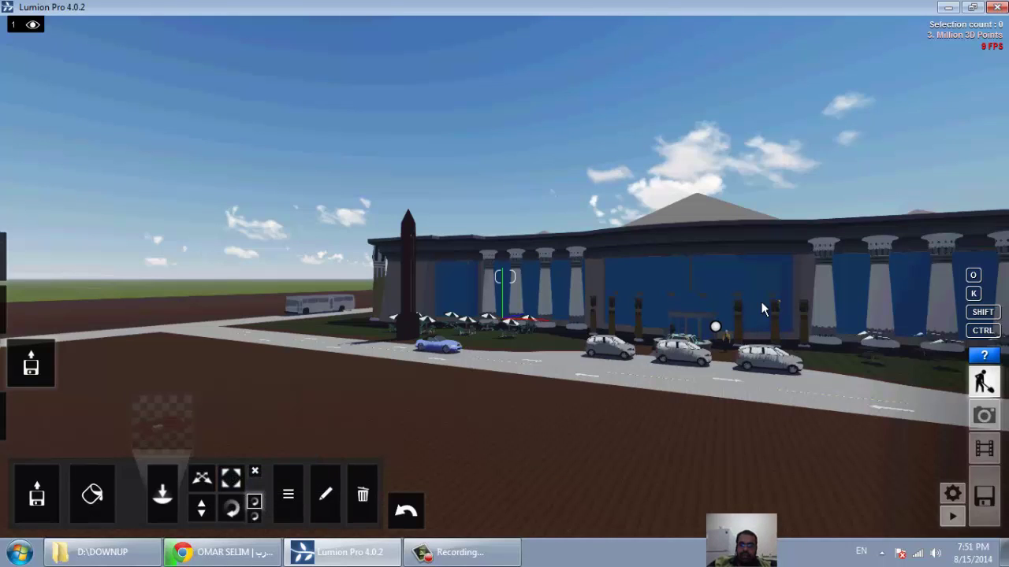
pyautogui.moveTo(717, 326)
pyautogui.mouseDown()
pyautogui.moveTo(669, 243)
pyautogui.moveTo(731, 2)
pyautogui.moveTo(646, 251)
pyautogui.moveTo(664, 166)
pyautogui.moveTo(733, 39)
pyautogui.moveTo(746, 47)
pyautogui.moveTo(711, 160)
pyautogui.moveTo(638, 263)
pyautogui.moveTo(621, 316)
pyautogui.moveTo(617, 213)
pyautogui.moveTo(610, 323)
pyautogui.moveTo(583, 416)
pyautogui.mouseUp()
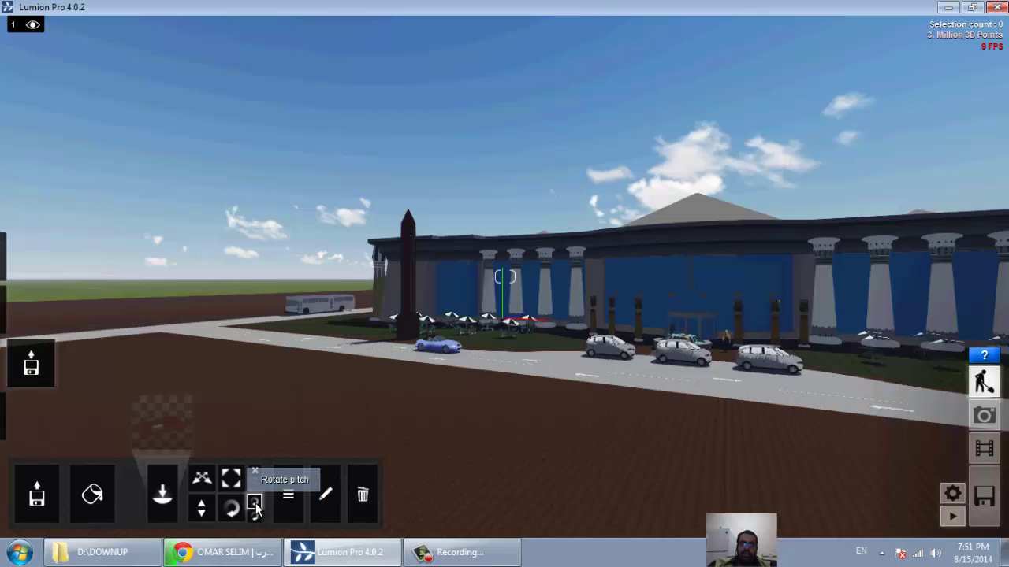
pyautogui.click(289, 502)
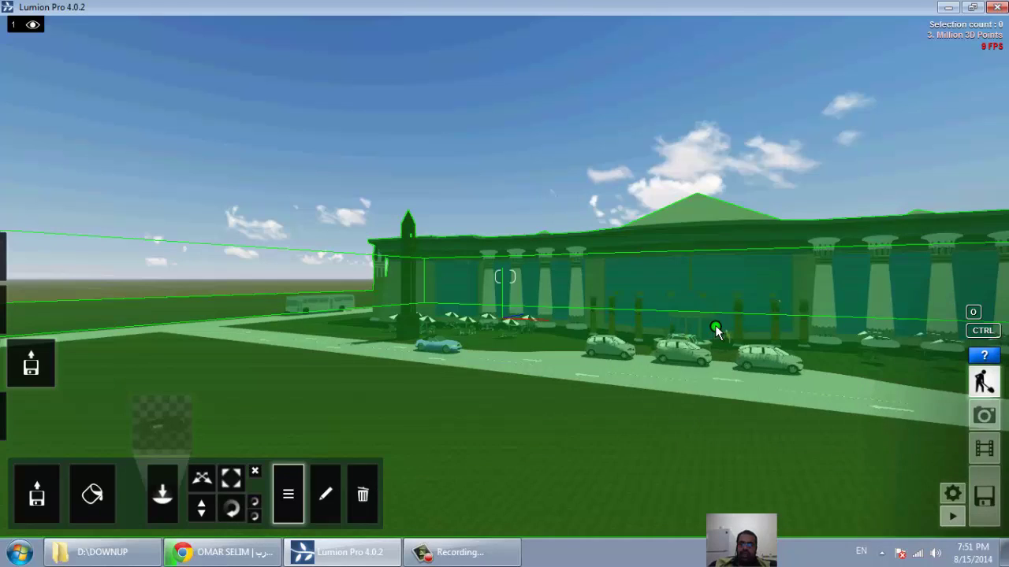
pyautogui.click(714, 328)
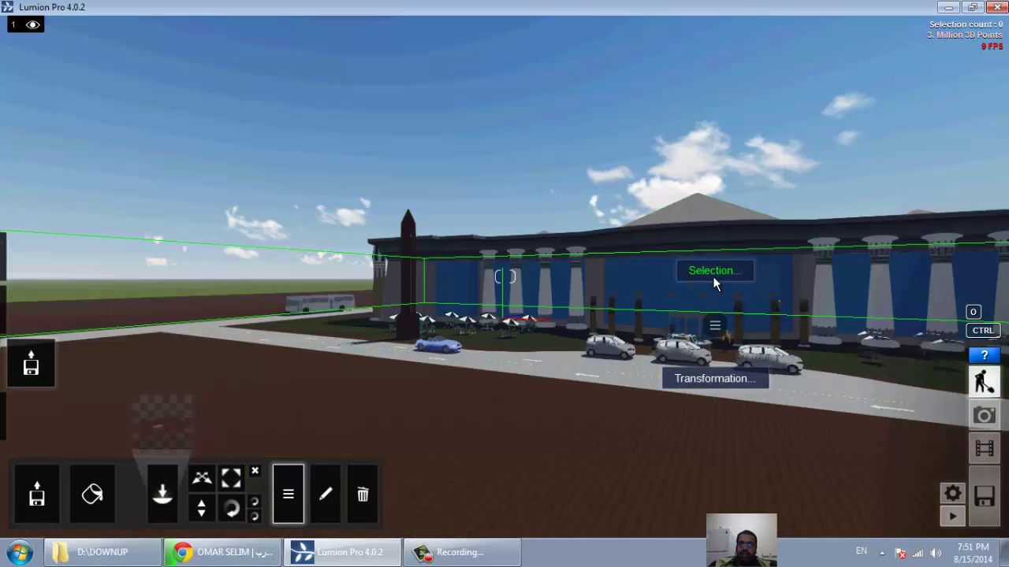
pyautogui.click(717, 380)
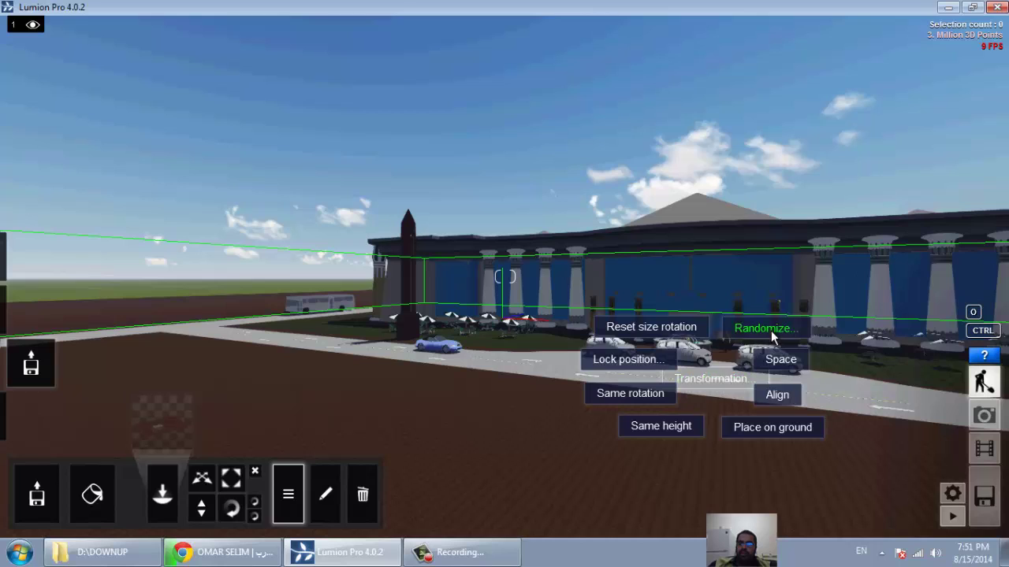
pyautogui.click(768, 399)
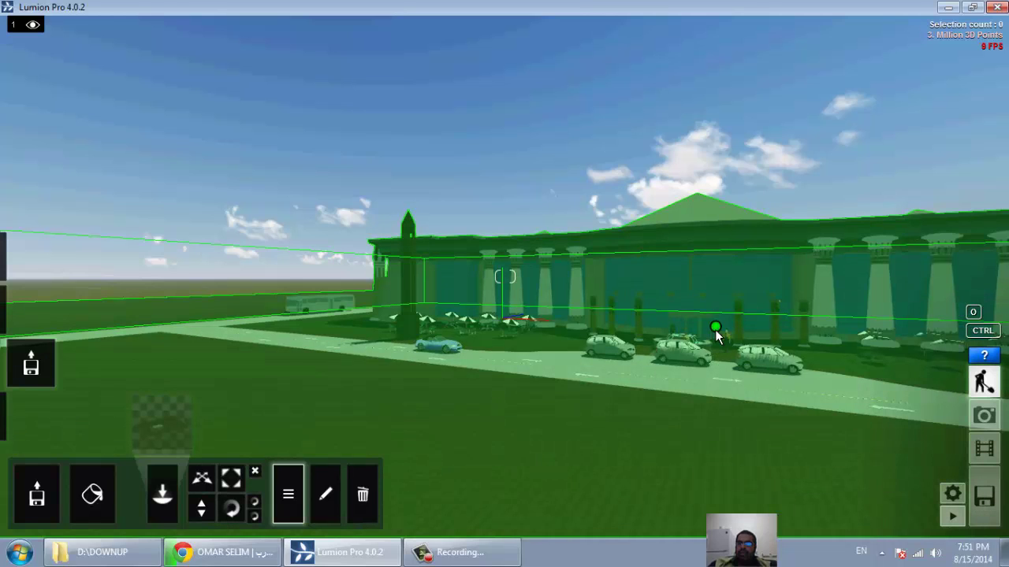
pyautogui.click(715, 328)
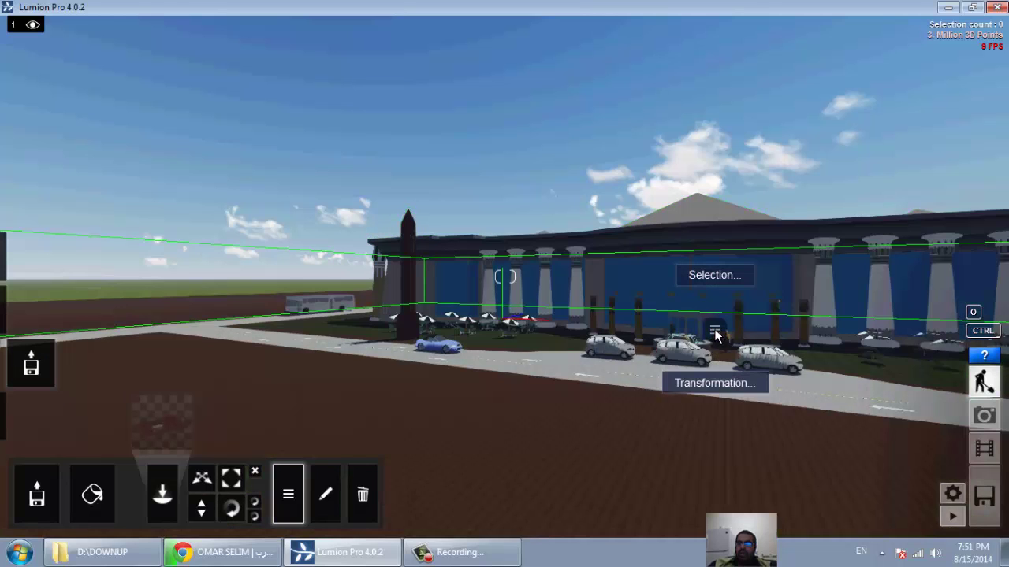
pyautogui.click(691, 383)
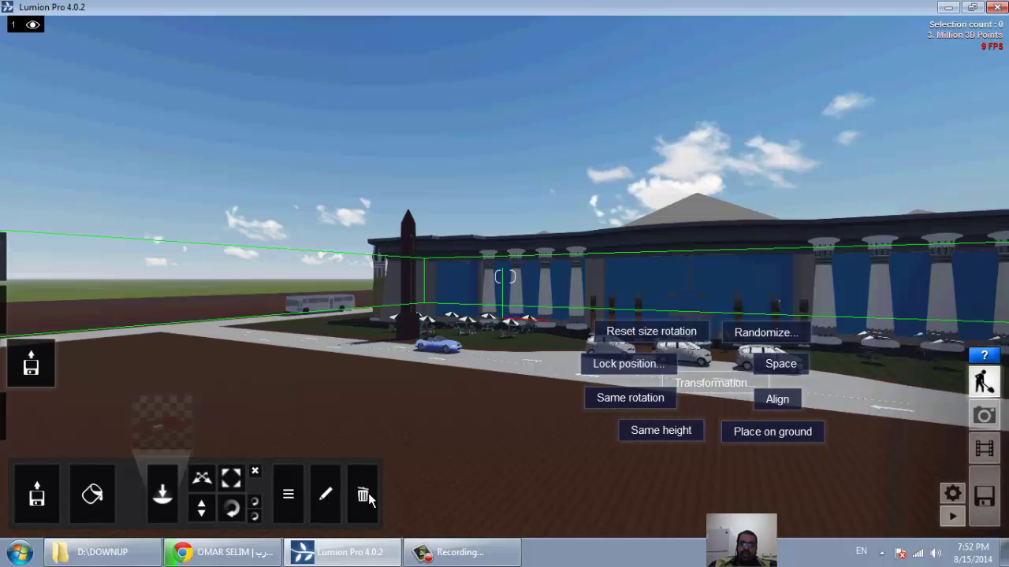
pyautogui.click(696, 312)
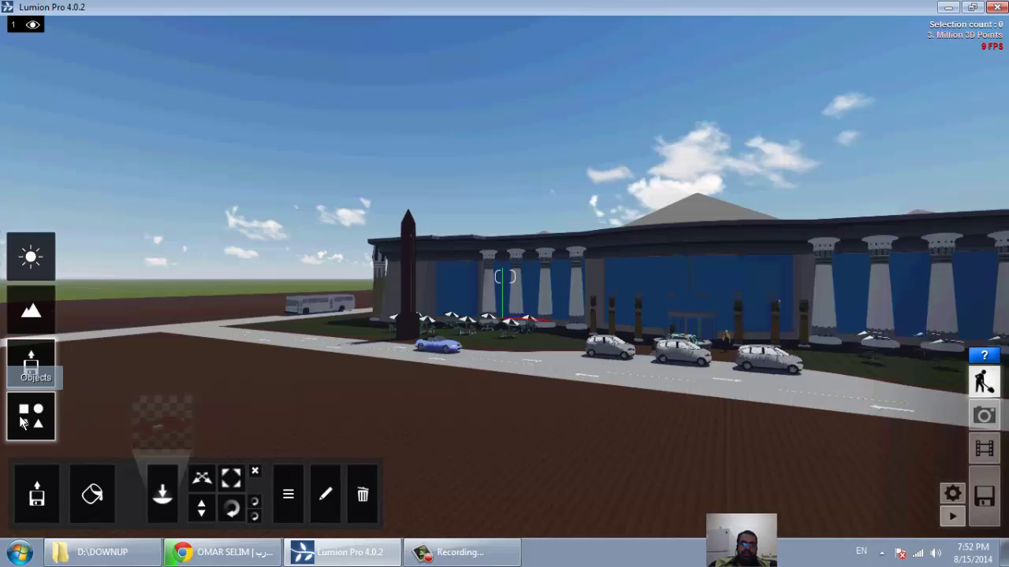
# Choose AfricanOlive_RT_Shrub from the Nature Library and plant two shrubs in the foreground
pyautogui.click(22, 423)
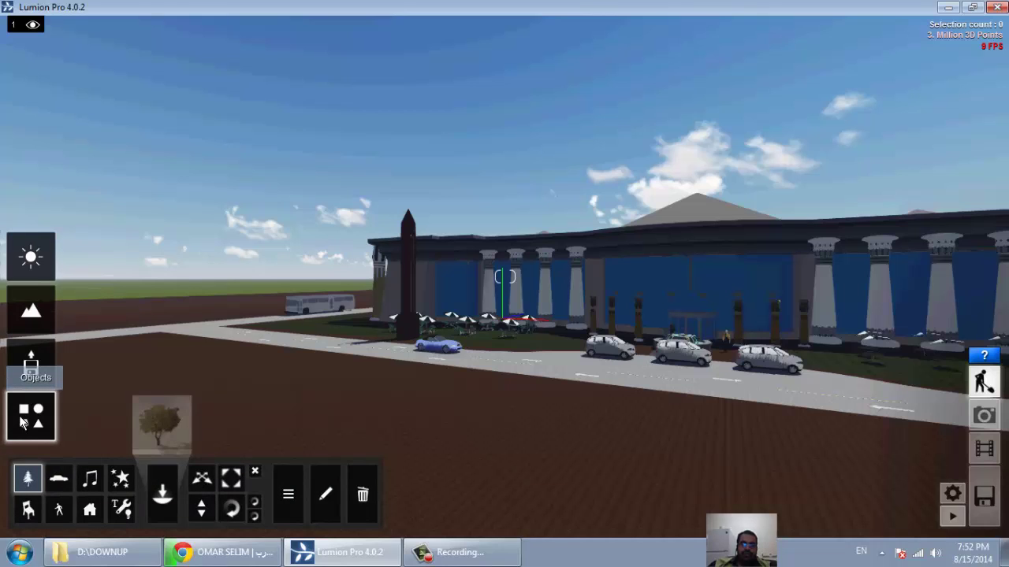
pyautogui.click(163, 460)
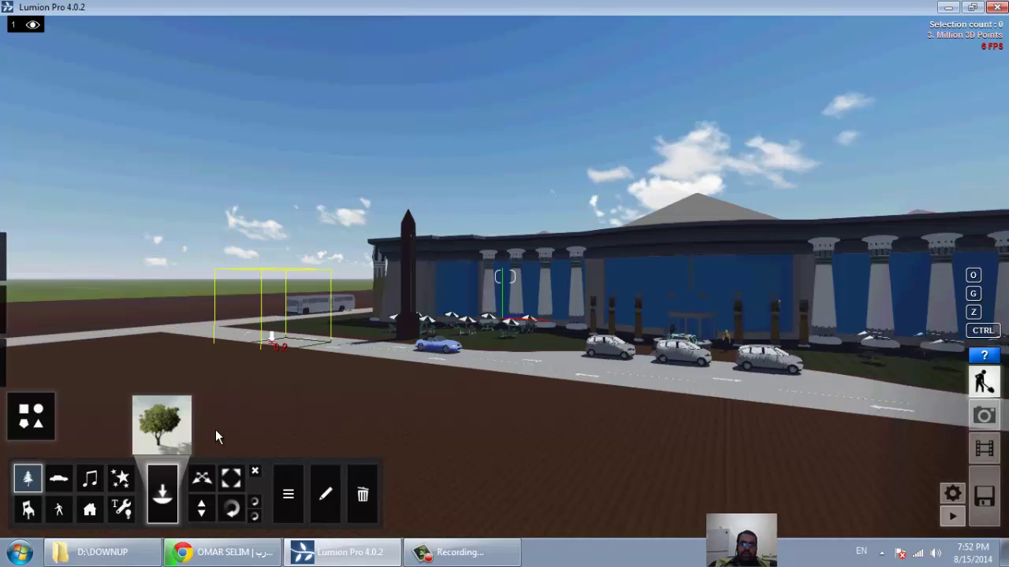
pyautogui.click(163, 428)
pyautogui.click(163, 427)
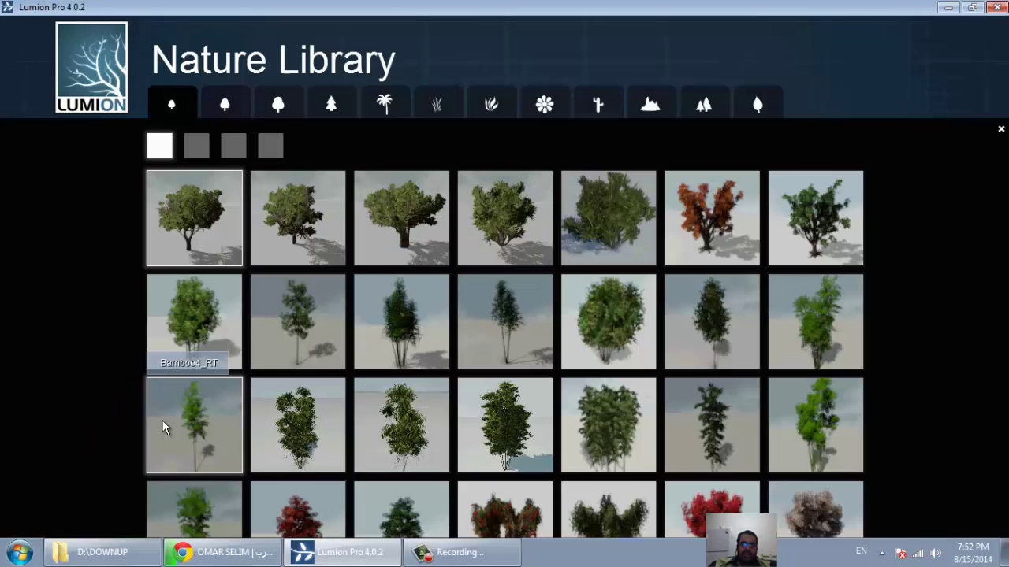
pyautogui.click(524, 243)
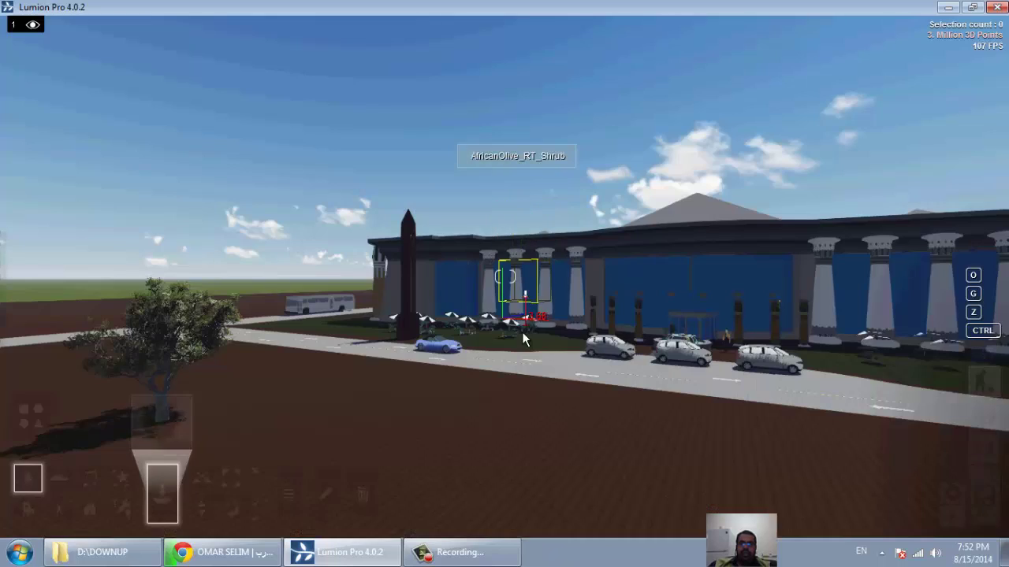
pyautogui.click(394, 425)
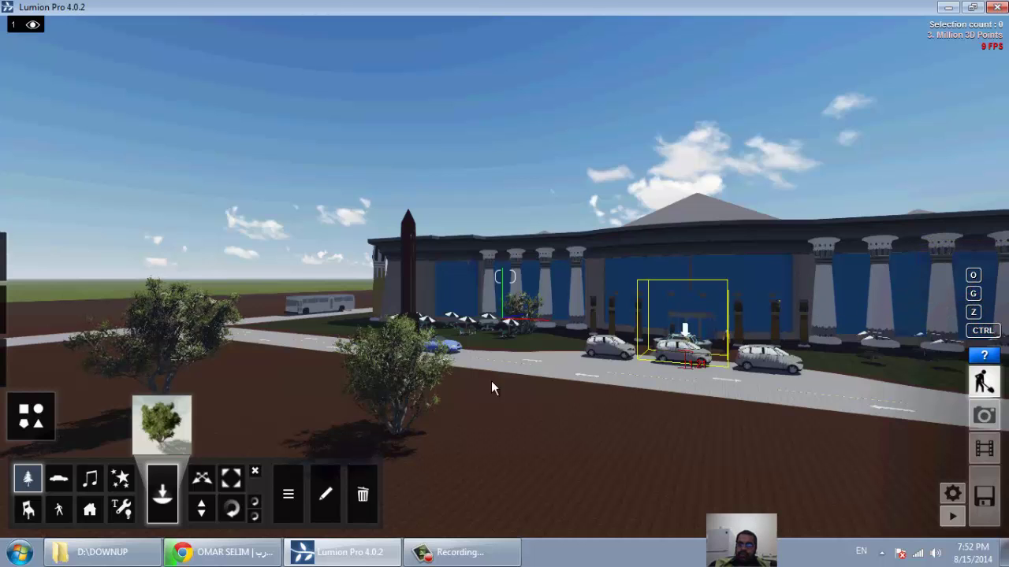
pyautogui.click(513, 430)
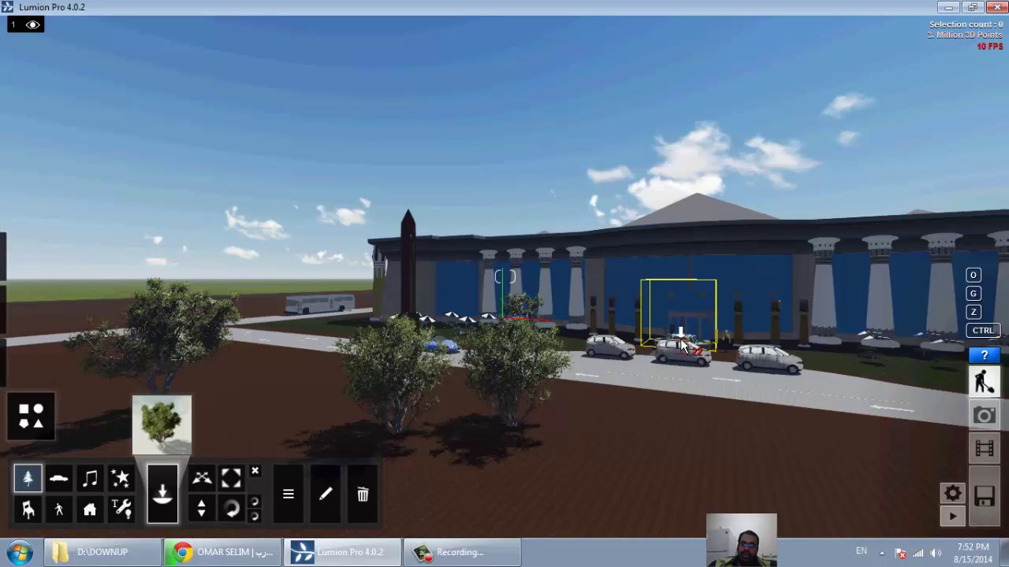
# Place a tree beside the building behind the cars and two trees on the roof
pyautogui.click(683, 347)
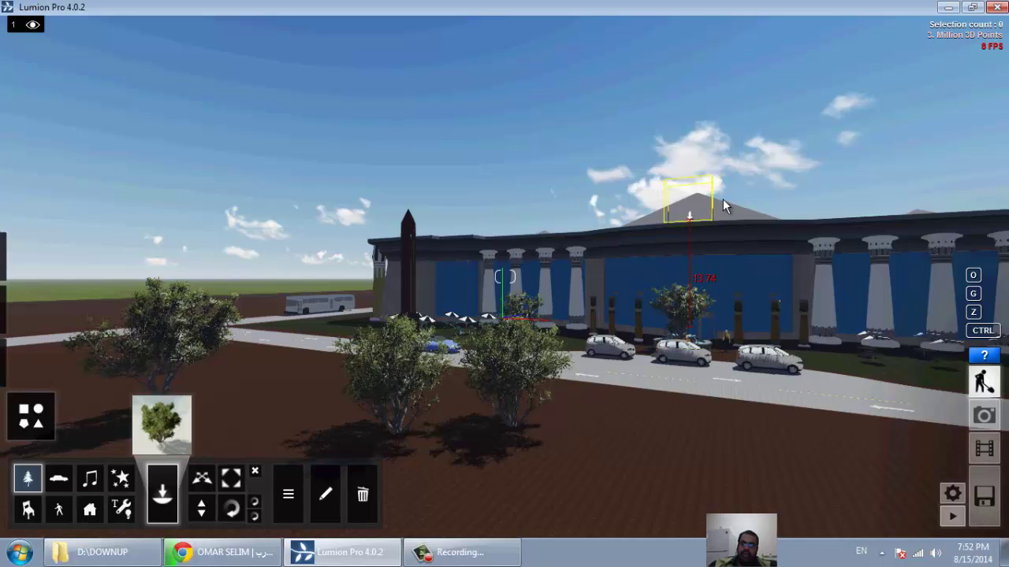
pyautogui.click(763, 225)
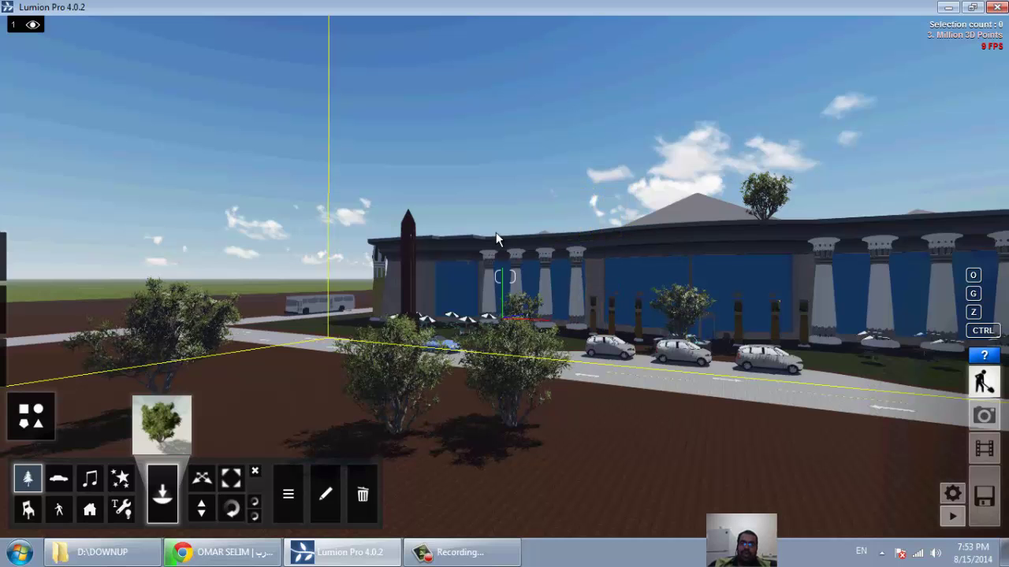
pyautogui.click(548, 244)
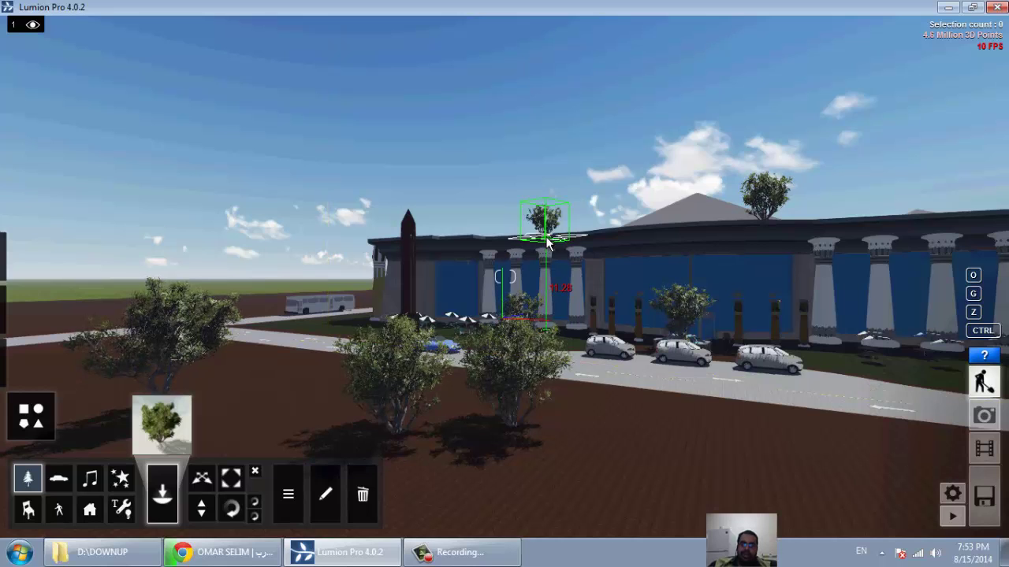
# Plant six more olive shrubs across the foreground from right to far left, then stop placing
pyautogui.click(770, 352)
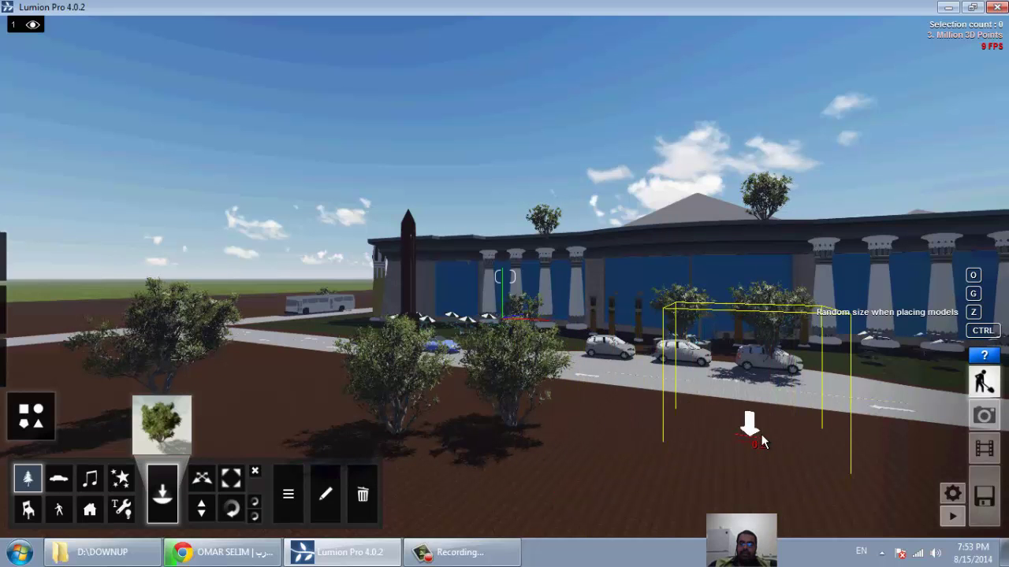
pyautogui.click(786, 432)
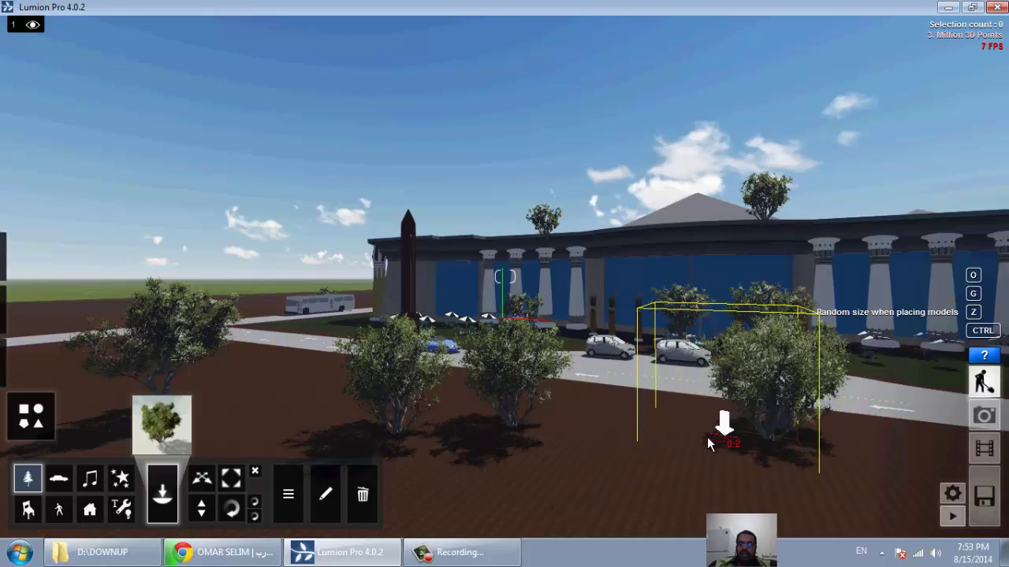
pyautogui.click(538, 465)
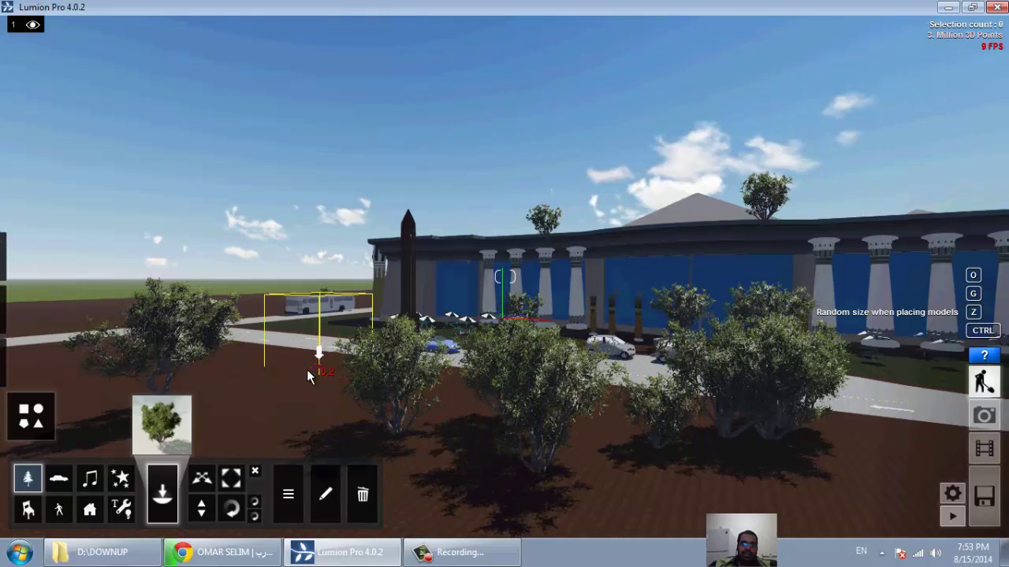
pyautogui.click(306, 369)
pyautogui.click(297, 426)
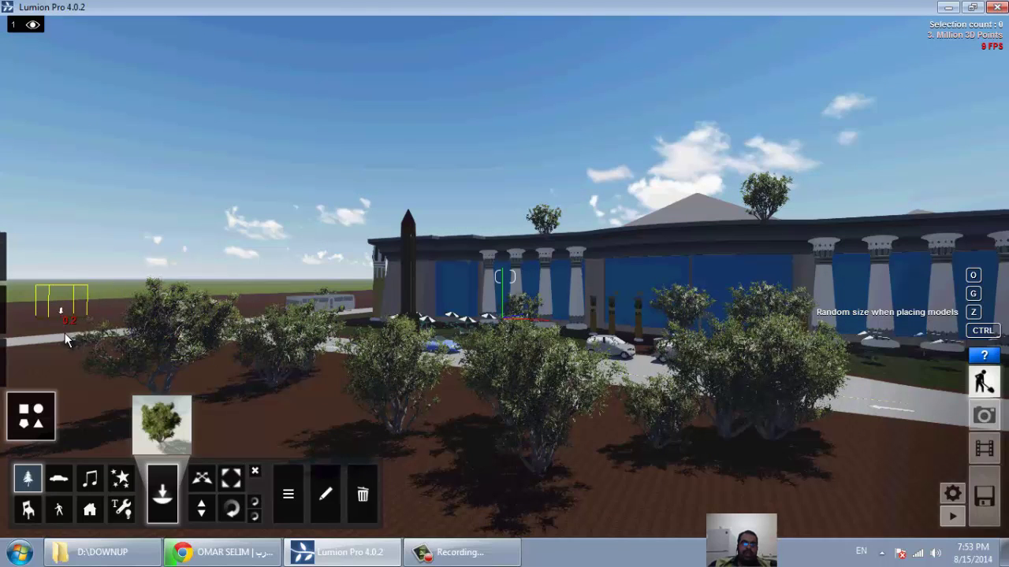
pyautogui.click(70, 368)
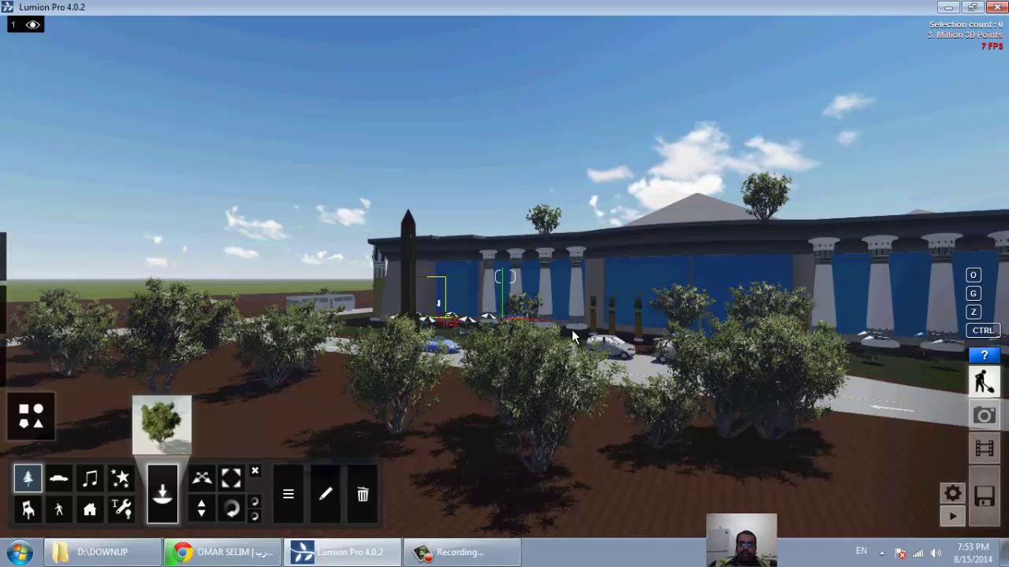
pyautogui.press('Escape')
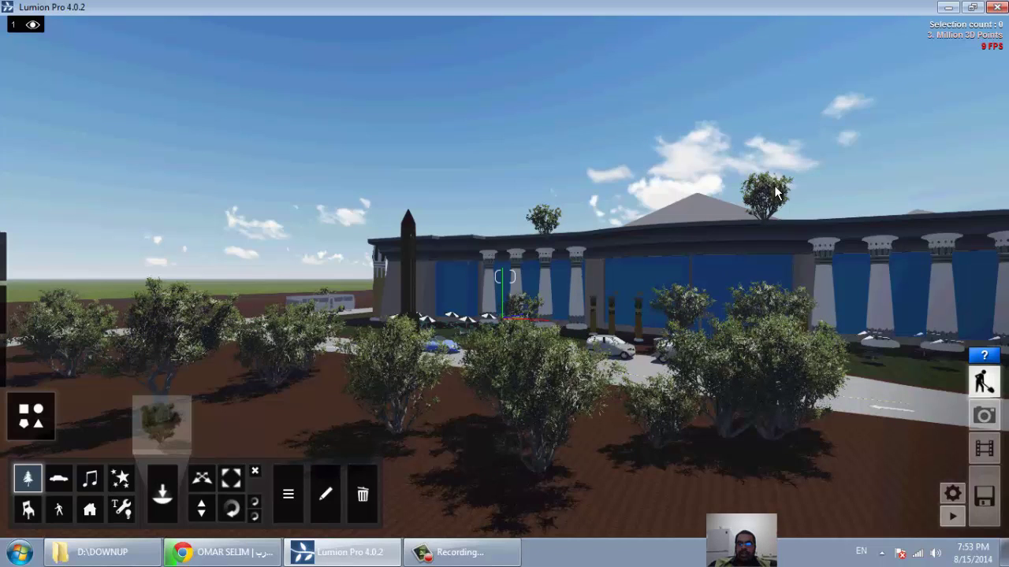
# Lower the tree on the right side of the roof with Change Height
pyautogui.click(202, 479)
pyautogui.click(200, 509)
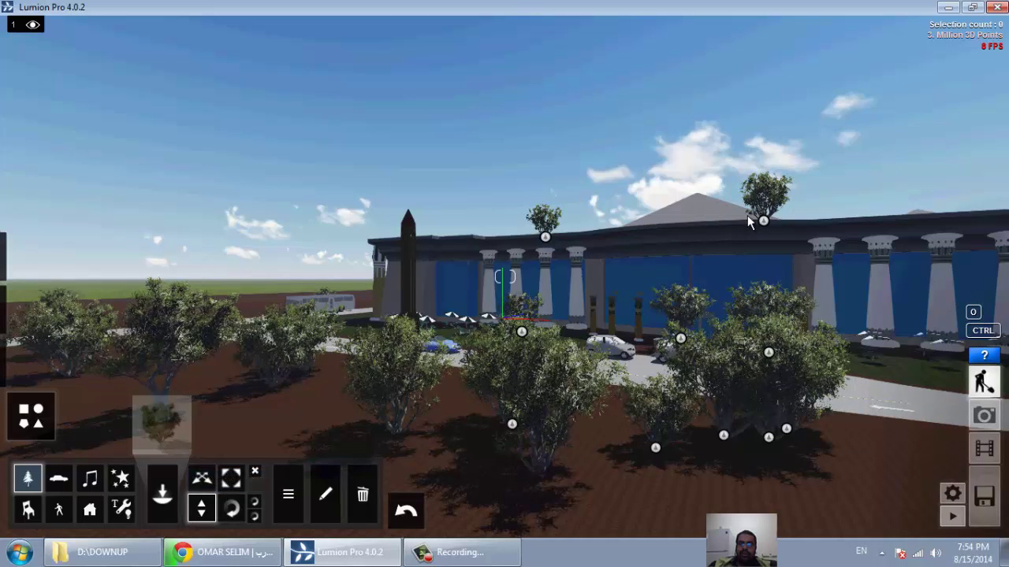
pyautogui.moveTo(763, 223); pyautogui.dragTo(843, 386)
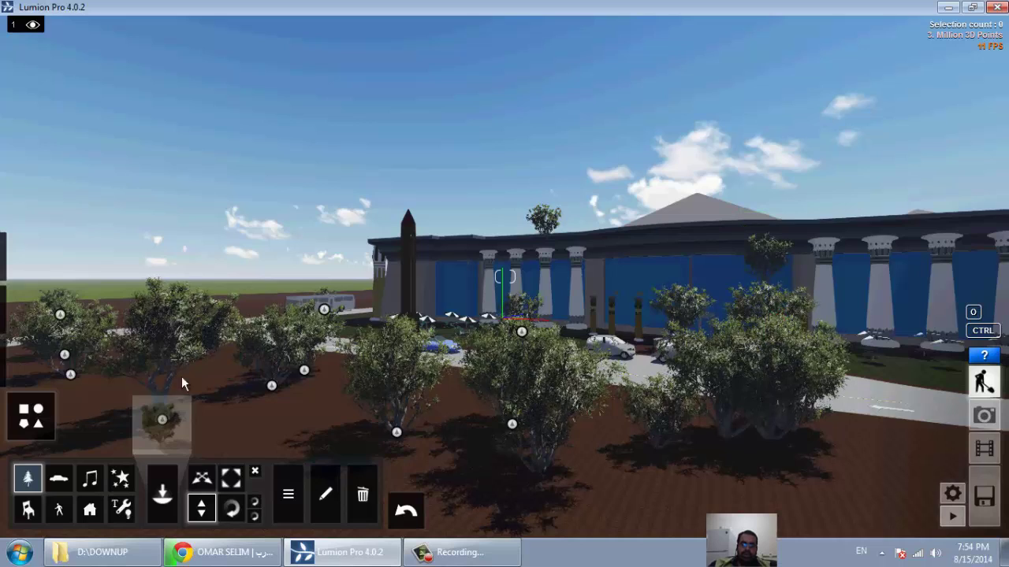
# Delete both roof trees and the shrub hiding the bus on the left
pyautogui.click(363, 494)
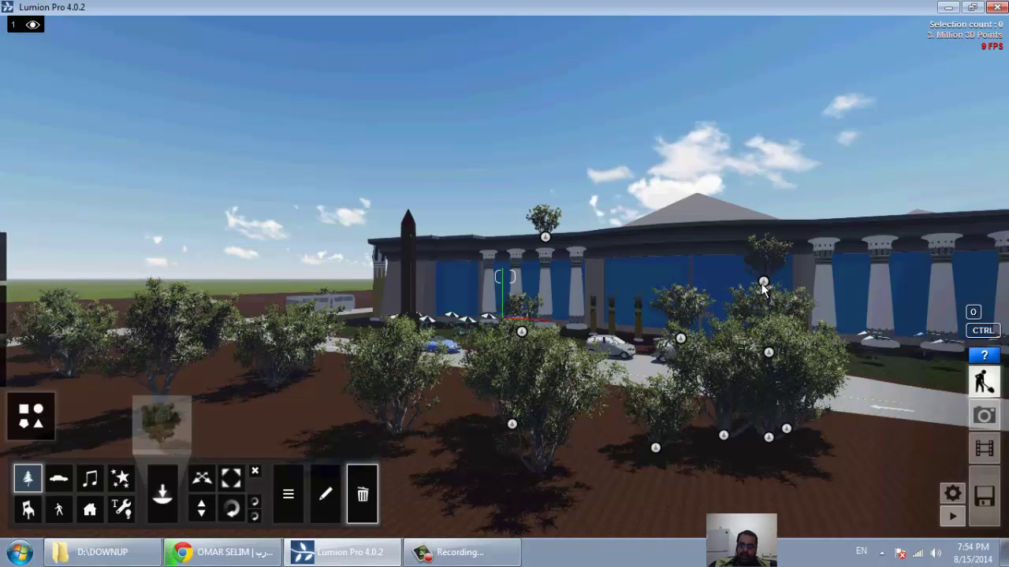
pyautogui.click(762, 283)
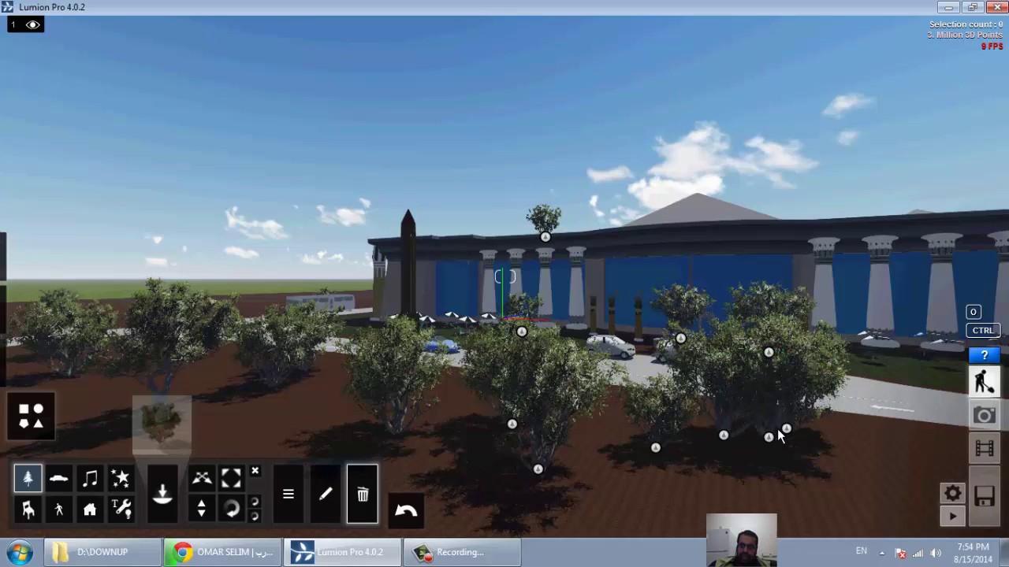
pyautogui.press('Escape')
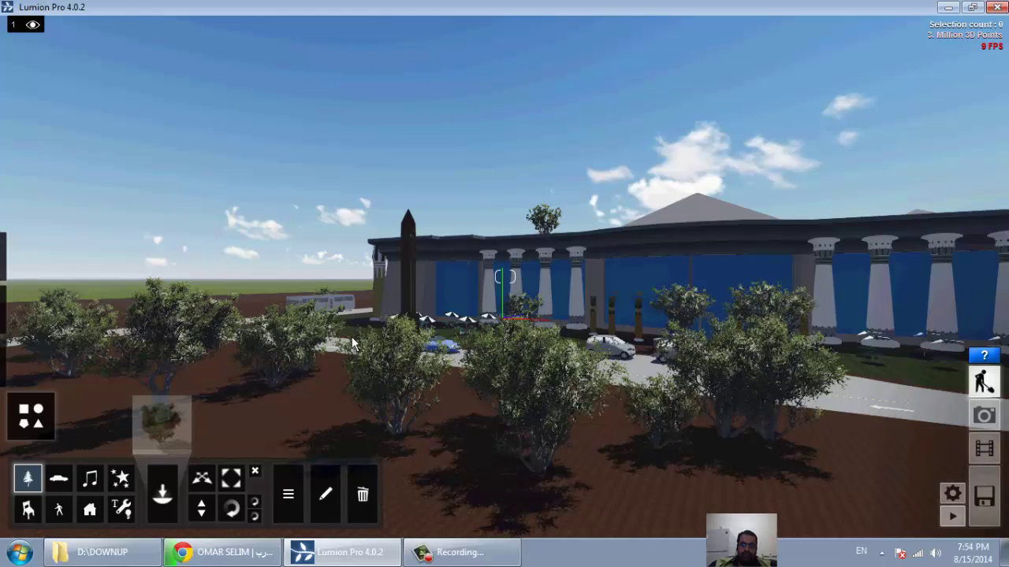
pyautogui.click(369, 499)
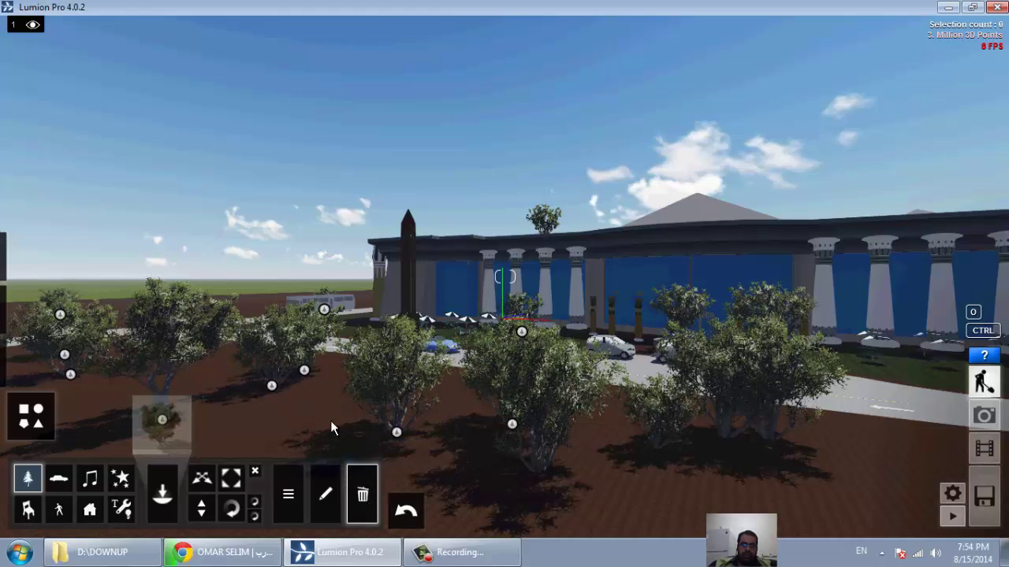
pyautogui.click(305, 372)
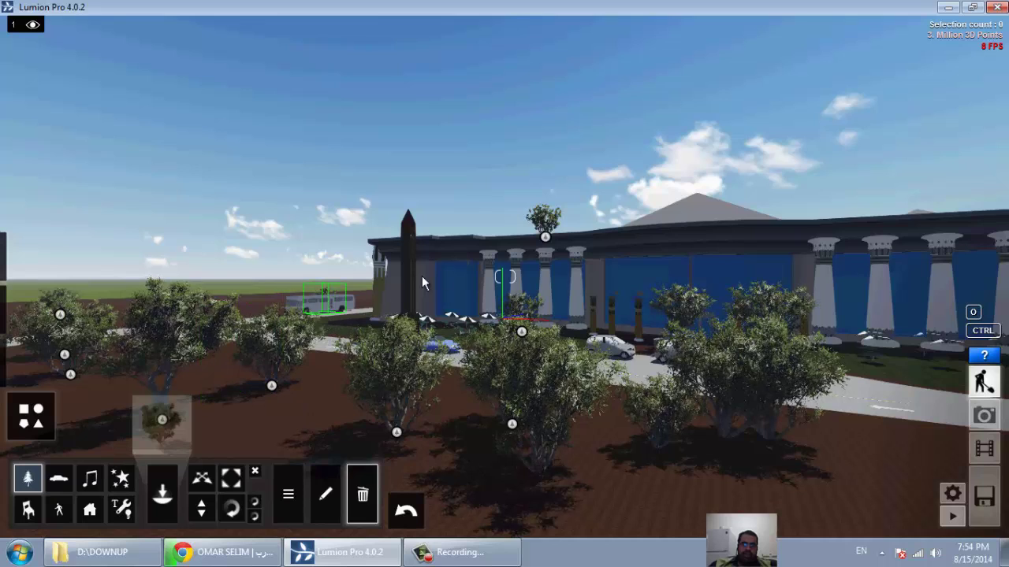
pyautogui.click(544, 237)
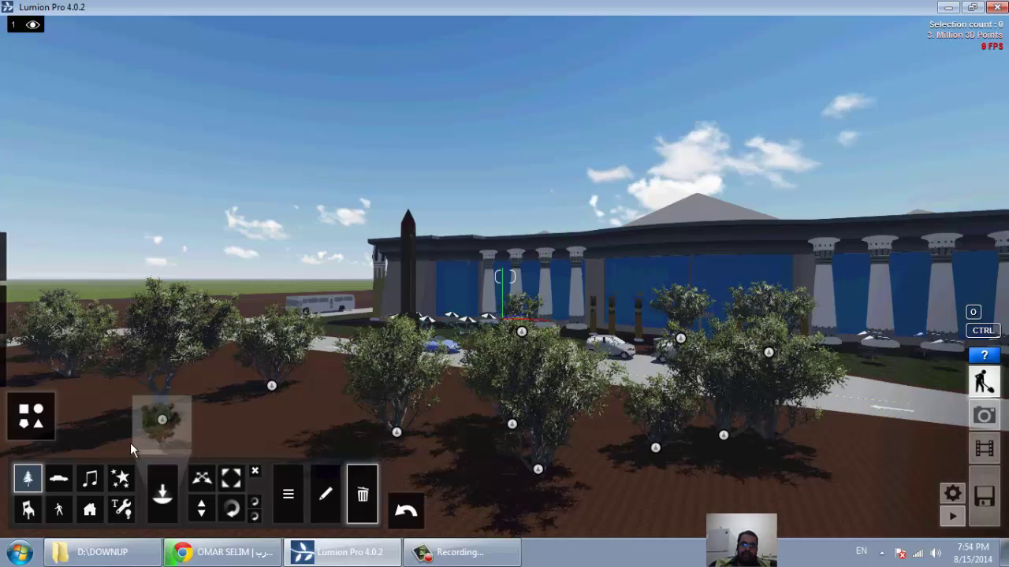
# Place Car_002 from the Transport Library's Cars on the road at the right
pyautogui.click(59, 478)
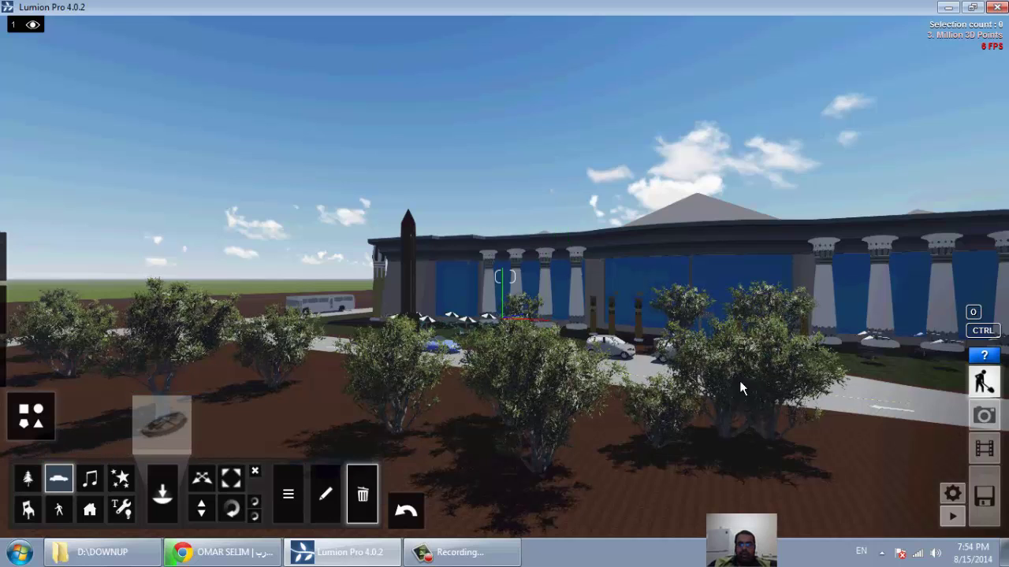
pyautogui.click(173, 437)
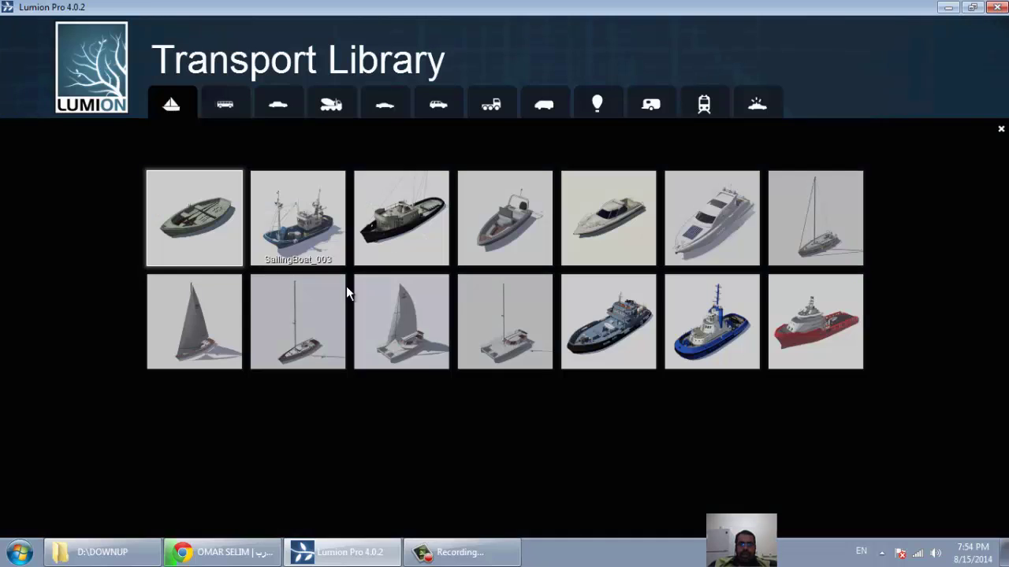
pyautogui.click(235, 105)
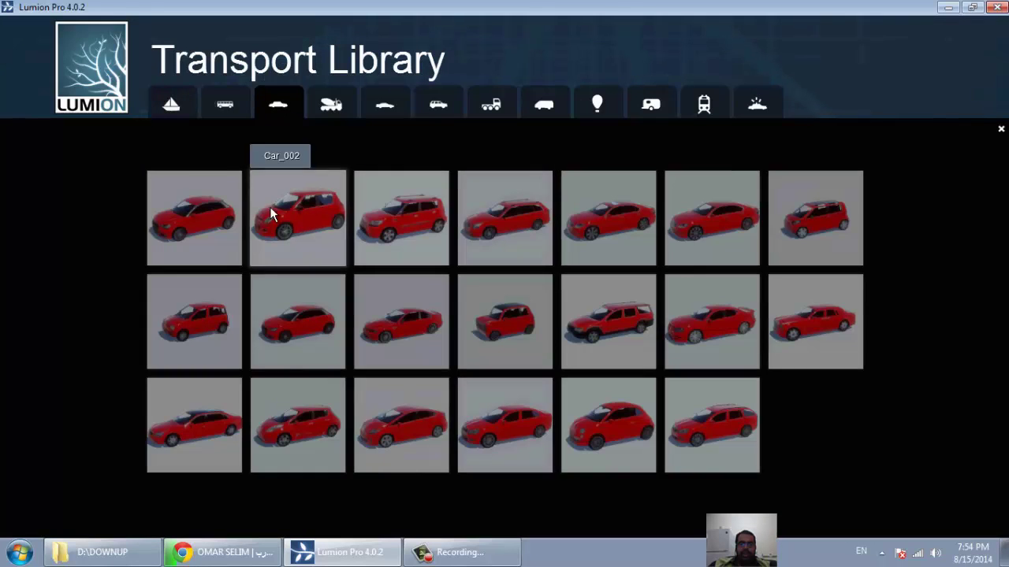
pyautogui.click(189, 231)
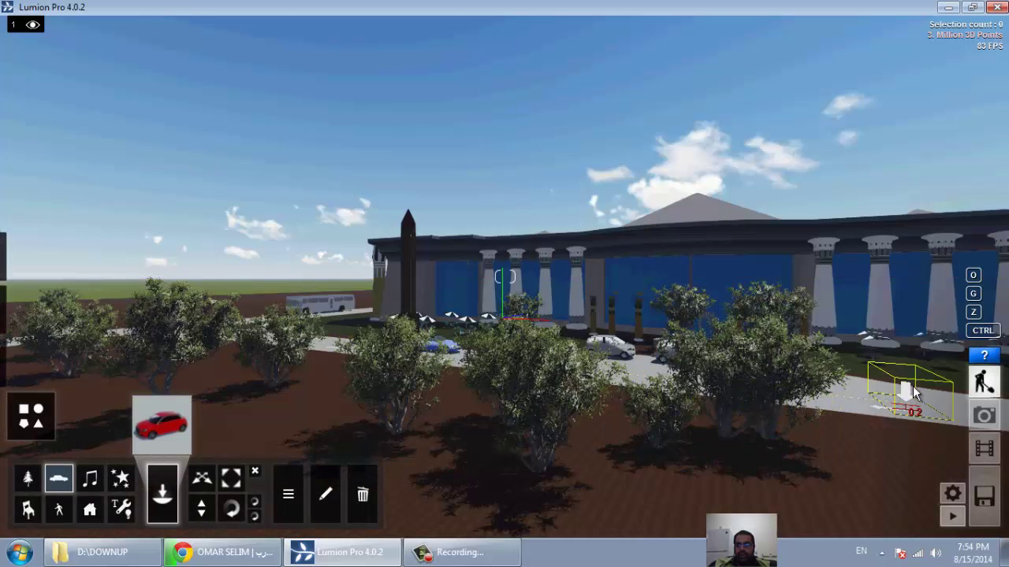
pyautogui.click(902, 411)
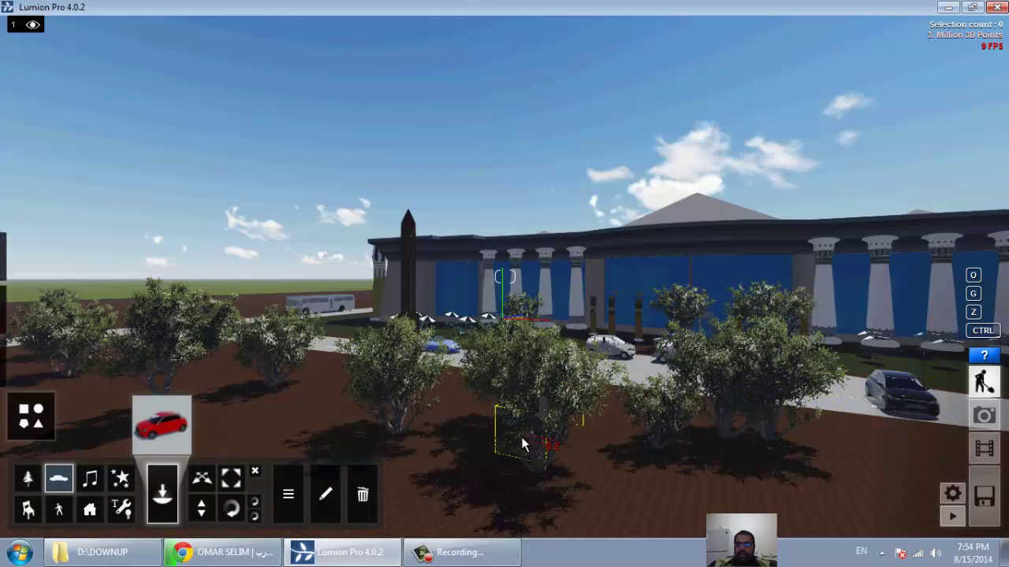
# Rotate the car's heading so it runs parallel along the road
pyautogui.click(232, 508)
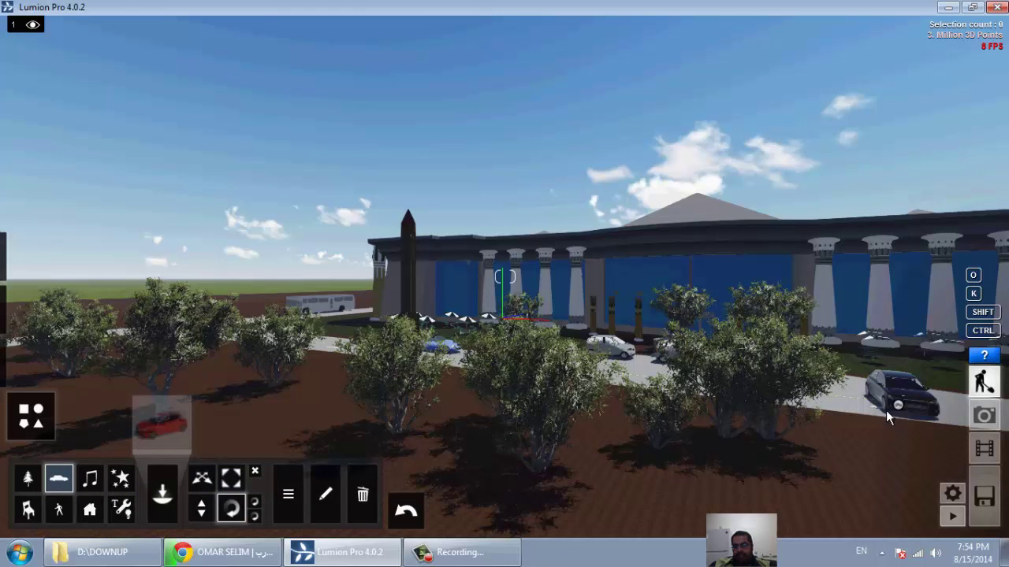
pyautogui.moveTo(789, 373); pyautogui.dragTo(727, 375)
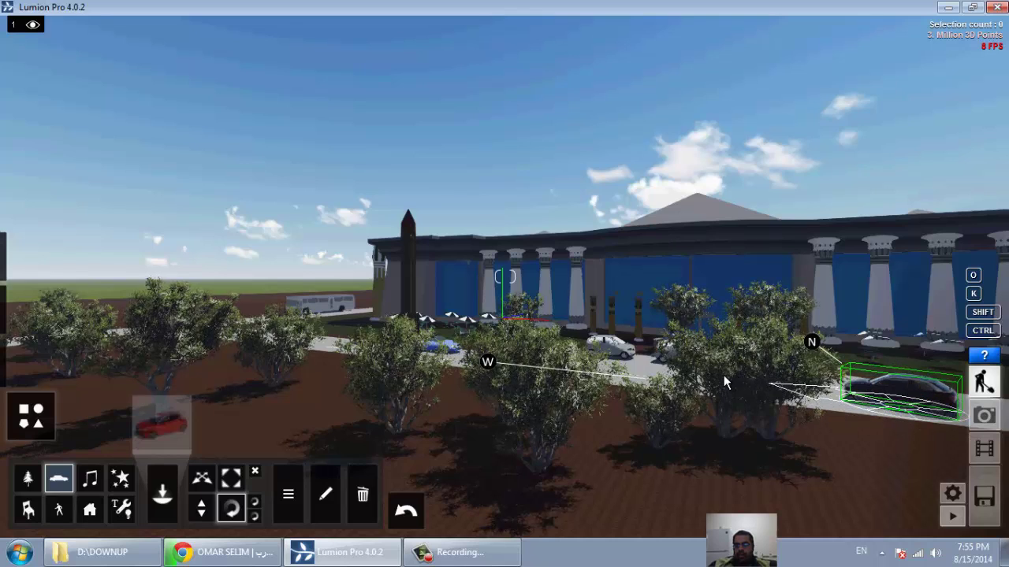
pyautogui.moveTo(727, 375); pyautogui.dragTo(731, 389)
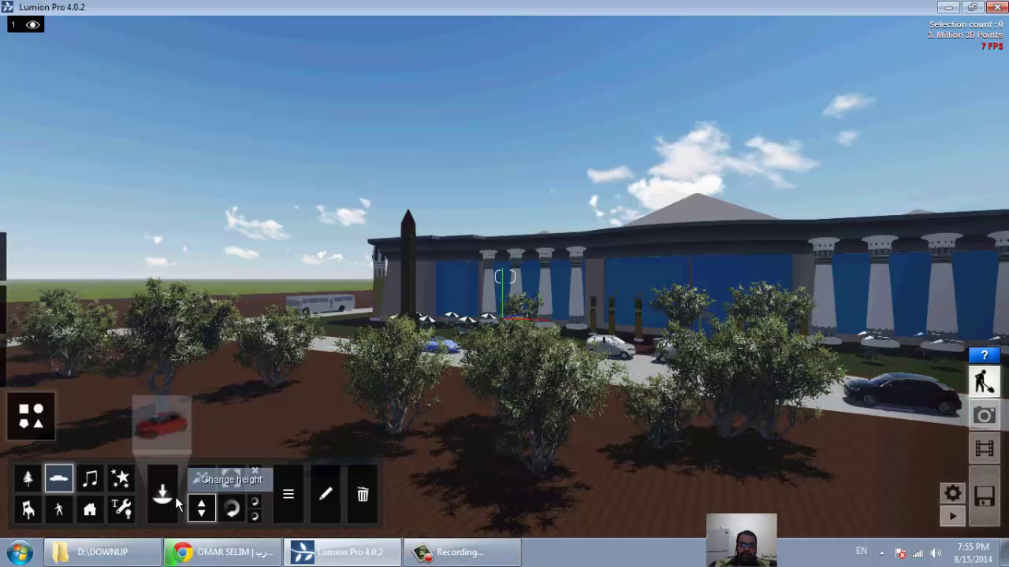
# Place the cafe_france_002 sound source beside the parked cars
pyautogui.click(100, 481)
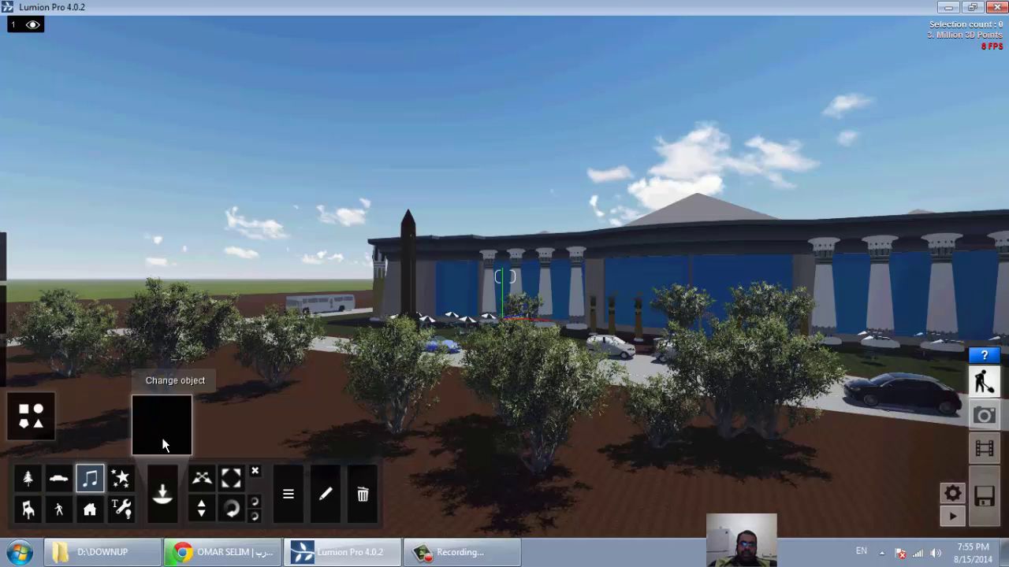
pyautogui.click(162, 441)
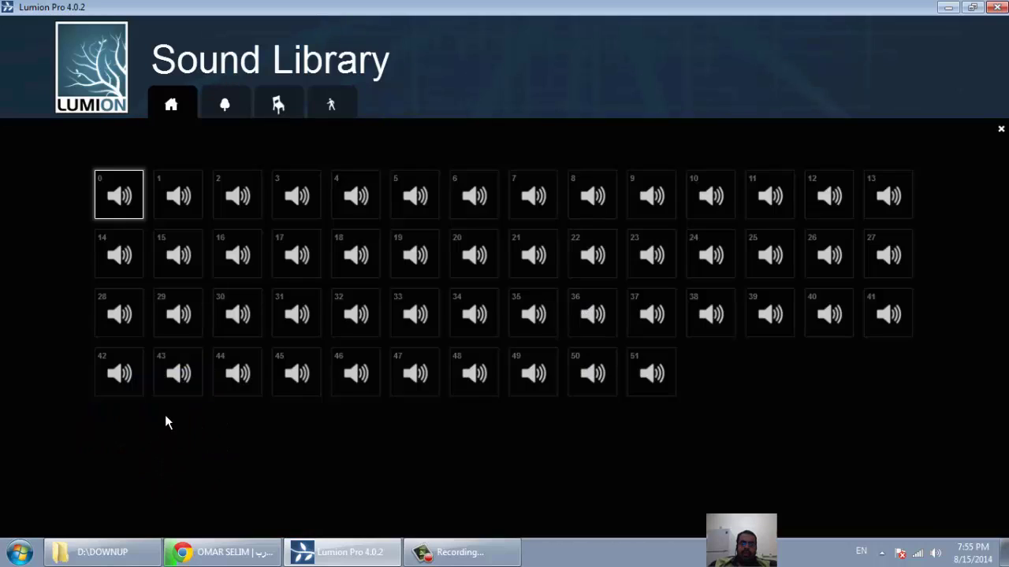
pyautogui.click(288, 197)
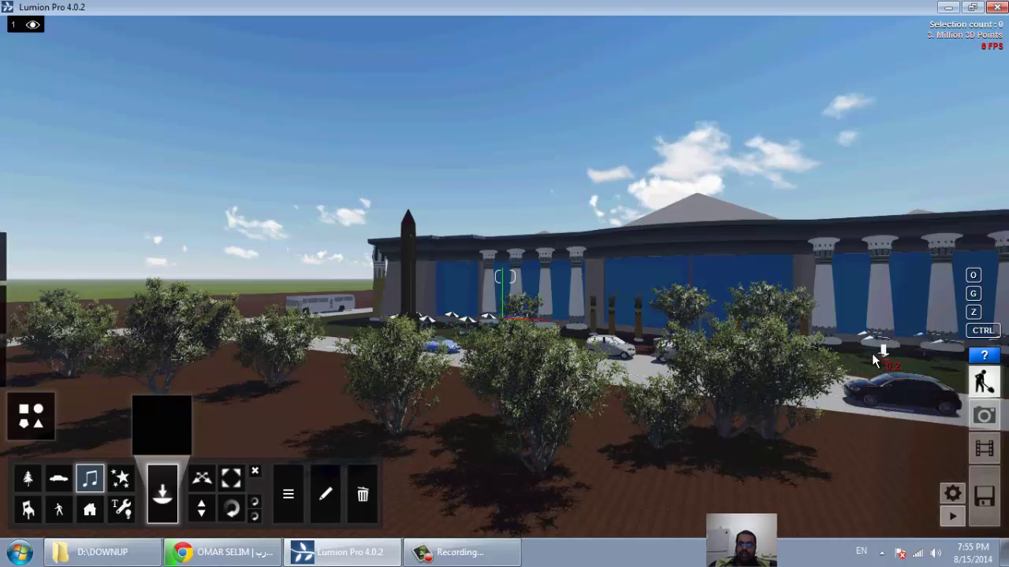
pyautogui.click(796, 363)
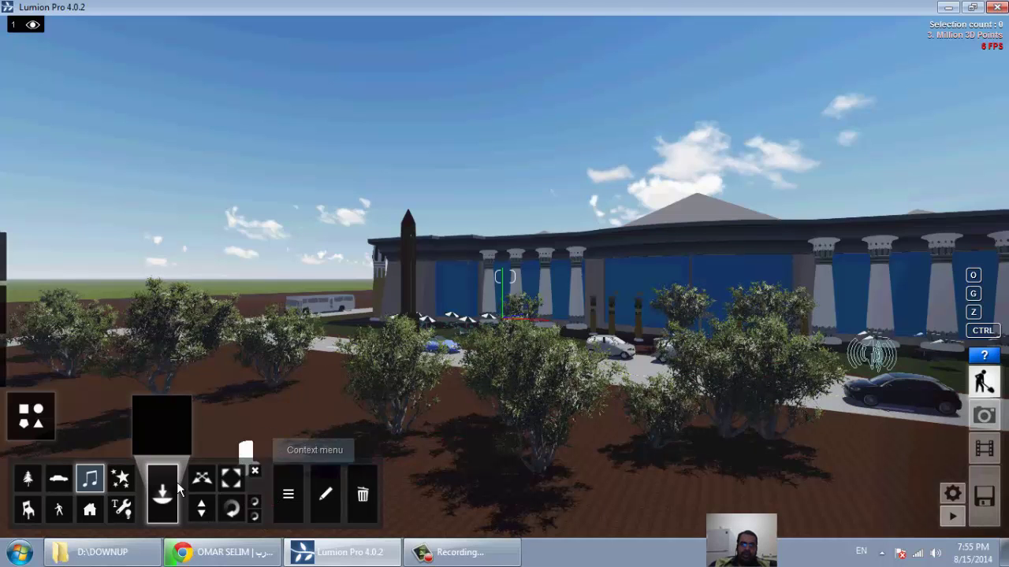
# Browse the Things, People and Nature sound tabs, then close the Sound Library
pyautogui.click(153, 429)
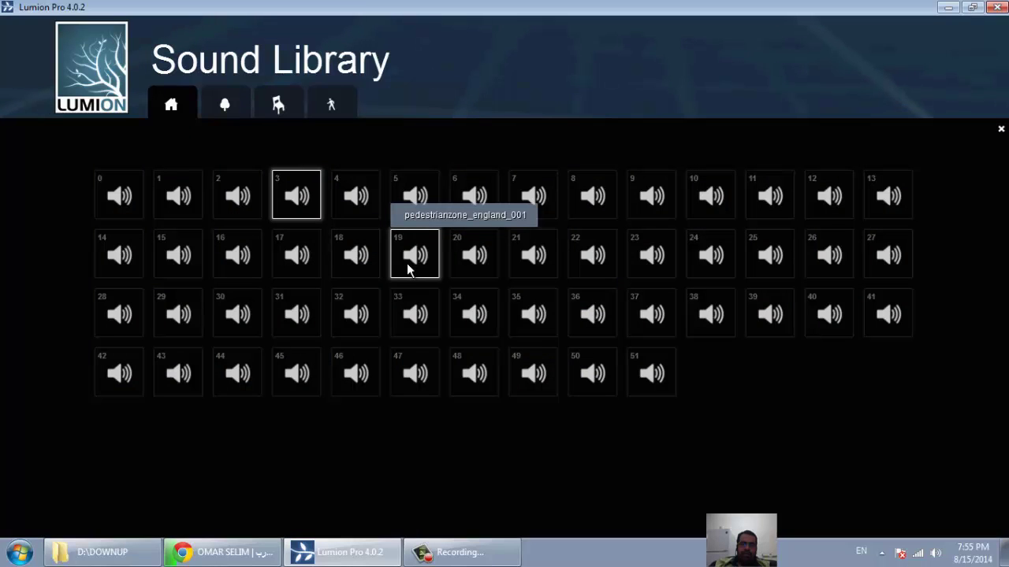
pyautogui.click(280, 109)
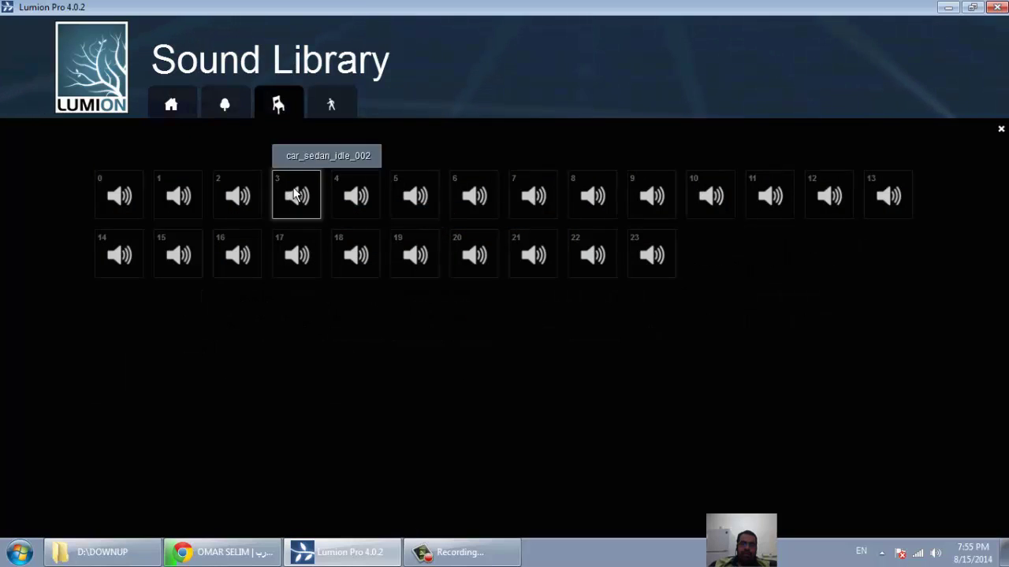
pyautogui.click(331, 108)
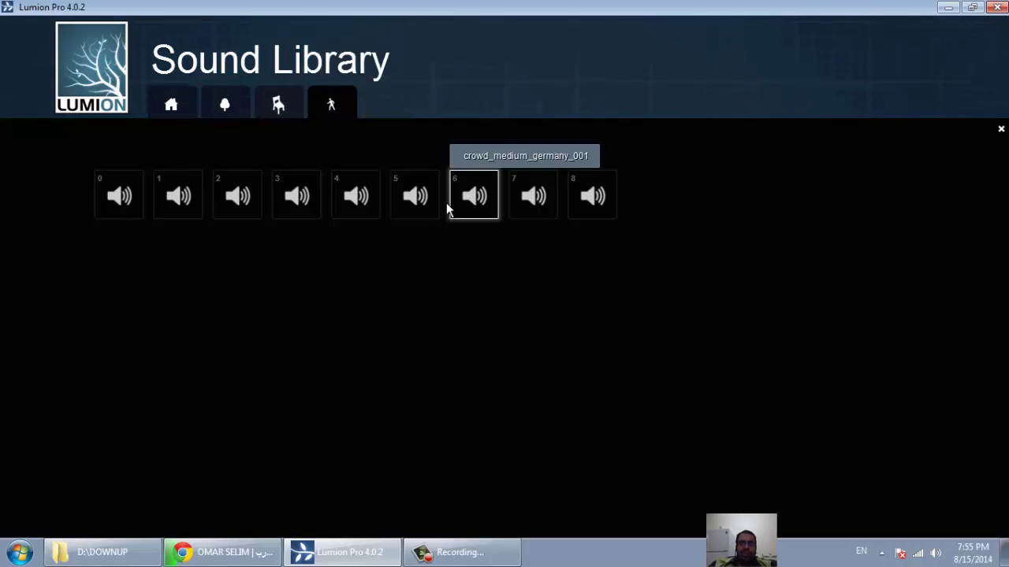
pyautogui.click(235, 107)
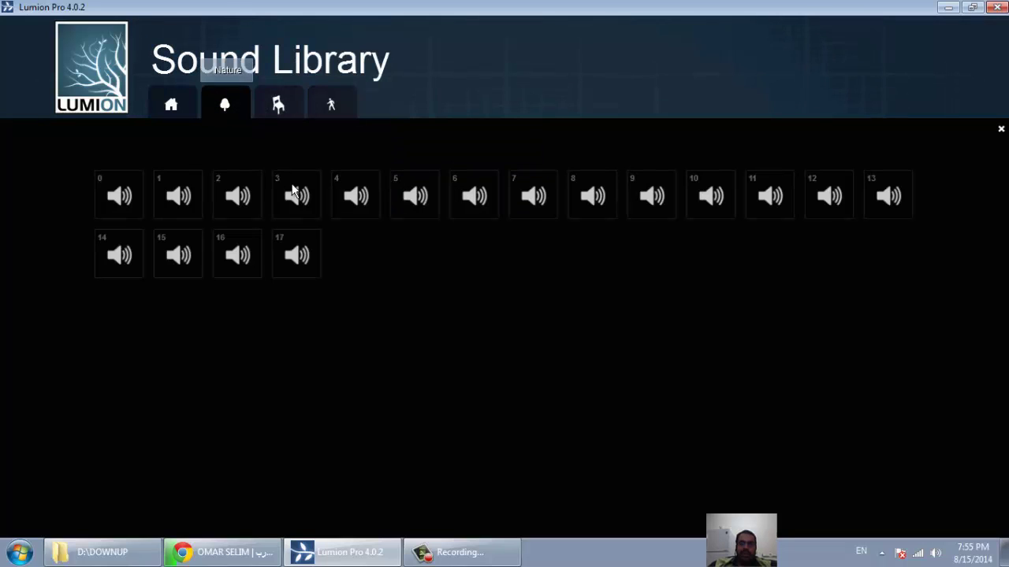
pyautogui.click(199, 195)
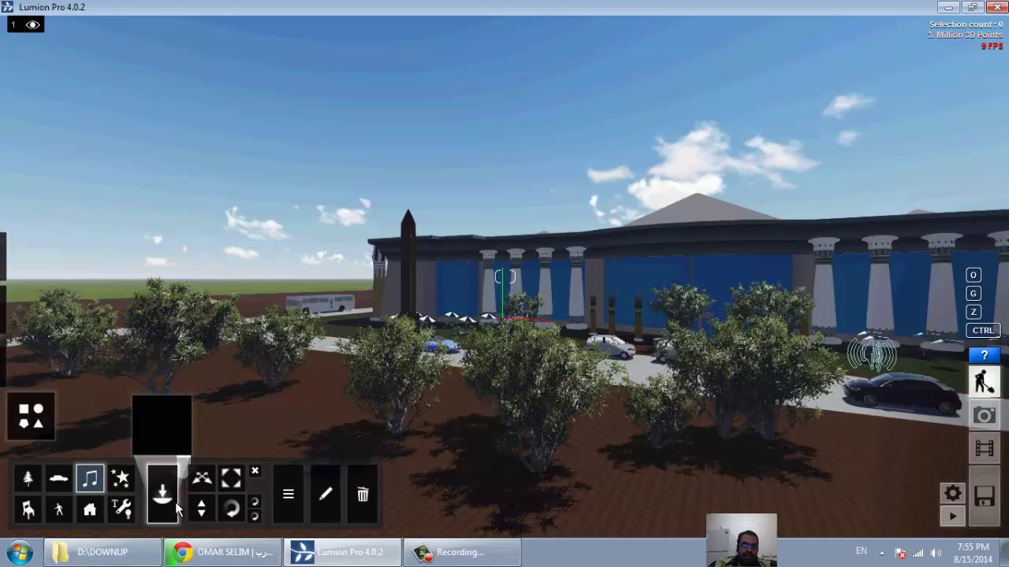
# Activate the Trash object tool for the Nature category so trees can be deleted
pyautogui.click(363, 493)
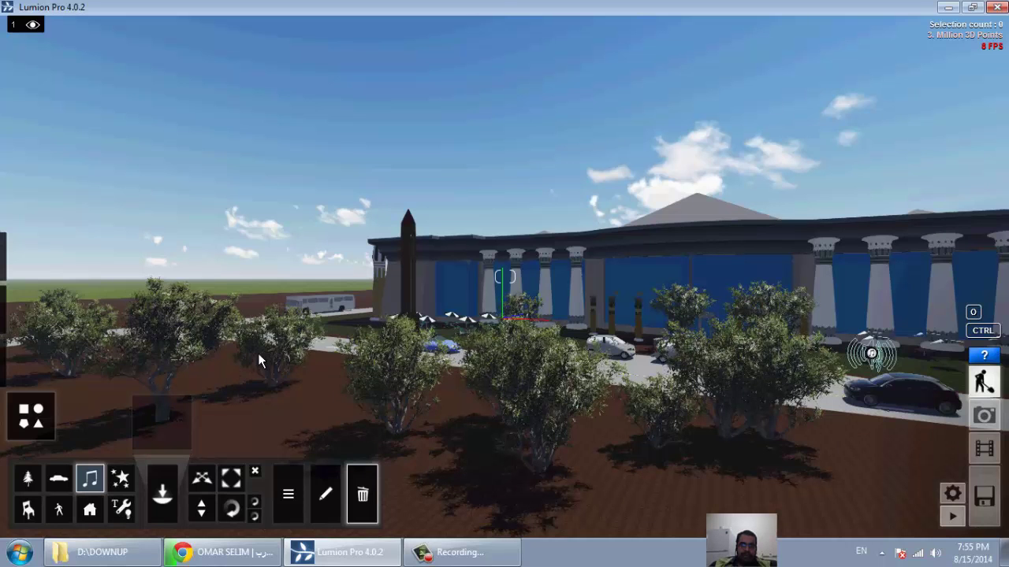
pyautogui.click(118, 475)
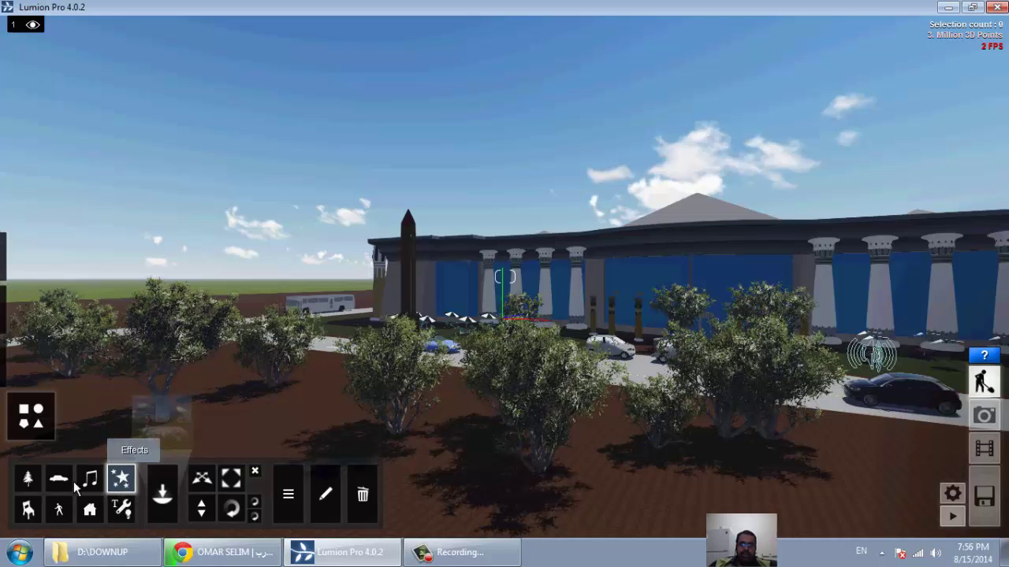
pyautogui.click(28, 479)
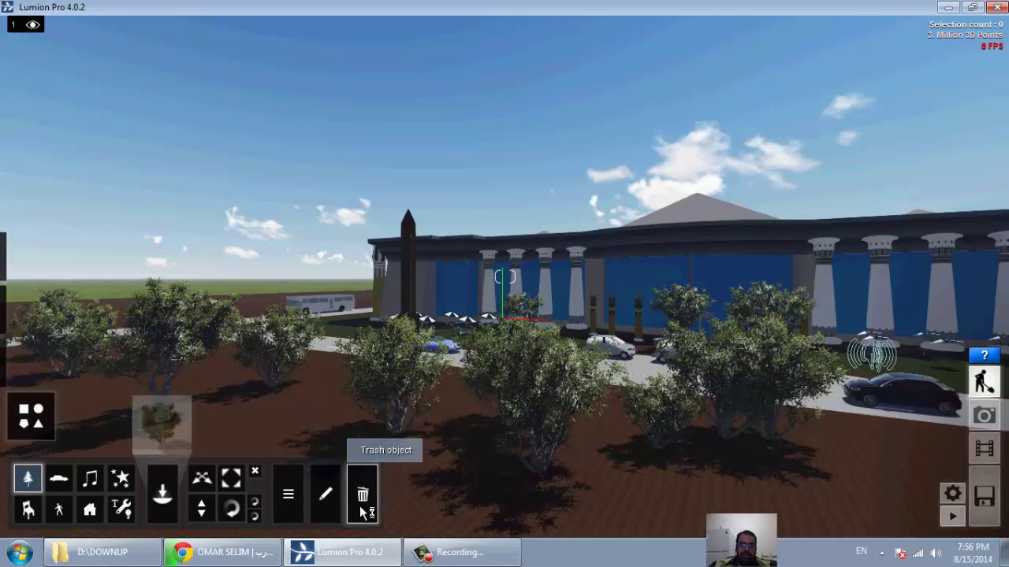
pyautogui.click(363, 494)
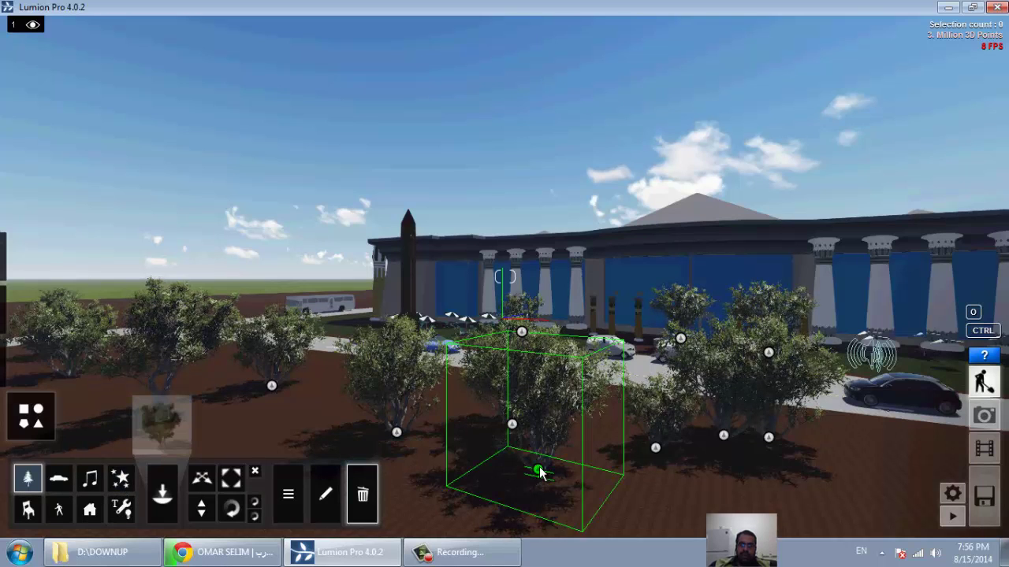
# Delete the two central trees, the right-hand bush and the trees around the parked cars
pyautogui.click(538, 472)
pyautogui.click(514, 427)
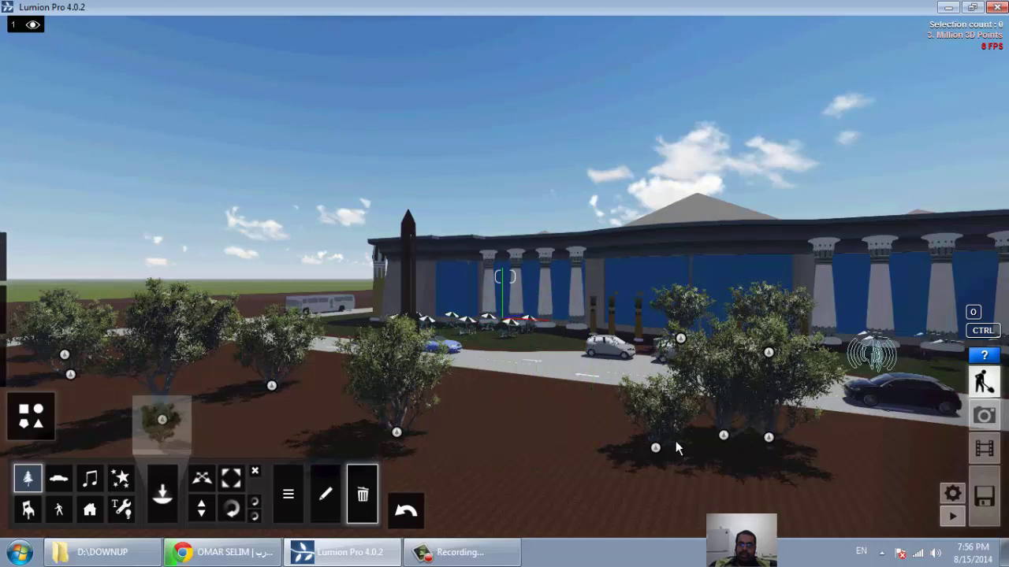
pyautogui.click(680, 369)
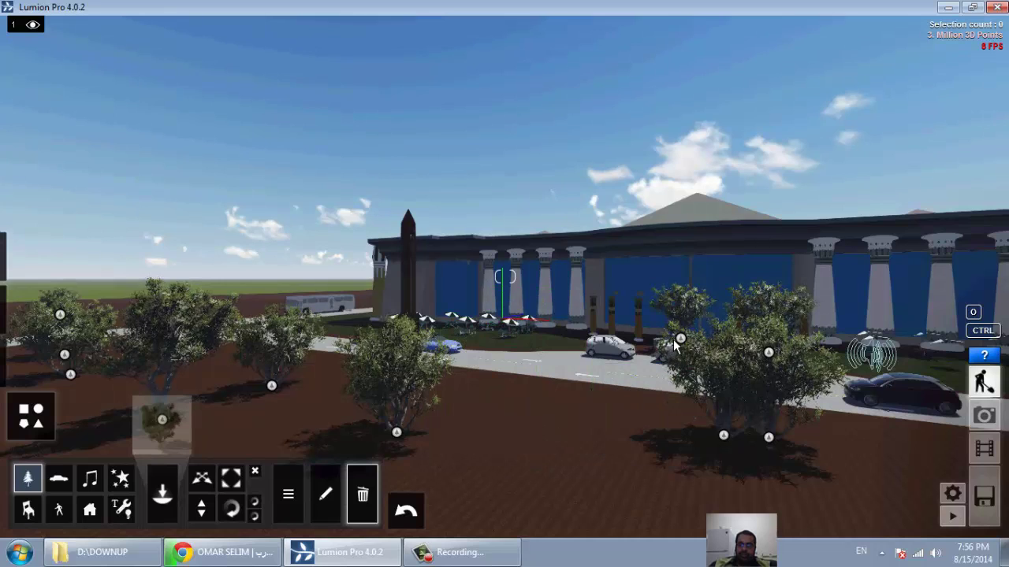
pyautogui.click(725, 417)
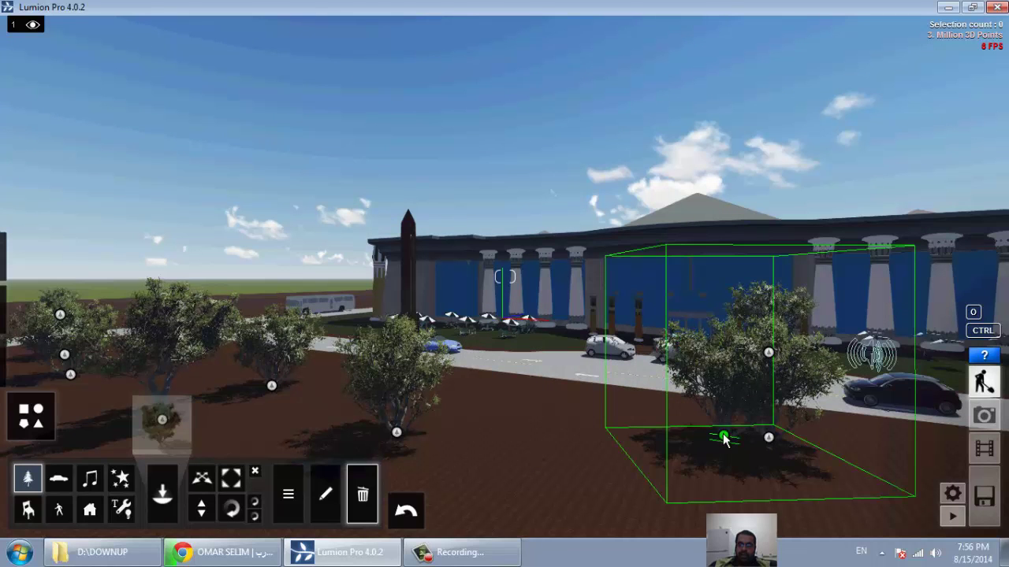
pyautogui.click(723, 434)
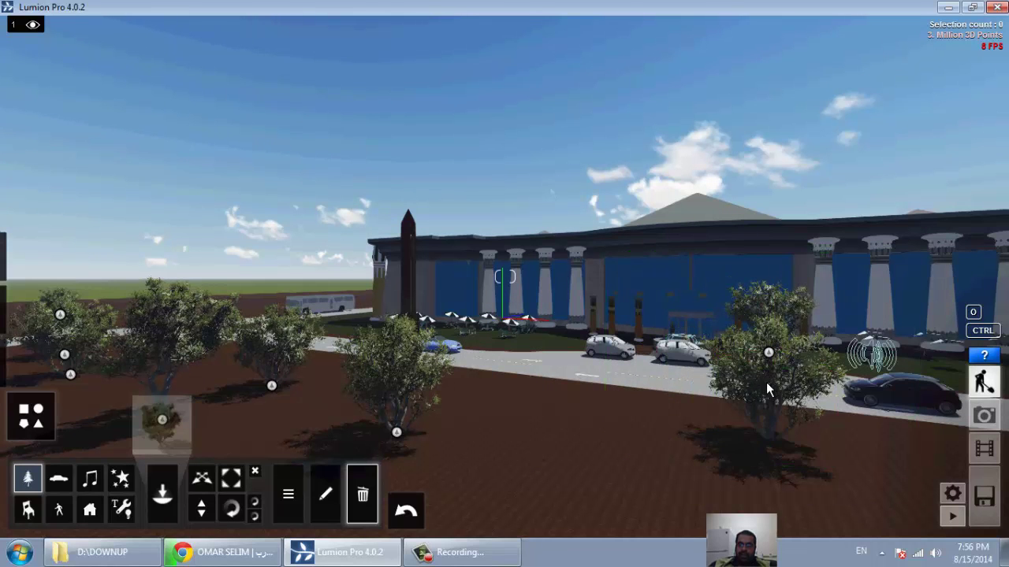
pyautogui.click(769, 353)
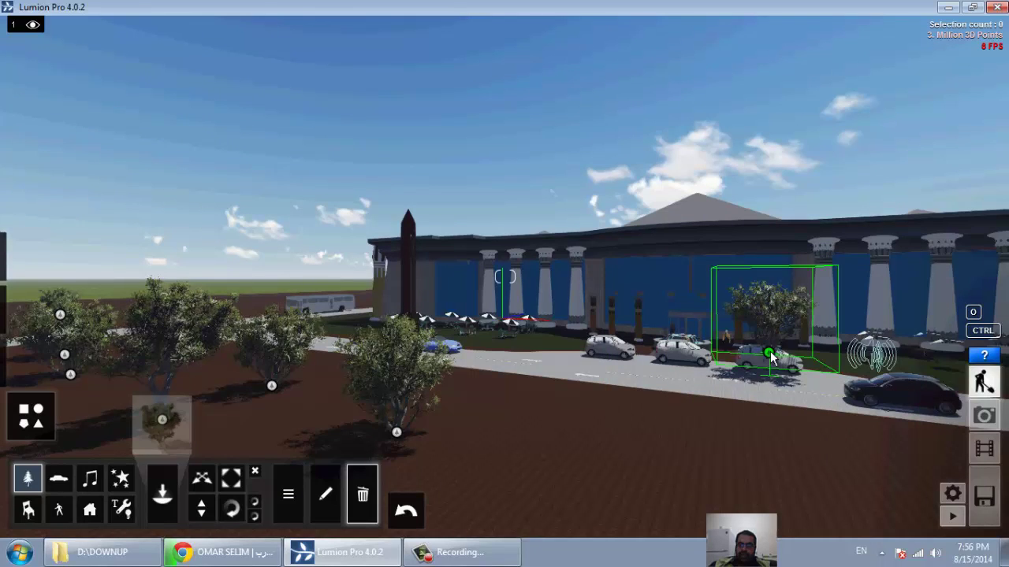
pyautogui.click(769, 352)
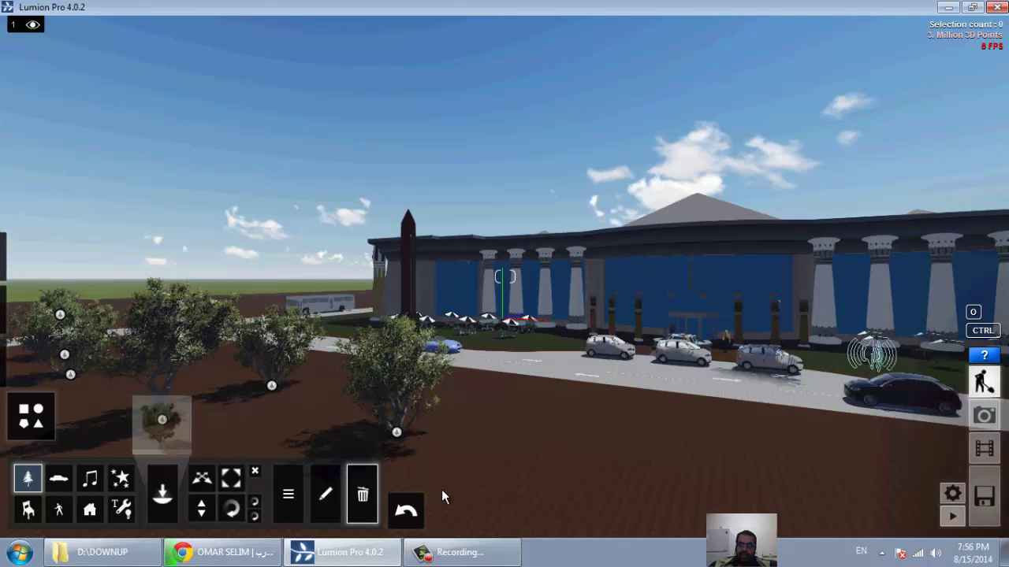
pyautogui.click(124, 481)
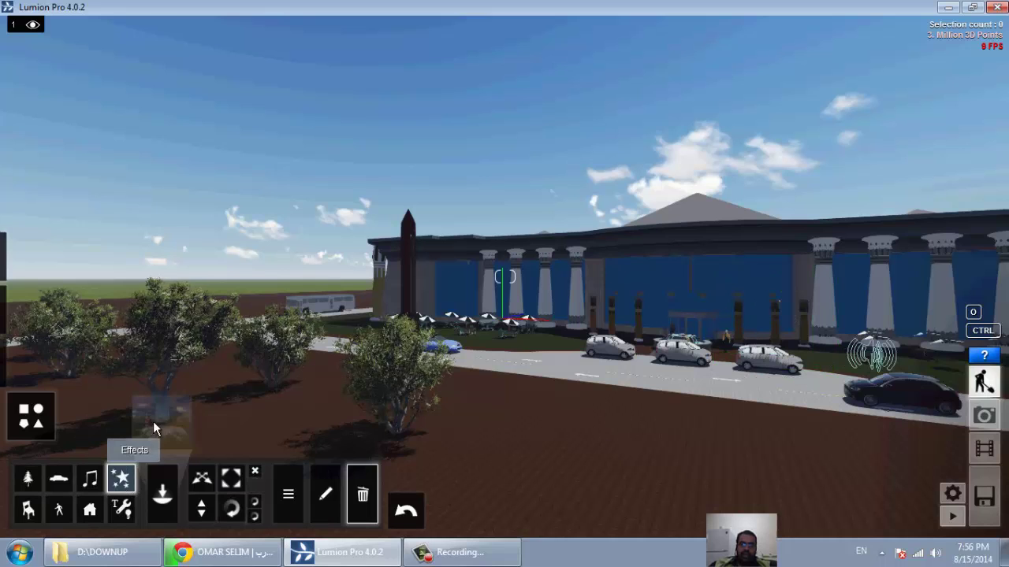
# Place Fountain003 on the ground in front of the building
pyautogui.click(175, 416)
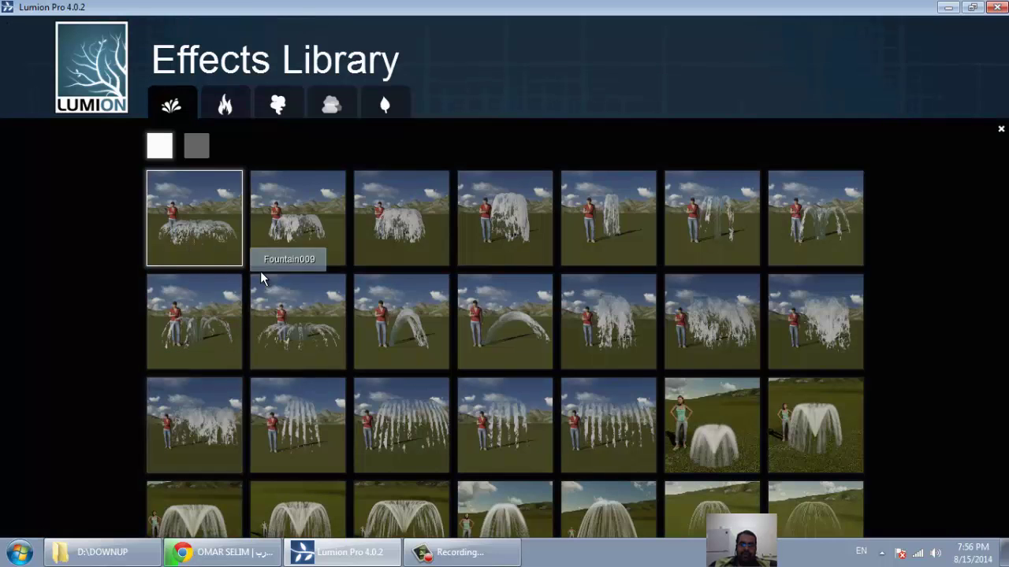
pyautogui.click(390, 238)
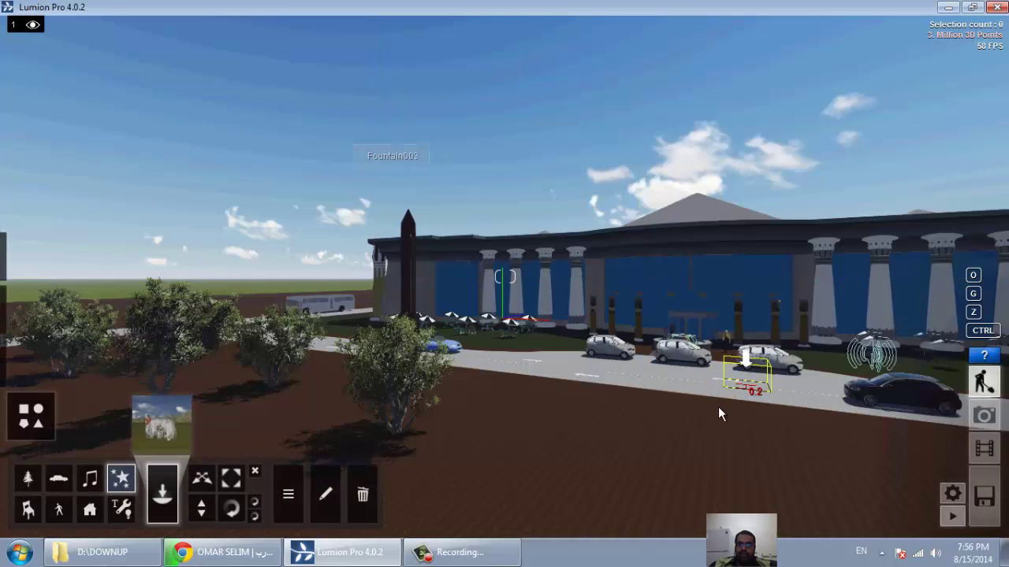
pyautogui.click(704, 460)
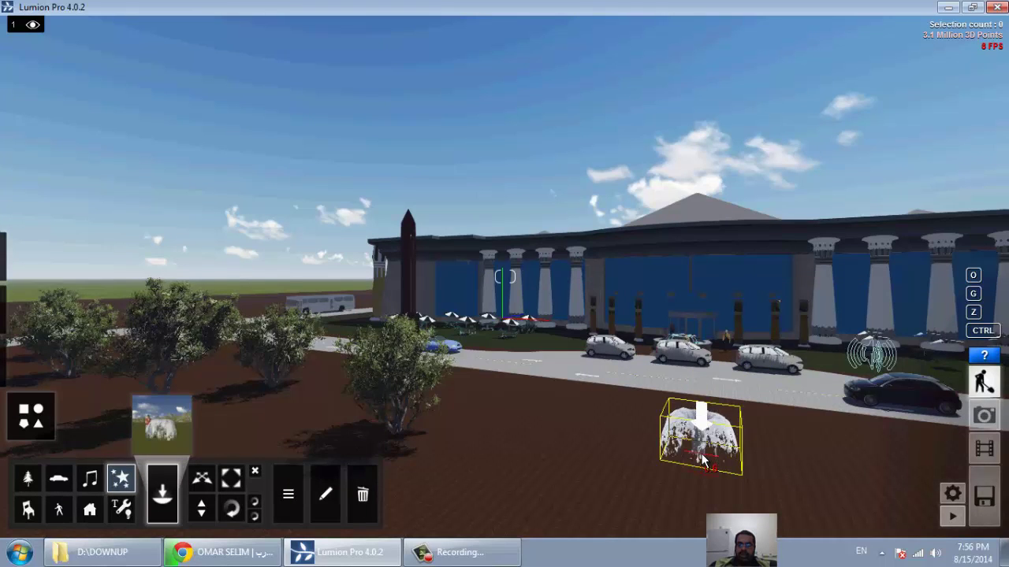
# Place a green fire from the Fire tab on the ground, then show the Smoke effects
pyautogui.click(161, 417)
pyautogui.click(224, 108)
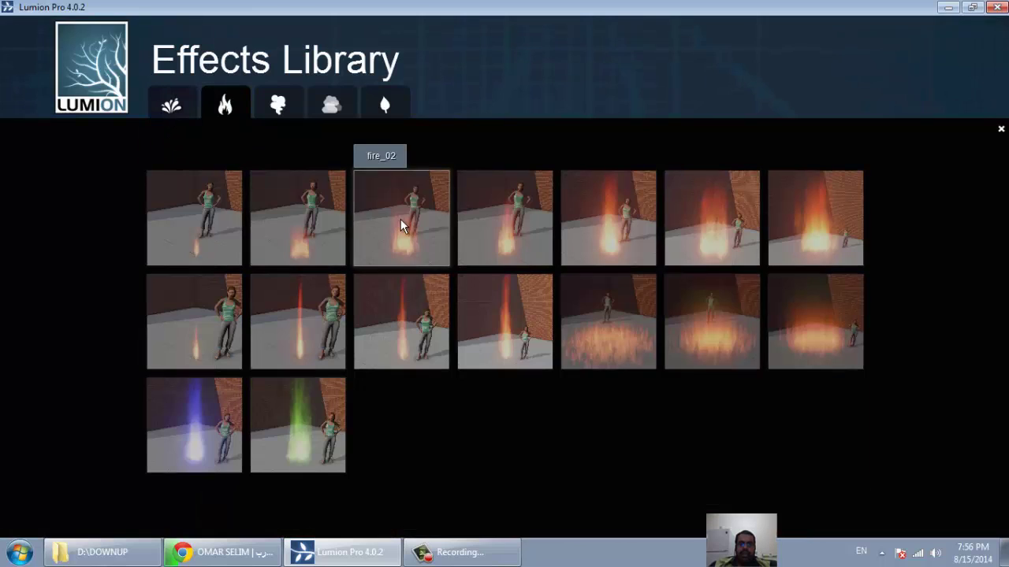
pyautogui.click(315, 428)
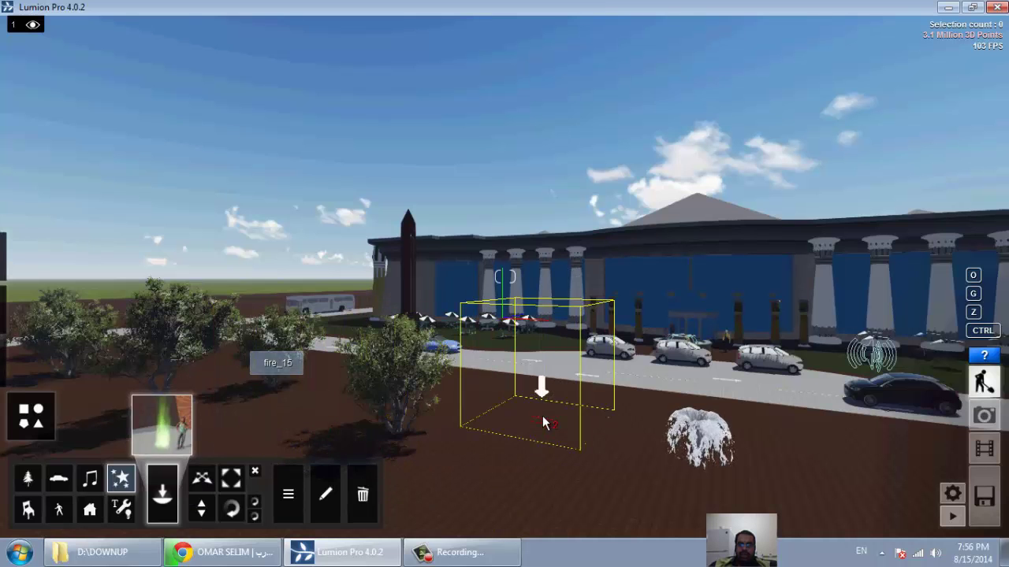
pyautogui.click(539, 419)
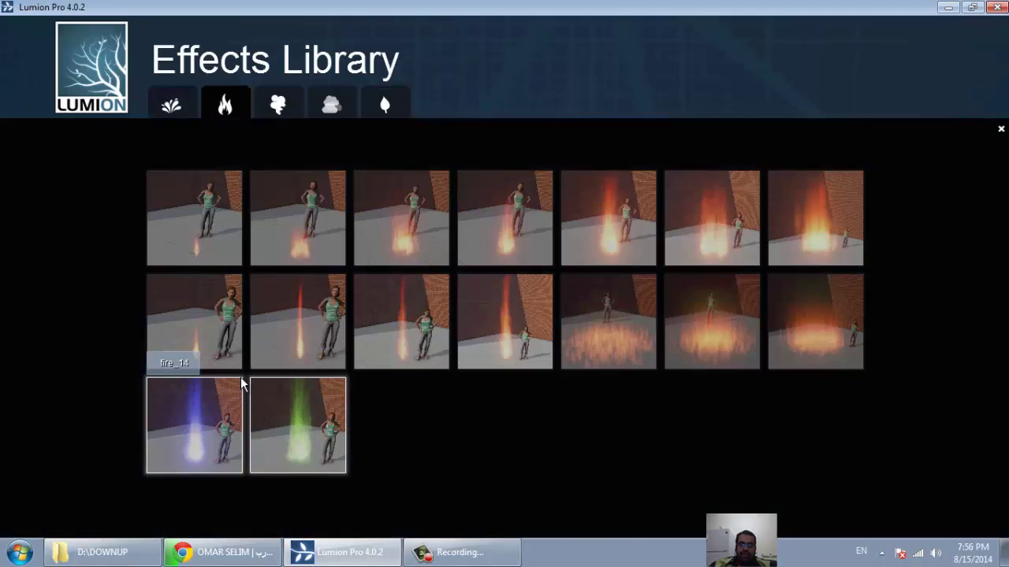
pyautogui.click(163, 418)
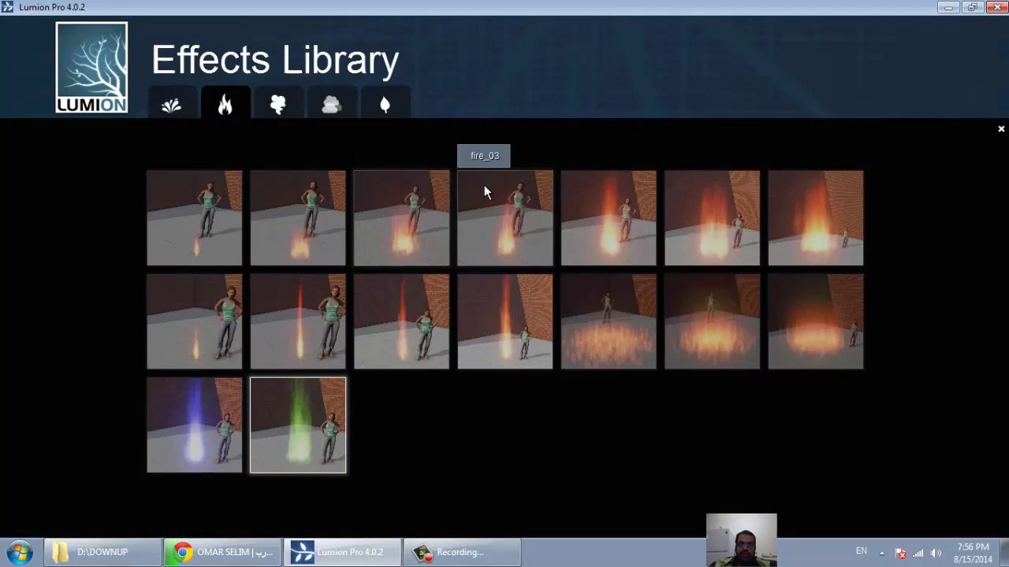
pyautogui.click(271, 107)
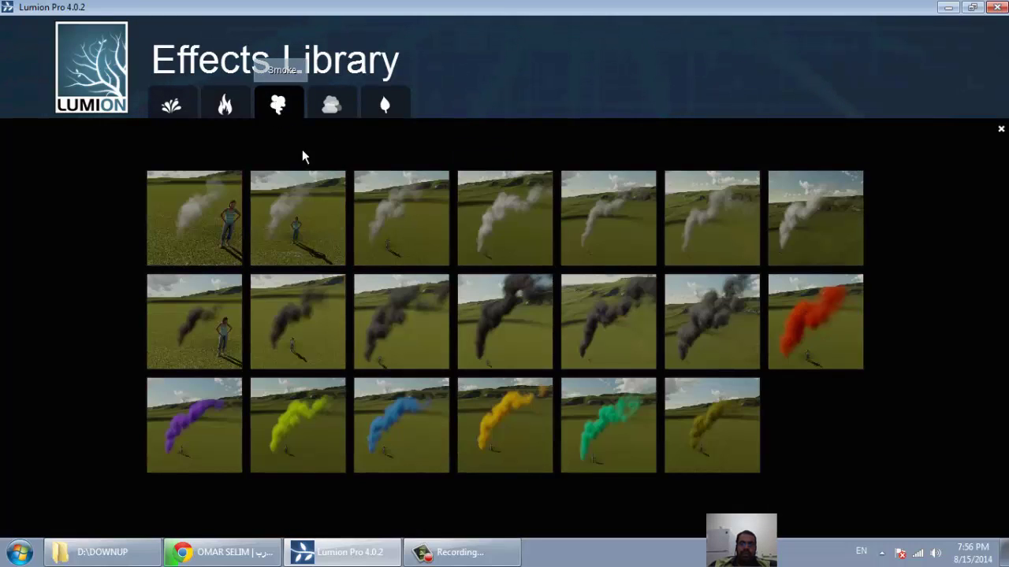
# Place white smoke plumes beside the white car, near the black car and among the left trees
pyautogui.click(488, 224)
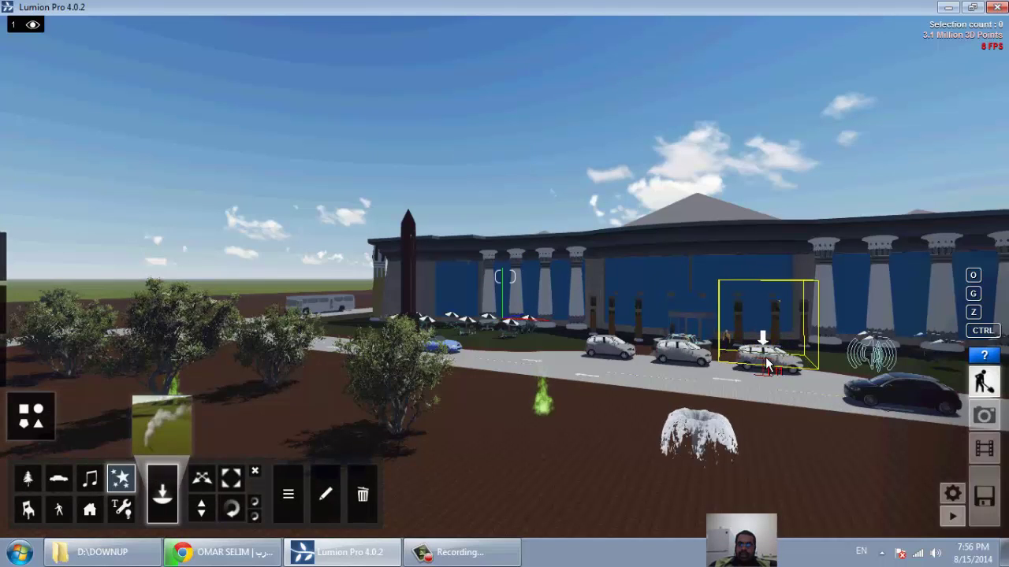
pyautogui.click(768, 363)
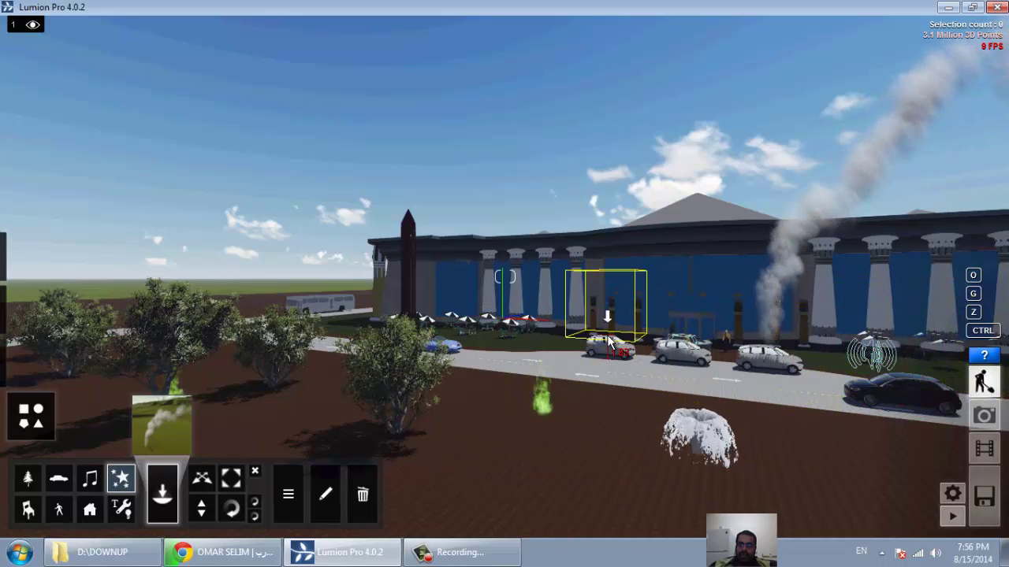
pyautogui.click(893, 390)
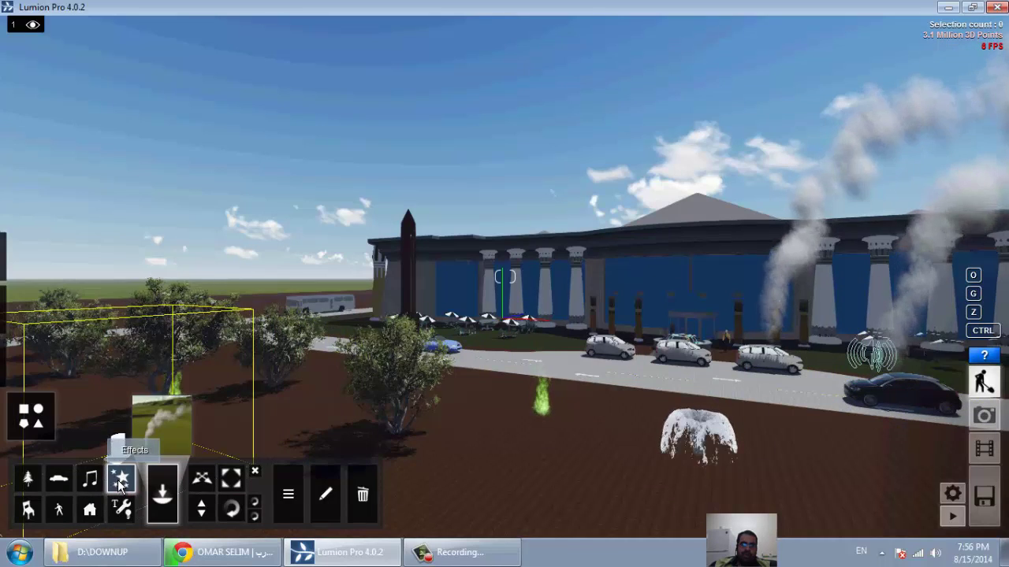
pyautogui.click(126, 418)
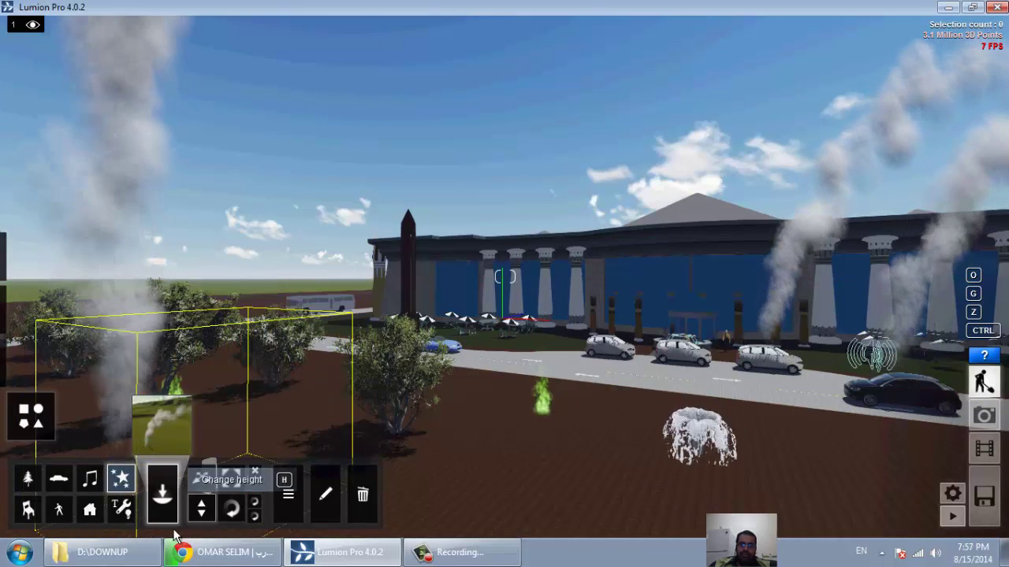
pyautogui.click(182, 425)
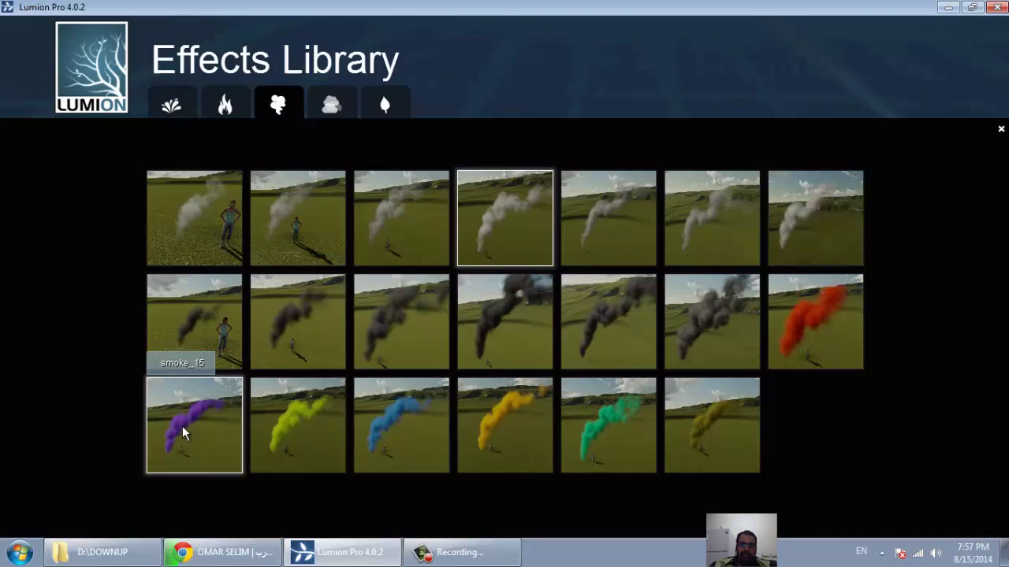
# Place fog_05 around the parked cars and among the trees
pyautogui.click(331, 113)
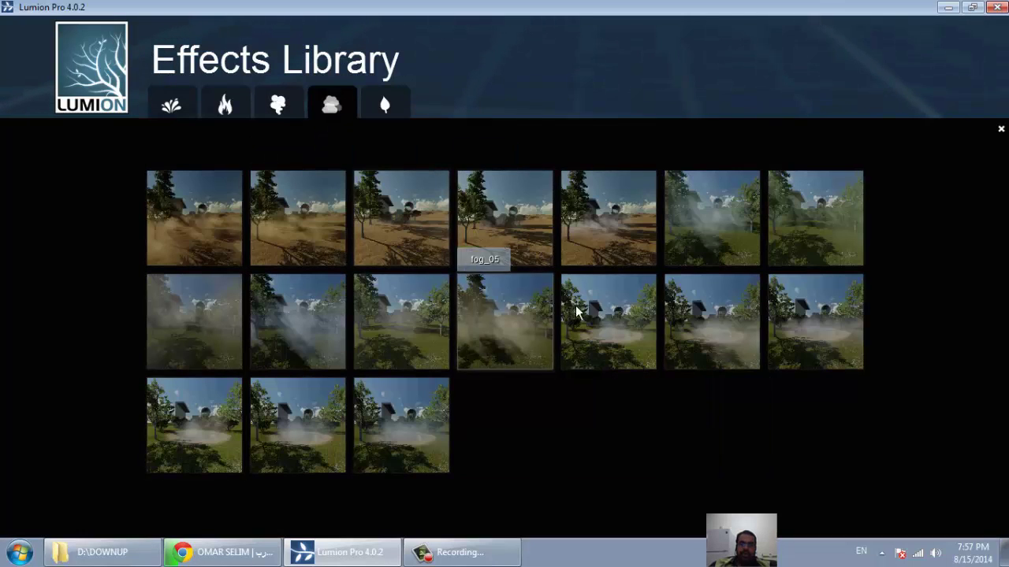
pyautogui.click(524, 346)
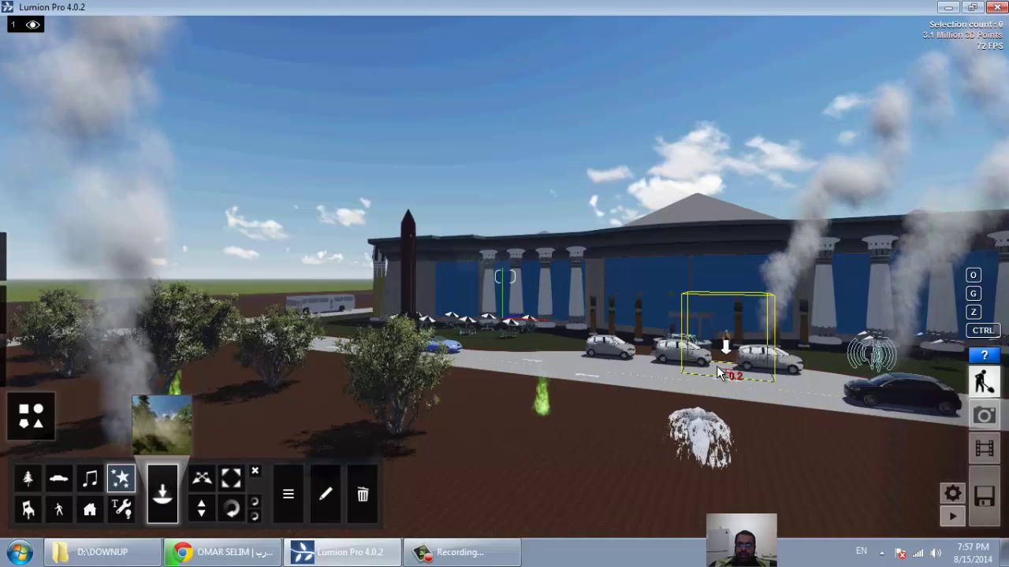
pyautogui.click(674, 360)
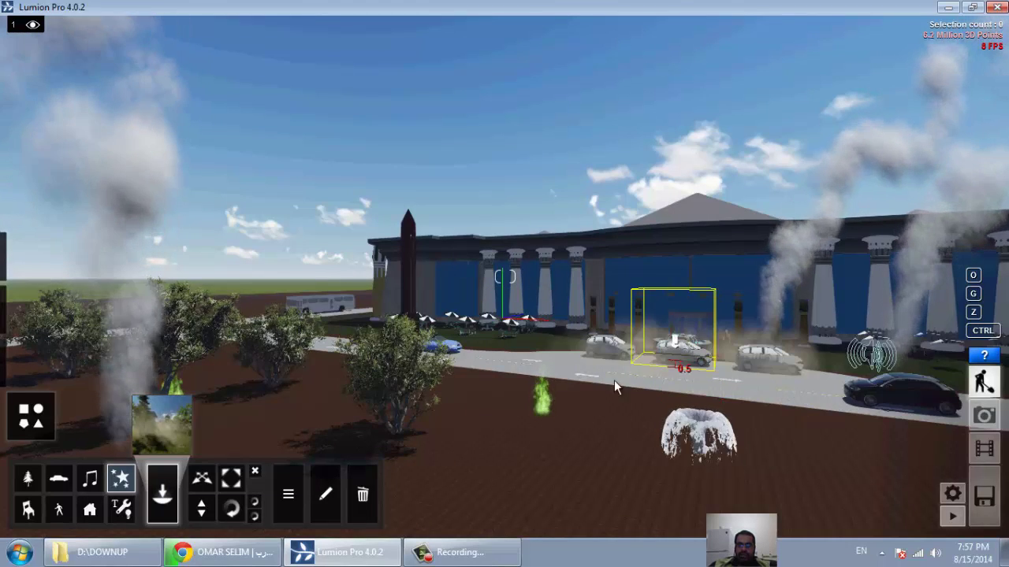
pyautogui.click(362, 398)
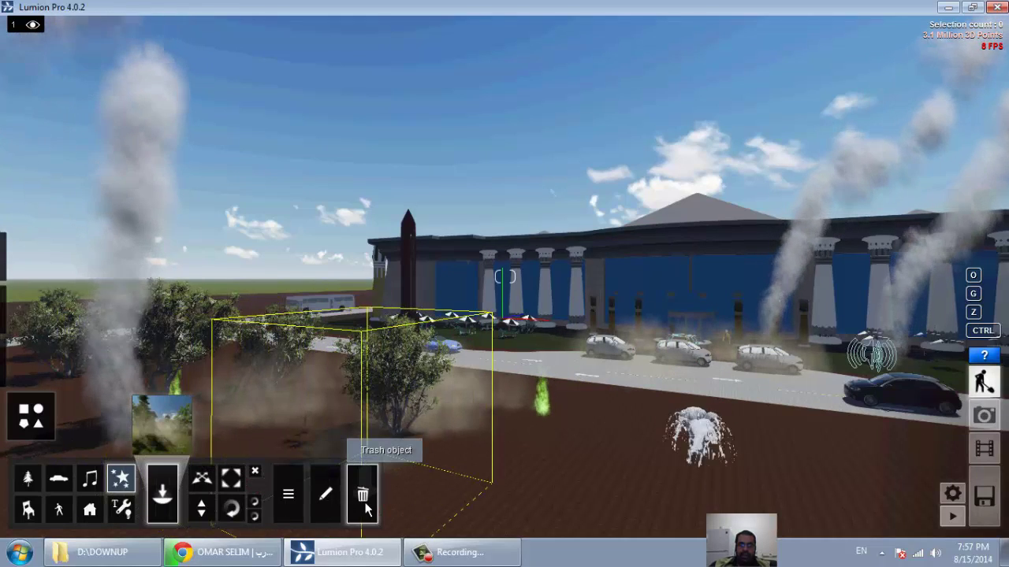
# Scatter leaves_01 on the ground near the fountain
pyautogui.click(125, 479)
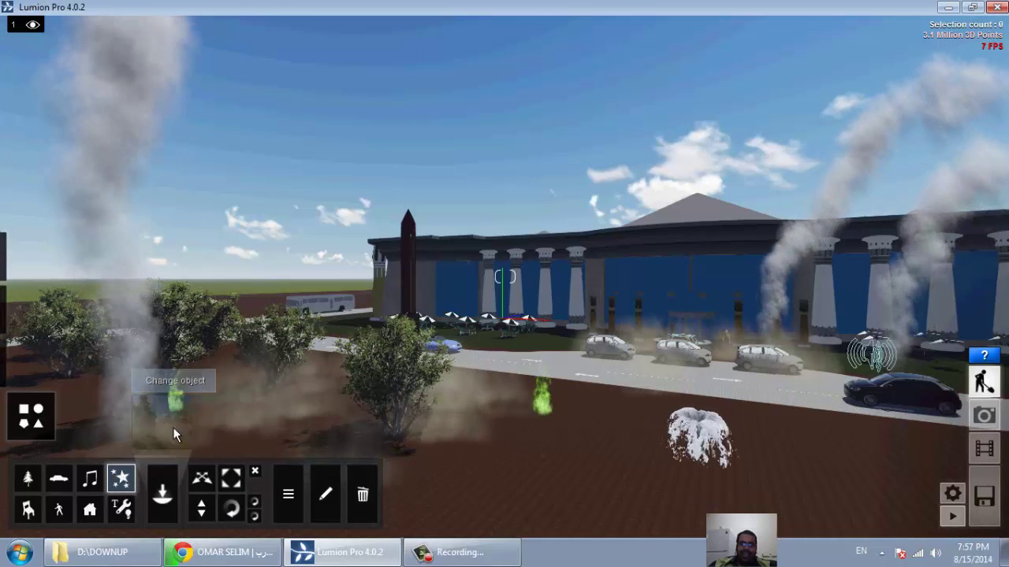
pyautogui.click(149, 422)
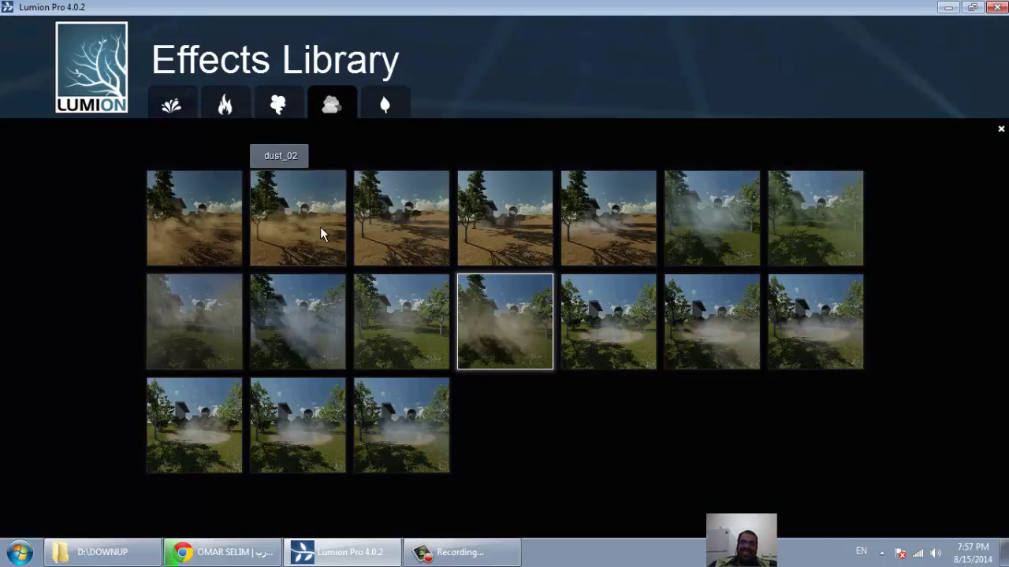
pyautogui.click(381, 120)
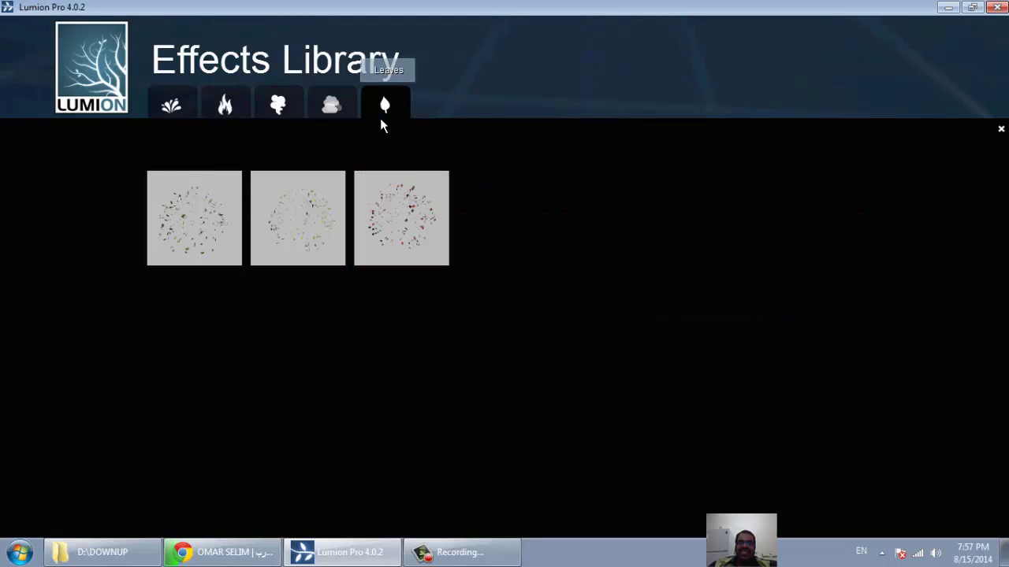
pyautogui.click(232, 196)
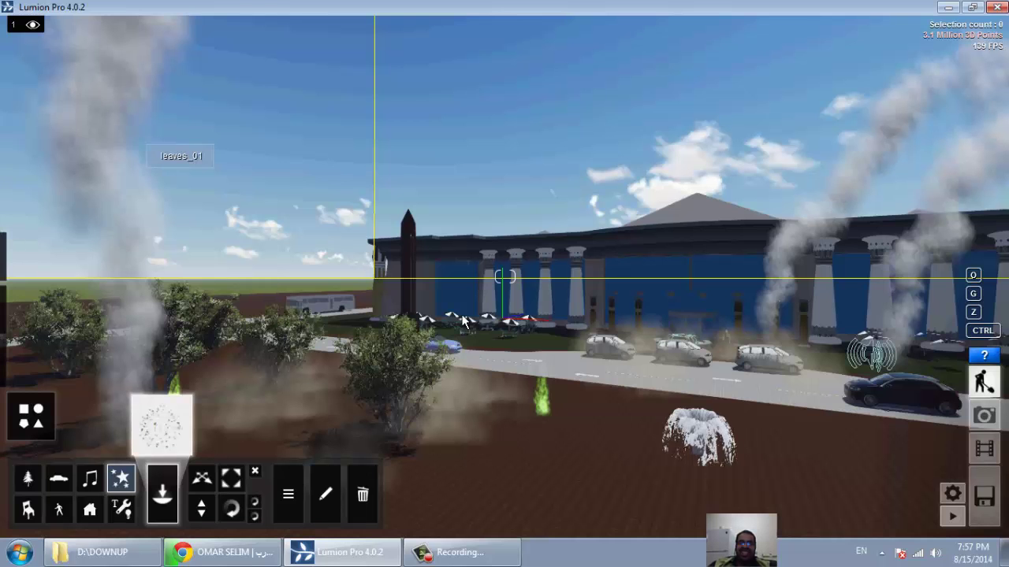
pyautogui.click(599, 483)
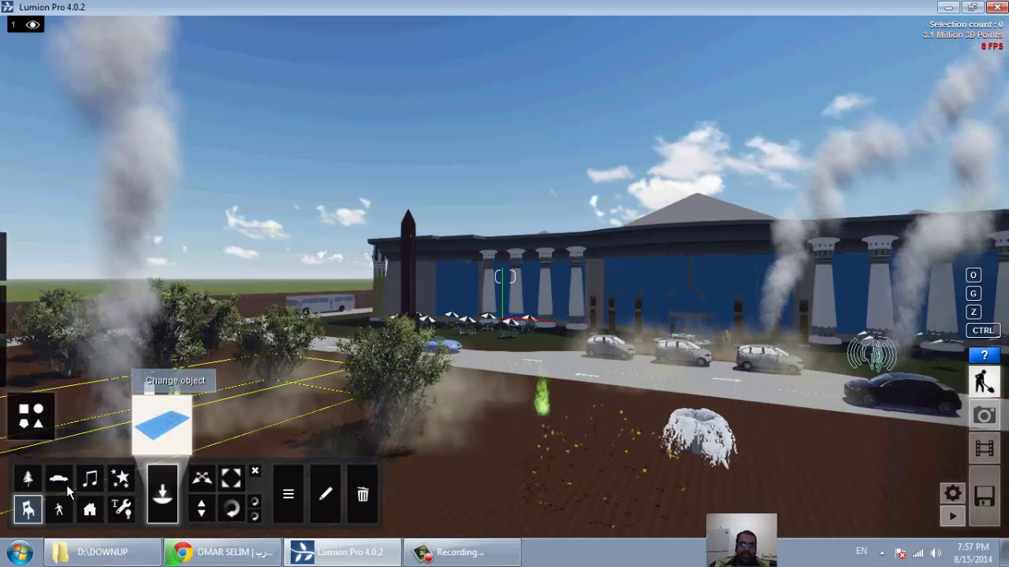
# Choose the bed from the Indoor Library and scatter ten copies around the fountain
pyautogui.click(169, 422)
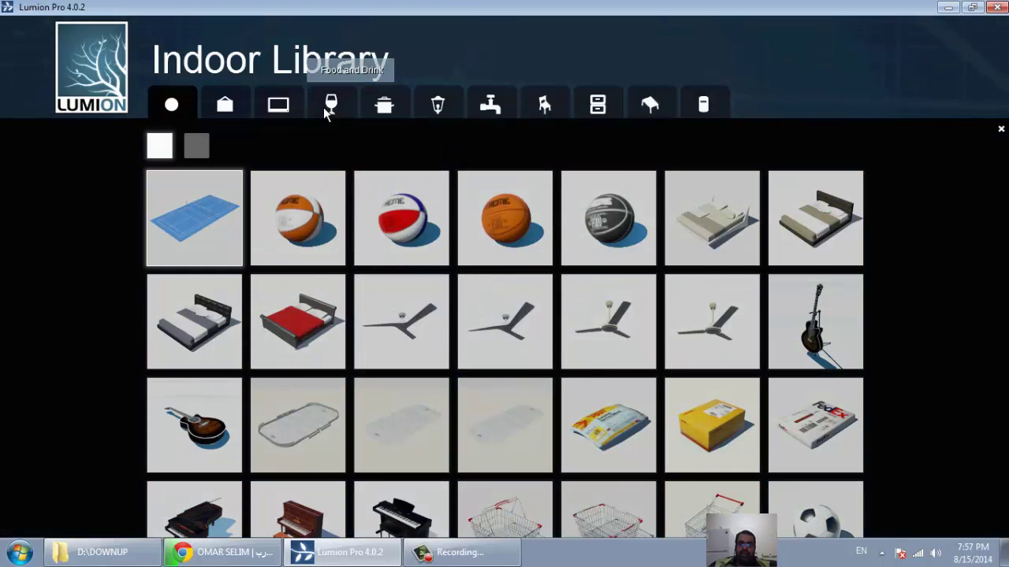
pyautogui.click(698, 234)
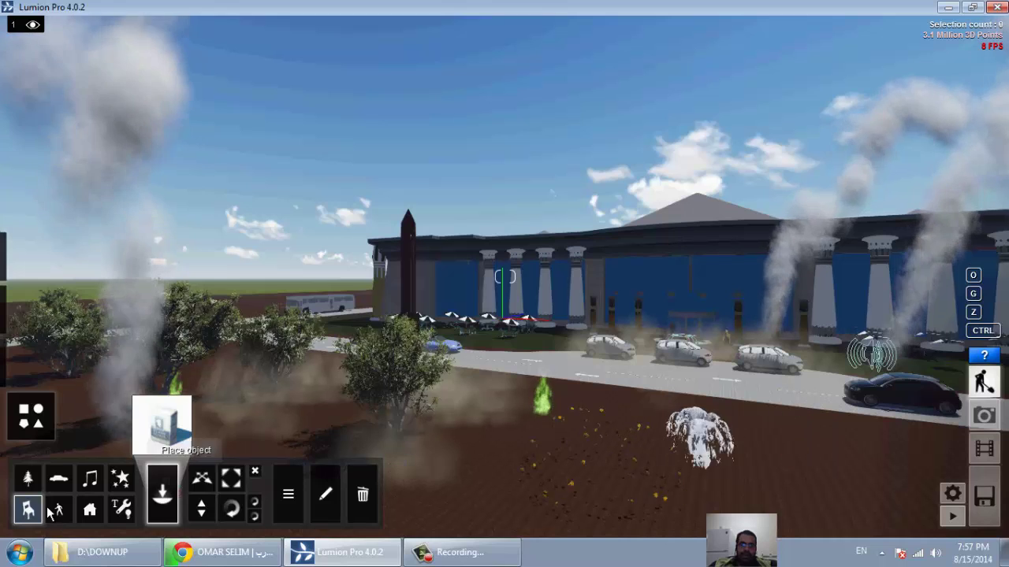
pyautogui.click(161, 421)
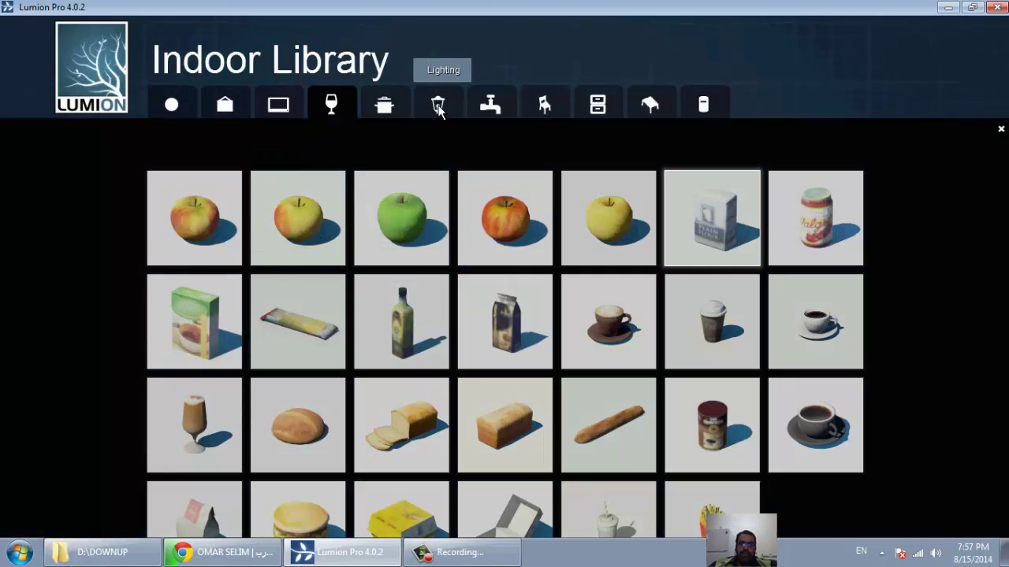
pyautogui.click(440, 111)
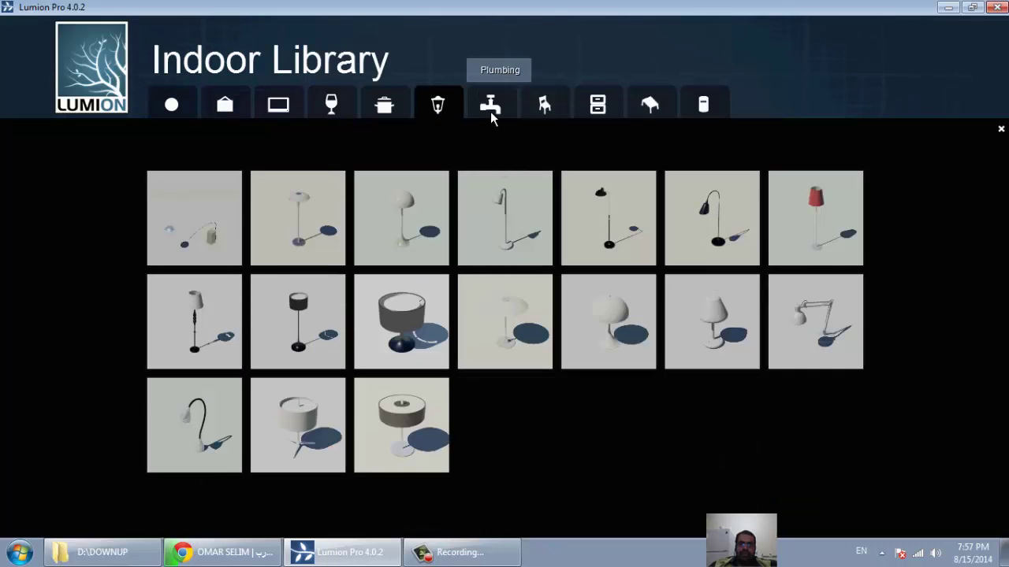
pyautogui.click(490, 115)
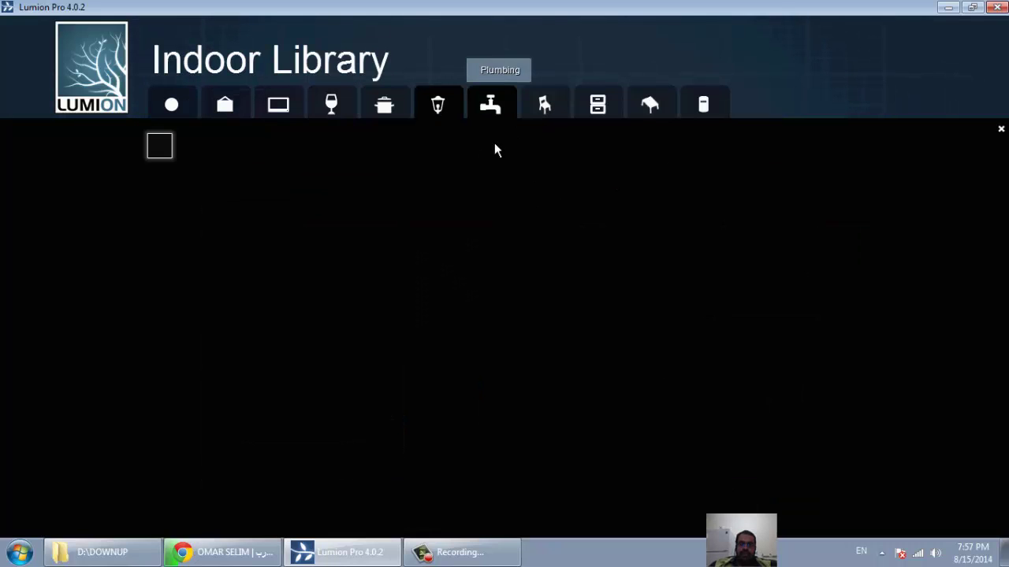
pyautogui.click(177, 112)
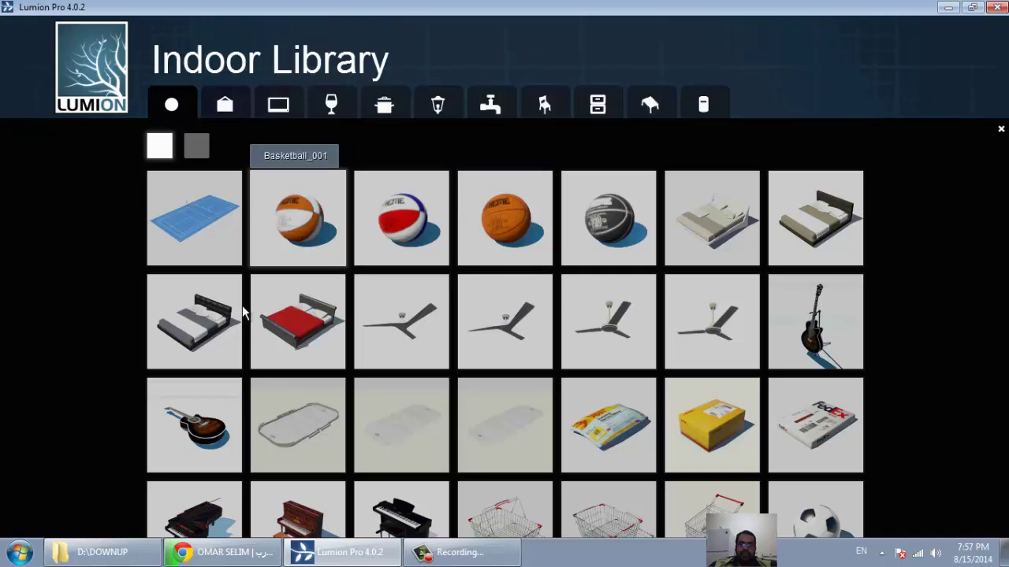
pyautogui.click(211, 339)
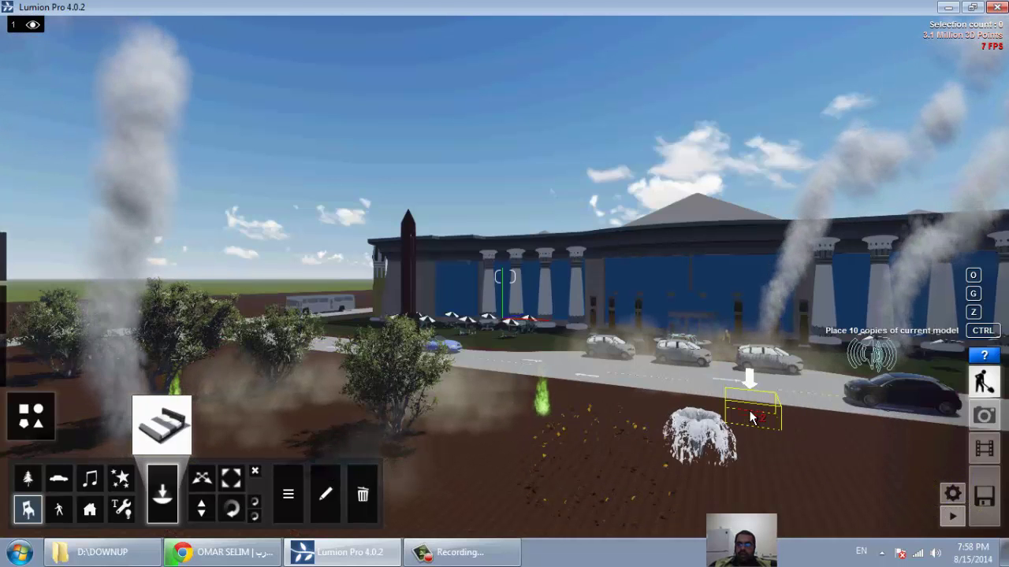
pyautogui.keyDown('ctrl'); pyautogui.click(749, 409); pyautogui.keyUp('ctrl')
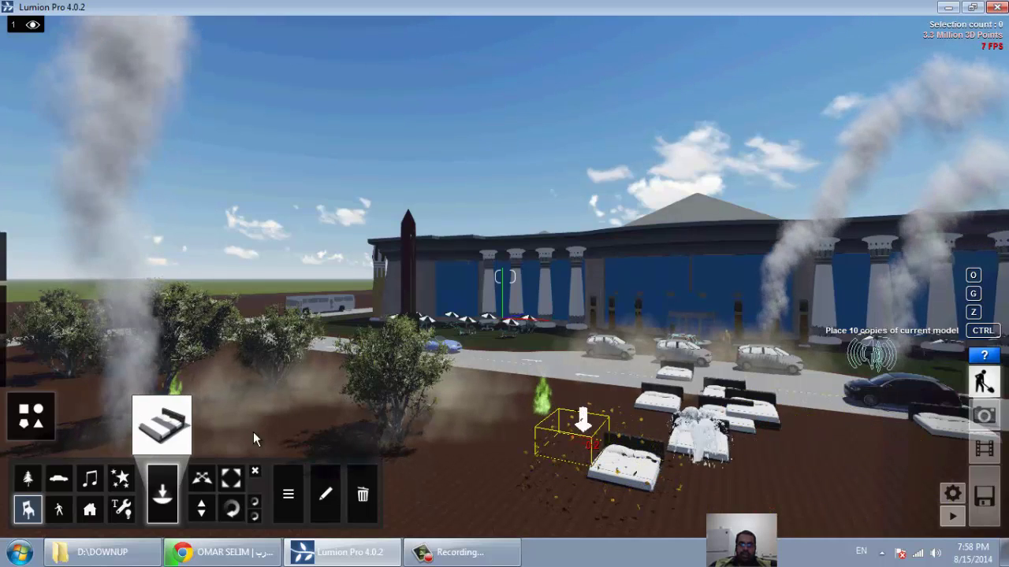
# Delete the five beds near the road, on the right and around the fountain
pyautogui.click(360, 498)
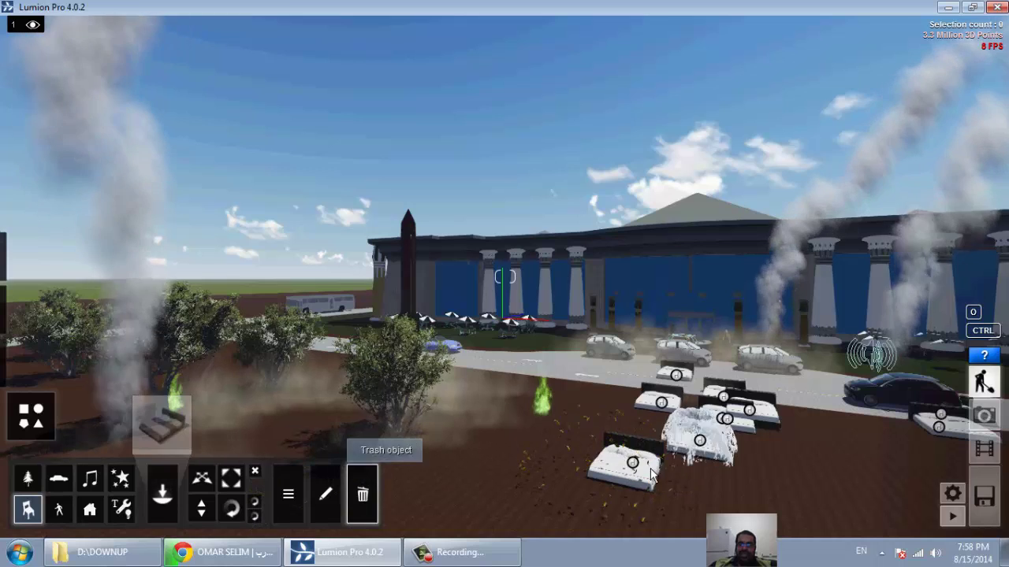
pyautogui.click(678, 376)
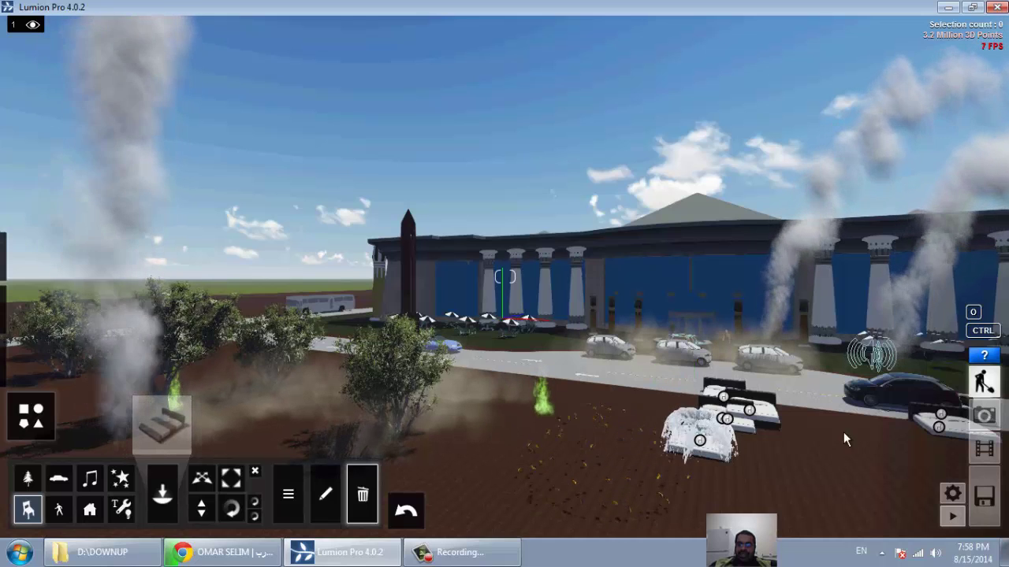
pyautogui.click(939, 420)
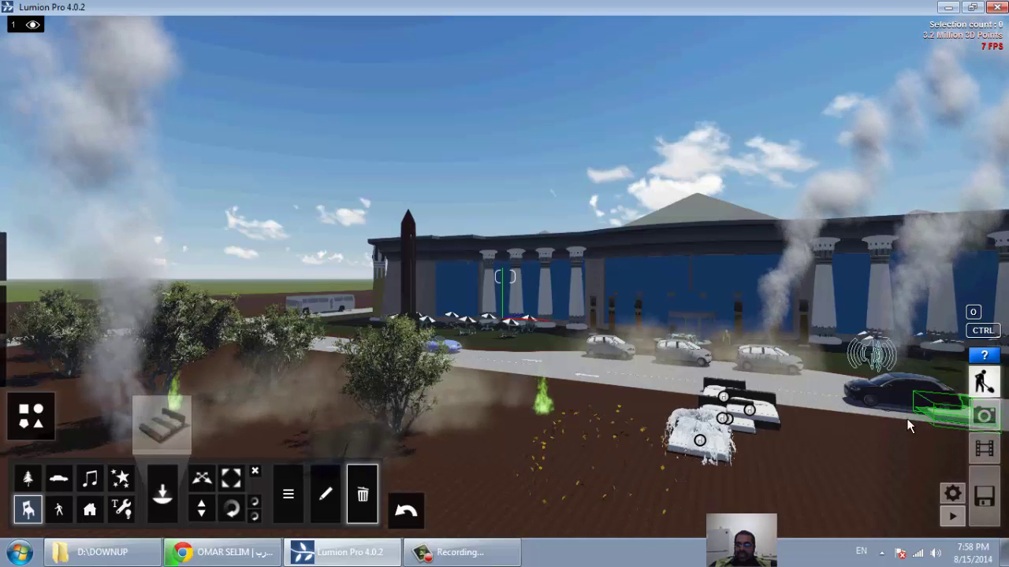
pyautogui.click(747, 415)
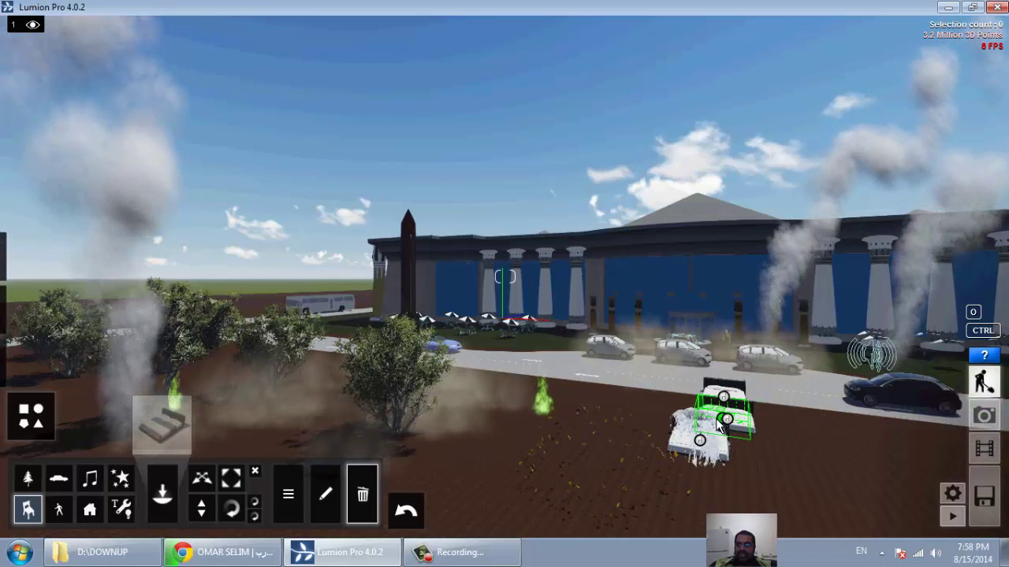
pyautogui.click(721, 419)
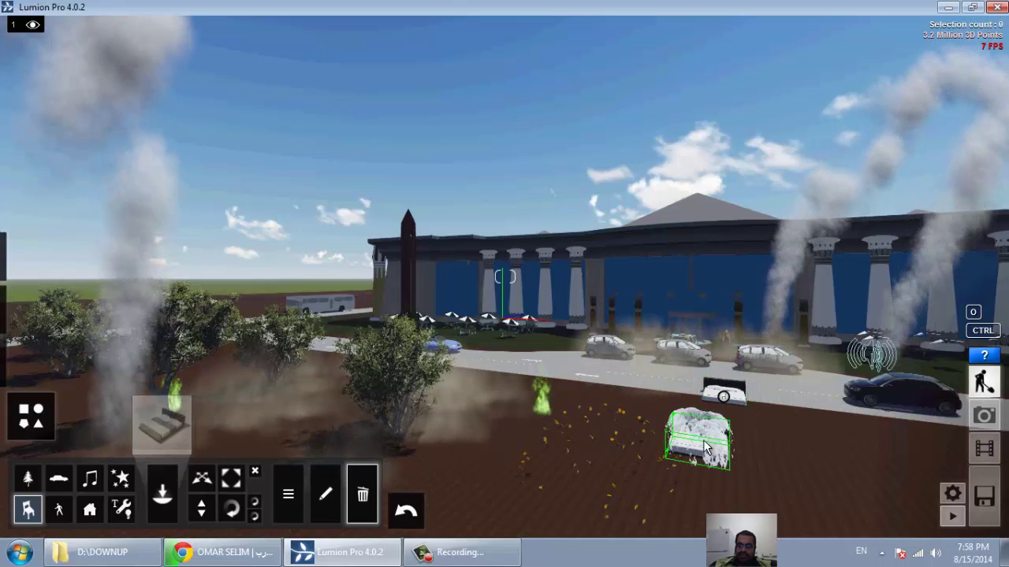
pyautogui.click(717, 406)
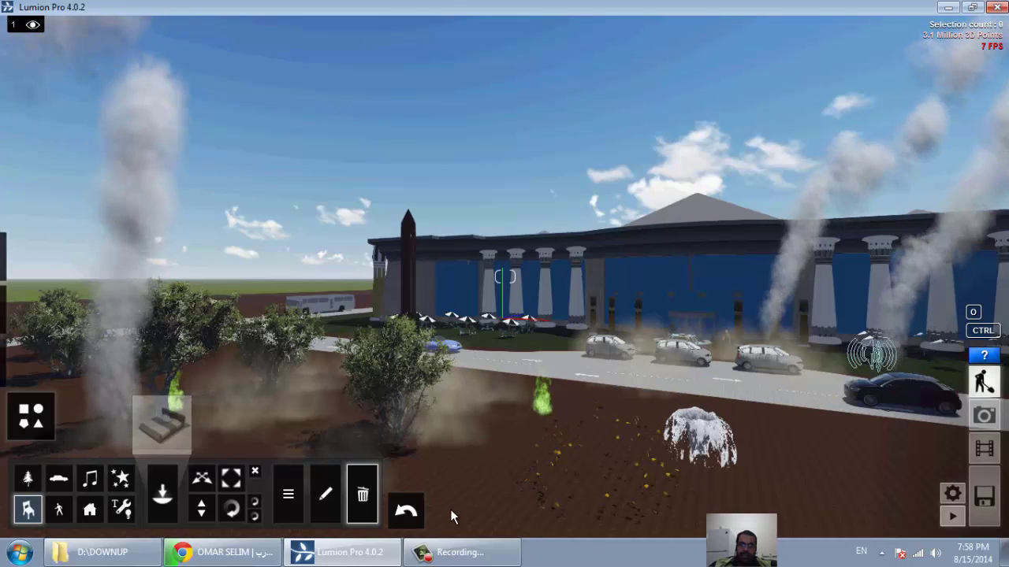
# Place a walking man from People and Animals beside the road near the black car
pyautogui.click(61, 511)
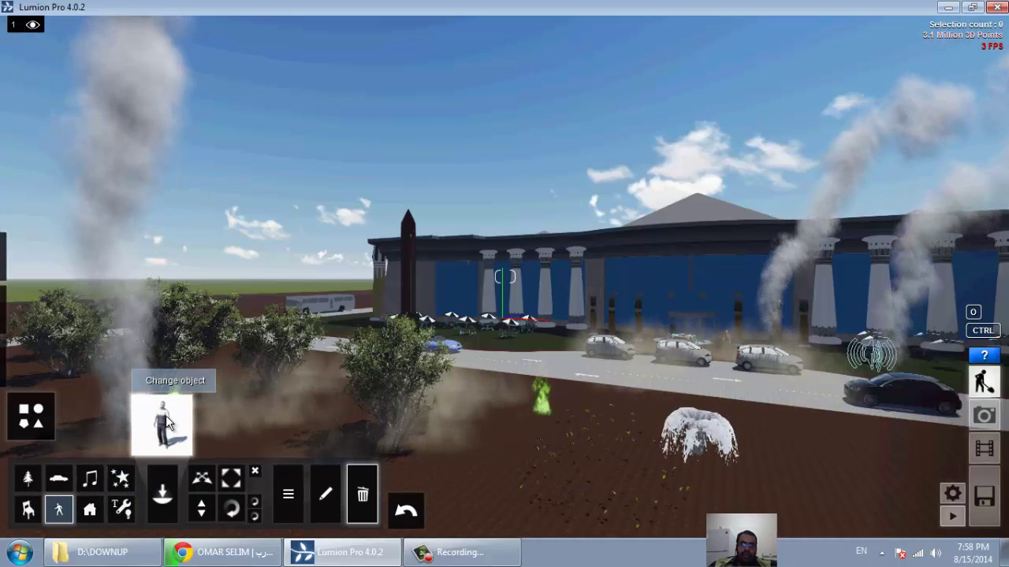
pyautogui.click(167, 423)
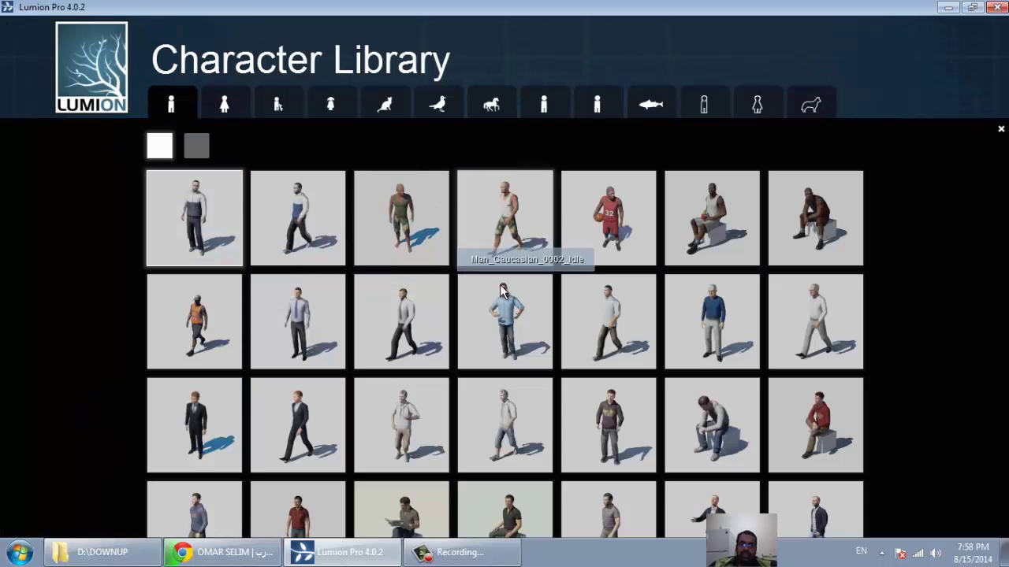
pyautogui.click(413, 329)
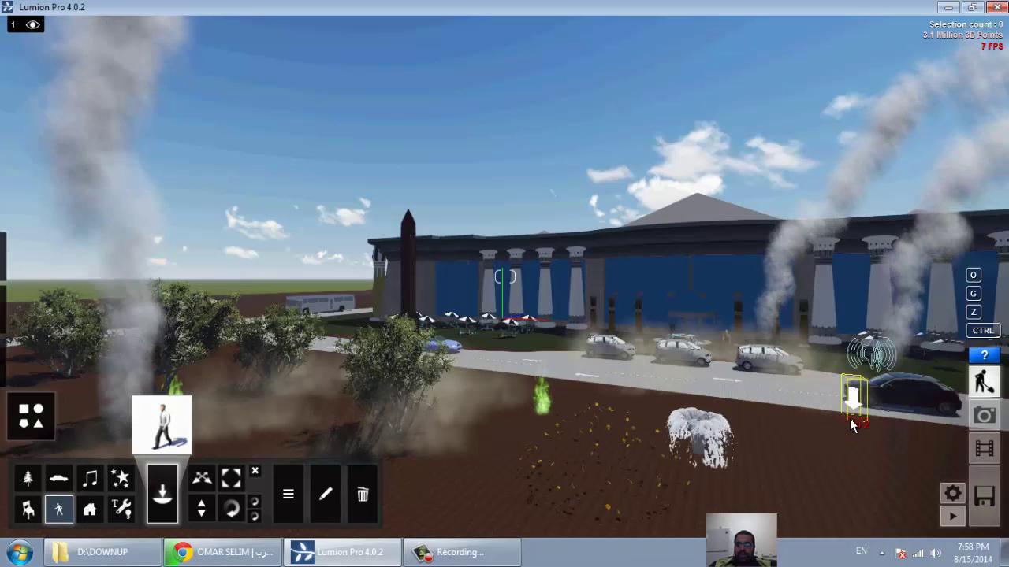
pyautogui.click(840, 398)
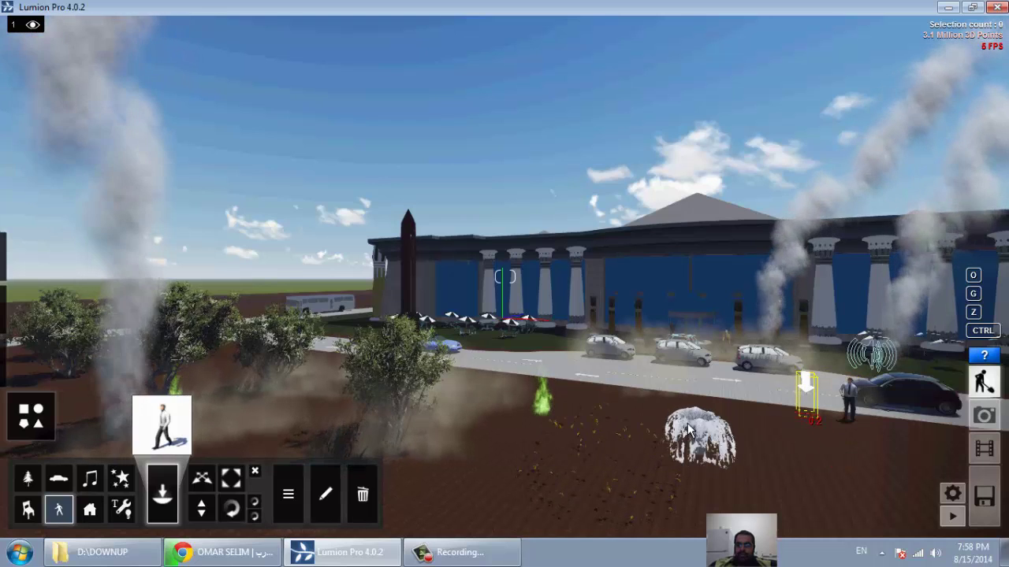
# Choose a barricade from the Outdoor Library as the next object
pyautogui.click(87, 519)
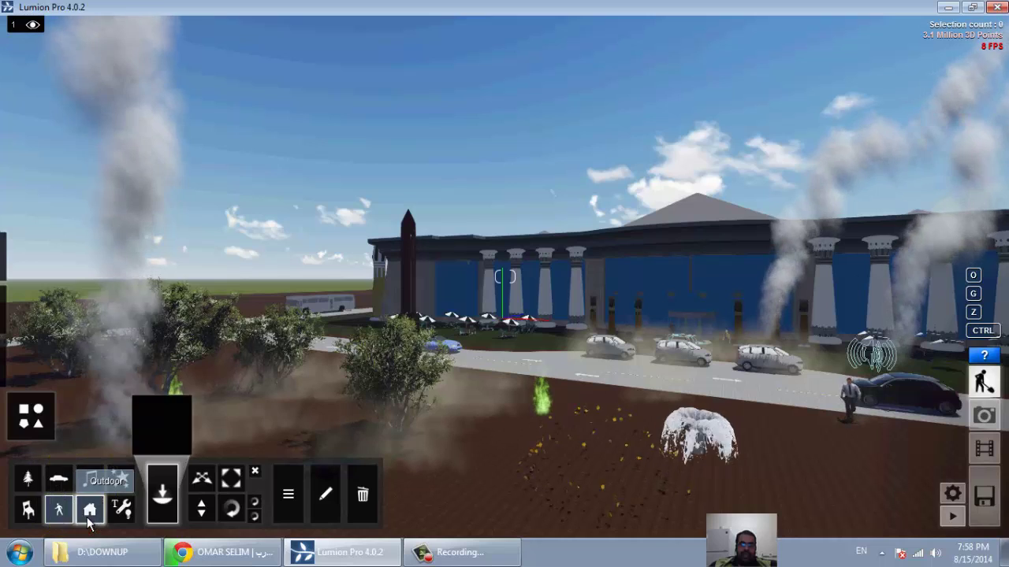
pyautogui.click(172, 434)
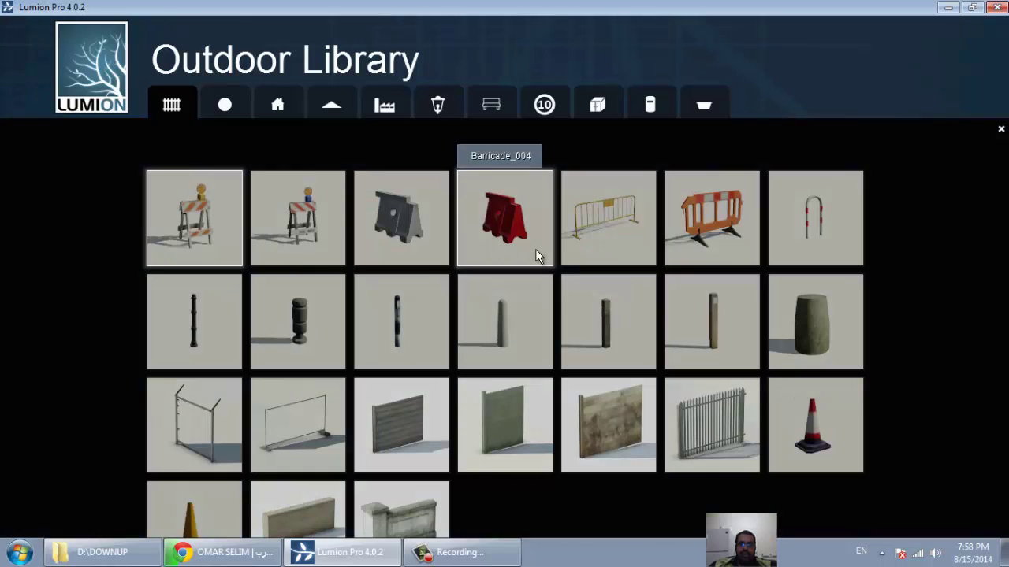
pyautogui.click(259, 226)
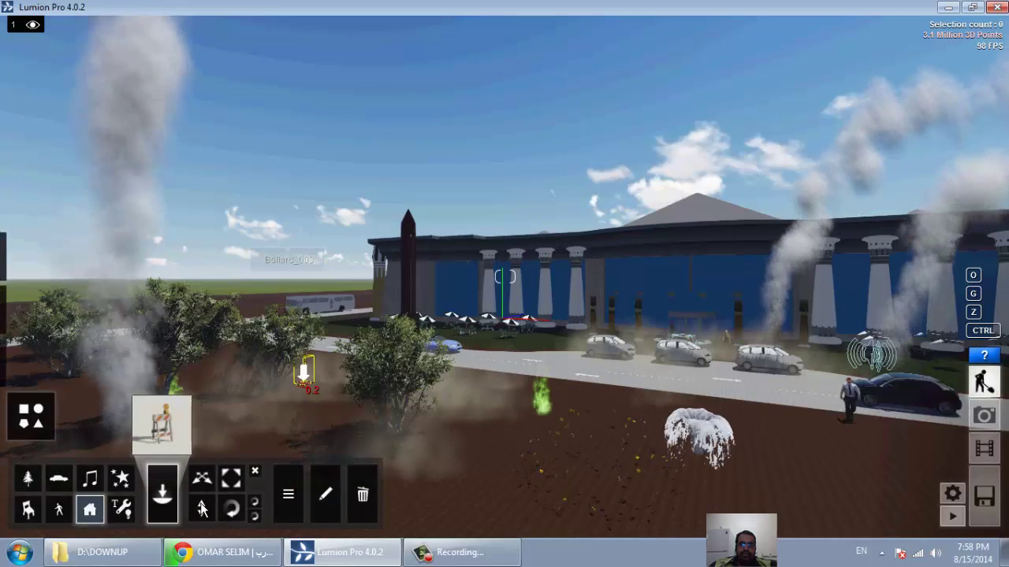
# Place a spotlight from the Lights library on the facade by the front columns
pyautogui.click(121, 510)
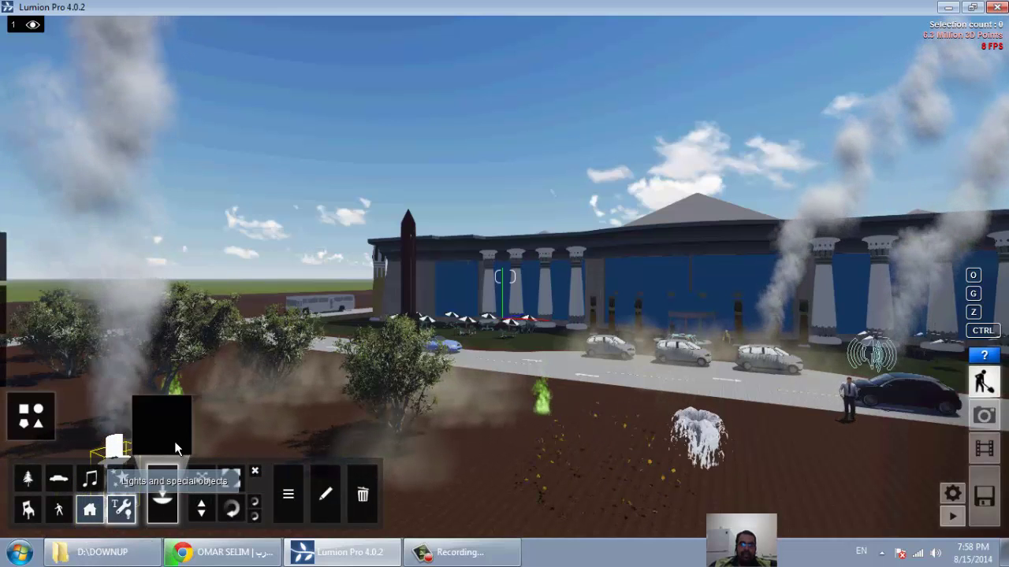
pyautogui.click(164, 444)
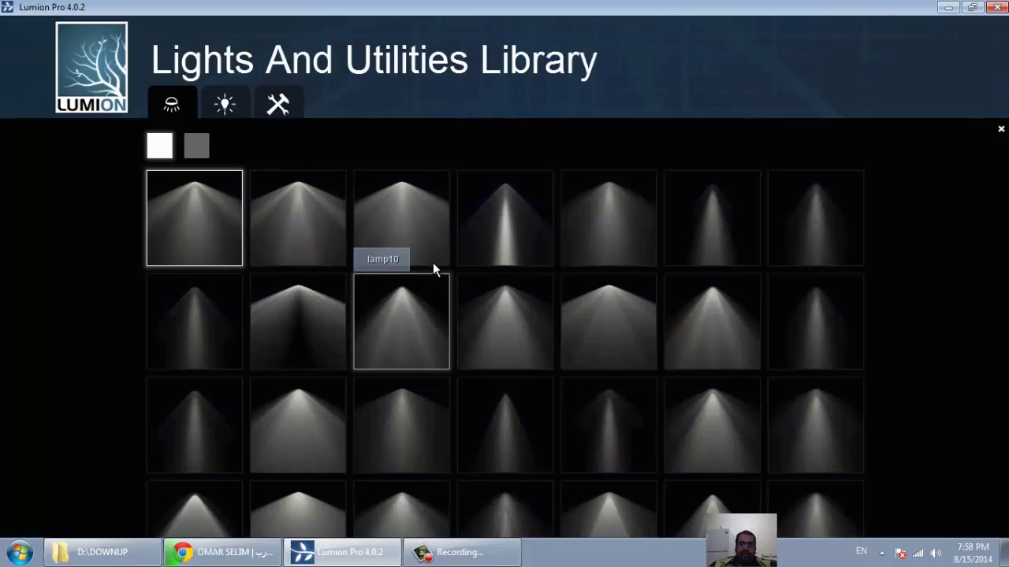
pyautogui.click(331, 219)
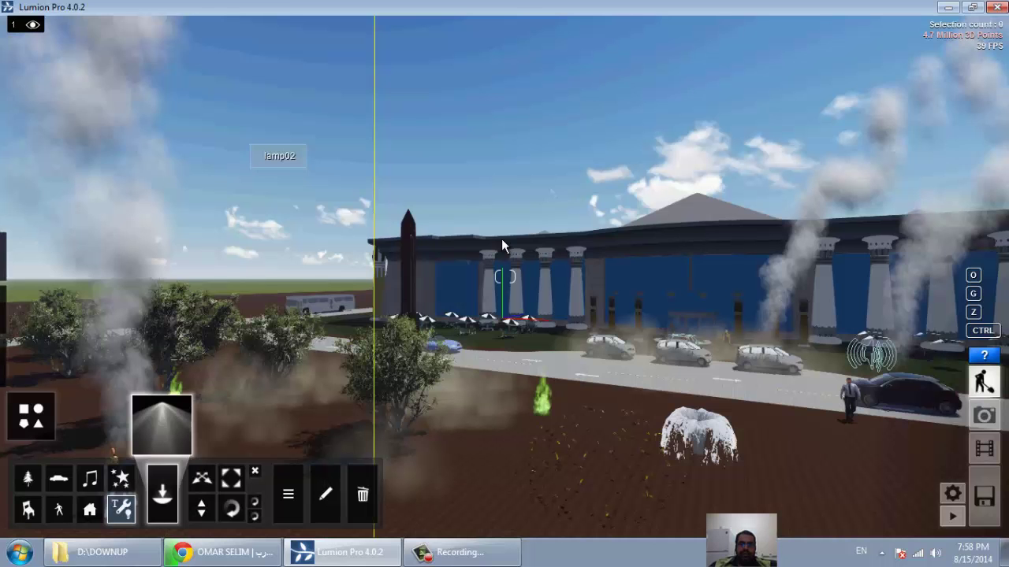
pyautogui.click(549, 265)
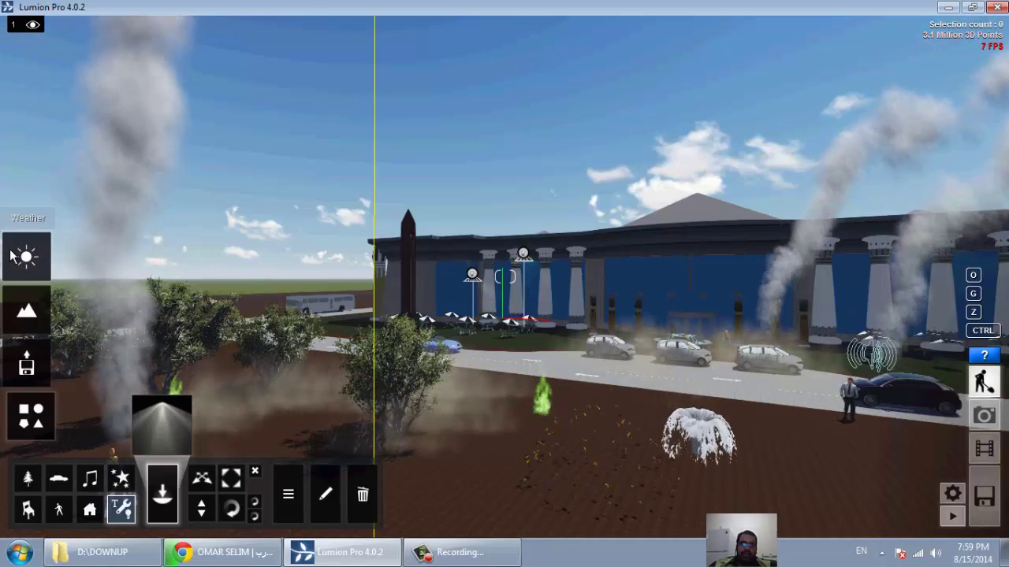
pyautogui.moveTo(31, 256)
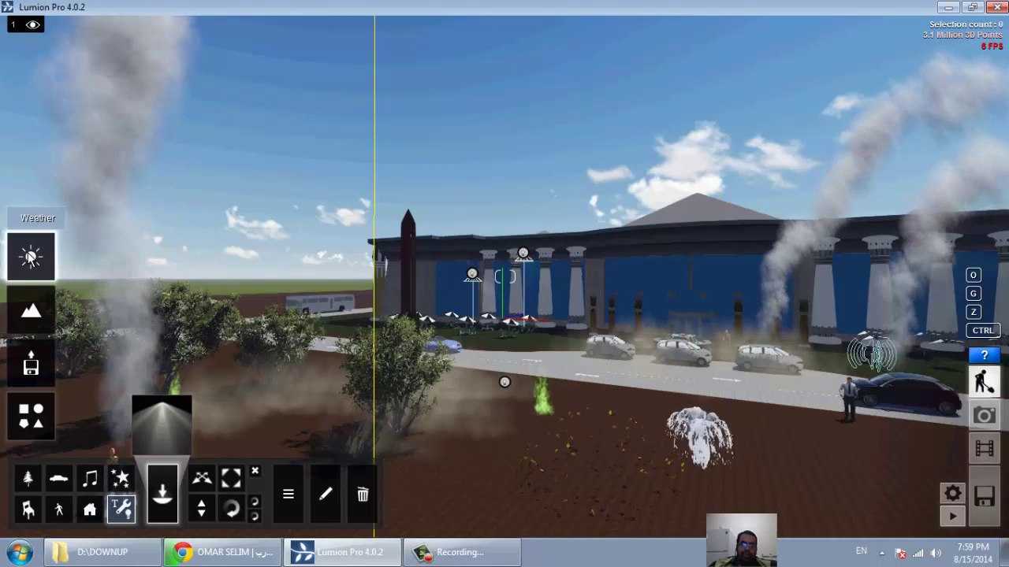
# Swing the sun to the south-west and lower it toward the horizon for a dusk sky
pyautogui.click(29, 257)
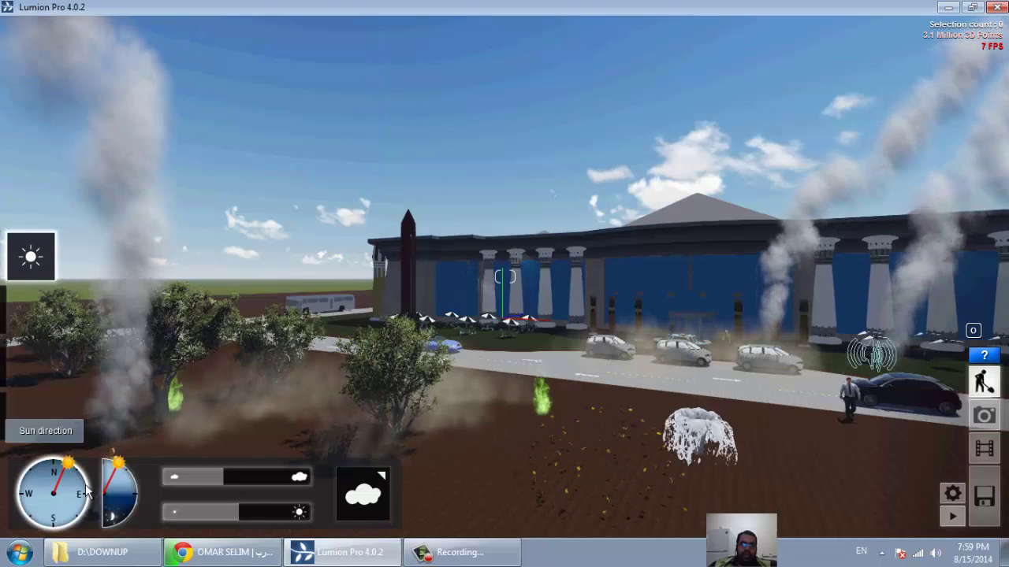
pyautogui.moveTo(89, 492)
pyautogui.mouseDown()
pyautogui.moveTo(36, 532)
pyautogui.moveTo(93, 514)
pyautogui.mouseUp()
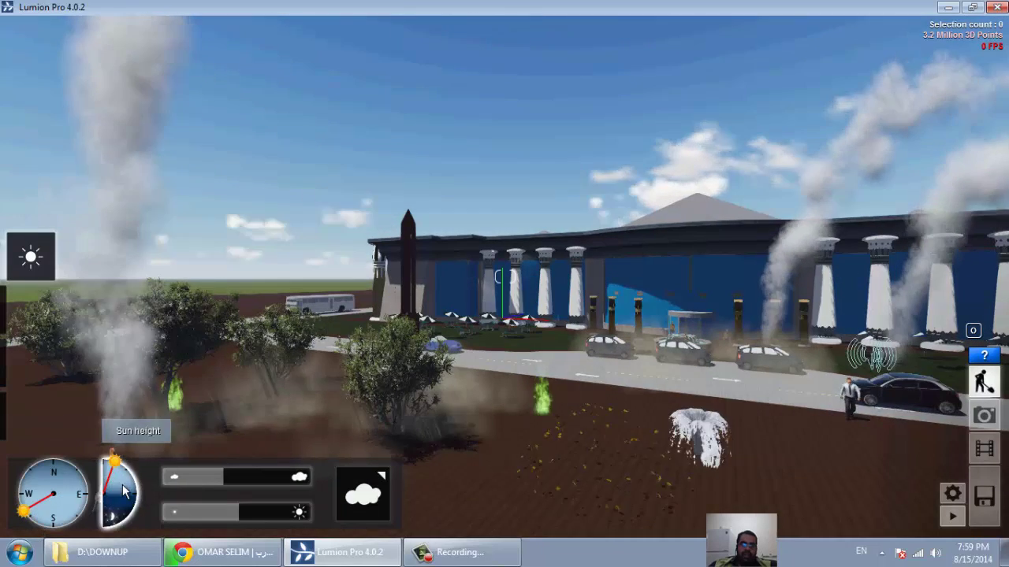
pyautogui.moveTo(116, 462)
pyautogui.mouseDown()
pyautogui.moveTo(132, 507)
pyautogui.moveTo(109, 518)
pyautogui.mouseUp()
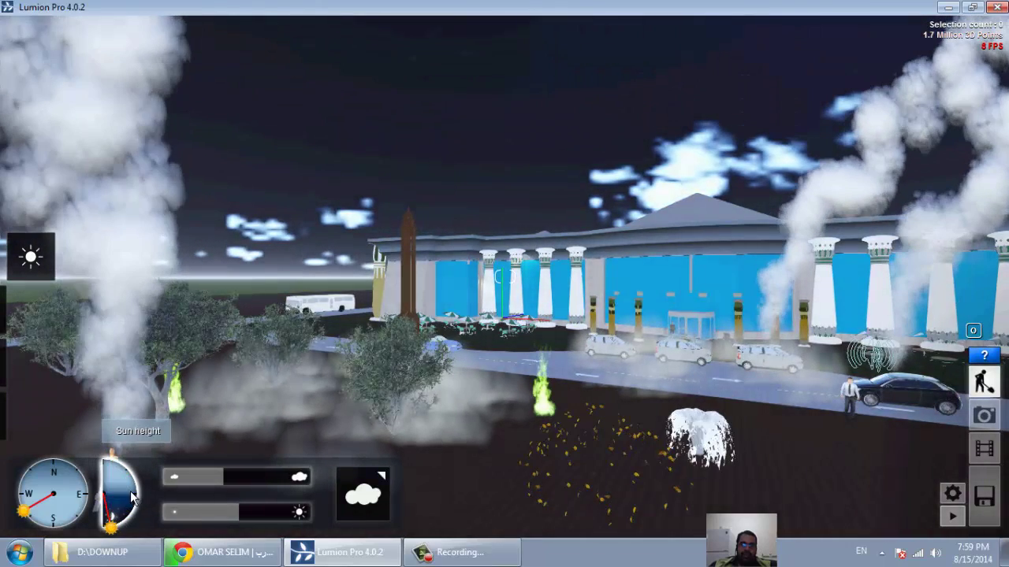
pyautogui.moveTo(136, 510); pyautogui.dragTo(122, 506)
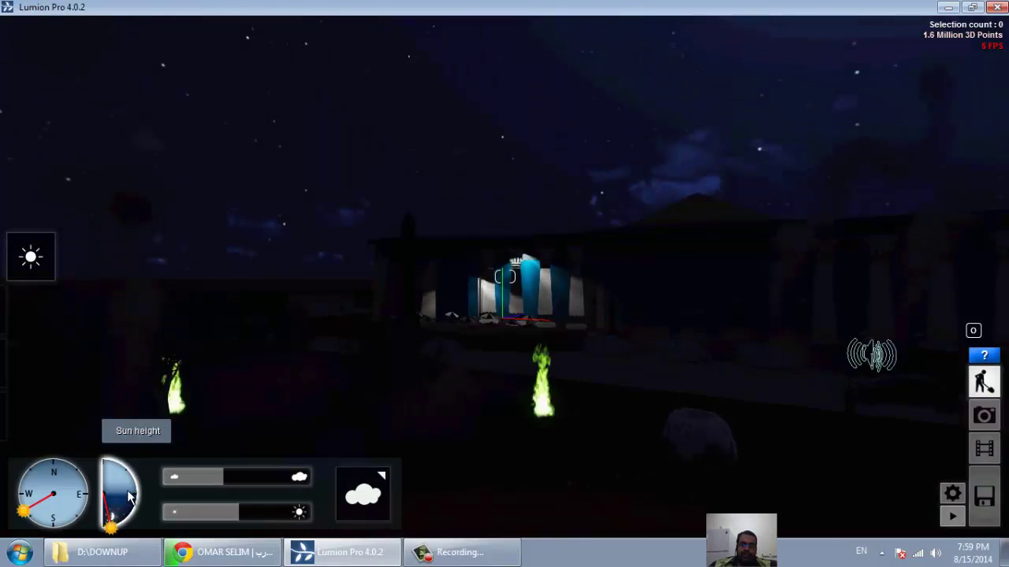
pyautogui.click(130, 497)
pyautogui.moveTo(125, 506); pyautogui.dragTo(111, 524)
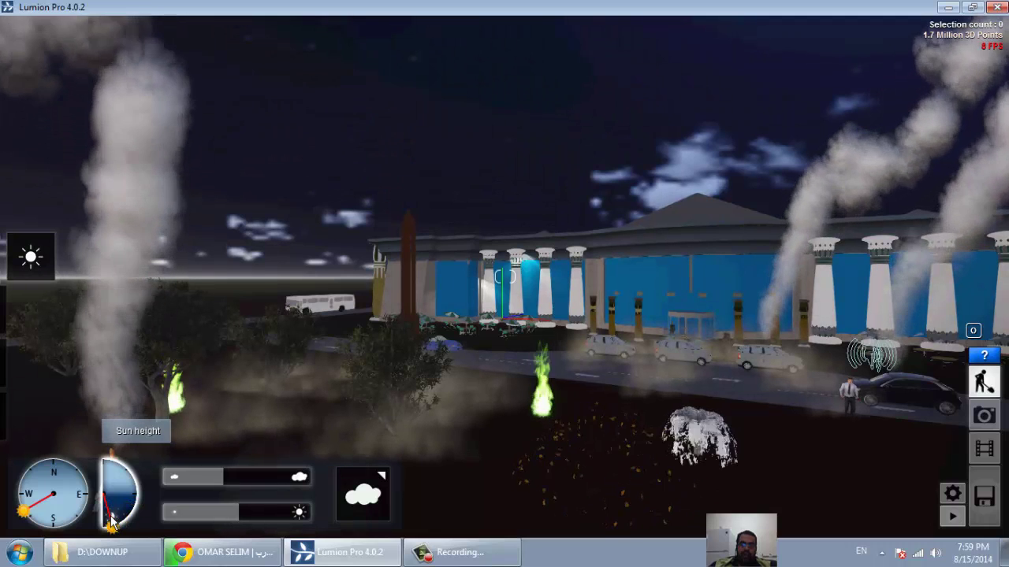
# Darken the sky with more clouds and dim the sun brightness to 0.3 for night
pyautogui.moveTo(232, 472)
pyautogui.mouseDown()
pyautogui.moveTo(221, 474)
pyautogui.moveTo(323, 480)
pyautogui.moveTo(199, 476)
pyautogui.mouseUp()
pyautogui.moveTo(230, 515); pyautogui.dragTo(206, 513)
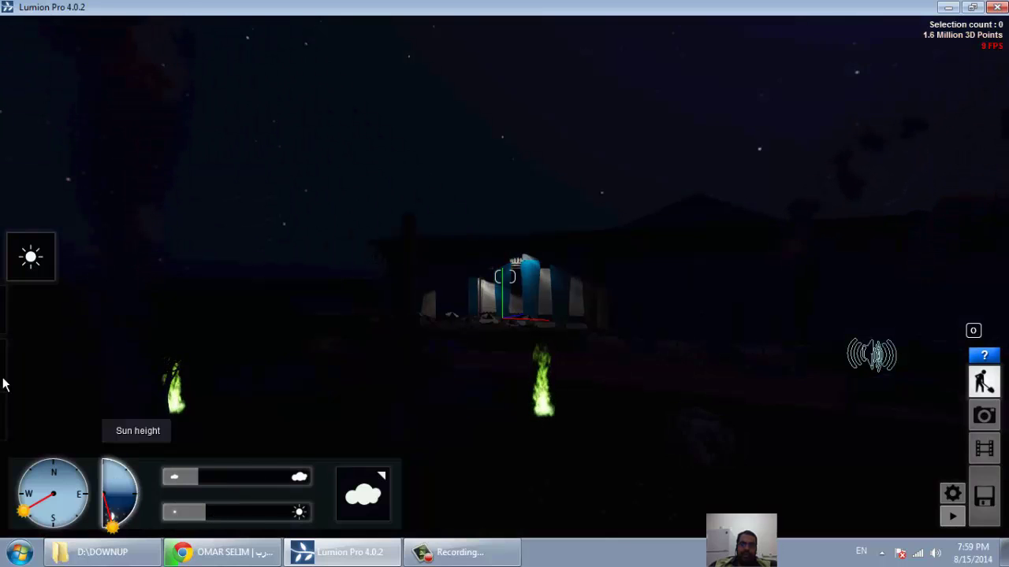
pyautogui.click(32, 418)
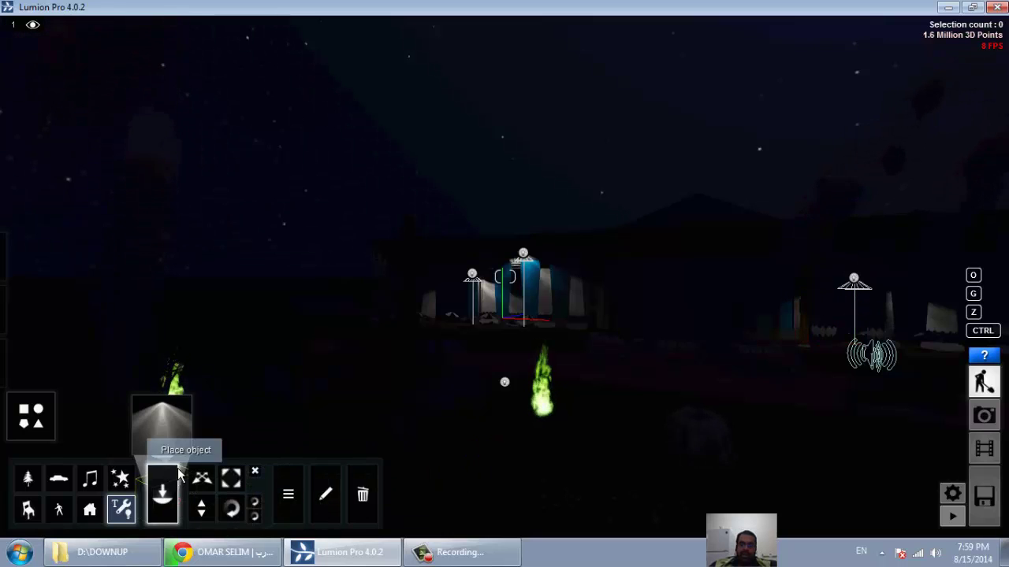
# Shift the new spotlight slightly left in front of the building and change its height
pyautogui.click(202, 477)
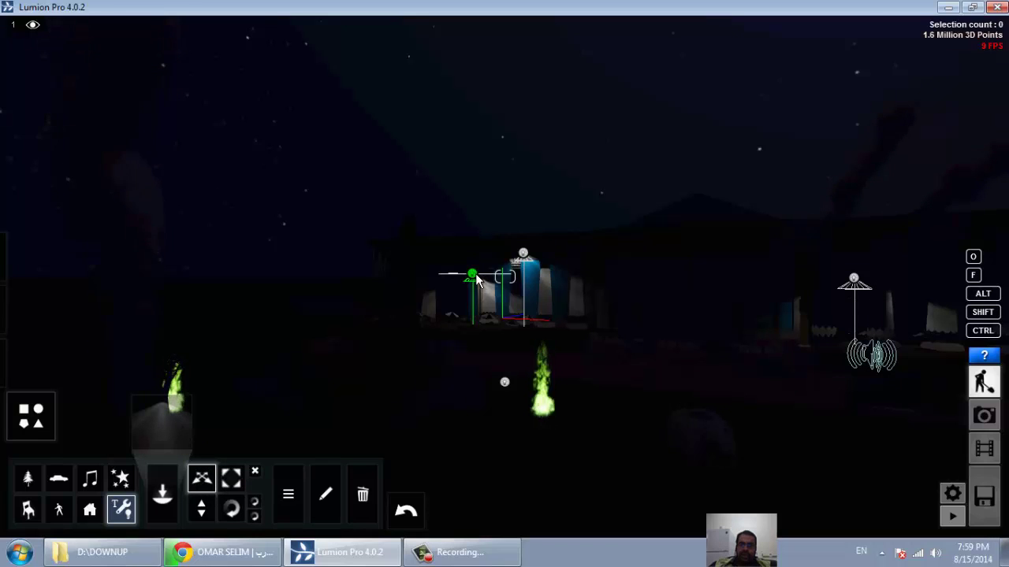
pyautogui.moveTo(471, 275); pyautogui.dragTo(440, 276)
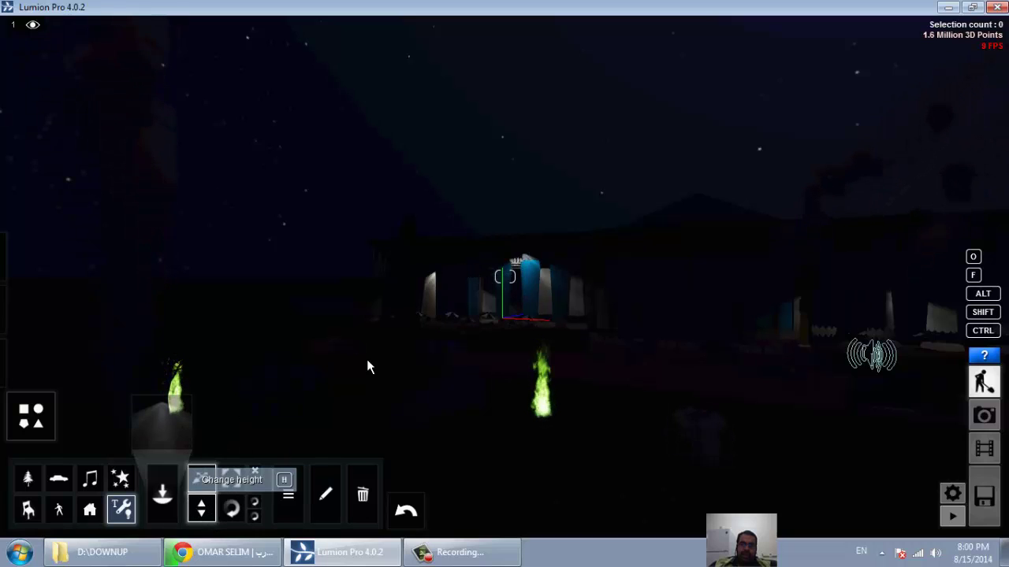
pyautogui.moveTo(441, 269); pyautogui.dragTo(416, 130)
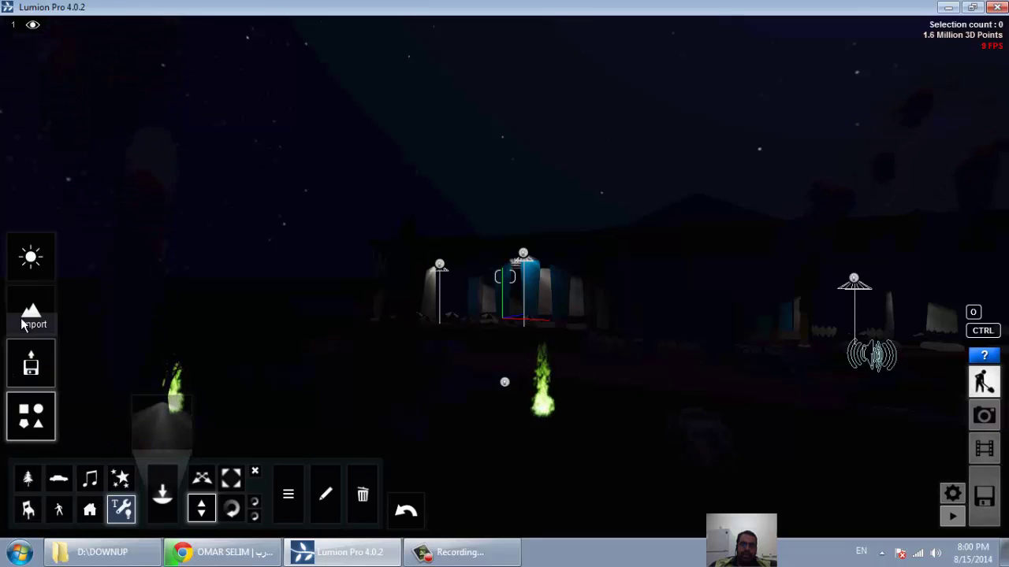
# Raise the sun high, swing it toward the north, and set sun brightness to 0.5
pyautogui.click(33, 259)
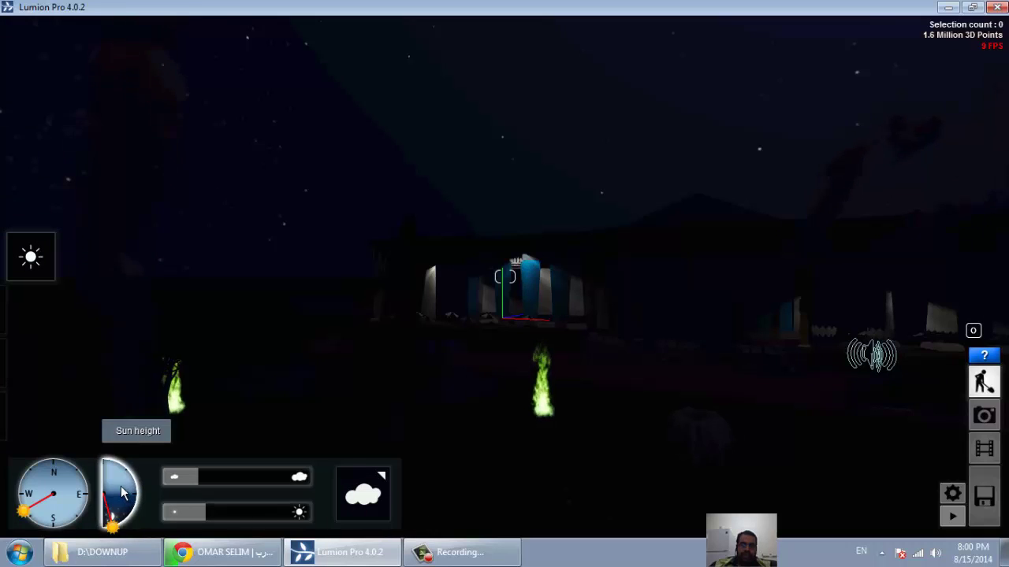
pyautogui.moveTo(118, 512); pyautogui.dragTo(108, 475)
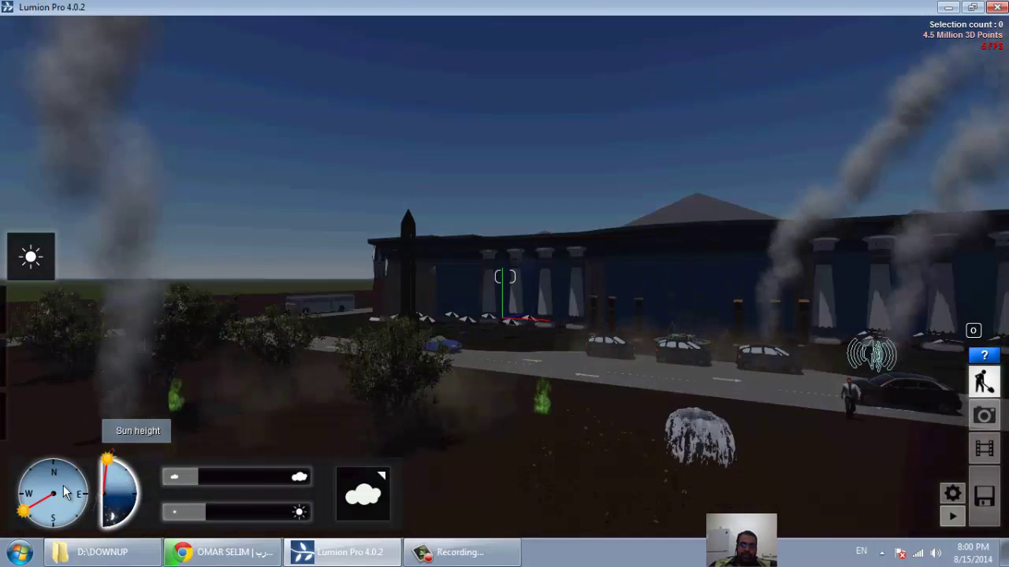
pyautogui.moveTo(24, 511); pyautogui.dragTo(48, 466)
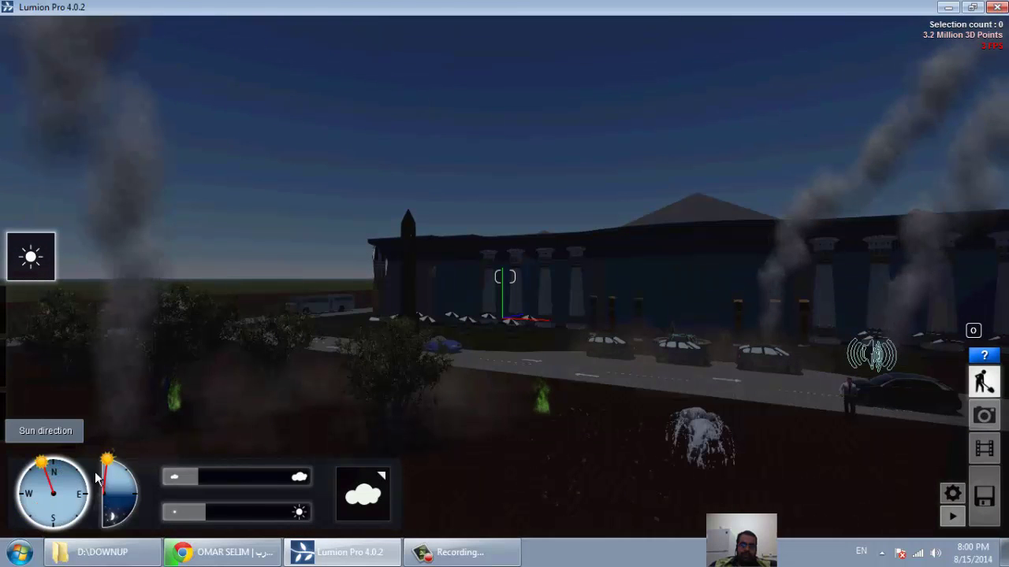
pyautogui.click(242, 512)
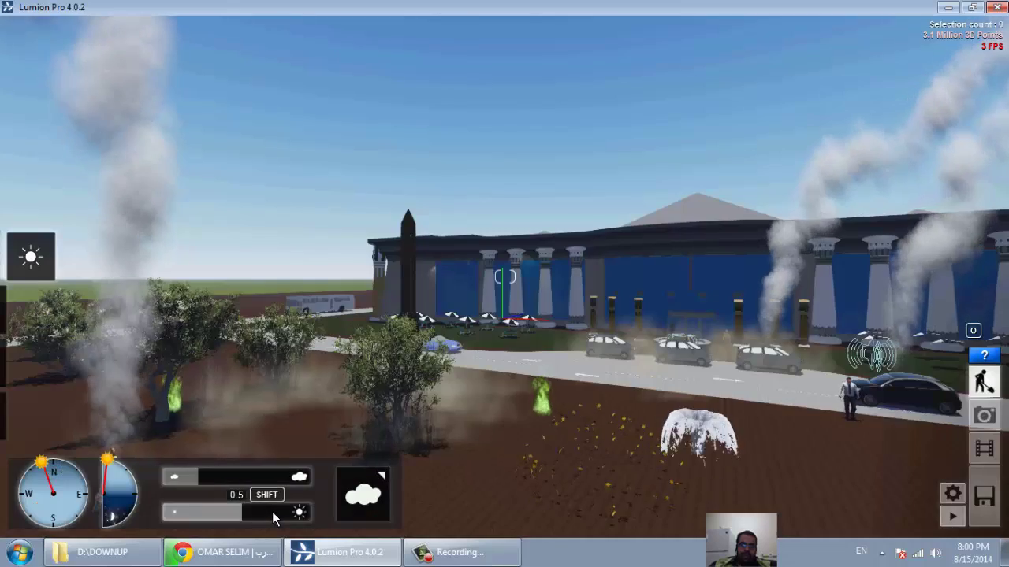
pyautogui.click(275, 514)
pyautogui.click(240, 513)
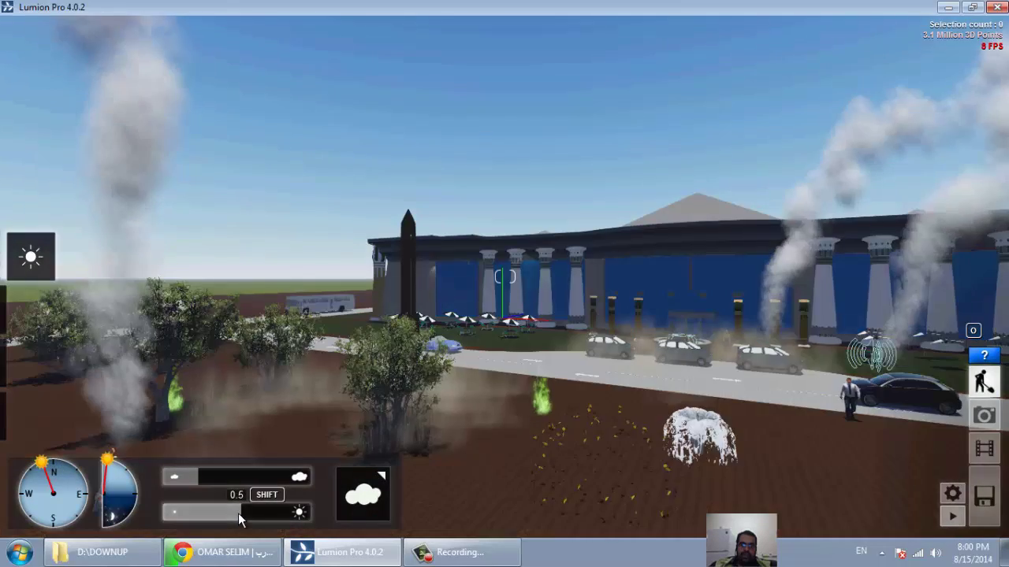
pyautogui.click(242, 513)
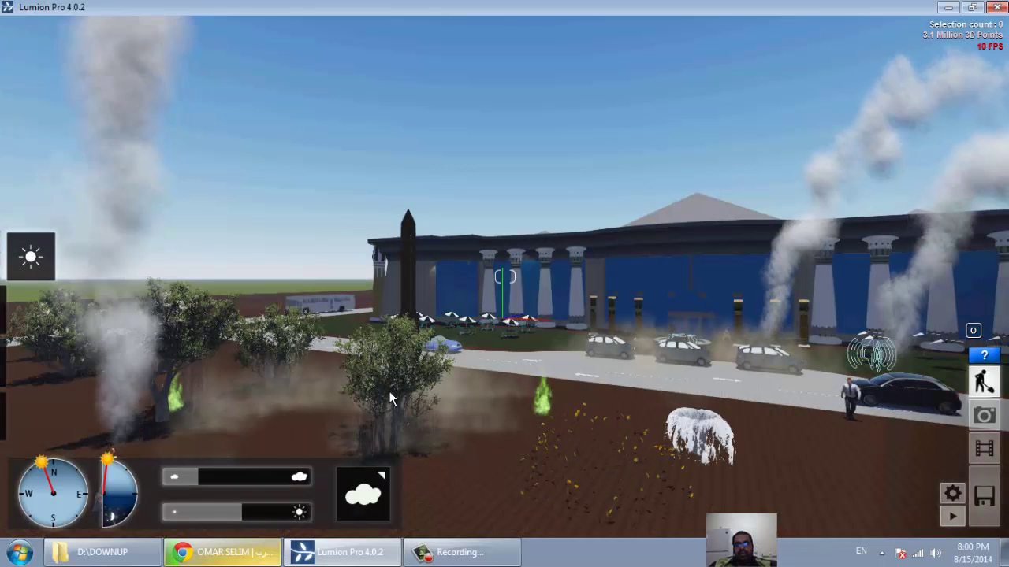
# Apply the middle, streaky cloudy sky preset, then switch to Landscape mode
pyautogui.click(367, 508)
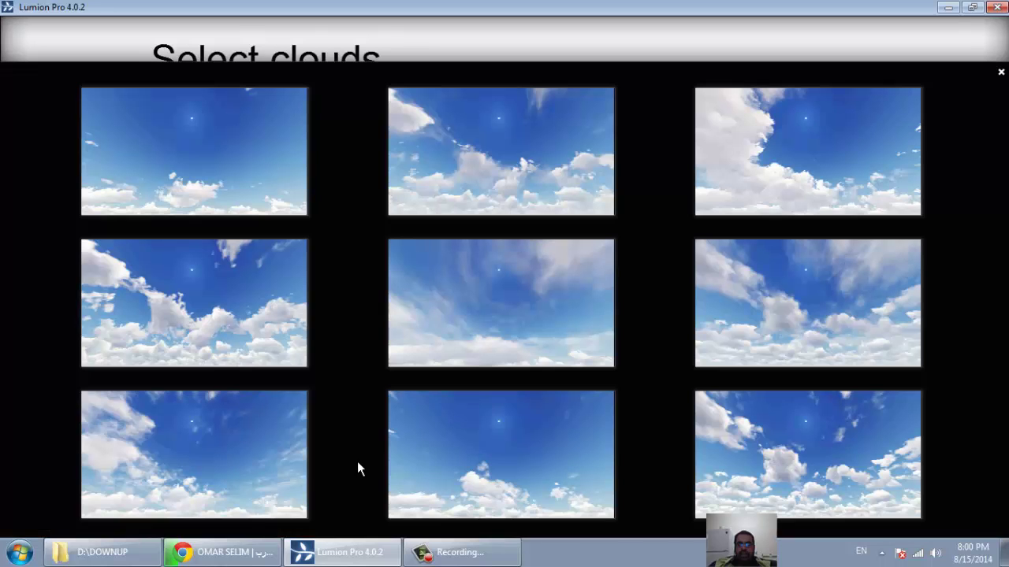
pyautogui.click(518, 320)
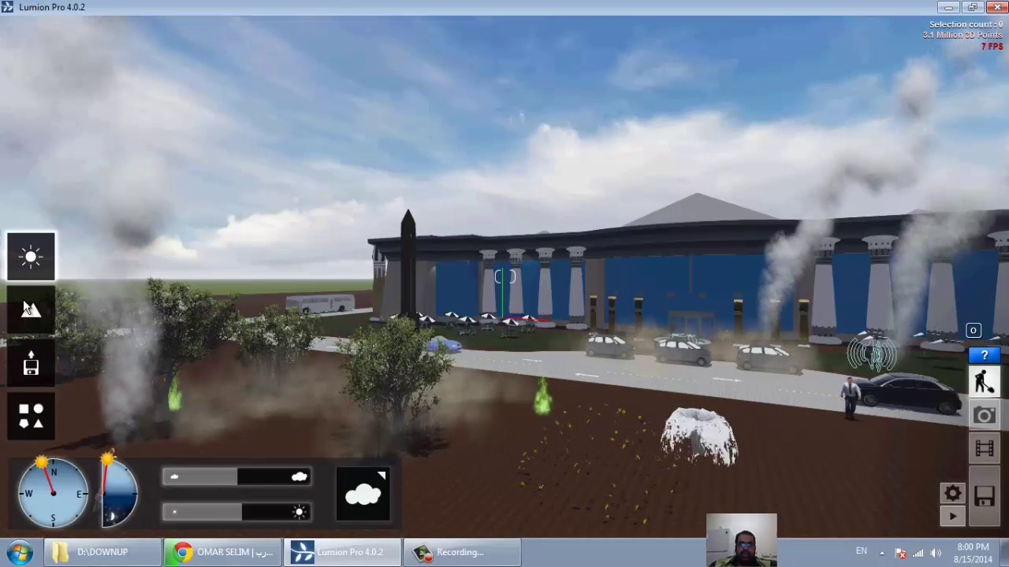
pyautogui.click(28, 309)
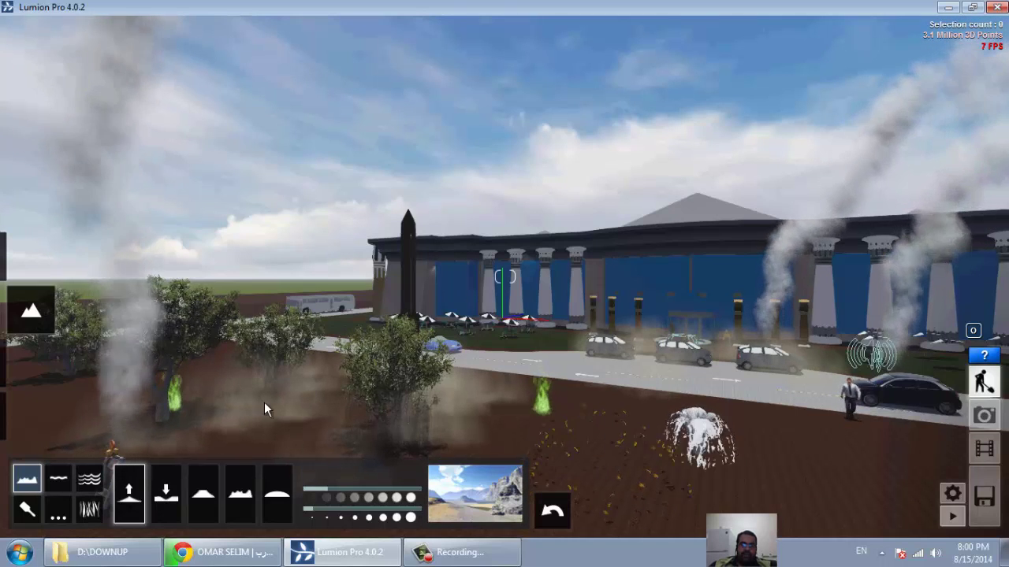
# Back the camera away and place a water plane on the grass, stretched wide and raised
pyautogui.press('s')
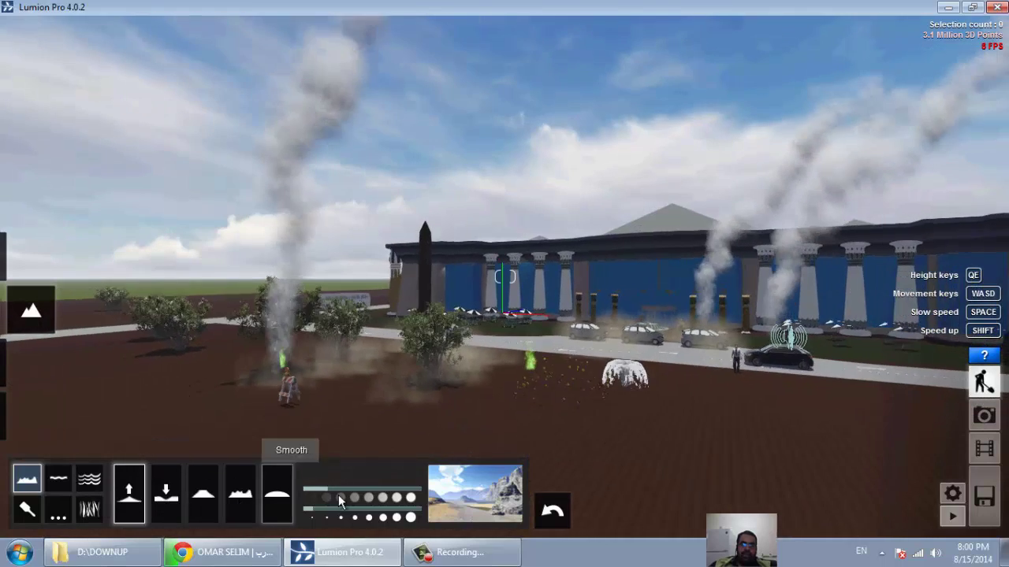
pyautogui.press('s')
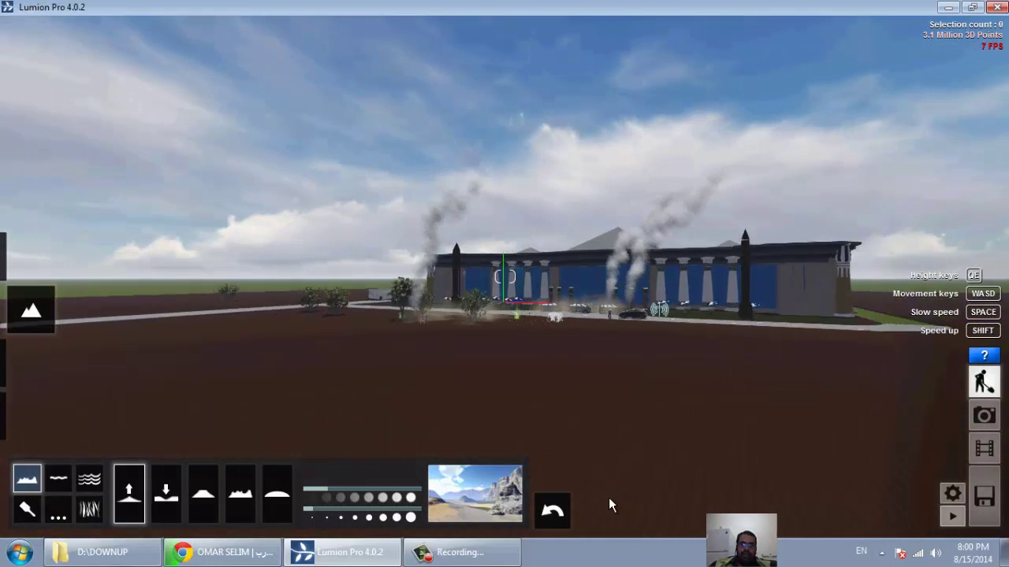
pyautogui.press('s')
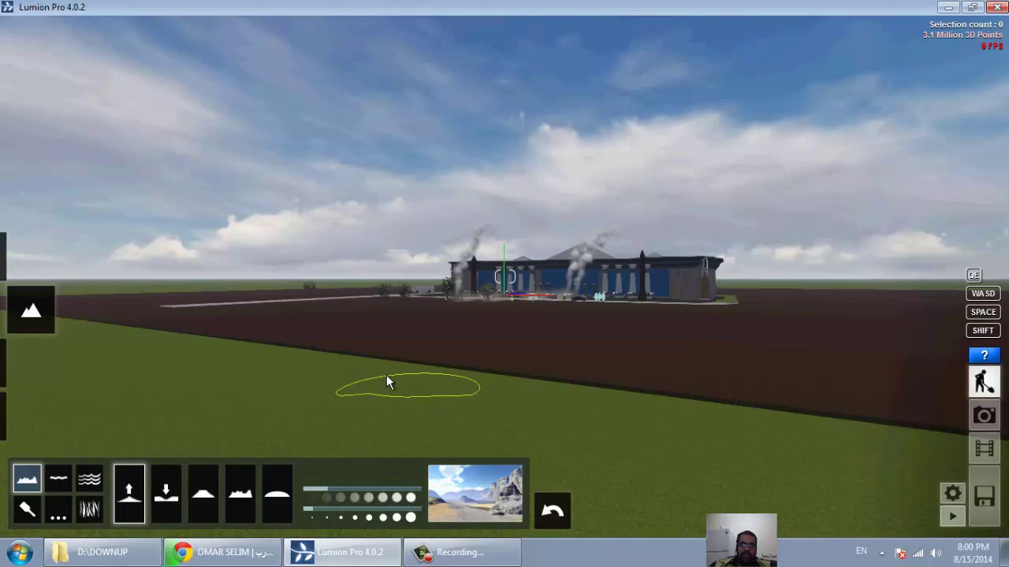
pyautogui.click(59, 478)
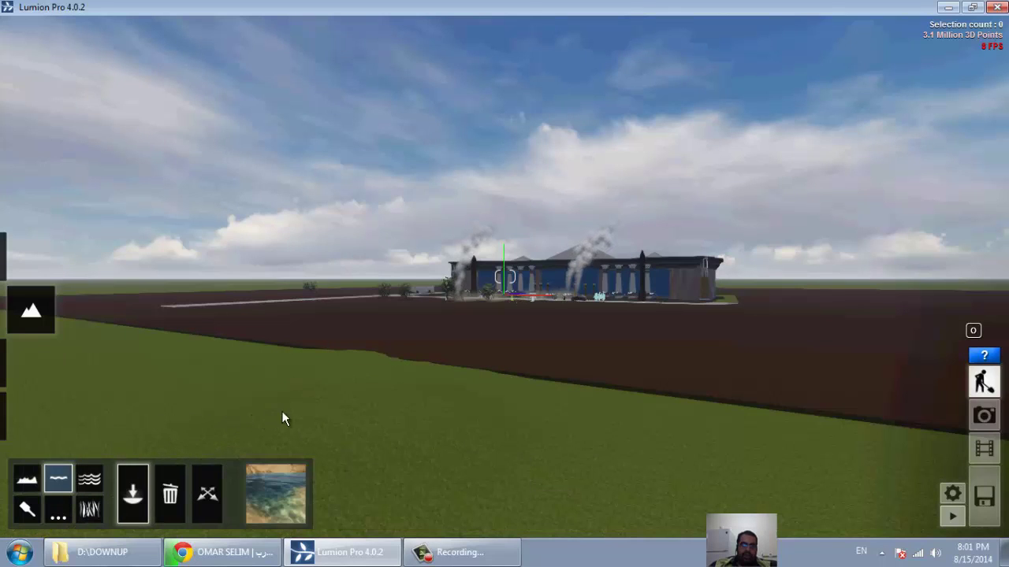
pyautogui.click(368, 424)
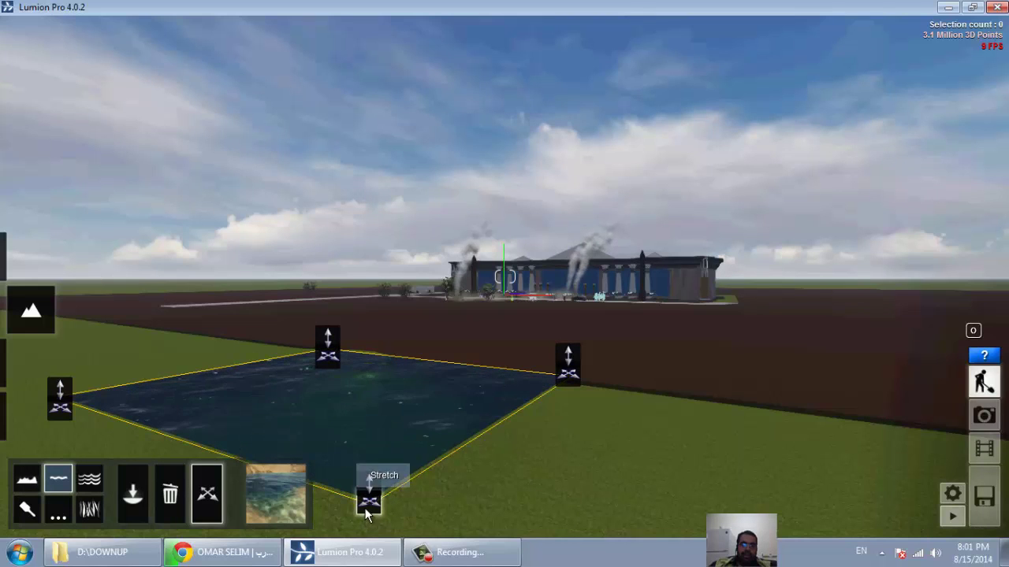
pyautogui.moveTo(365, 511)
pyautogui.mouseDown()
pyautogui.moveTo(740, 428)
pyautogui.moveTo(808, 351)
pyautogui.mouseUp()
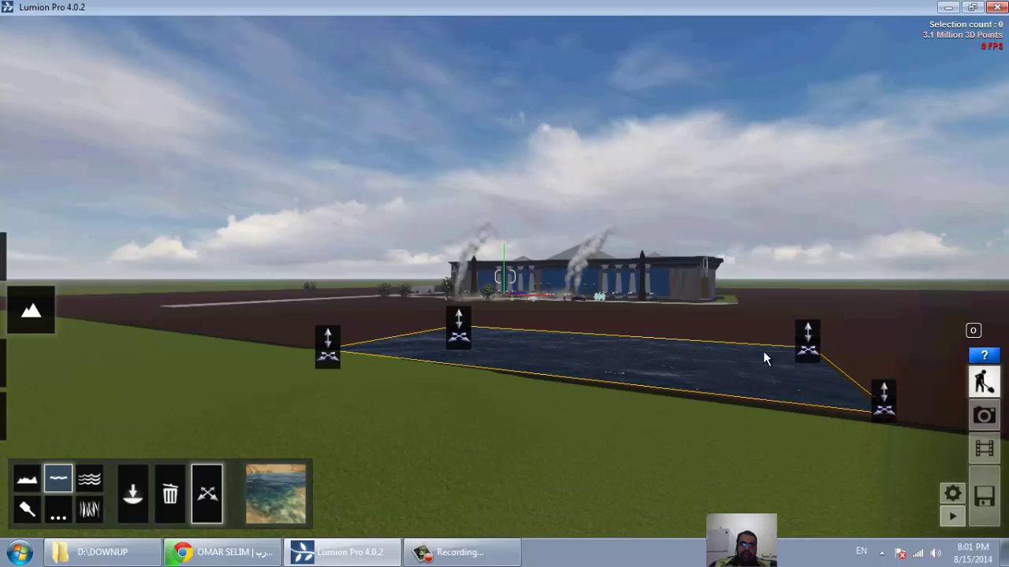
pyautogui.moveTo(805, 332)
pyautogui.mouseDown()
pyautogui.moveTo(820, 299)
pyautogui.moveTo(832, 362)
pyautogui.mouseUp()
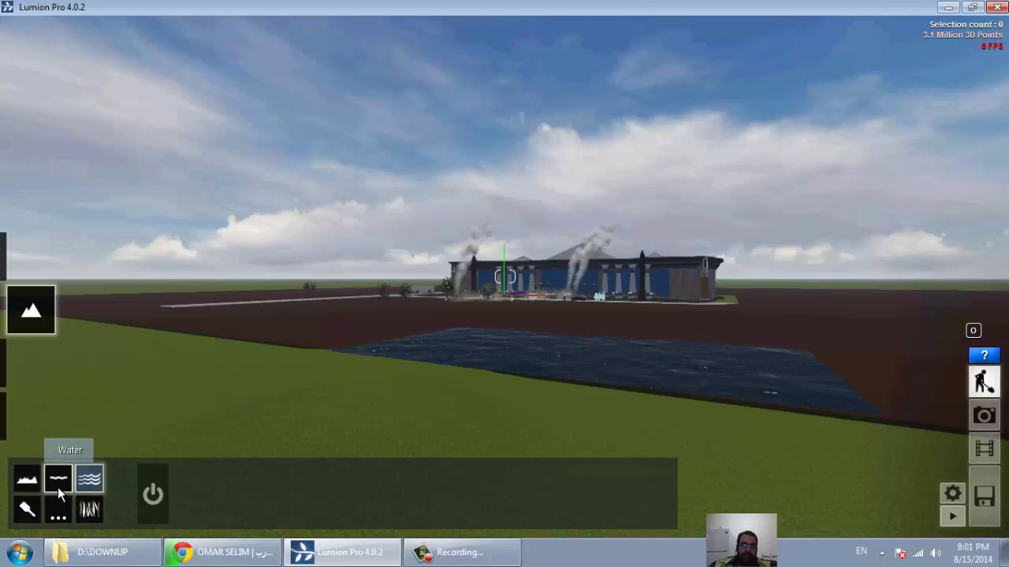
# Undo the rocky mountain wall and bring up the terrain Height brushes near the lake
pyautogui.click(66, 512)
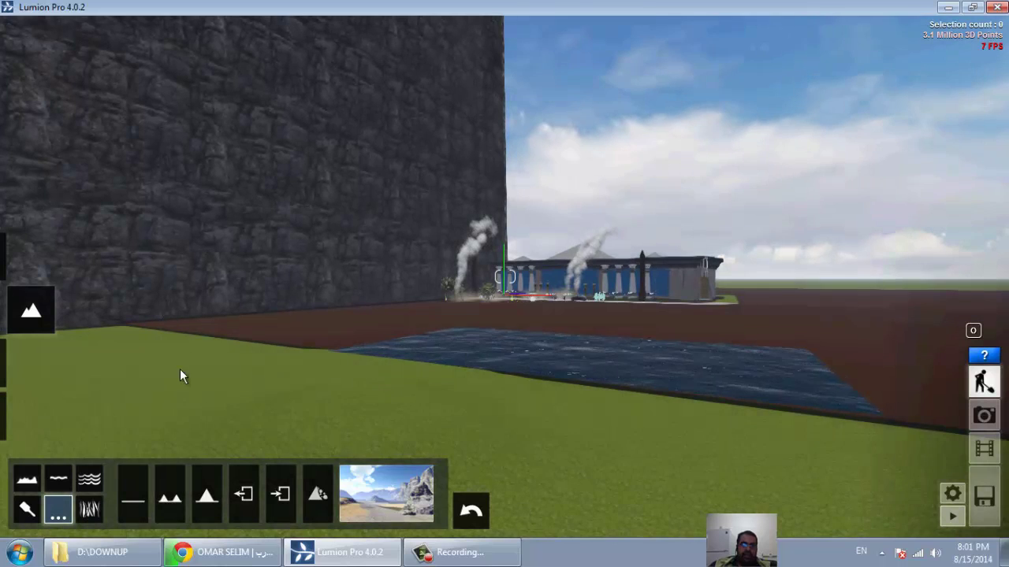
pyautogui.press('s')
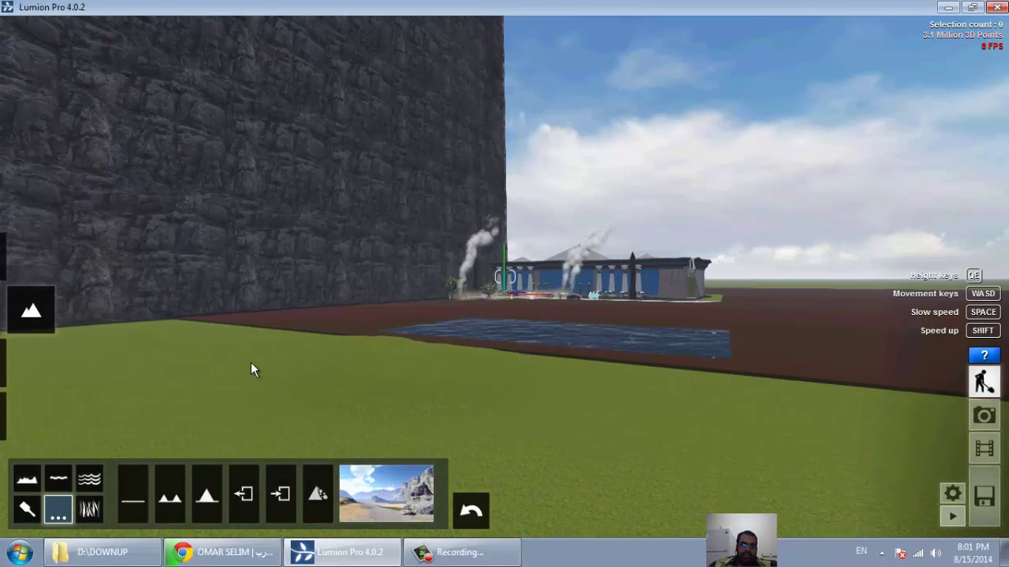
pyautogui.click(470, 510)
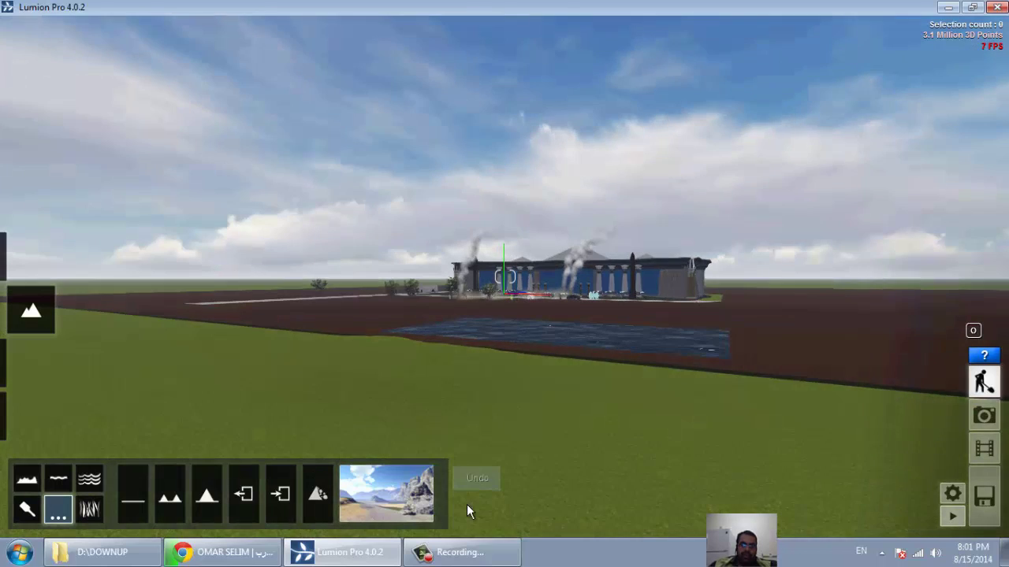
pyautogui.click(88, 512)
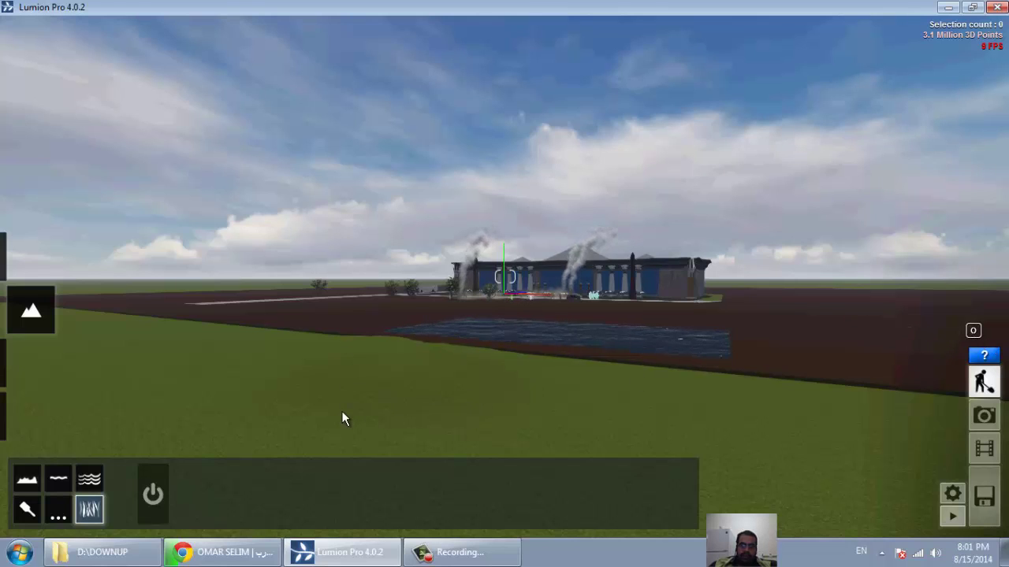
pyautogui.press('w')
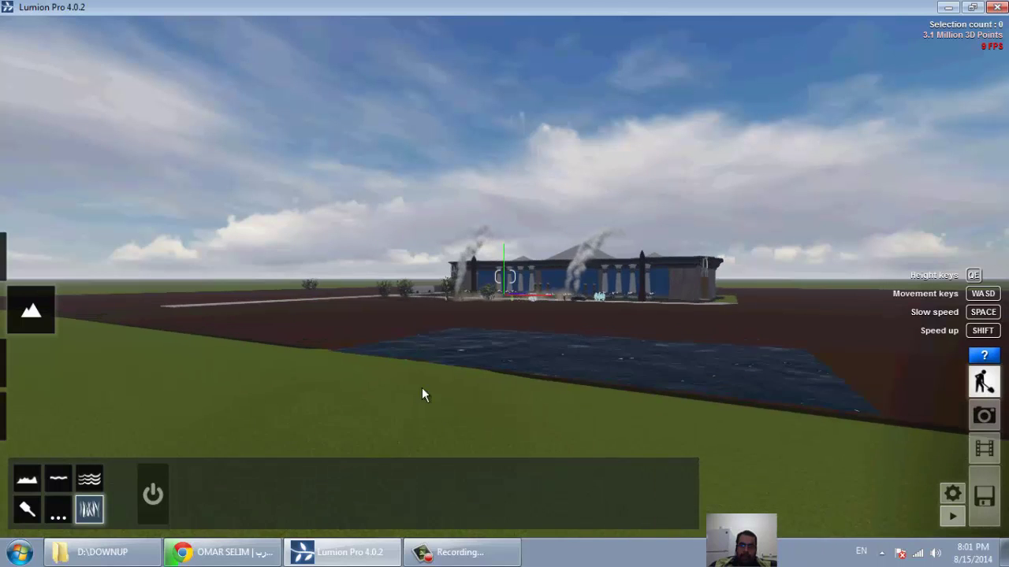
pyautogui.click(35, 483)
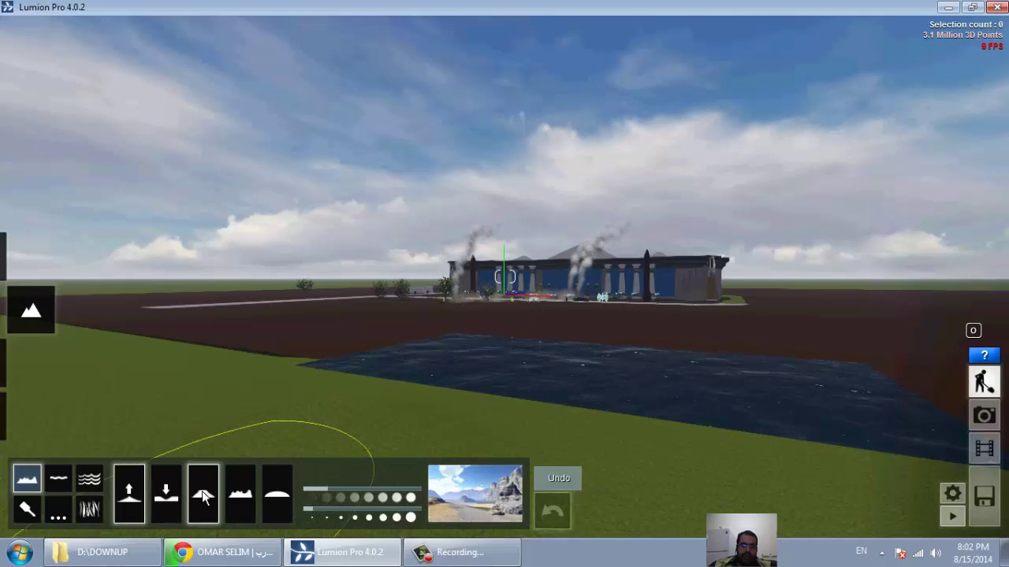
# Raise the grassy ground along the brown strip left of the lake
pyautogui.click(203, 347)
pyautogui.moveTo(213, 355)
pyautogui.mouseDown()
pyautogui.moveTo(275, 338)
pyautogui.moveTo(231, 320)
pyautogui.mouseUp()
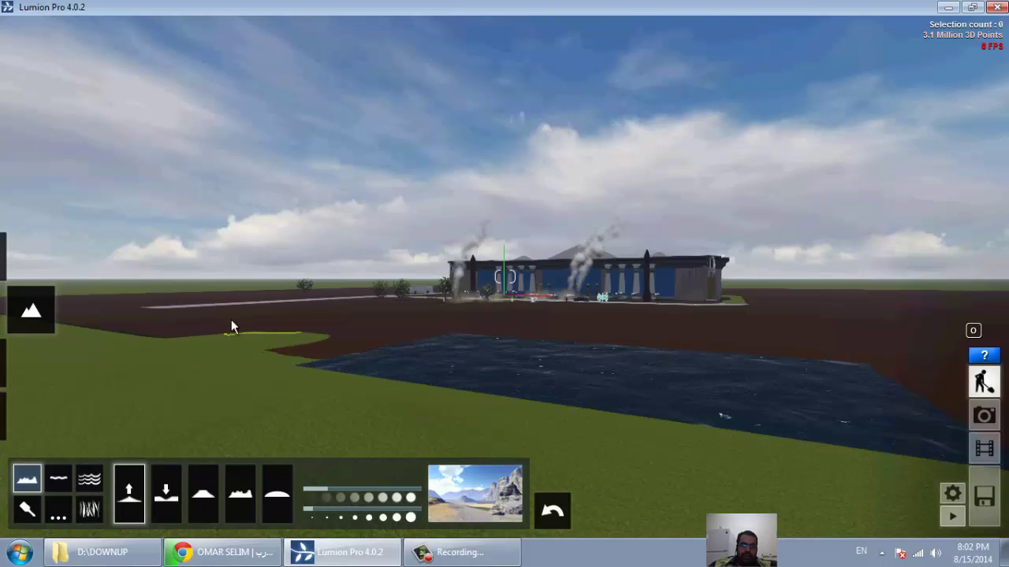
pyautogui.moveTo(189, 352); pyautogui.dragTo(291, 363)
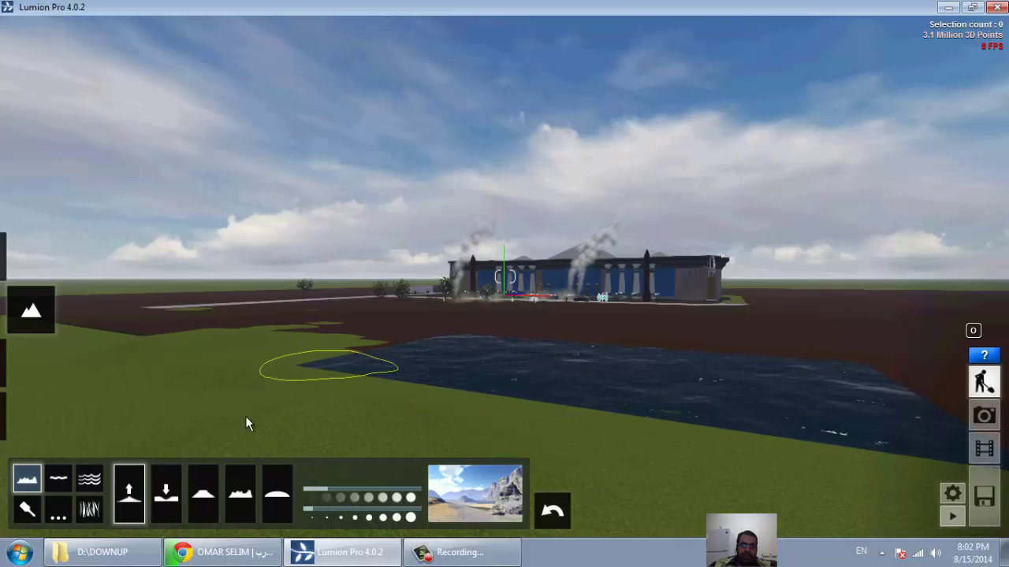
pyautogui.click(89, 509)
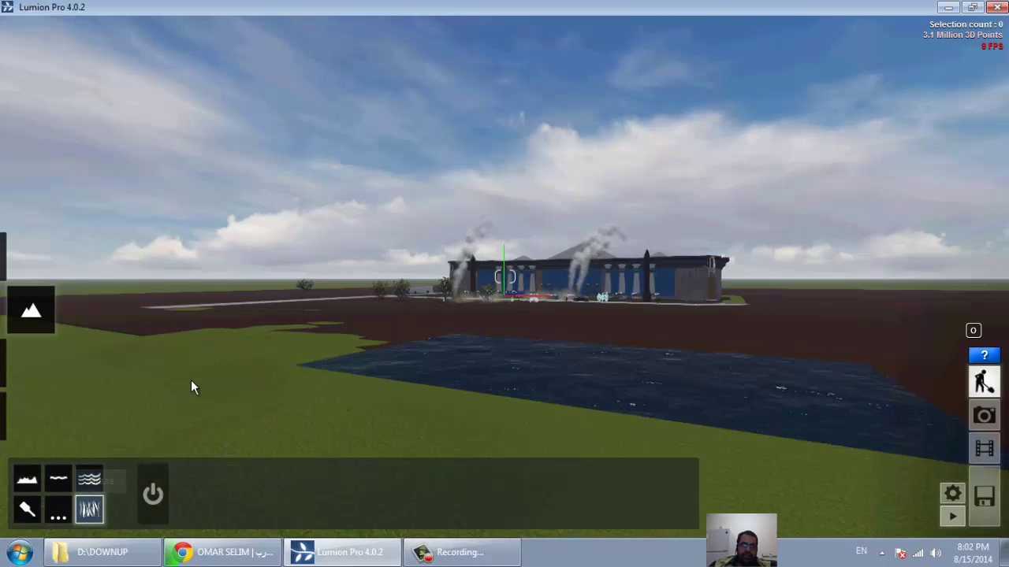
pyautogui.press('w')
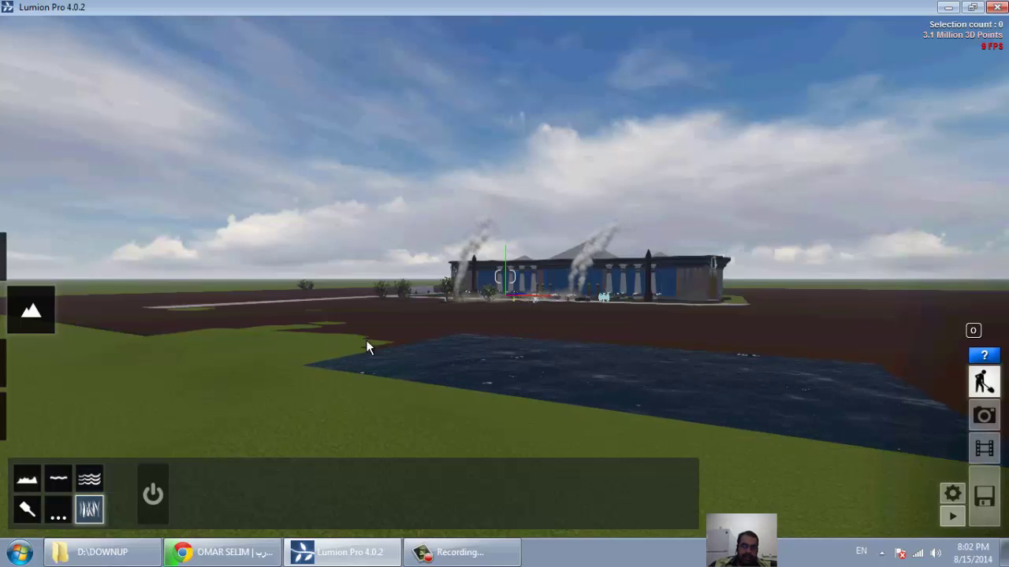
# Paint a terrain texture over the grass on the left of the lake
pyautogui.click(58, 514)
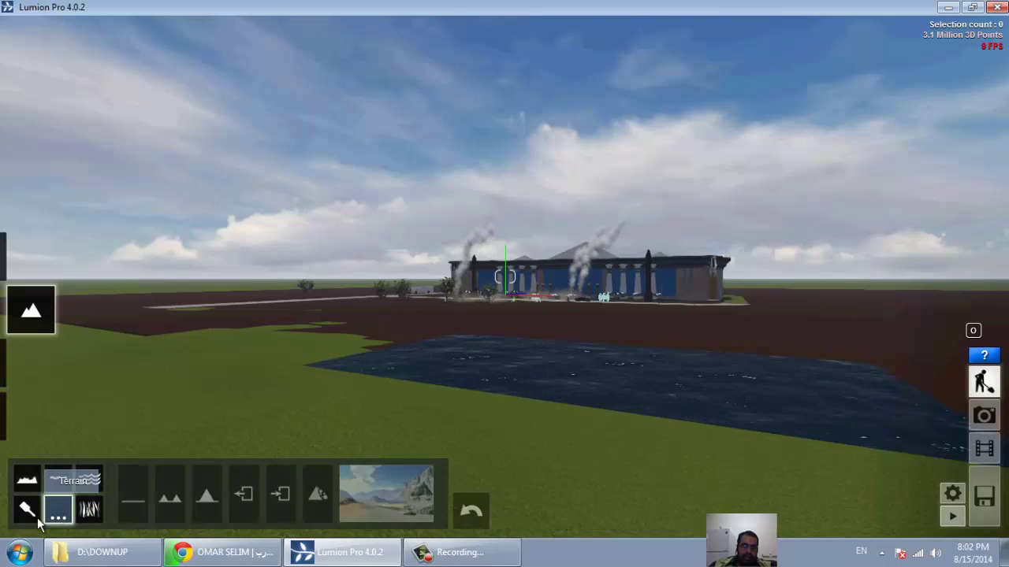
pyautogui.click(26, 514)
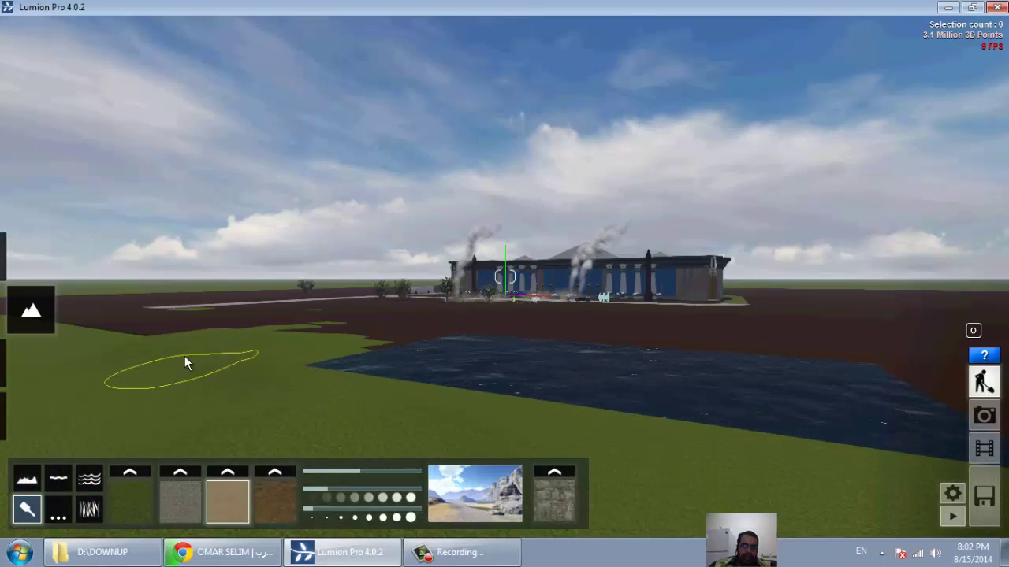
pyautogui.moveTo(132, 329); pyautogui.dragTo(189, 349)
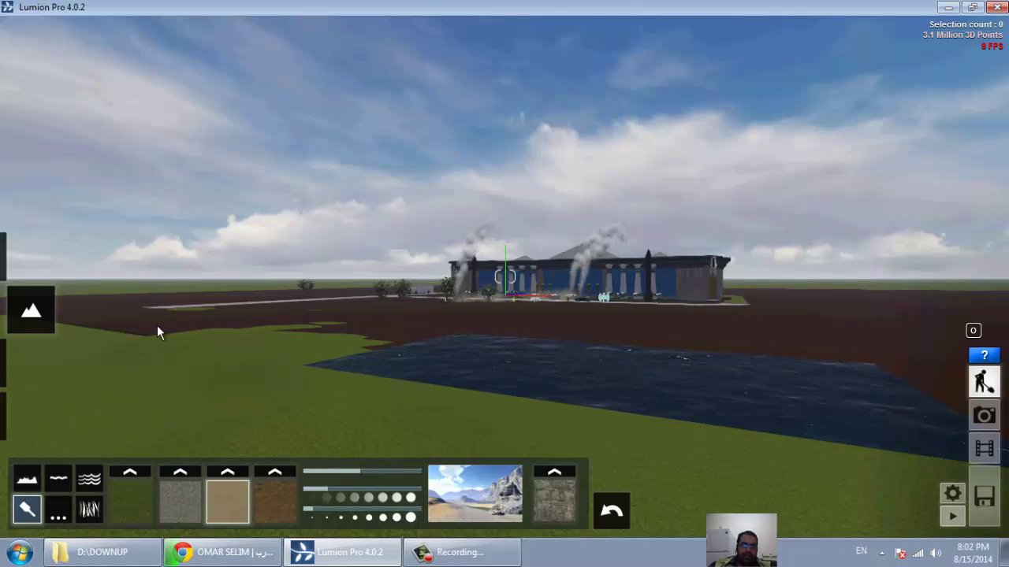
pyautogui.click(57, 479)
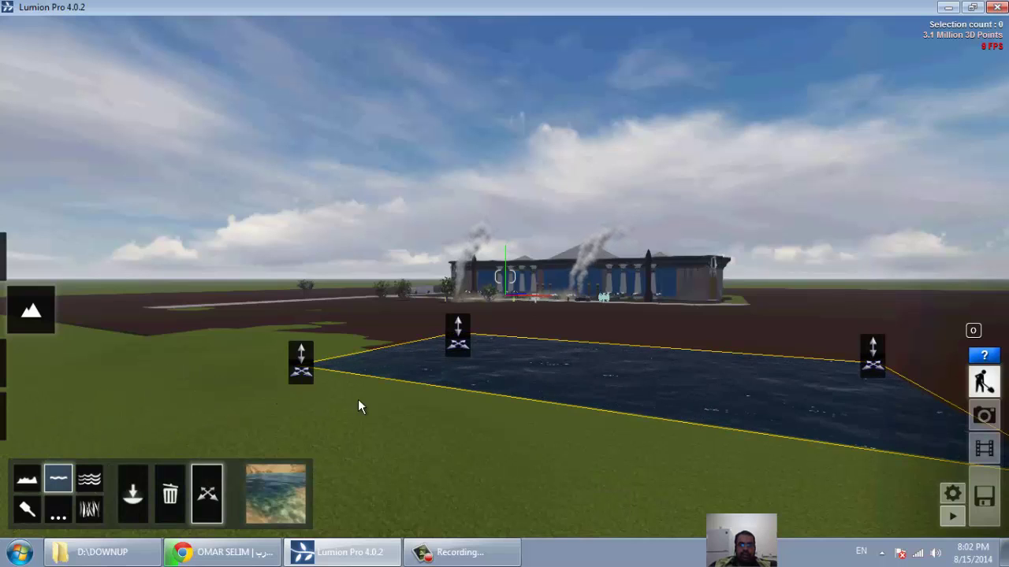
# Place a second water plane and stretch it across most of the brown ground toward the building
pyautogui.press('w')
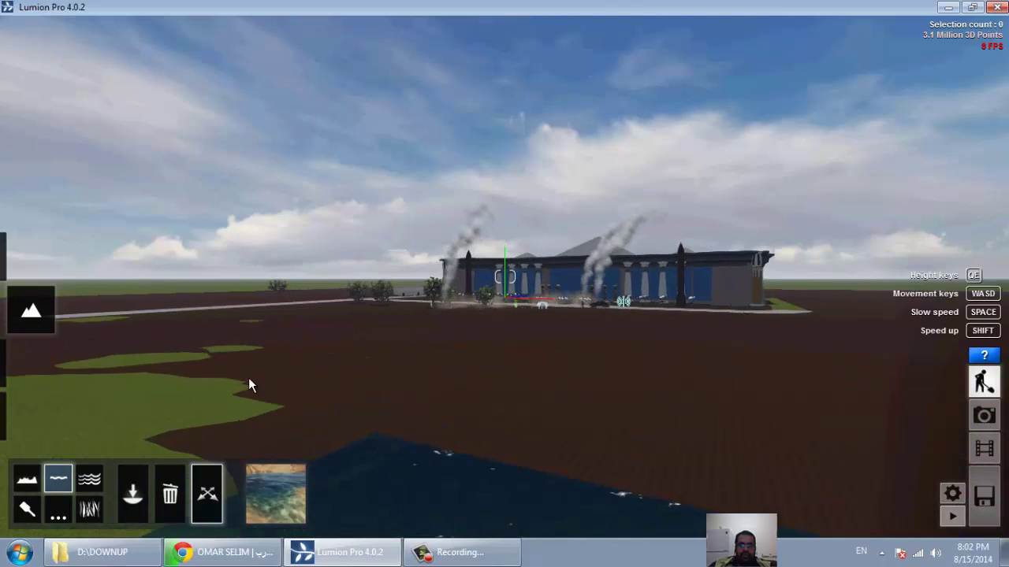
pyautogui.click(132, 495)
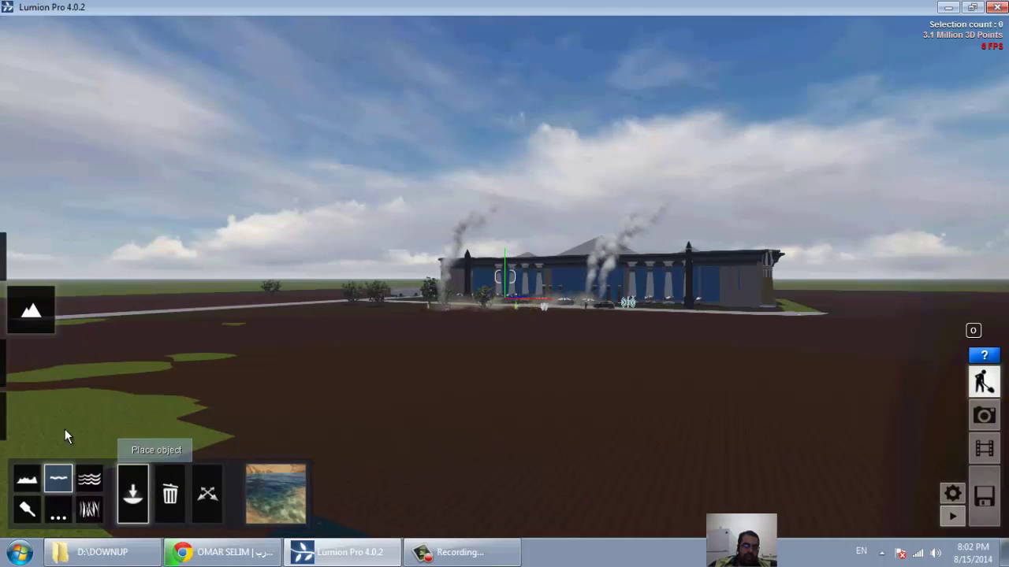
pyautogui.click(106, 400)
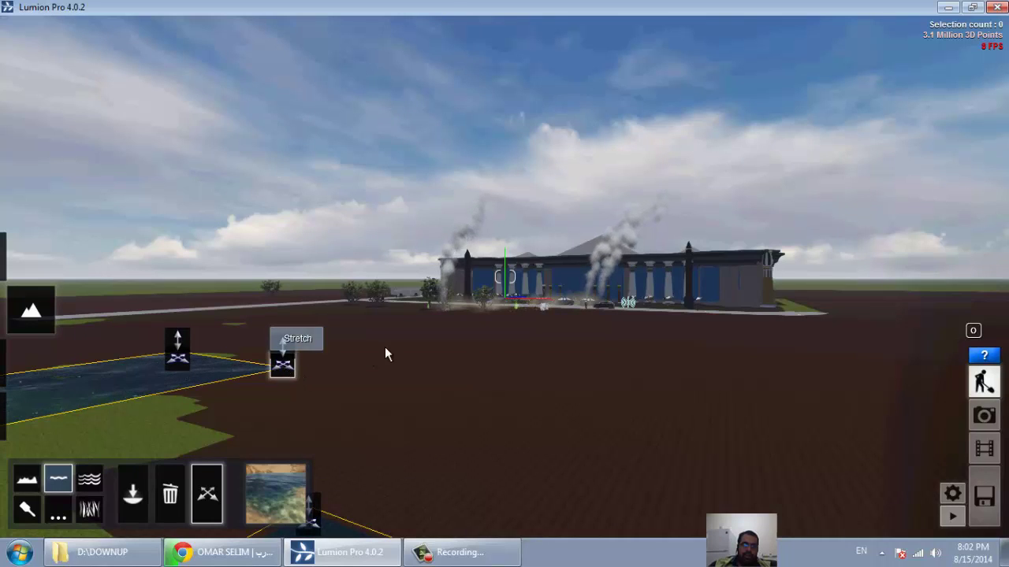
pyautogui.moveTo(384, 355)
pyautogui.mouseDown()
pyautogui.moveTo(816, 345)
pyautogui.moveTo(659, 328)
pyautogui.mouseUp()
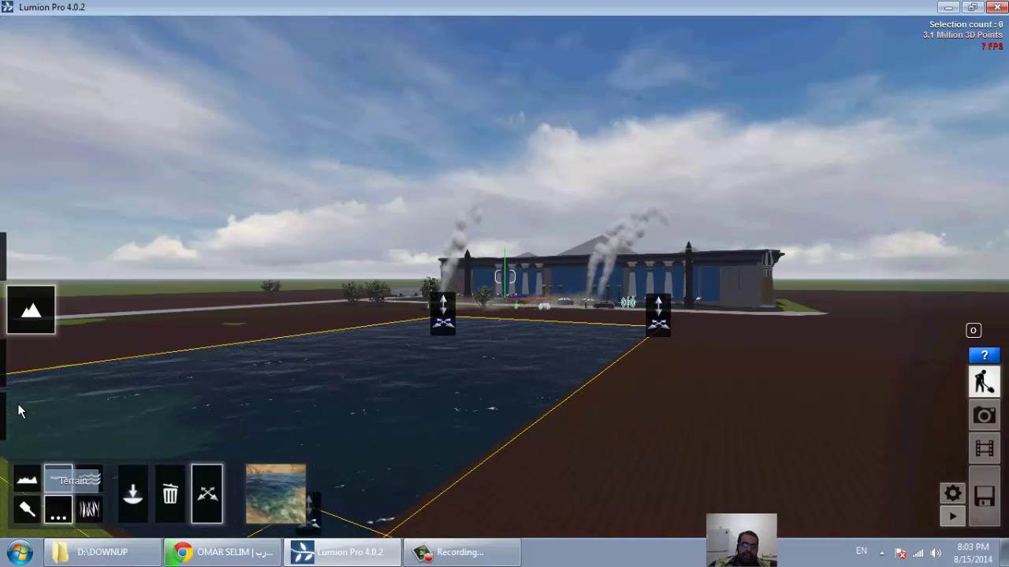
pyautogui.press('w')
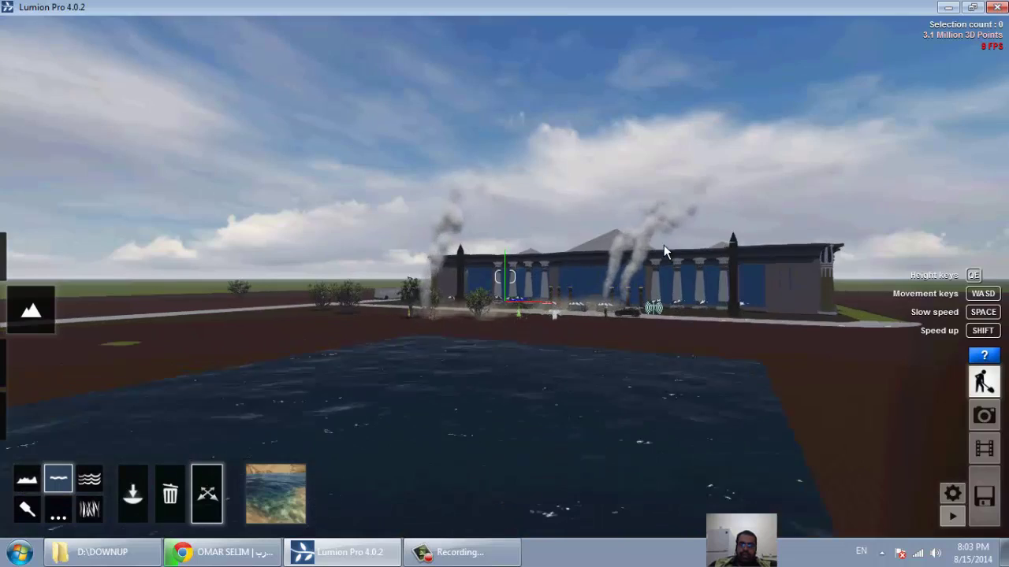
pyautogui.press('w')
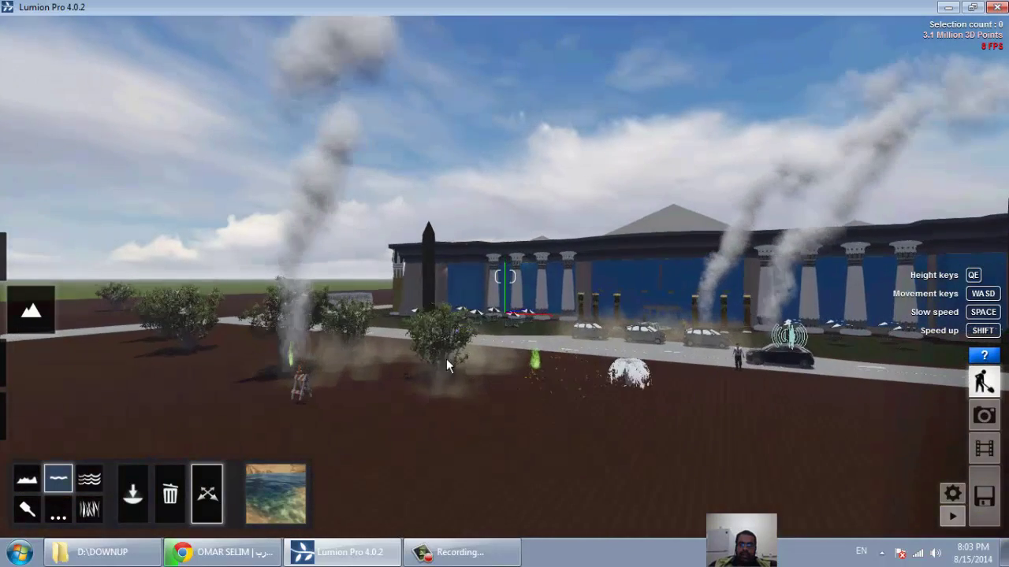
pyautogui.press('w')
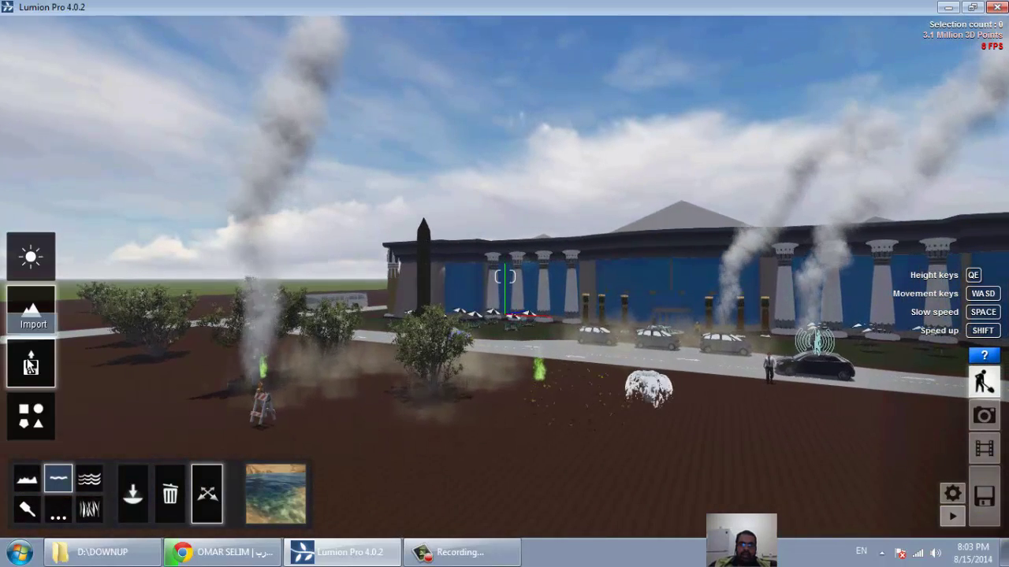
# Give the imported model's road a brown Asphalt material with Bump set to 0.7
pyautogui.click(30, 365)
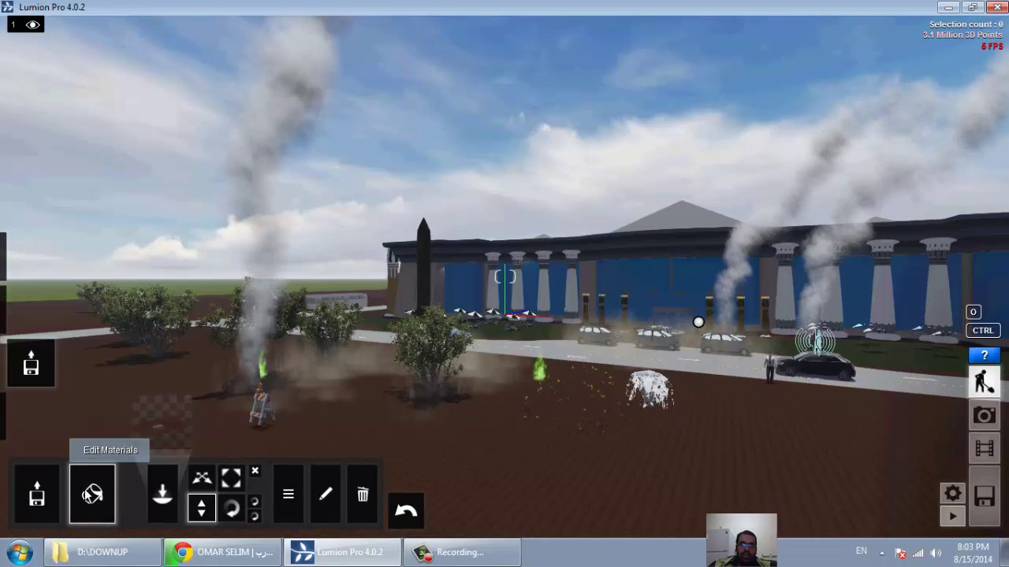
pyautogui.click(90, 494)
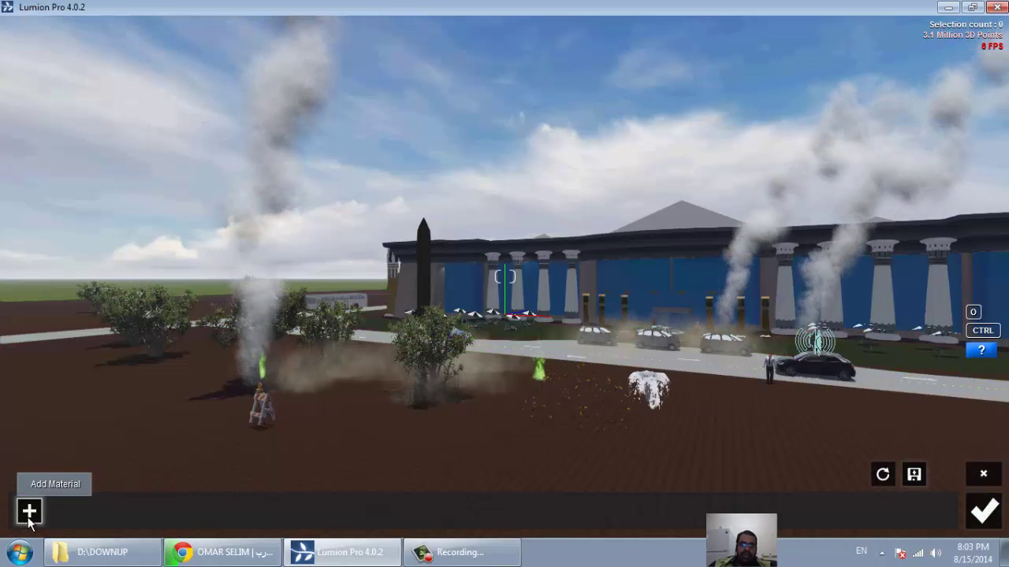
pyautogui.click(29, 514)
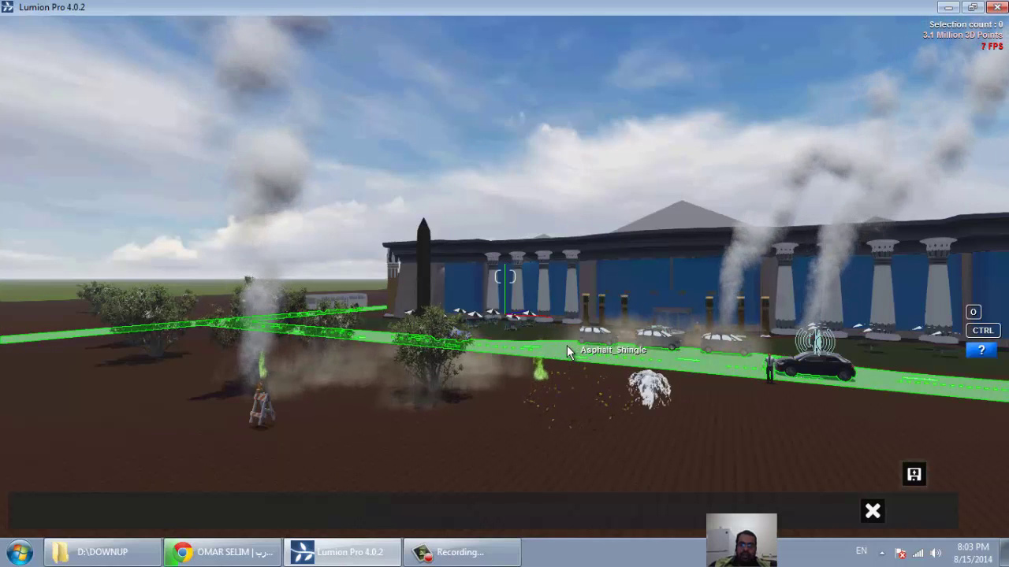
pyautogui.click(569, 348)
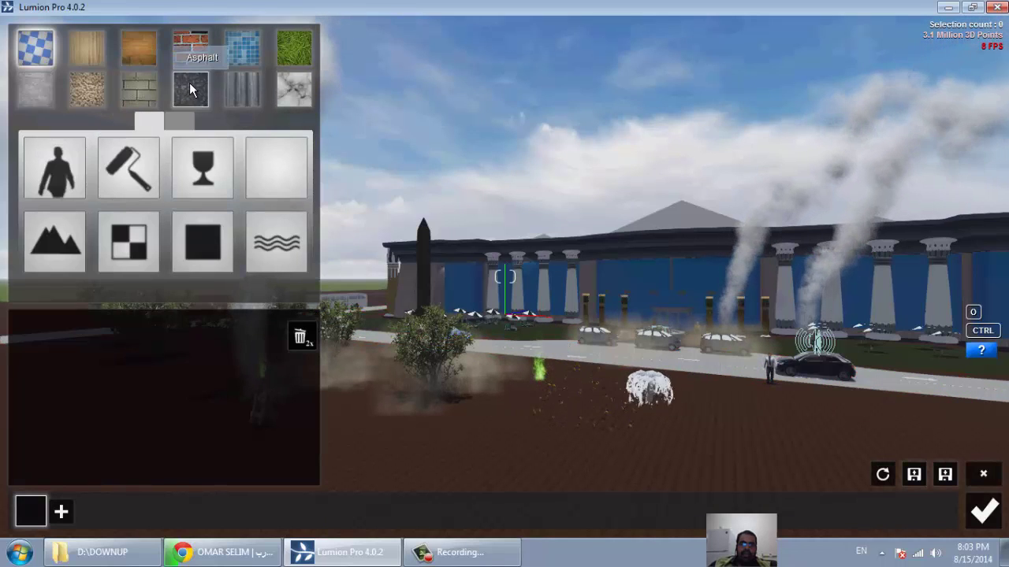
pyautogui.click(187, 90)
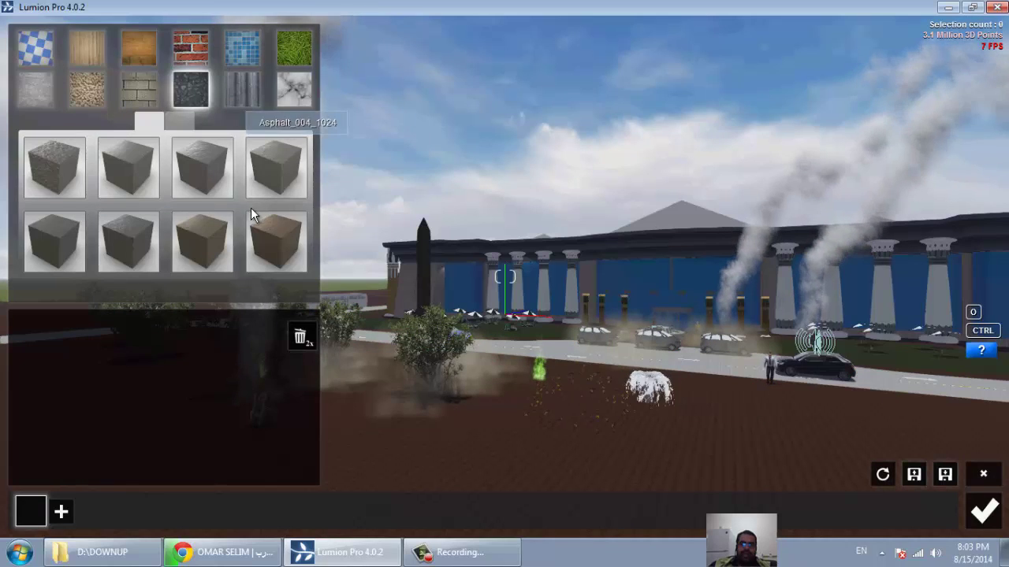
pyautogui.click(279, 224)
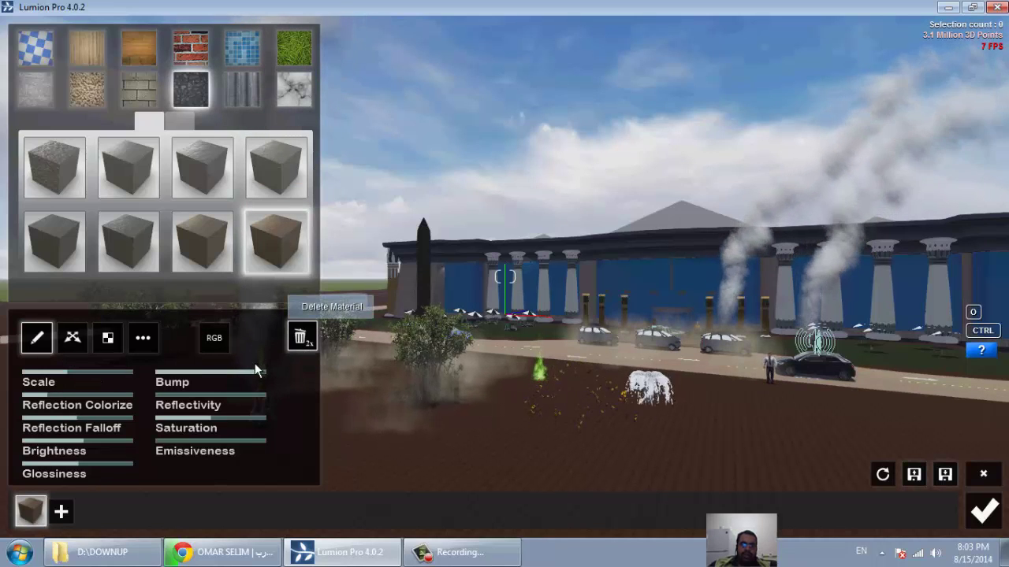
pyautogui.moveTo(239, 369); pyautogui.dragTo(186, 381)
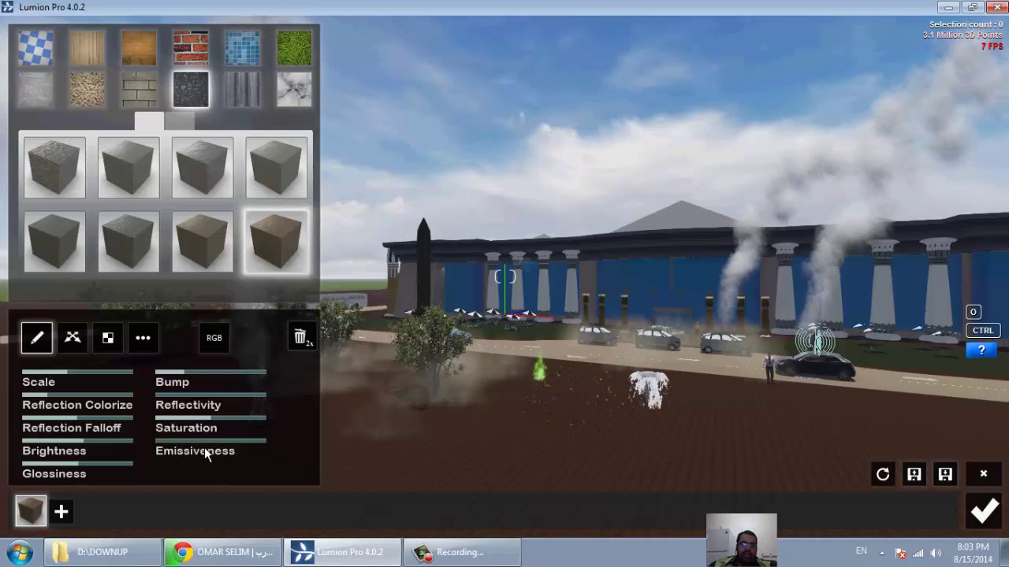
pyautogui.click(62, 512)
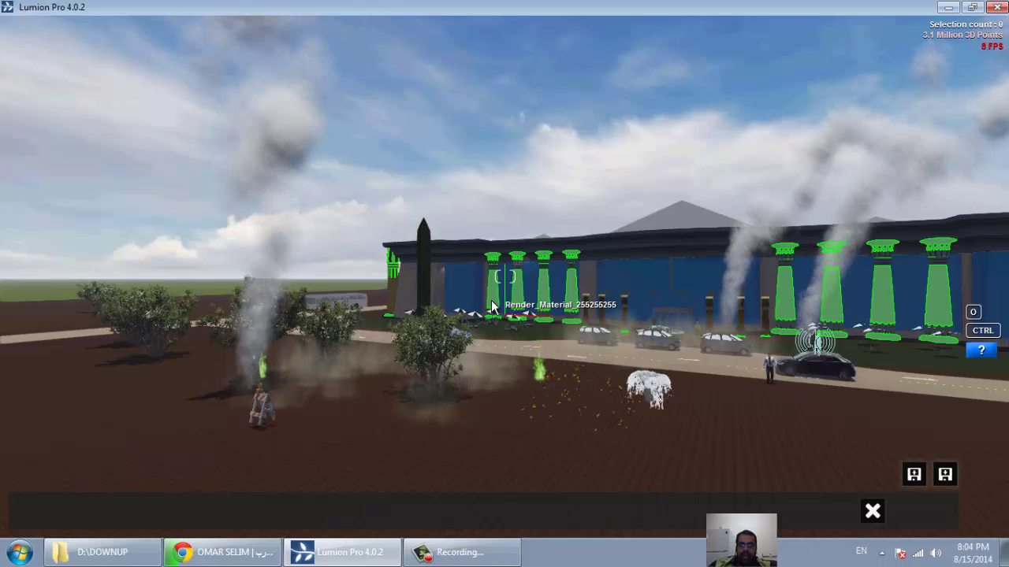
# Select the columns and apply a tile material to them
pyautogui.click(493, 307)
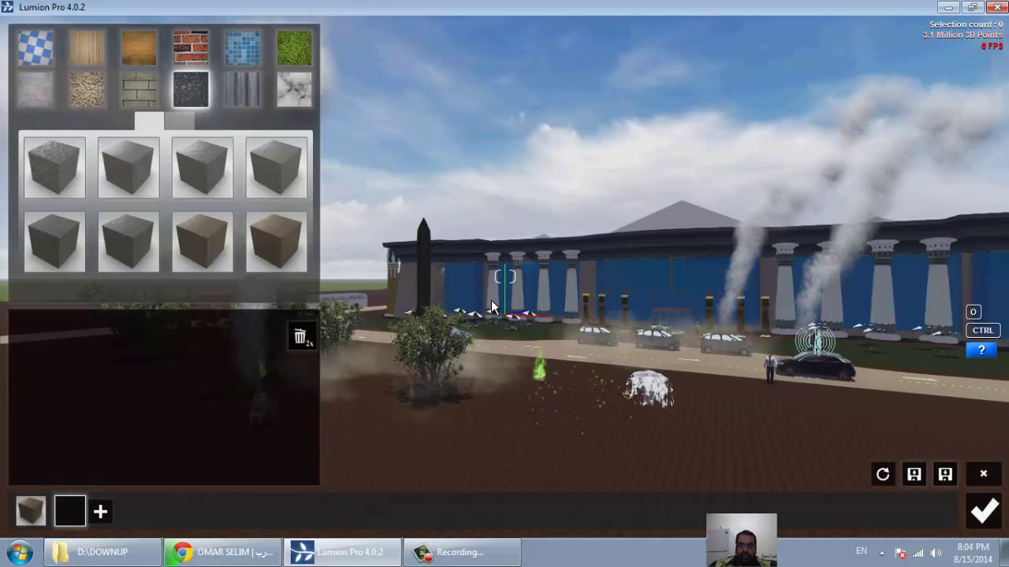
pyautogui.click(254, 56)
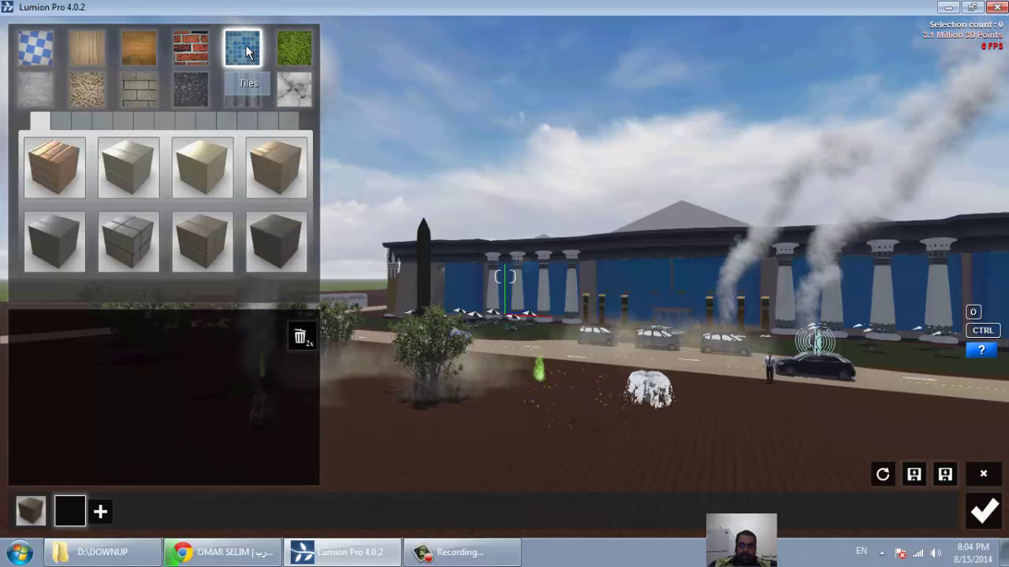
pyautogui.click(270, 177)
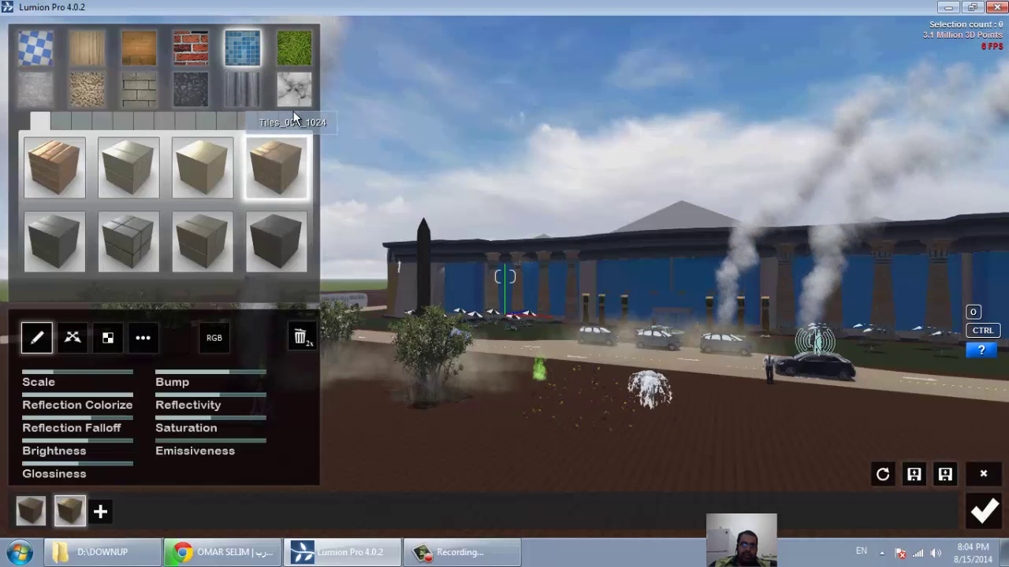
# Browse the marble materials, raise brightness to about 0.9, and accept the material edits
pyautogui.click(296, 92)
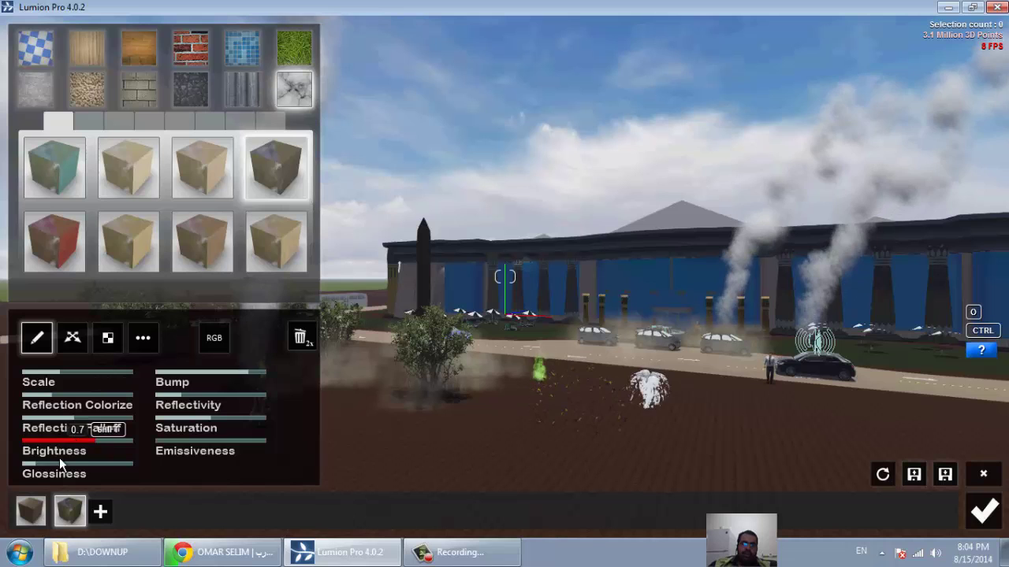
pyautogui.moveTo(66, 462); pyautogui.dragTo(85, 458)
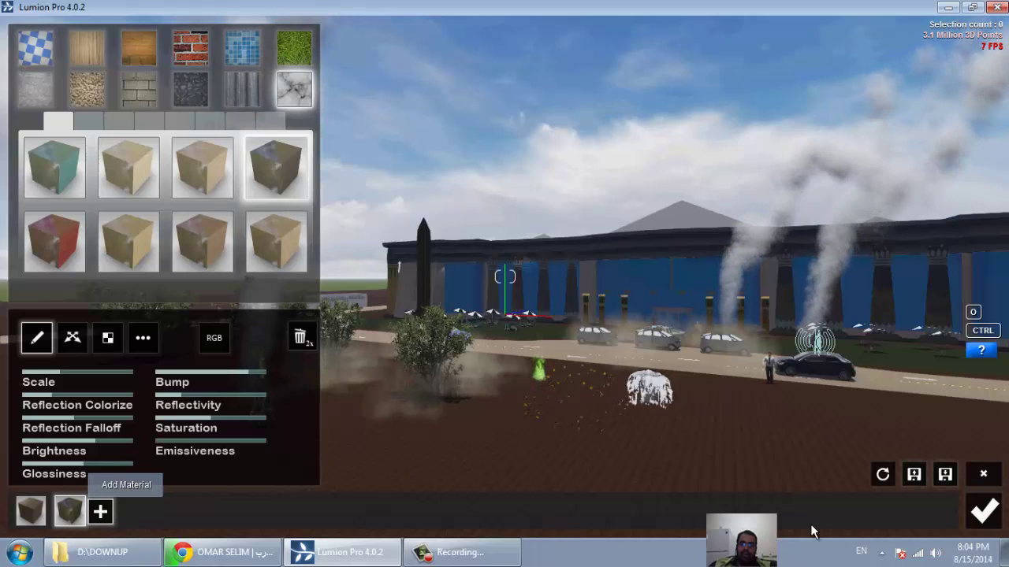
pyautogui.click(983, 512)
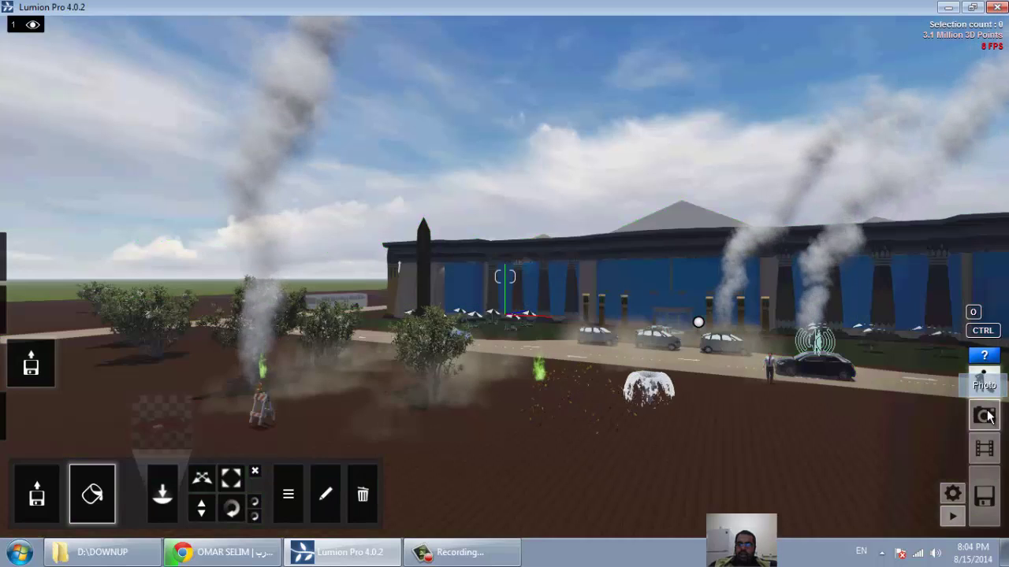
# Switch to Photo mode and open the photo effect library
pyautogui.click(985, 416)
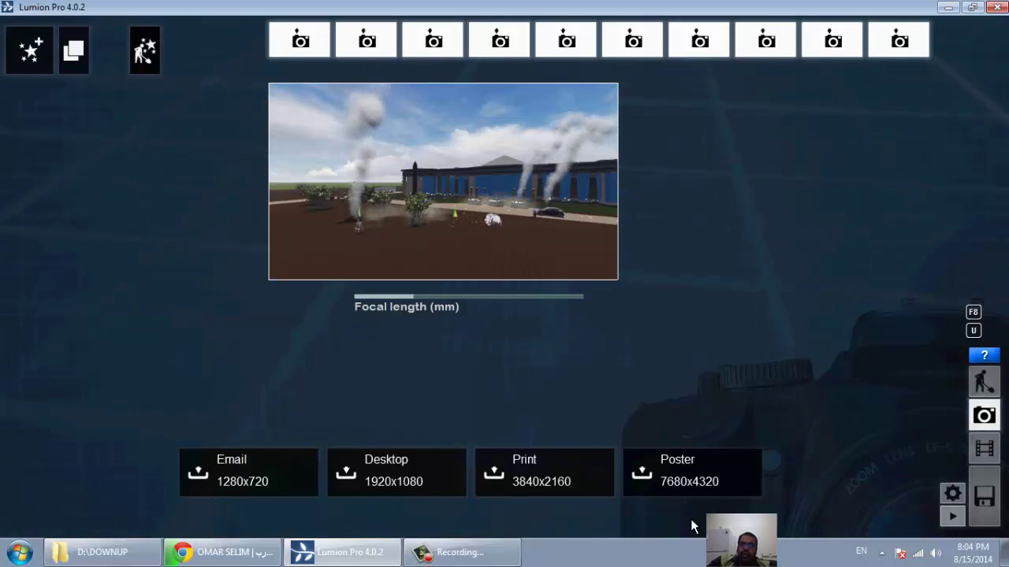
pyautogui.click(681, 467)
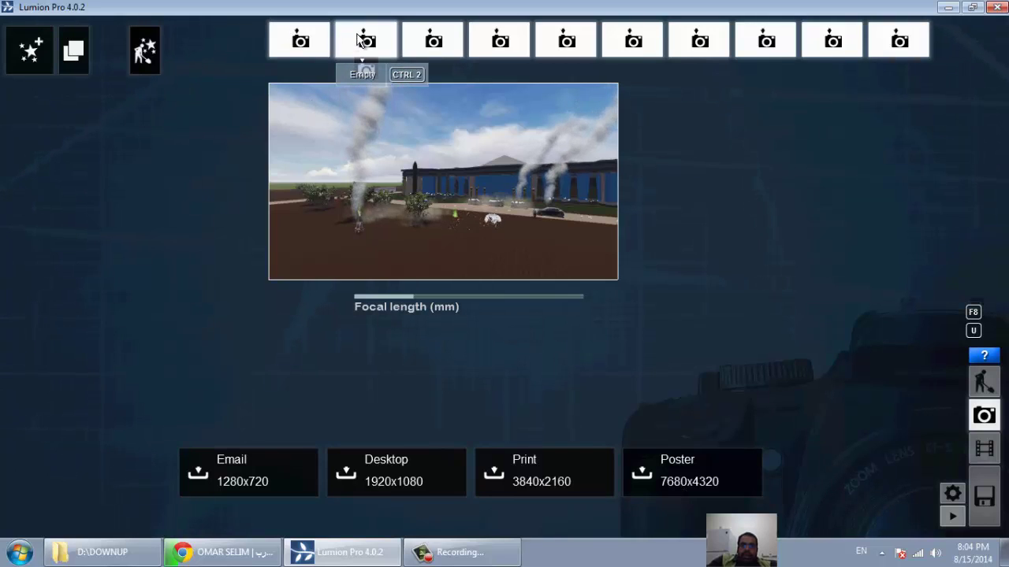
pyautogui.click(28, 51)
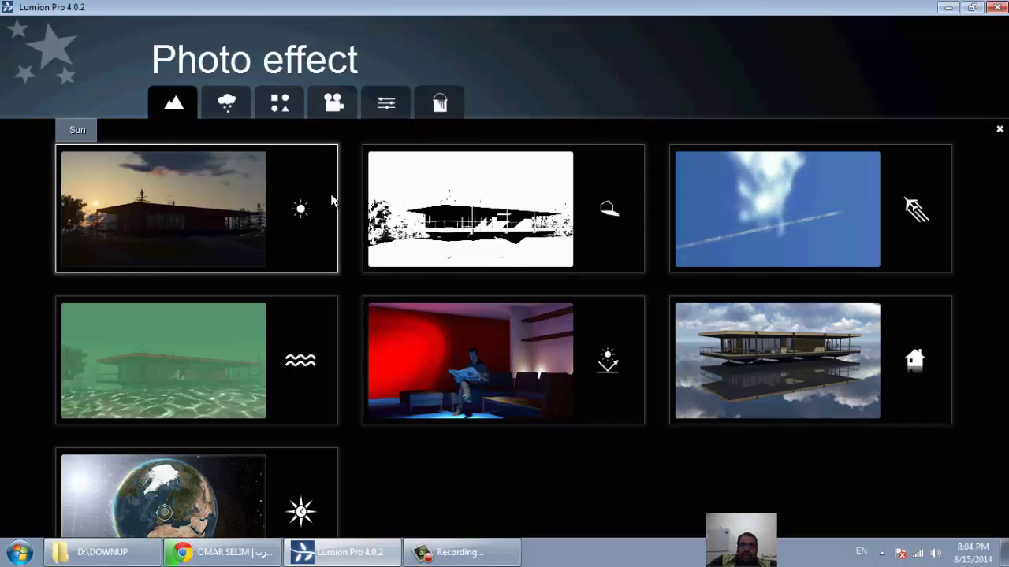
# Try a Reflection effect with higher flicker reduction, then remove it
pyautogui.click(769, 361)
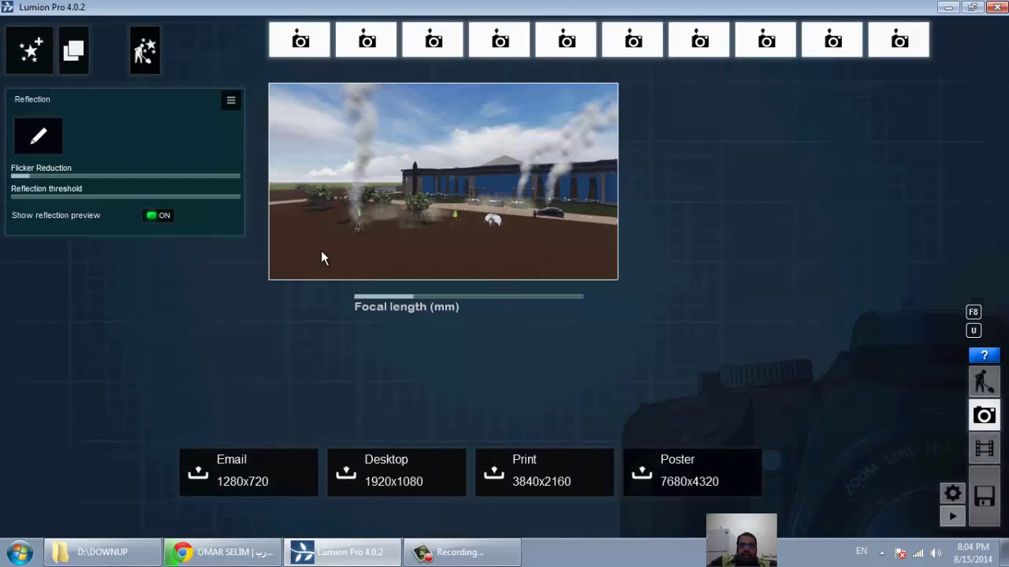
pyautogui.moveTo(104, 175); pyautogui.dragTo(164, 176)
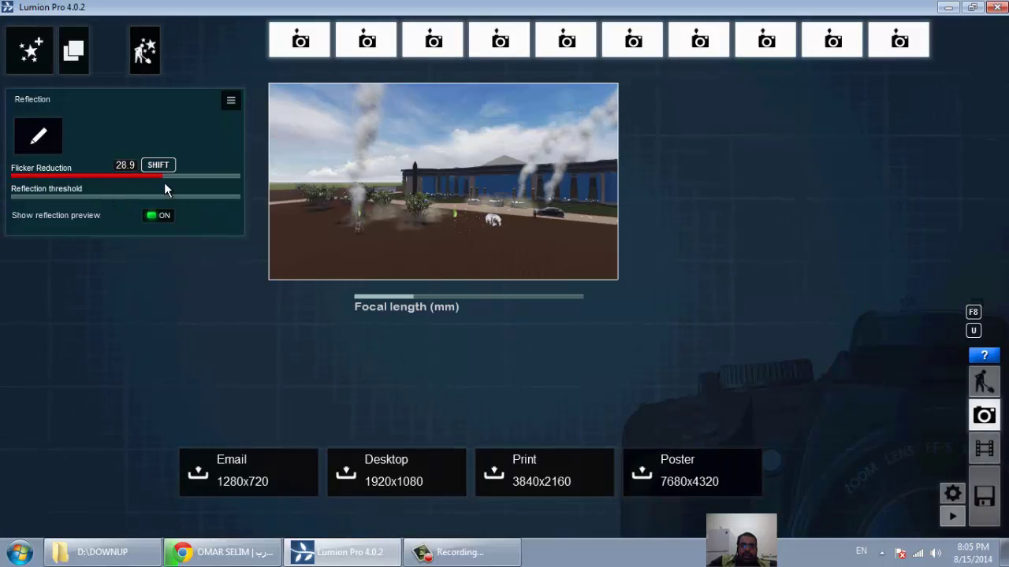
pyautogui.click(230, 103)
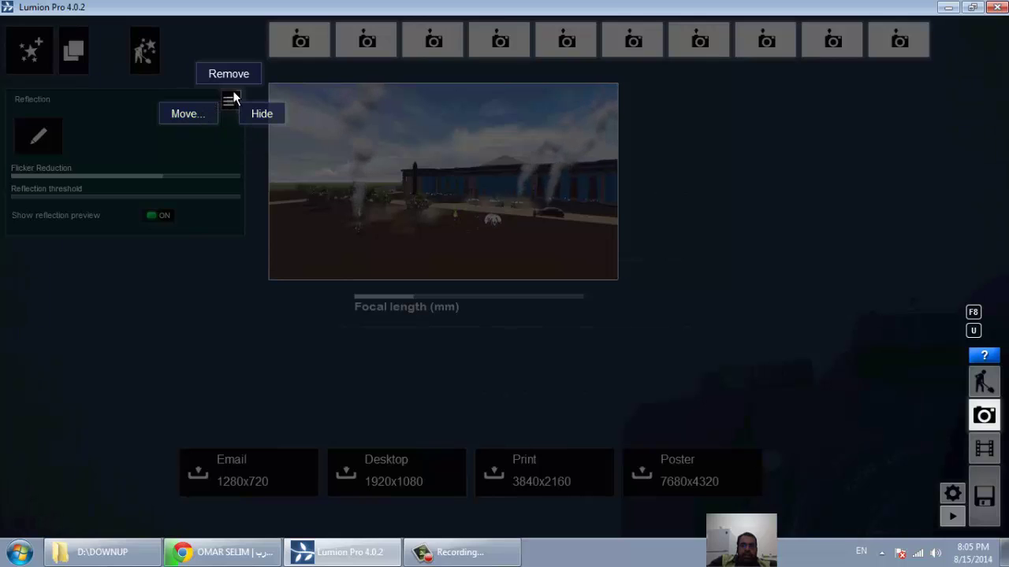
pyautogui.click(228, 74)
pyautogui.click(30, 49)
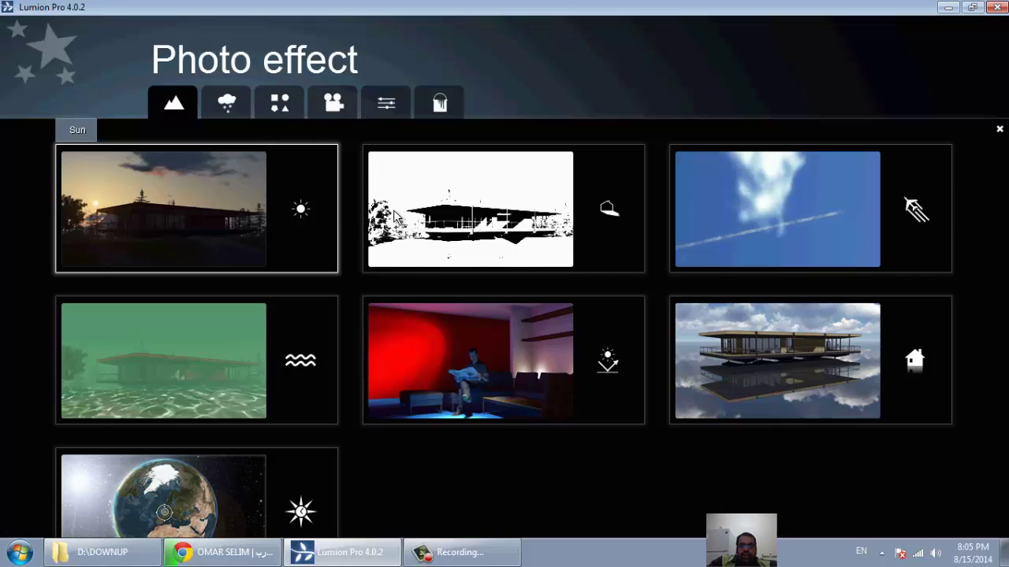
# Add a Sun effect with brightness 0.2, a new heading and daylight height
pyautogui.click(312, 211)
pyautogui.moveTo(133, 165); pyautogui.dragTo(56, 164)
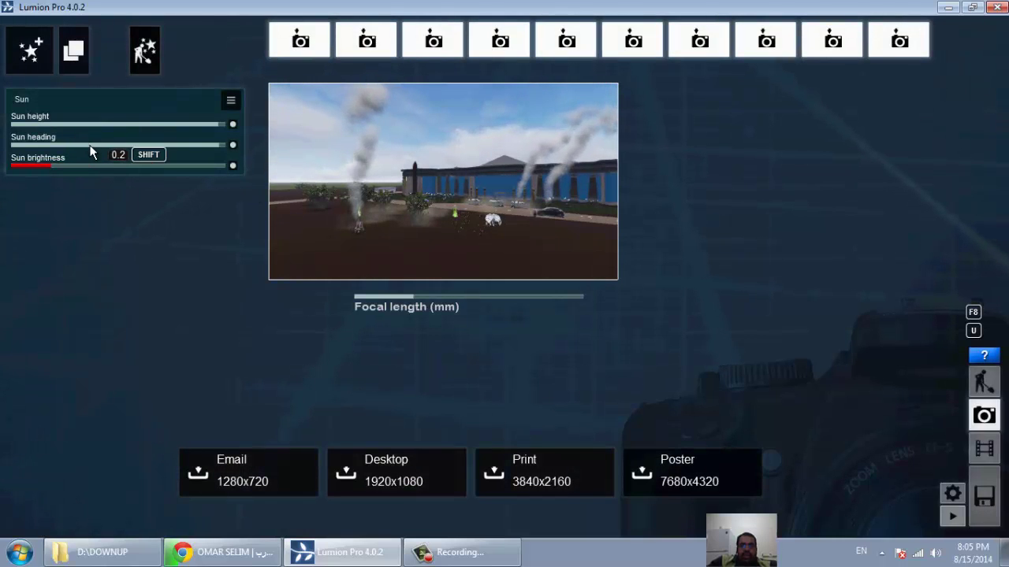
pyautogui.moveTo(91, 148)
pyautogui.mouseDown()
pyautogui.moveTo(66, 155)
pyautogui.moveTo(43, 126)
pyautogui.mouseUp()
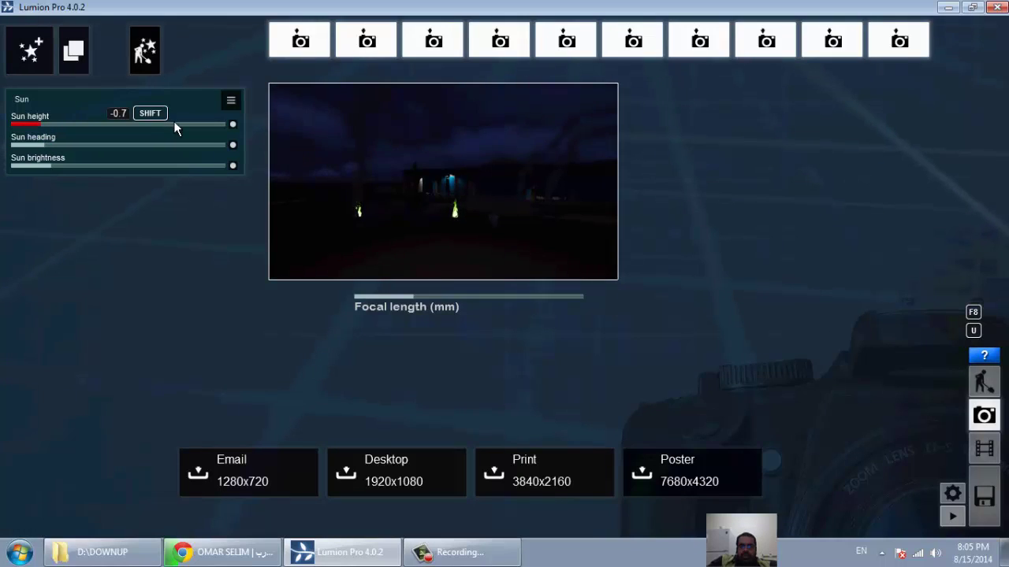
pyautogui.moveTo(175, 124); pyautogui.dragTo(178, 124)
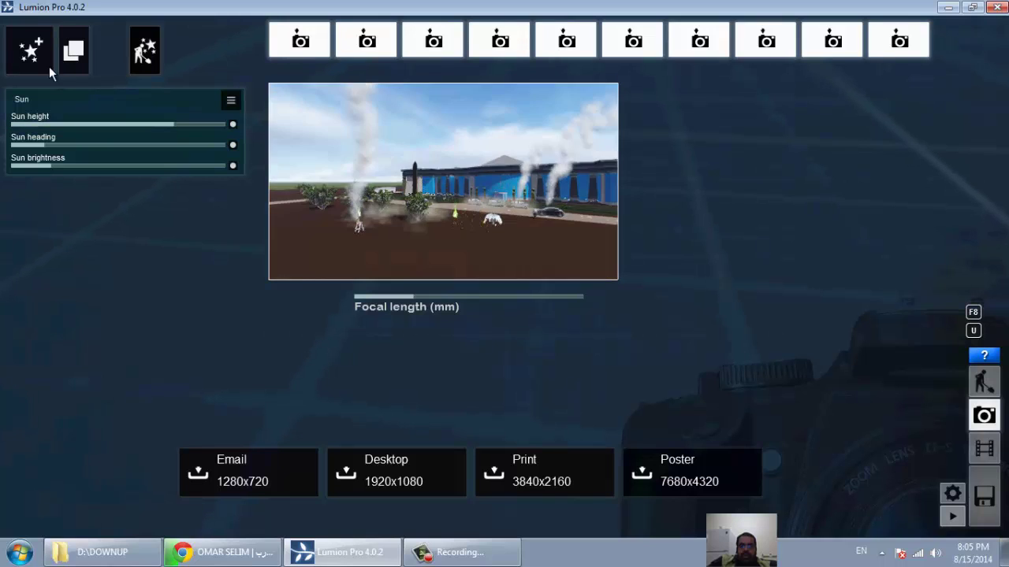
# Add Shadow with ambient scale 0.1, longer range, ambient diffuse 1, slope 4.4; remove Sun
pyautogui.click(49, 68)
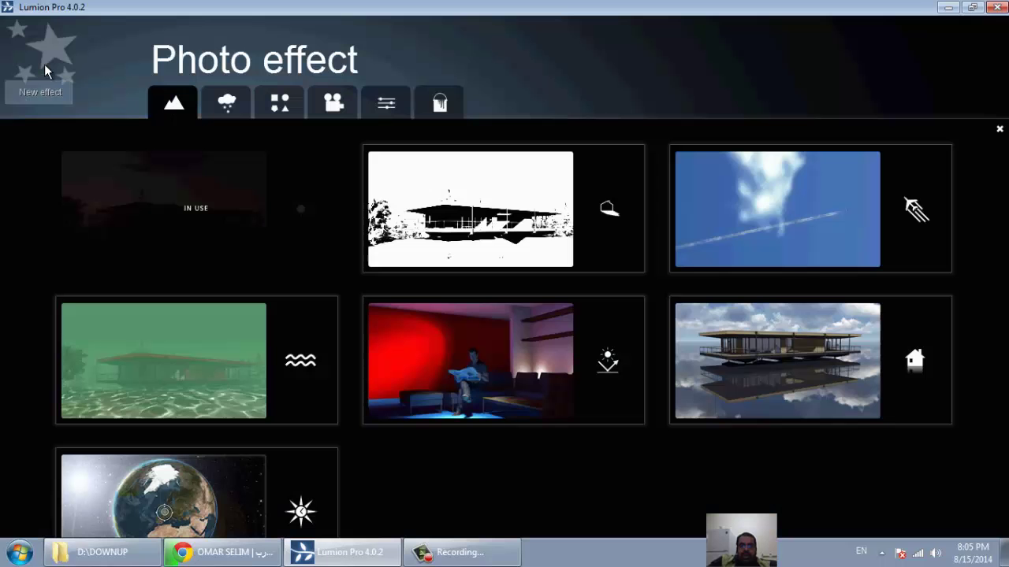
pyautogui.click(447, 187)
pyautogui.moveTo(87, 283); pyautogui.dragTo(33, 285)
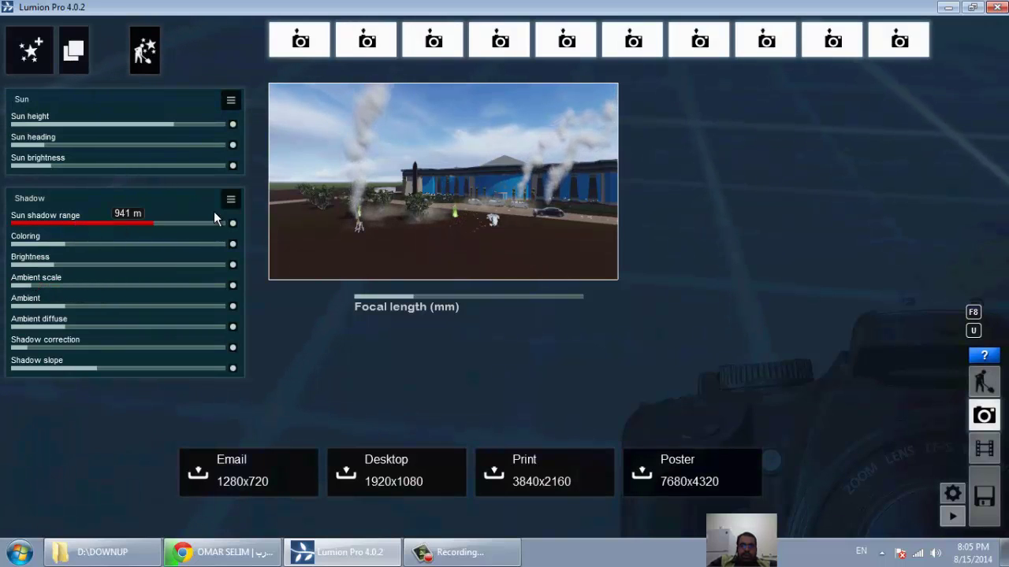
pyautogui.moveTo(214, 213); pyautogui.dragTo(208, 241)
pyautogui.moveTo(191, 326); pyautogui.dragTo(233, 330)
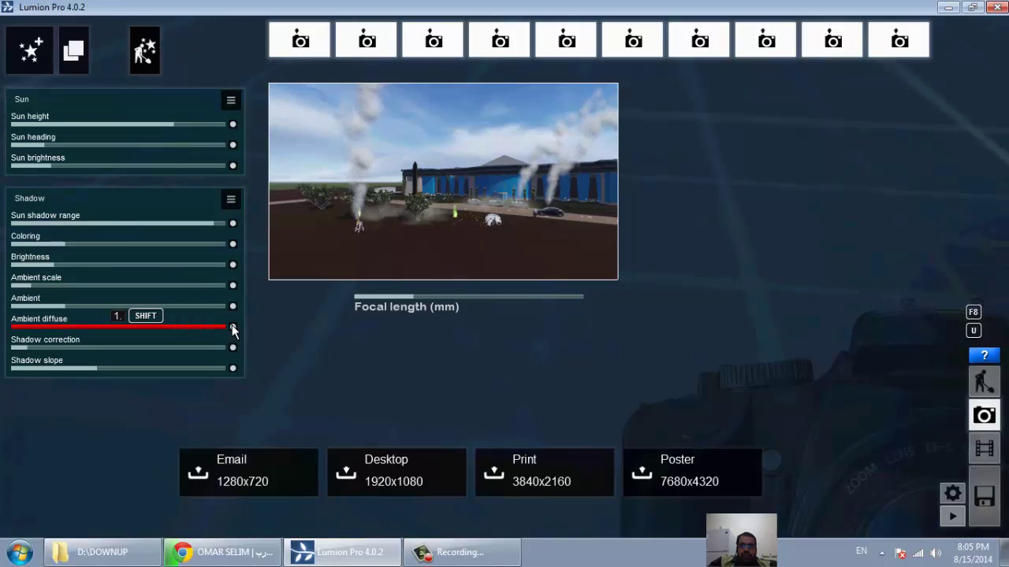
pyautogui.click(200, 367)
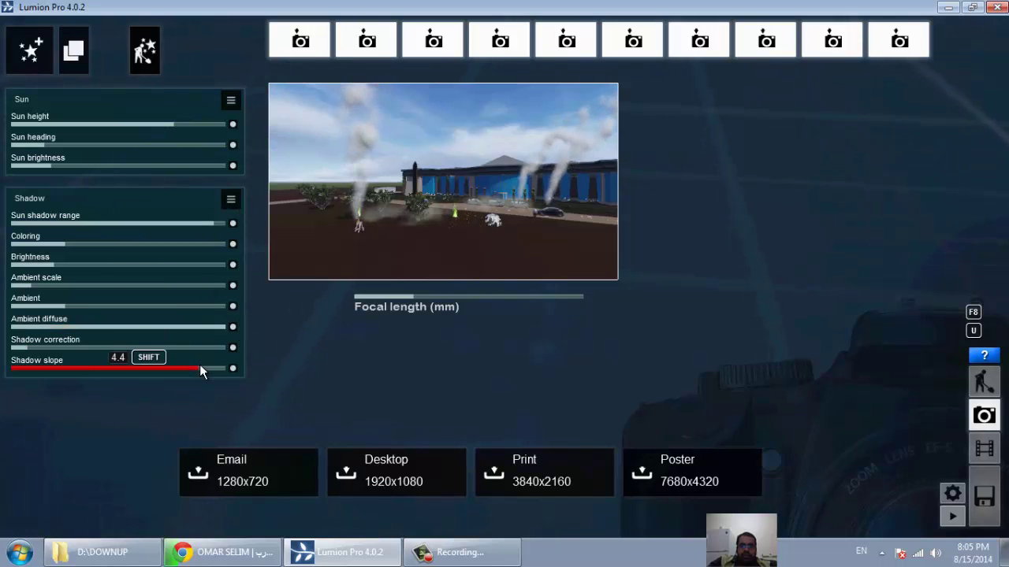
pyautogui.click(231, 102)
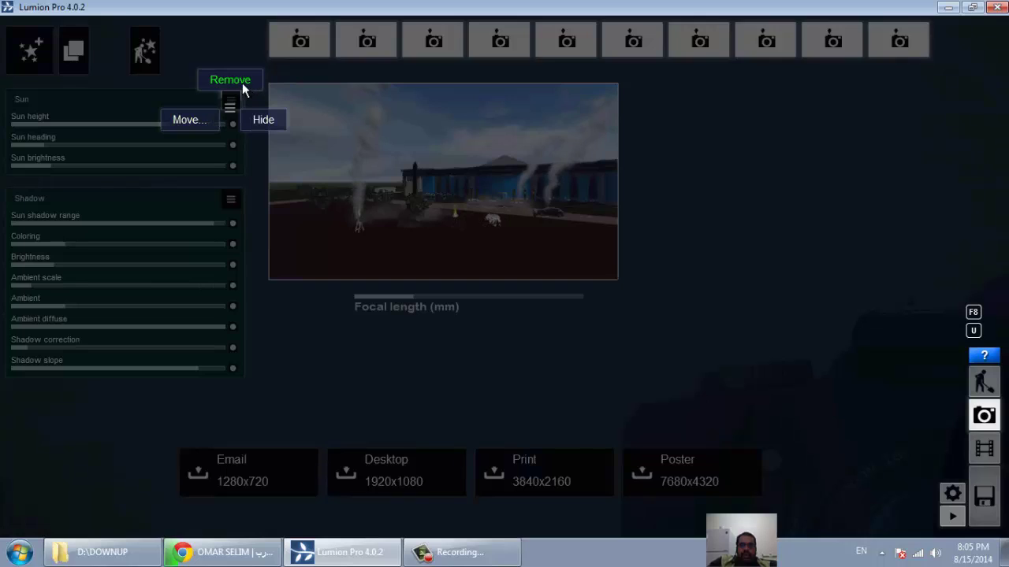
pyautogui.click(242, 84)
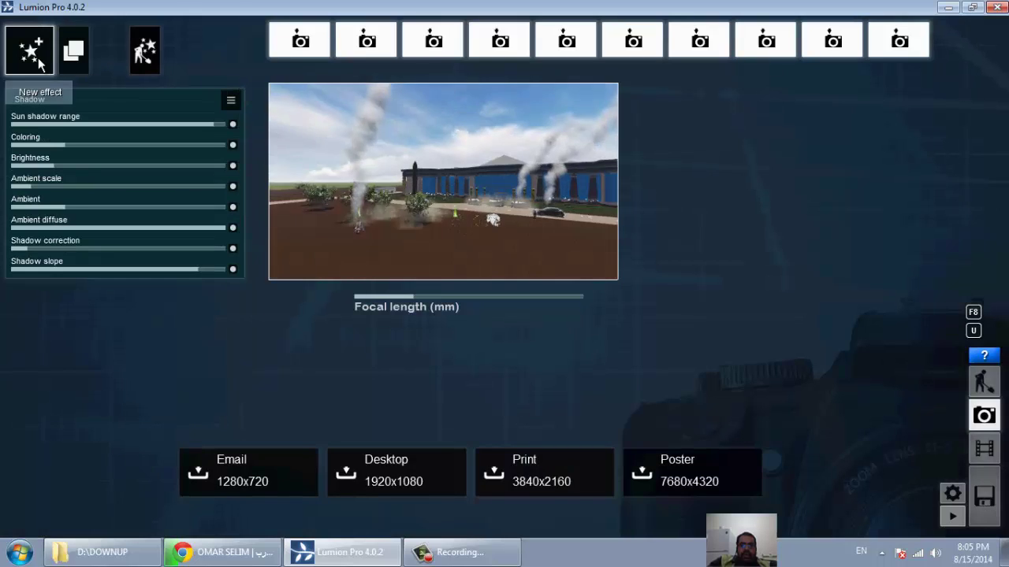
# Add an Underwater effect and adjust its strength
pyautogui.click(30, 51)
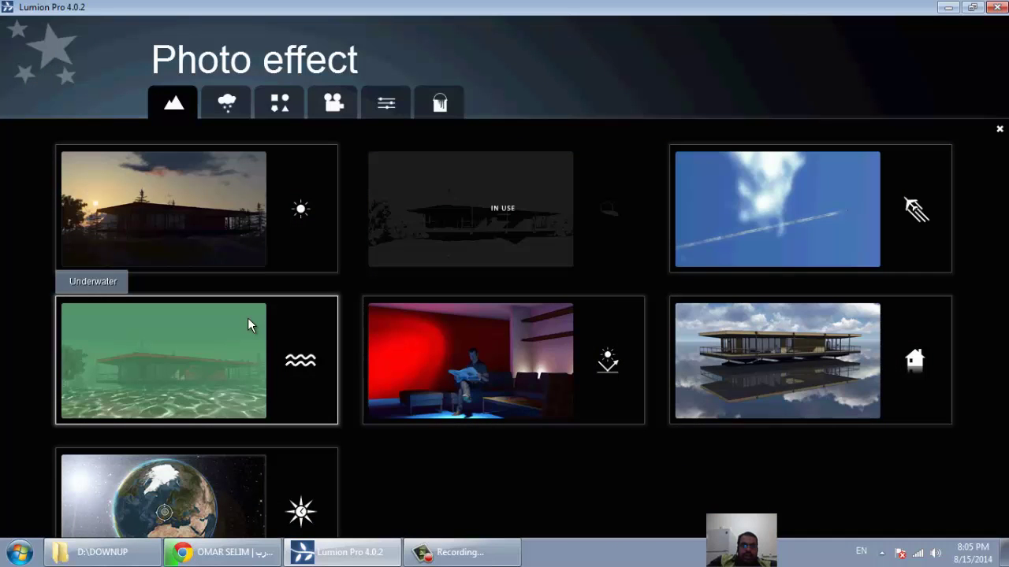
pyautogui.click(247, 326)
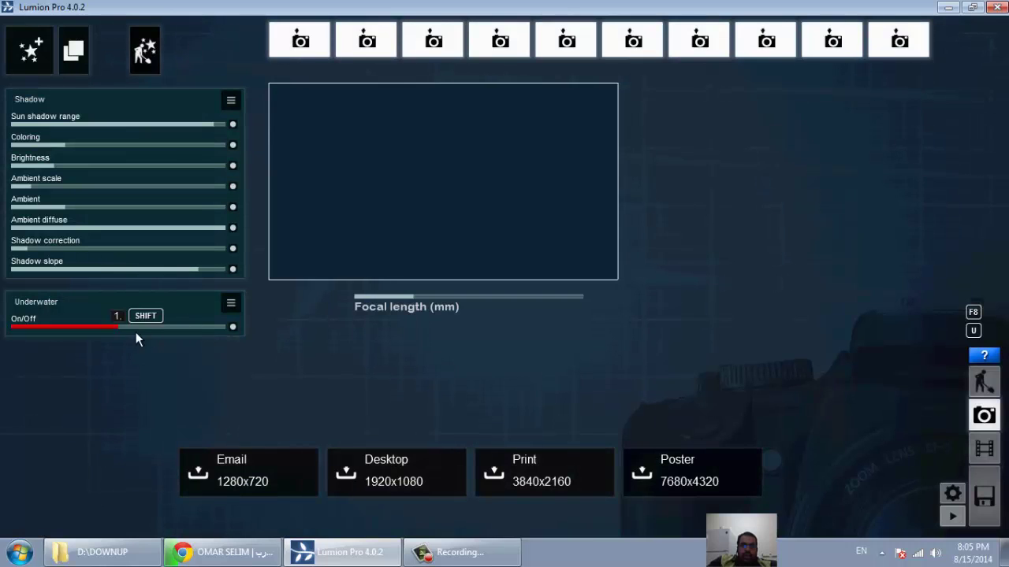
pyautogui.moveTo(106, 329)
pyautogui.mouseDown()
pyautogui.moveTo(36, 320)
pyautogui.moveTo(170, 327)
pyautogui.mouseUp()
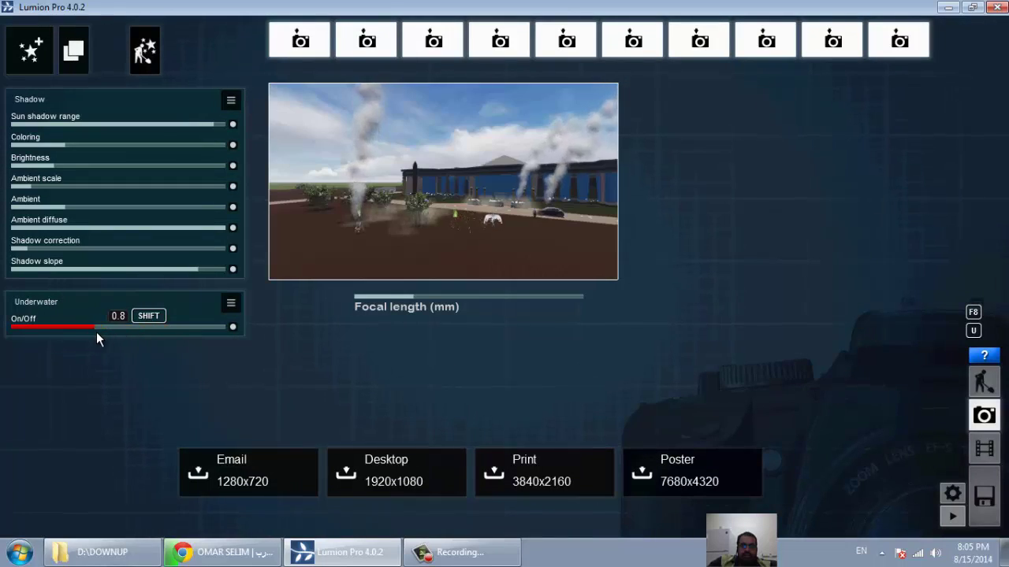
pyautogui.moveTo(118, 331)
pyautogui.mouseDown()
pyautogui.moveTo(135, 332)
pyautogui.moveTo(115, 328)
pyautogui.mouseUp()
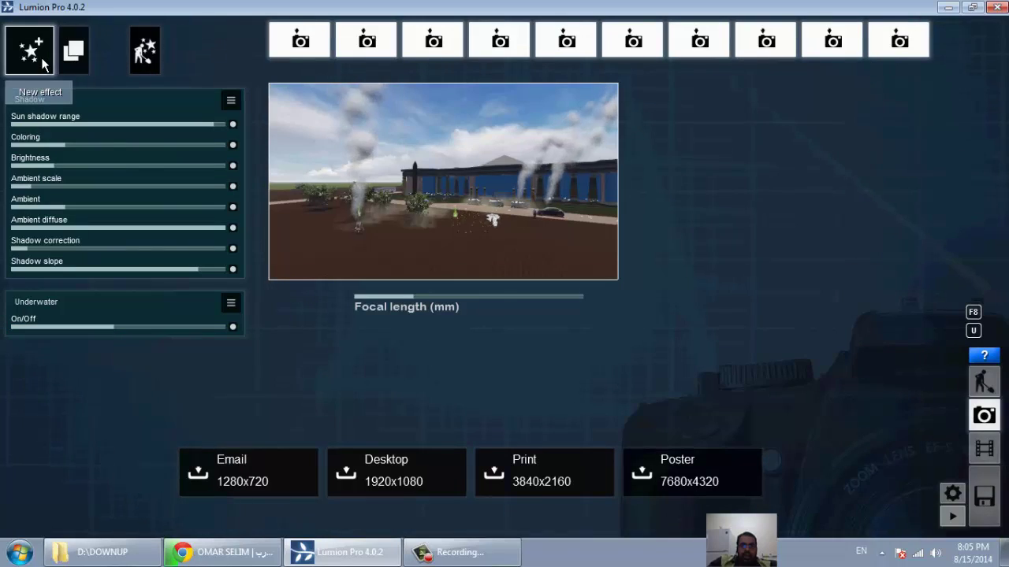
# Add a Sun study effect set to hour 4 and minute 44
pyautogui.click(85, 96)
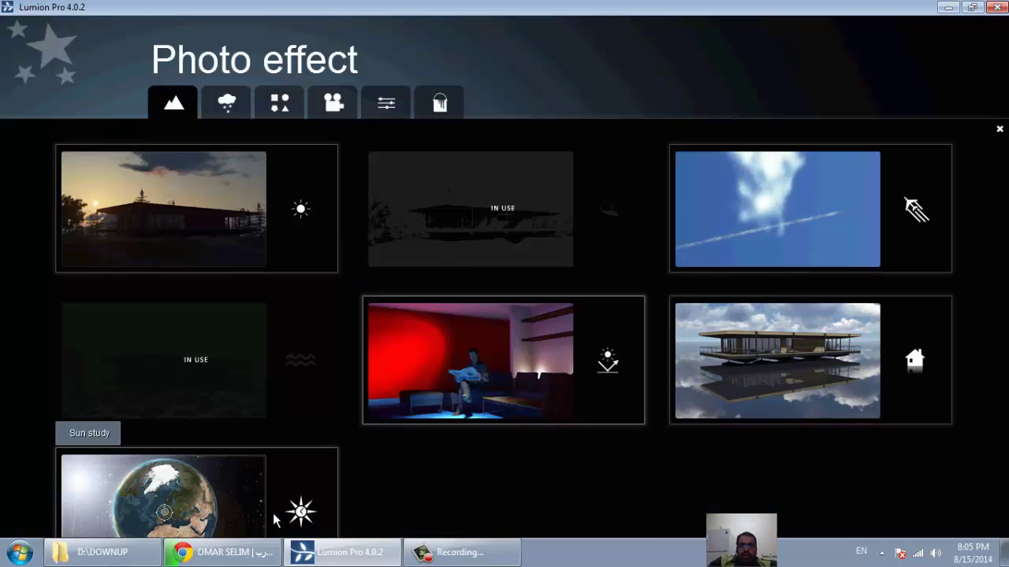
pyautogui.click(220, 505)
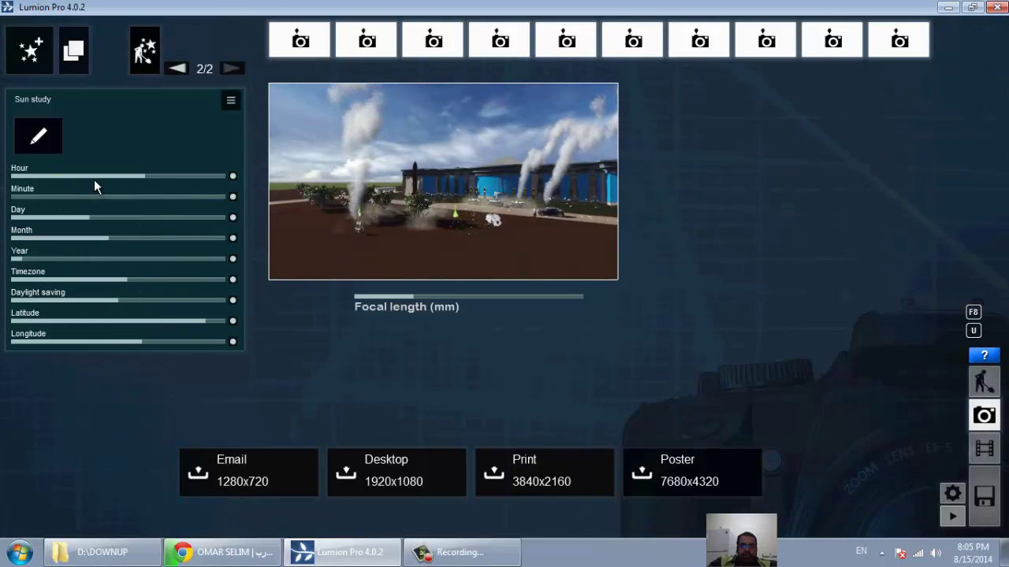
pyautogui.moveTo(94, 180); pyautogui.dragTo(38, 168)
pyautogui.moveTo(120, 197)
pyautogui.mouseDown()
pyautogui.moveTo(178, 195)
pyautogui.moveTo(175, 216)
pyautogui.mouseUp()
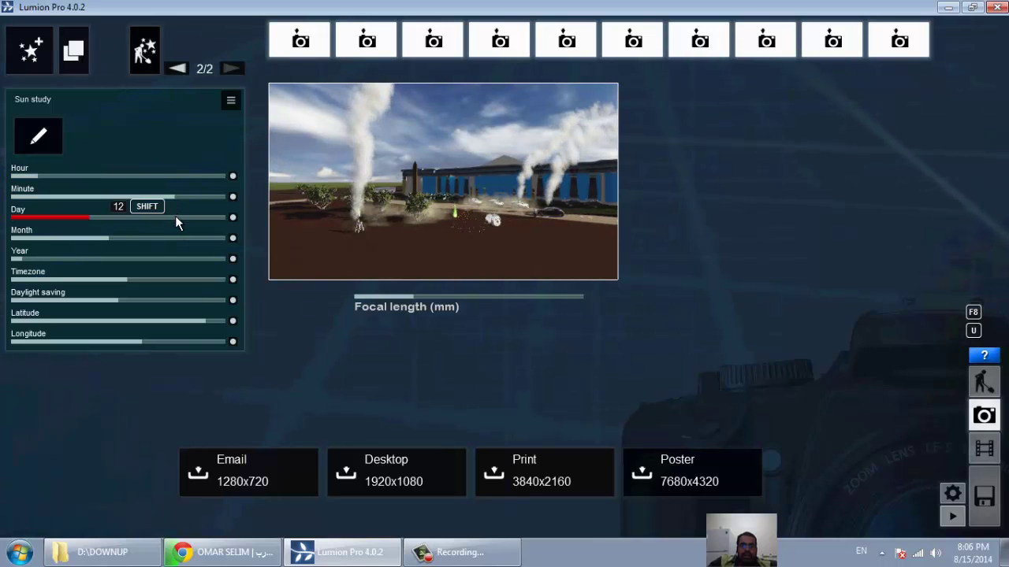
pyautogui.click(34, 57)
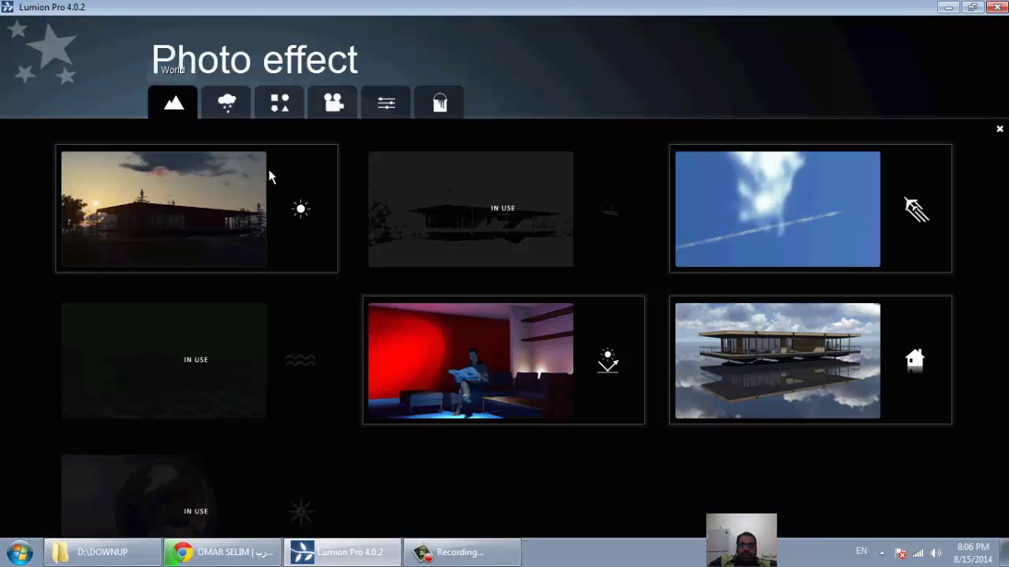
# Add a cyan-tinted Fog effect at density 1.6, plus a Foliage wind effect
pyautogui.click(227, 103)
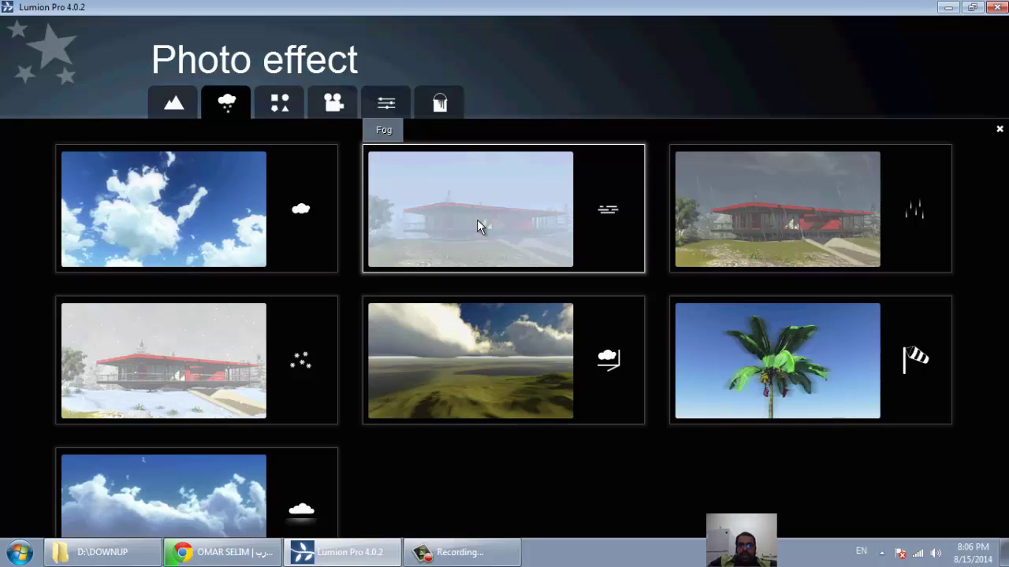
pyautogui.click(476, 219)
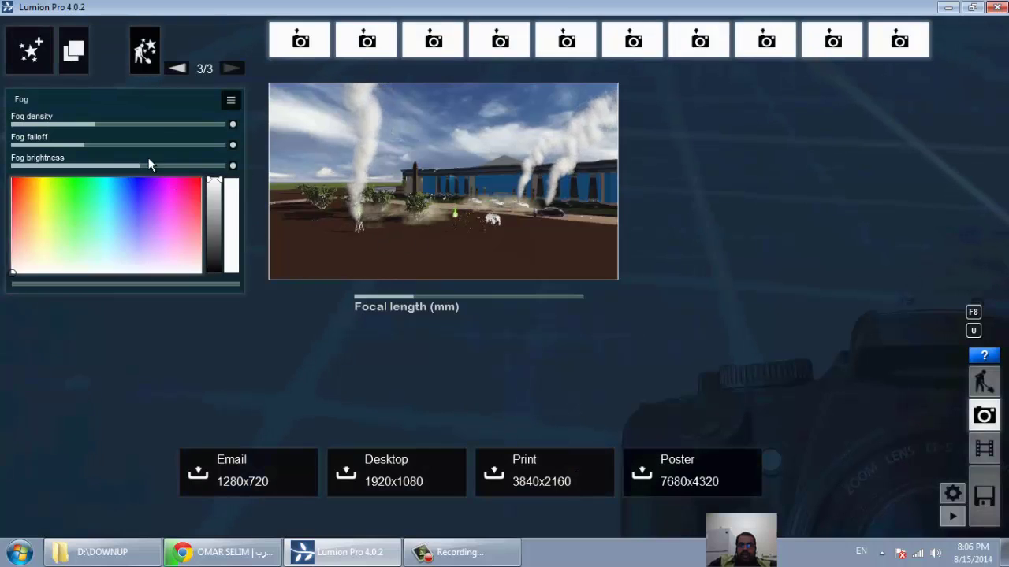
pyautogui.moveTo(122, 200); pyautogui.dragTo(137, 198)
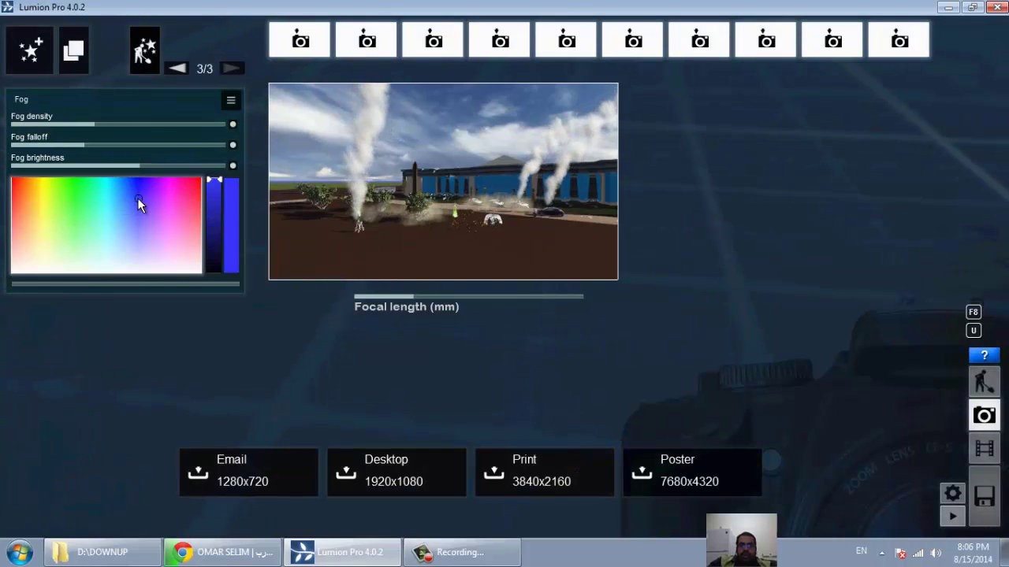
pyautogui.moveTo(95, 124); pyautogui.dragTo(144, 122)
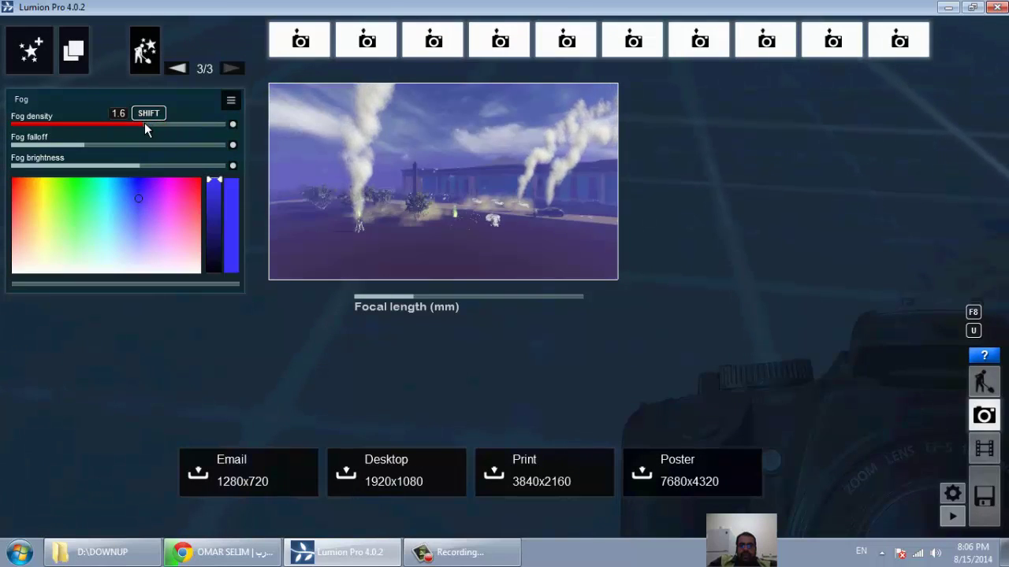
pyautogui.click(171, 197)
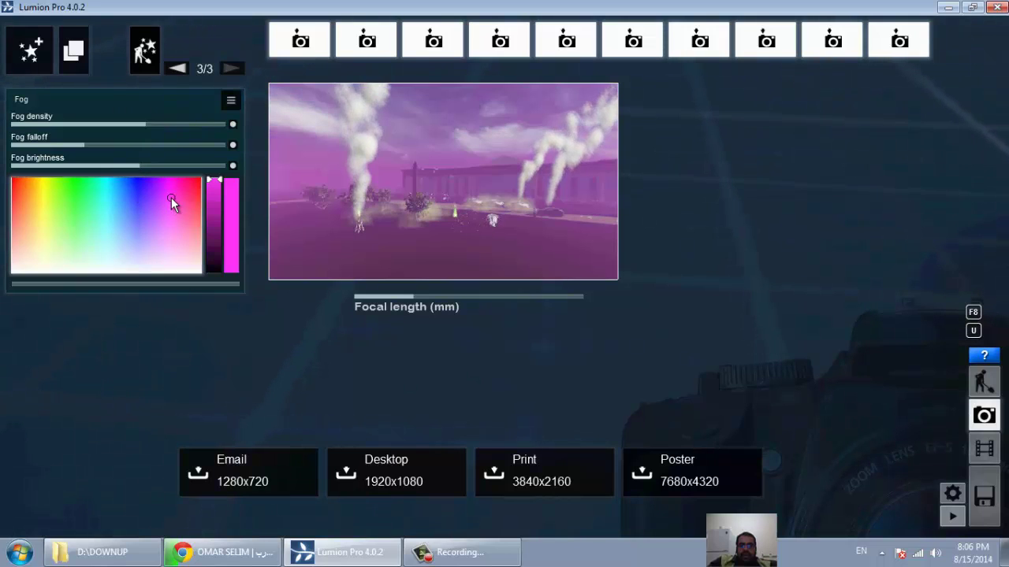
pyautogui.moveTo(69, 190)
pyautogui.mouseDown()
pyautogui.moveTo(19, 184)
pyautogui.moveTo(122, 284)
pyautogui.moveTo(108, 172)
pyautogui.mouseUp()
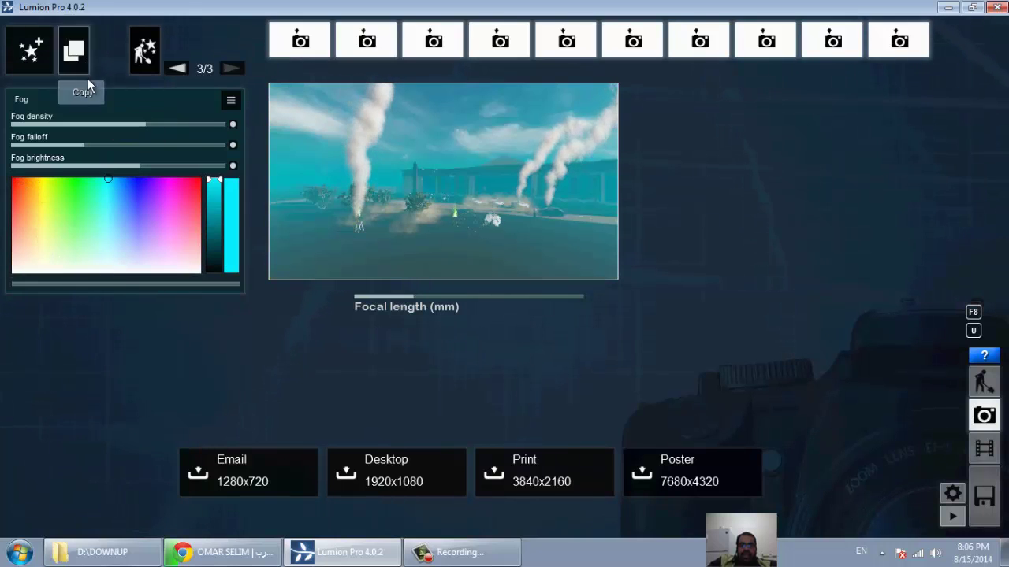
pyautogui.click(30, 50)
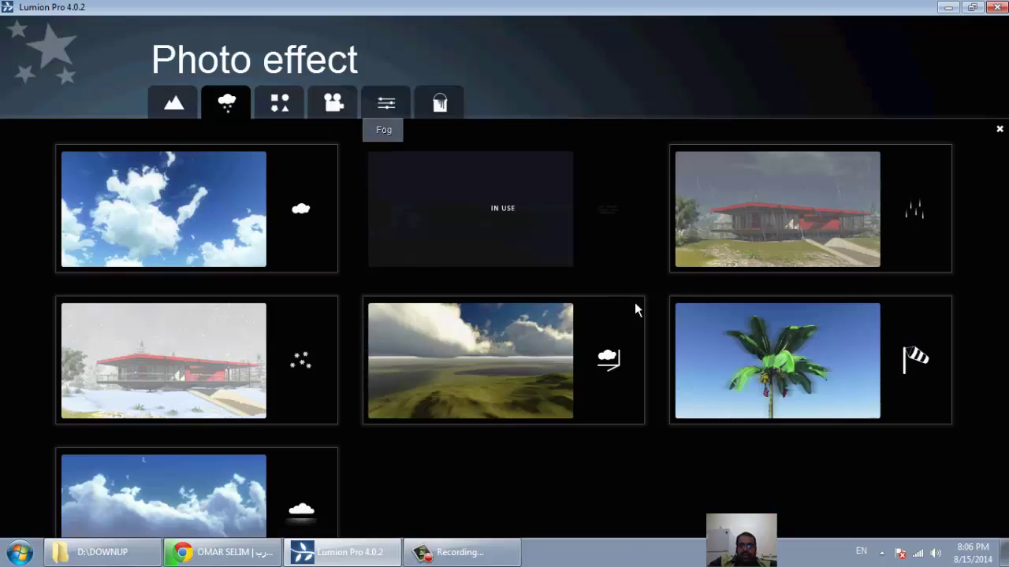
pyautogui.click(748, 340)
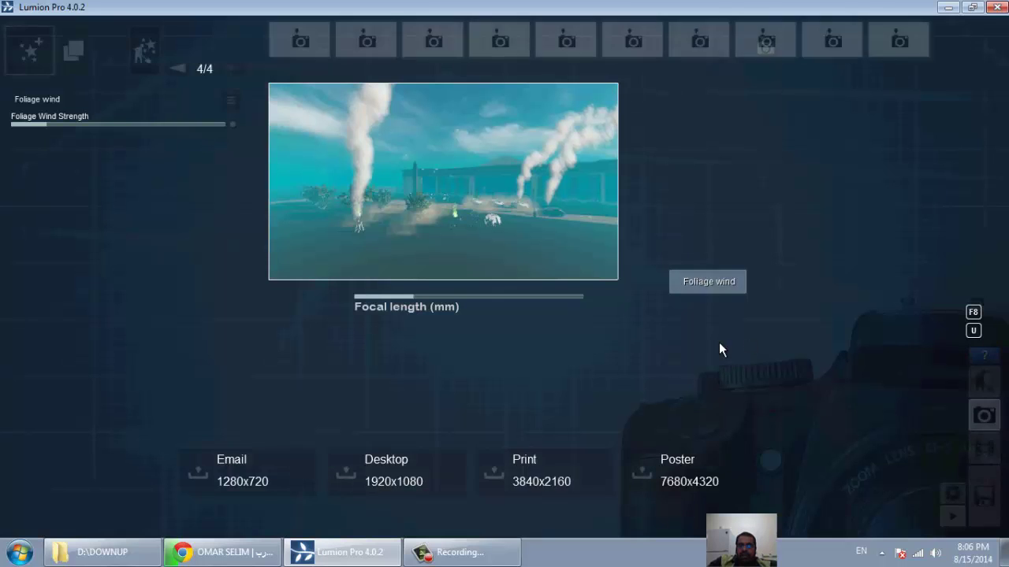
# Hide the Fog effect and remove the Sun study effect
pyautogui.click(178, 68)
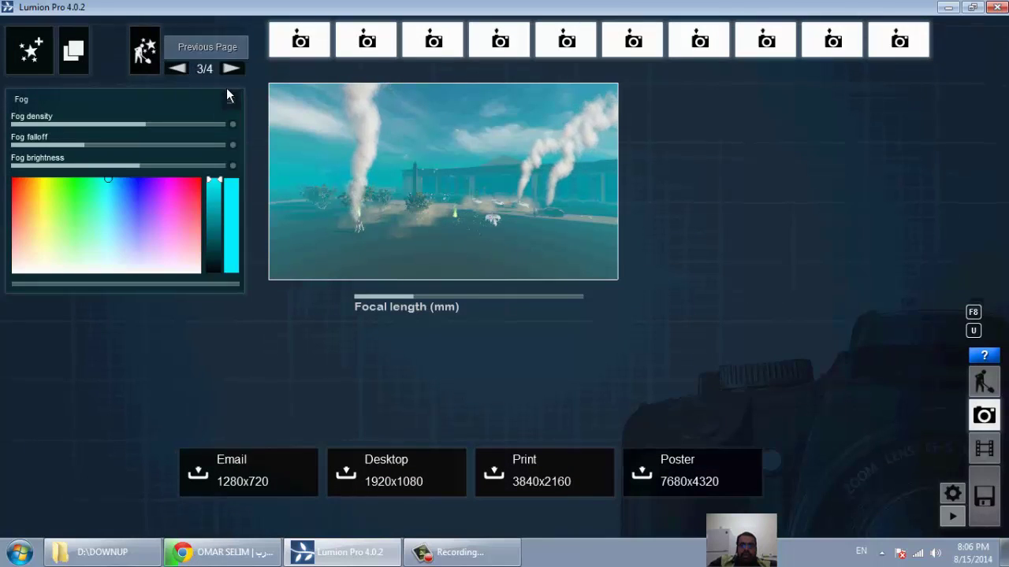
pyautogui.click(229, 97)
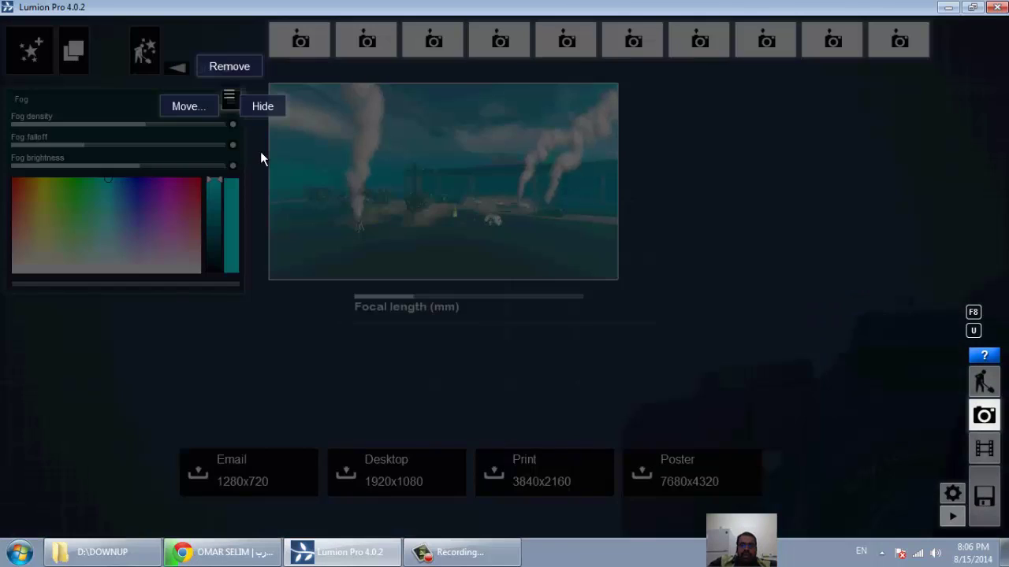
pyautogui.click(262, 106)
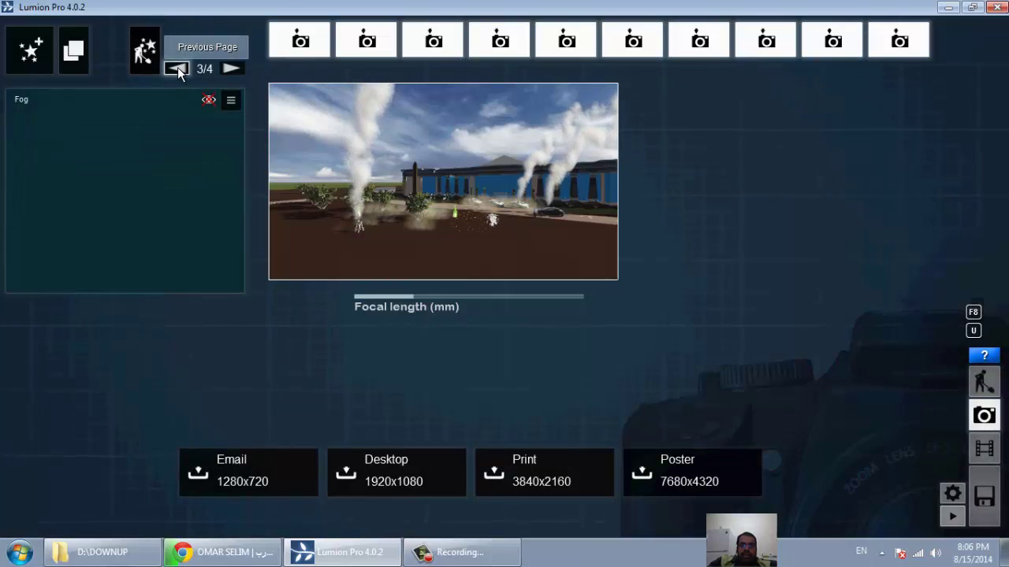
pyautogui.click(177, 69)
pyautogui.click(230, 101)
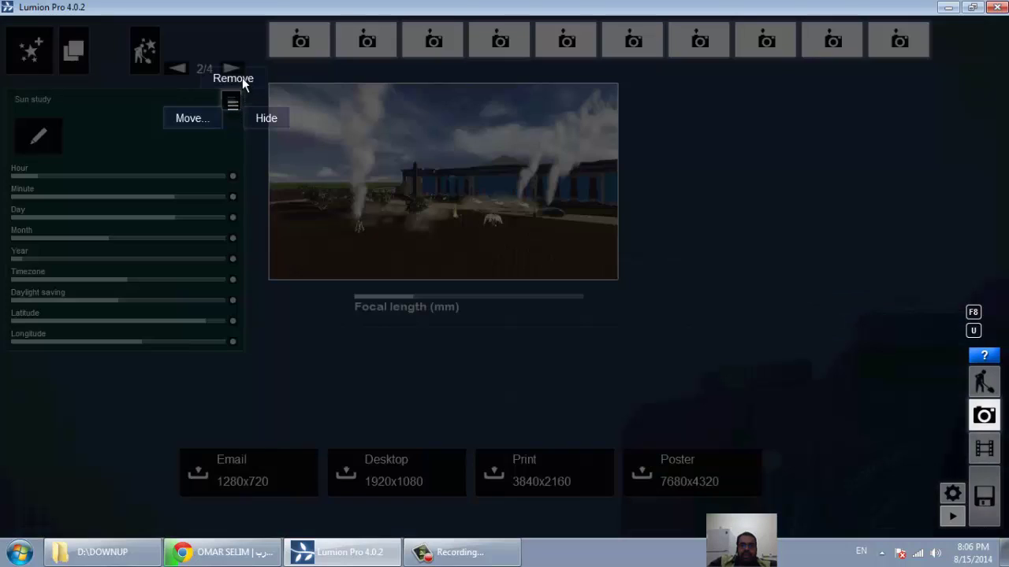
pyautogui.click(242, 77)
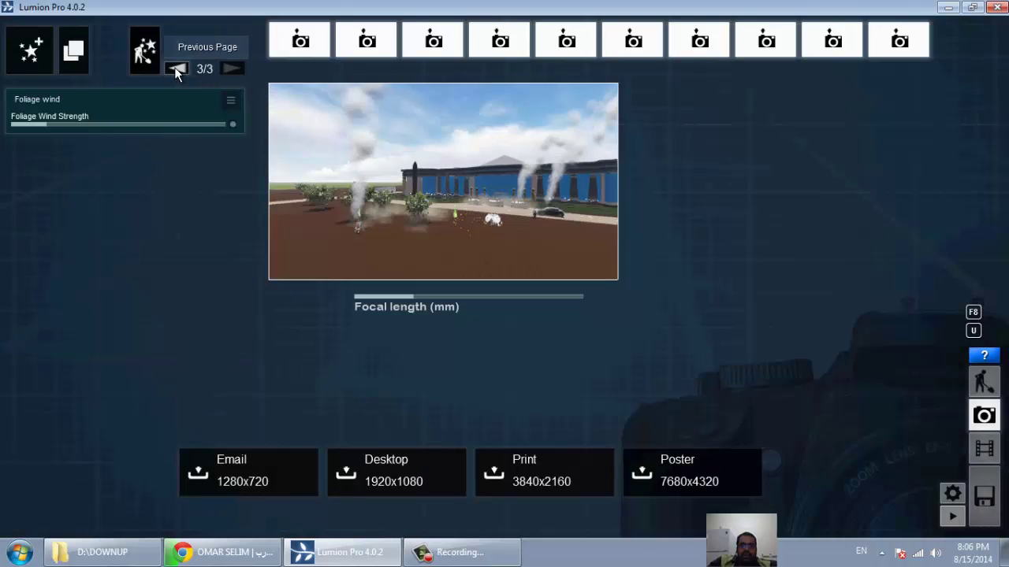
# Remove the Shadow effect and increase the Foliage wind strength
pyautogui.click(175, 69)
pyautogui.click(175, 70)
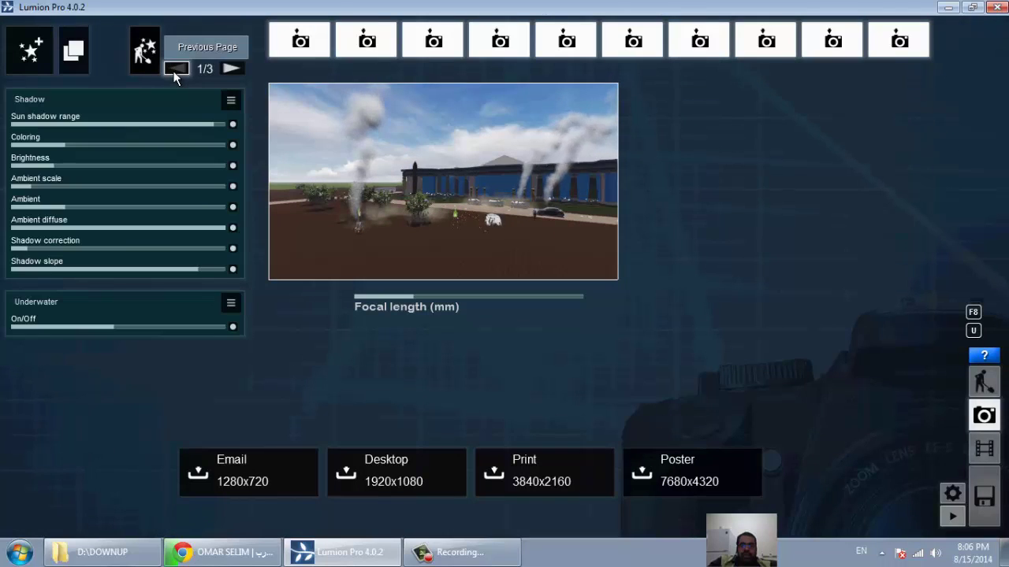
pyautogui.click(232, 101)
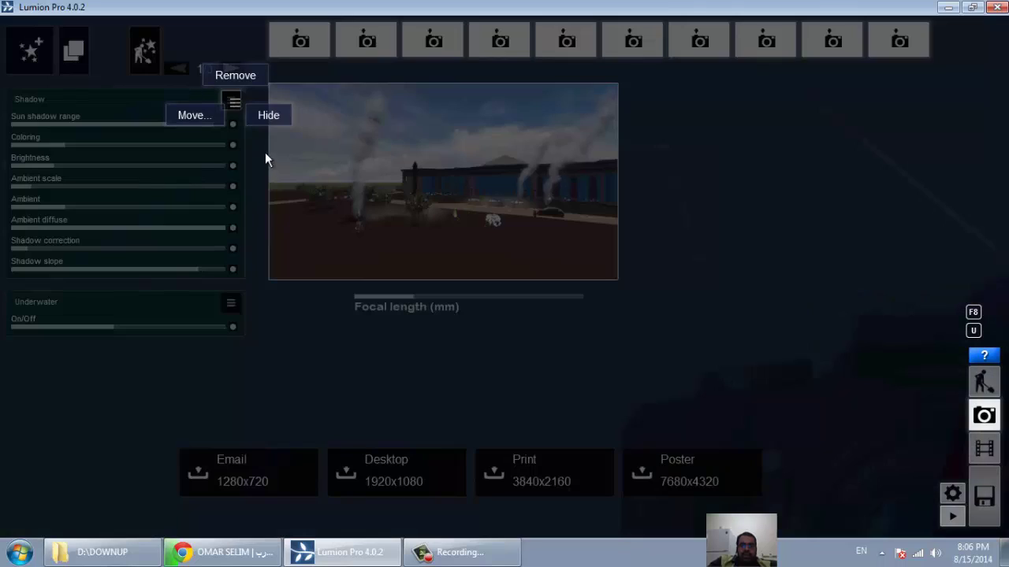
pyautogui.click(219, 74)
pyautogui.click(231, 71)
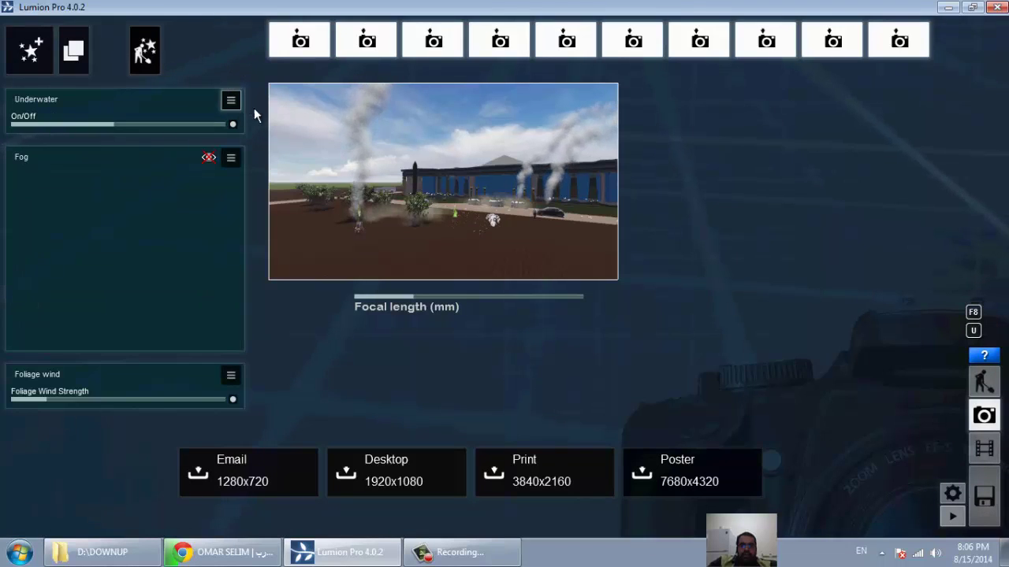
pyautogui.moveTo(155, 400); pyautogui.dragTo(167, 399)
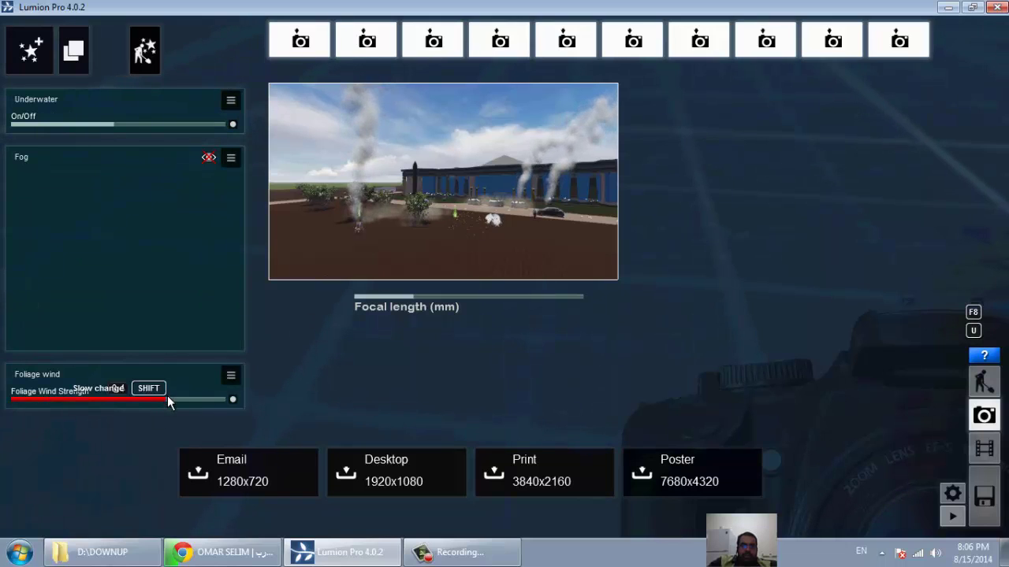
# Add a Handheld Camera effect with stronger shake and scratches and a longer focal length
pyautogui.click(30, 50)
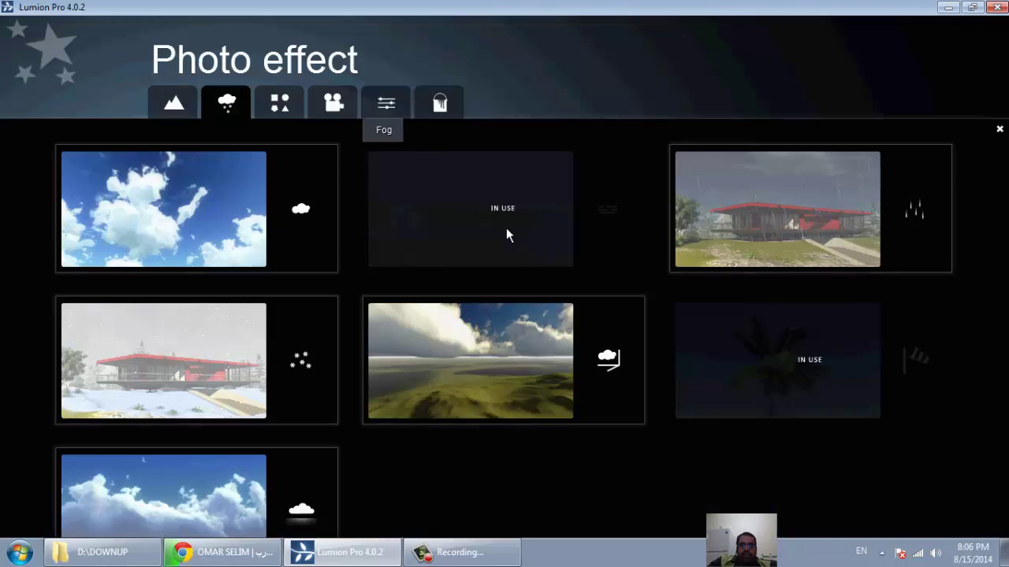
pyautogui.click(273, 114)
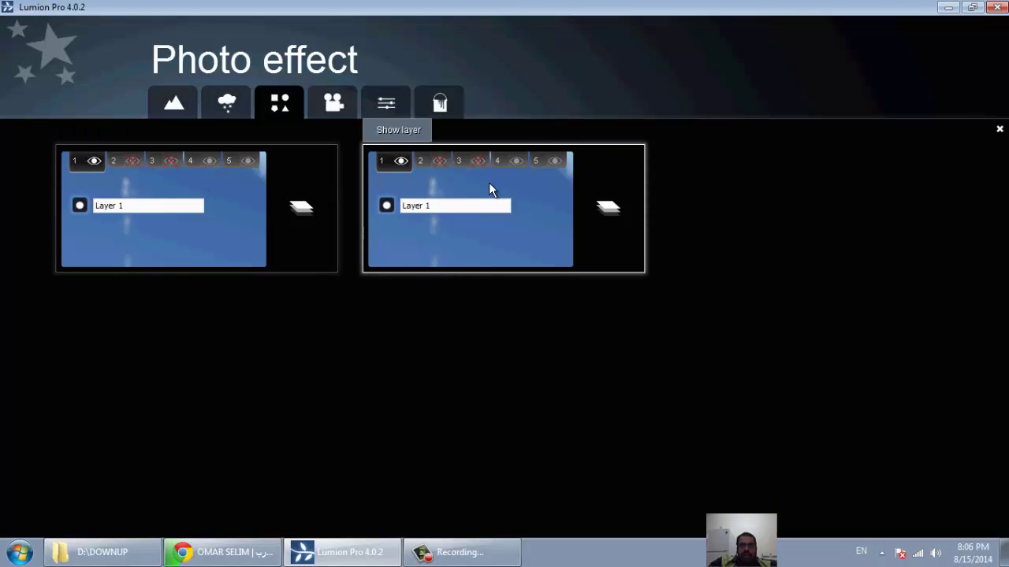
pyautogui.click(334, 108)
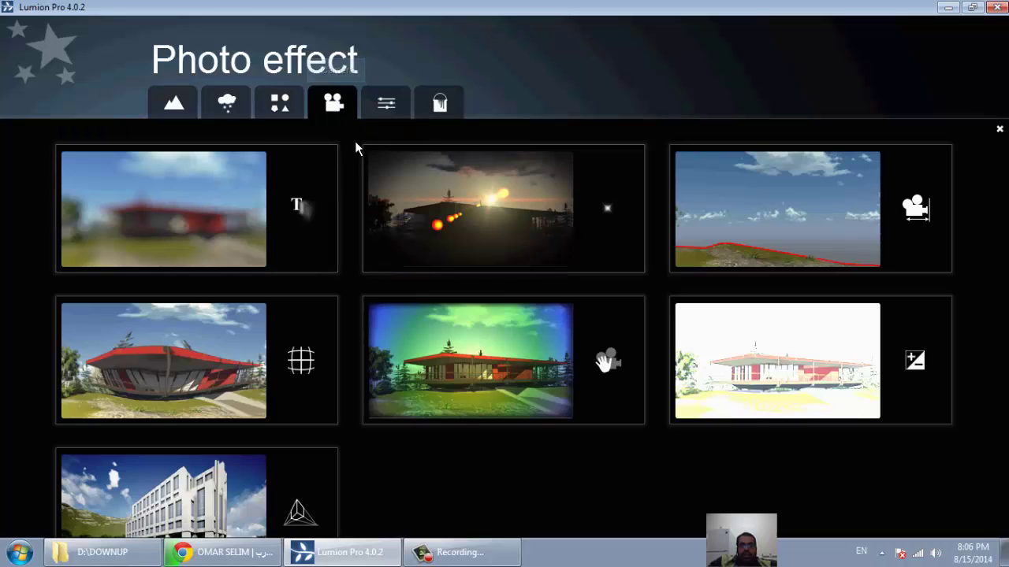
pyautogui.click(486, 371)
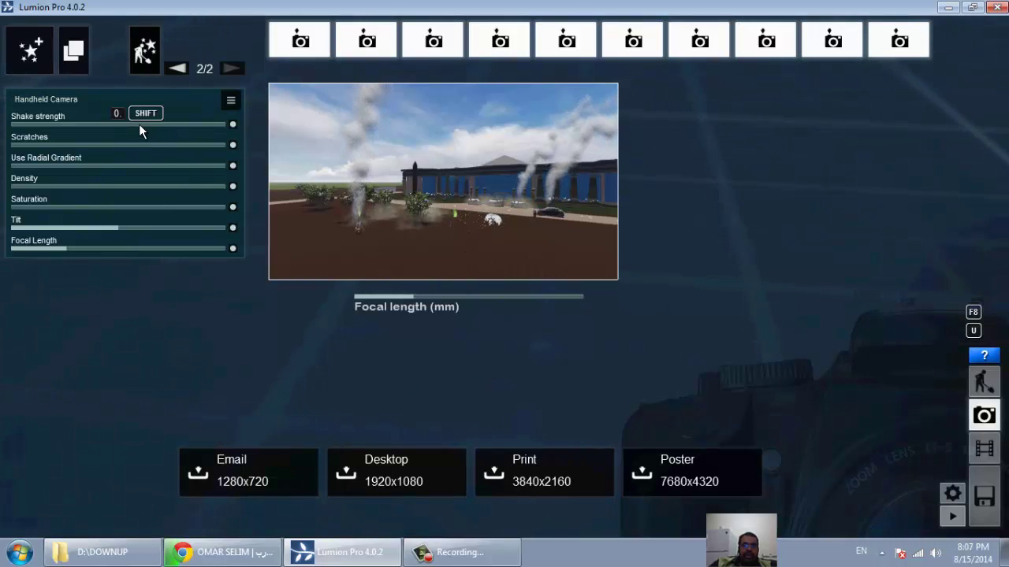
pyautogui.moveTo(140, 124)
pyautogui.mouseDown()
pyautogui.moveTo(169, 124)
pyautogui.moveTo(190, 144)
pyautogui.moveTo(115, 165)
pyautogui.moveTo(142, 189)
pyautogui.moveTo(93, 206)
pyautogui.mouseUp()
pyautogui.moveTo(88, 246); pyautogui.dragTo(186, 246)
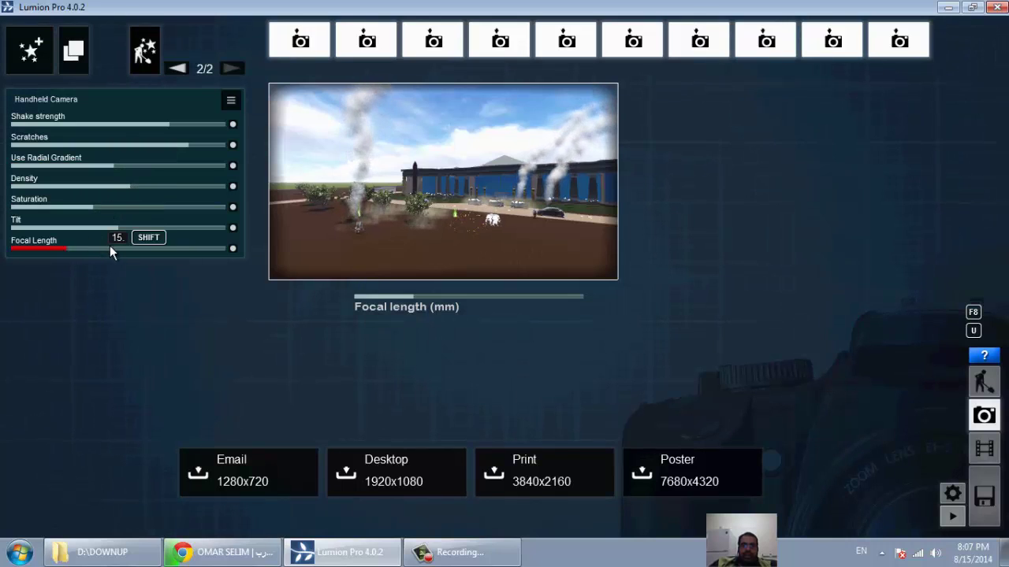
pyautogui.click(30, 51)
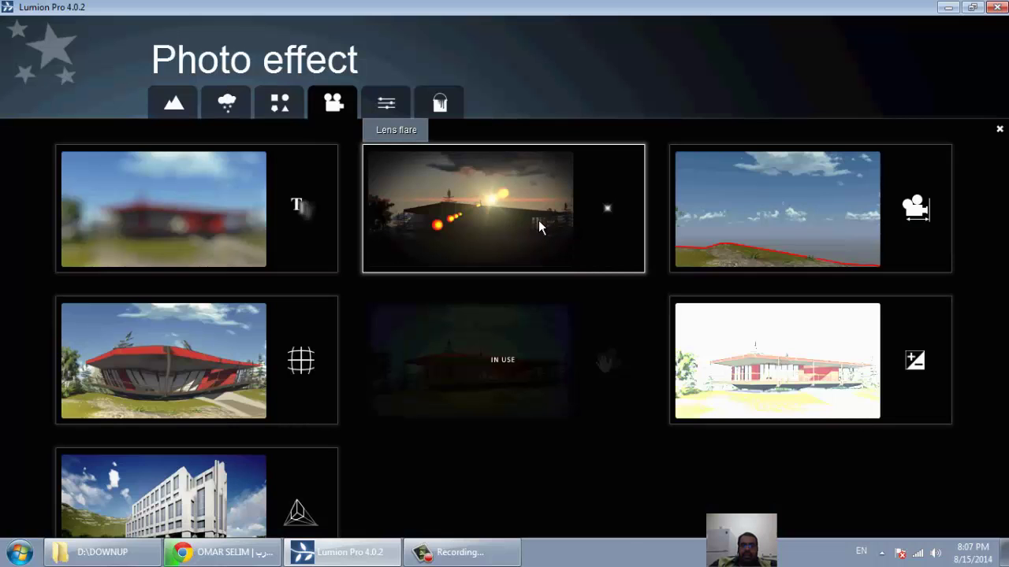
# Add a Lens flare with lower streak intensity and a higher streak count
pyautogui.click(539, 220)
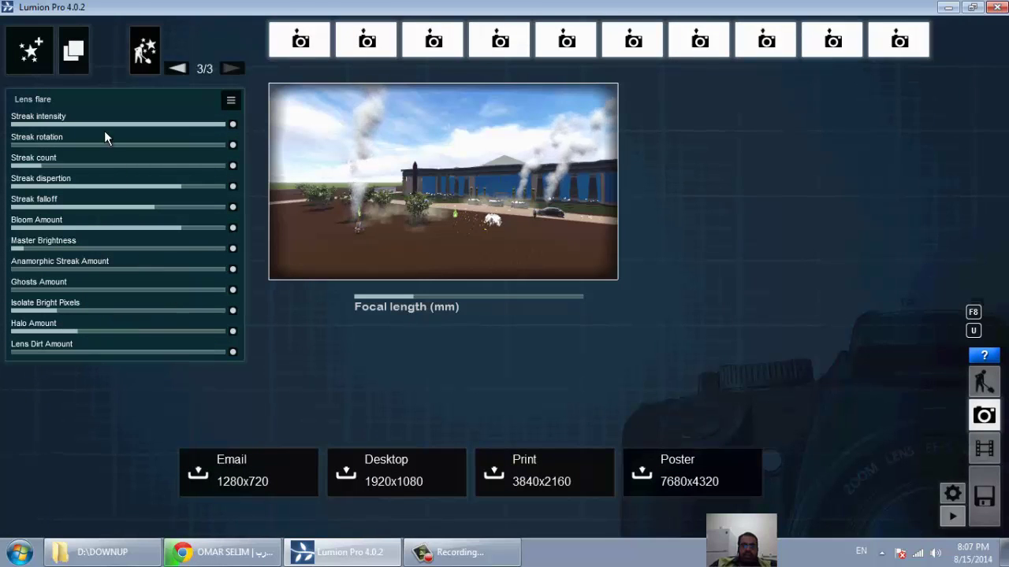
pyautogui.moveTo(127, 123)
pyautogui.mouseDown()
pyautogui.moveTo(52, 125)
pyautogui.moveTo(193, 148)
pyautogui.mouseUp()
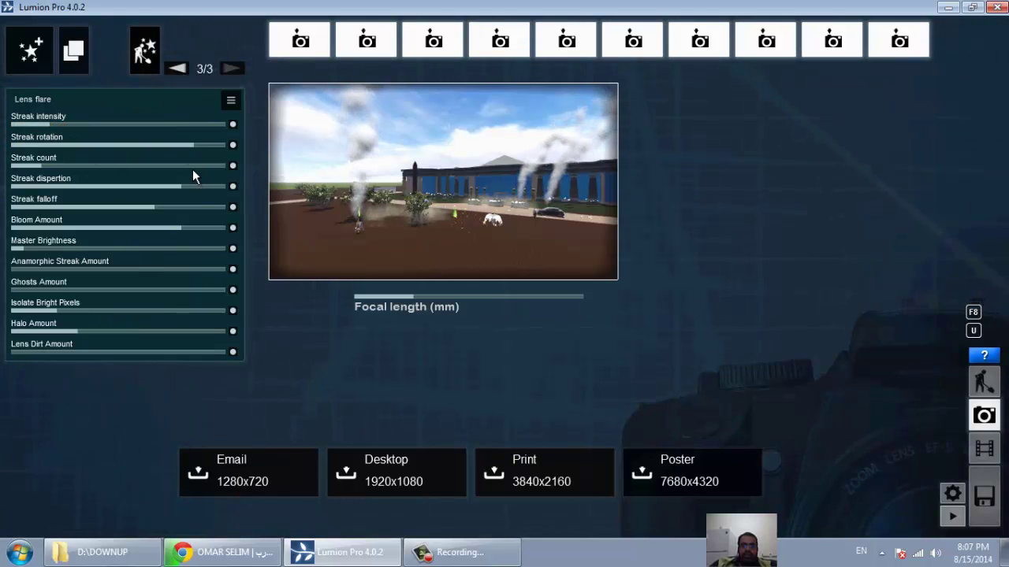
pyautogui.click(183, 165)
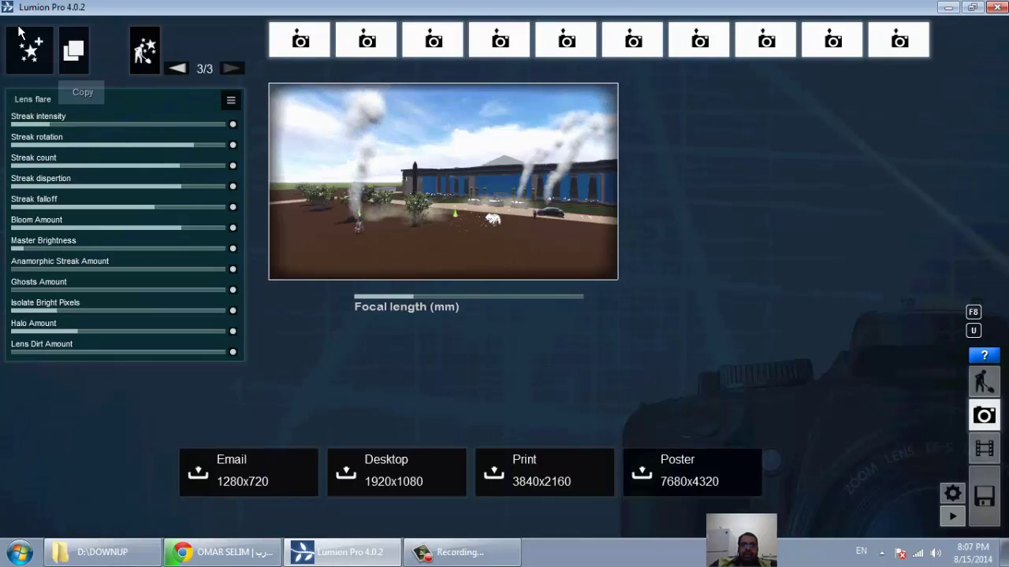
# Add a Vignette with softness 0 and amount about 0.9, then switch to Movie mode
pyautogui.click(32, 52)
pyautogui.click(380, 98)
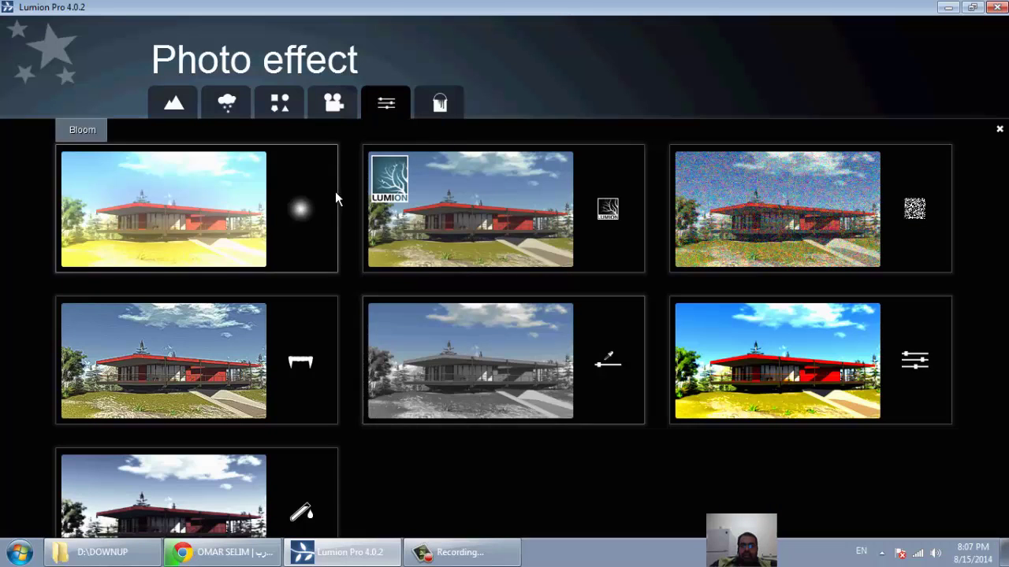
pyautogui.click(290, 105)
pyautogui.click(376, 108)
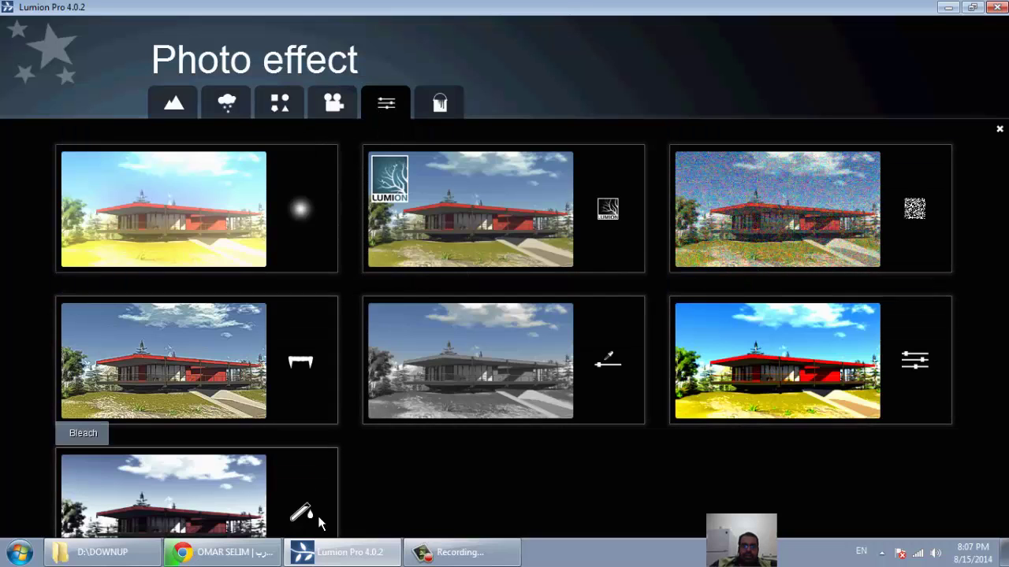
pyautogui.click(439, 102)
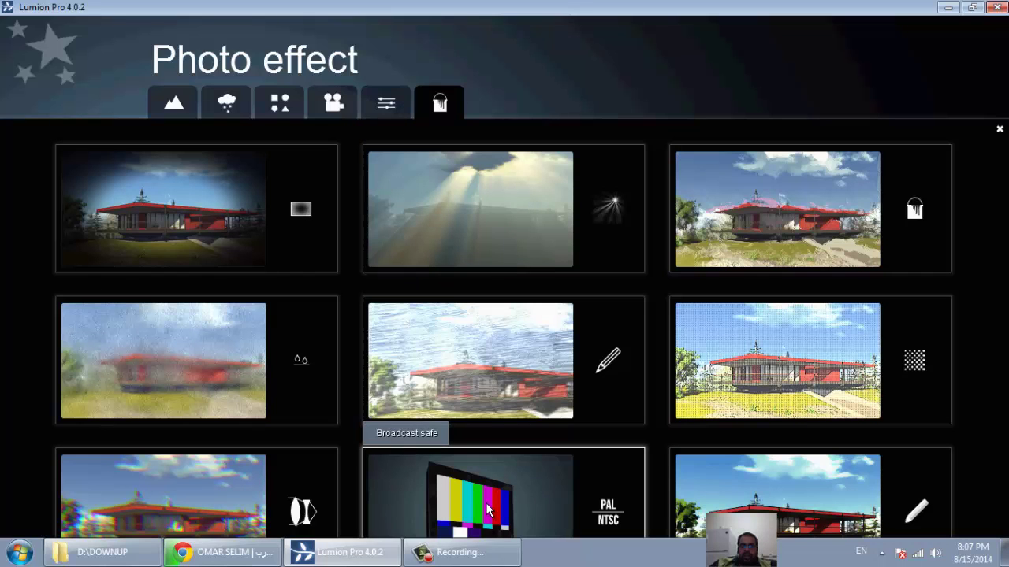
pyautogui.click(225, 224)
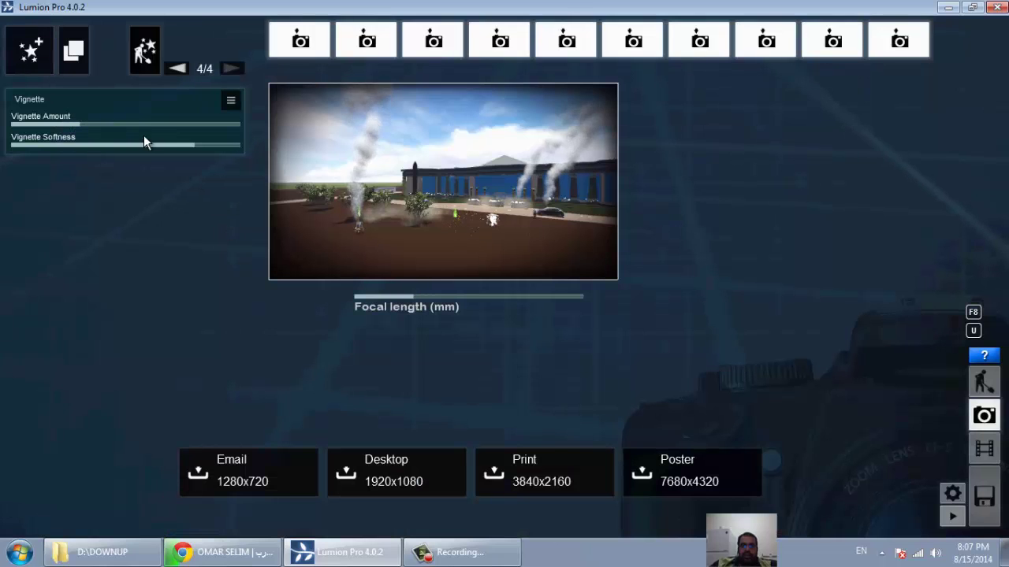
pyautogui.moveTo(130, 145); pyautogui.dragTo(17, 144)
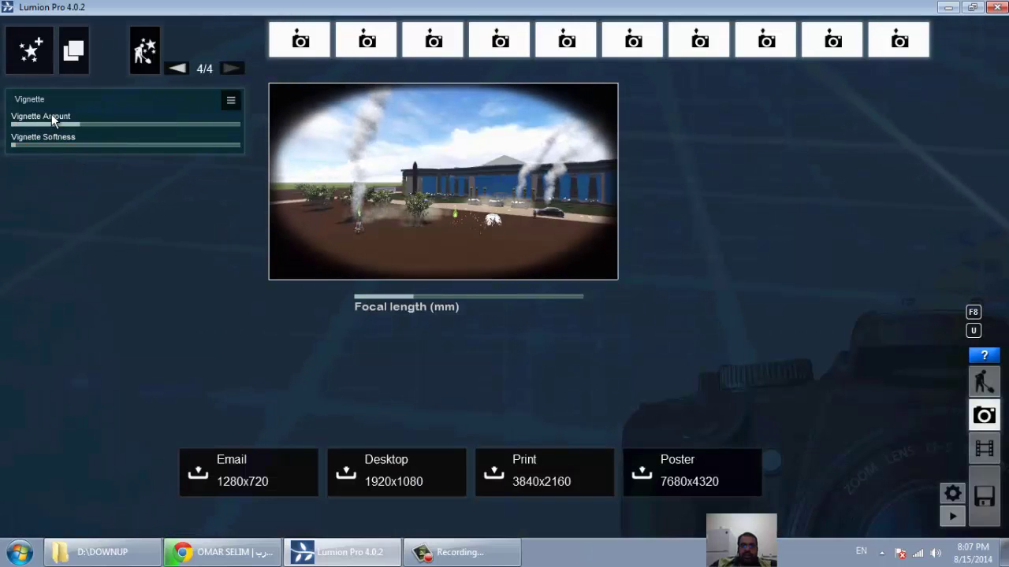
pyautogui.moveTo(79, 124)
pyautogui.mouseDown()
pyautogui.moveTo(219, 126)
pyautogui.moveTo(70, 73)
pyautogui.mouseUp()
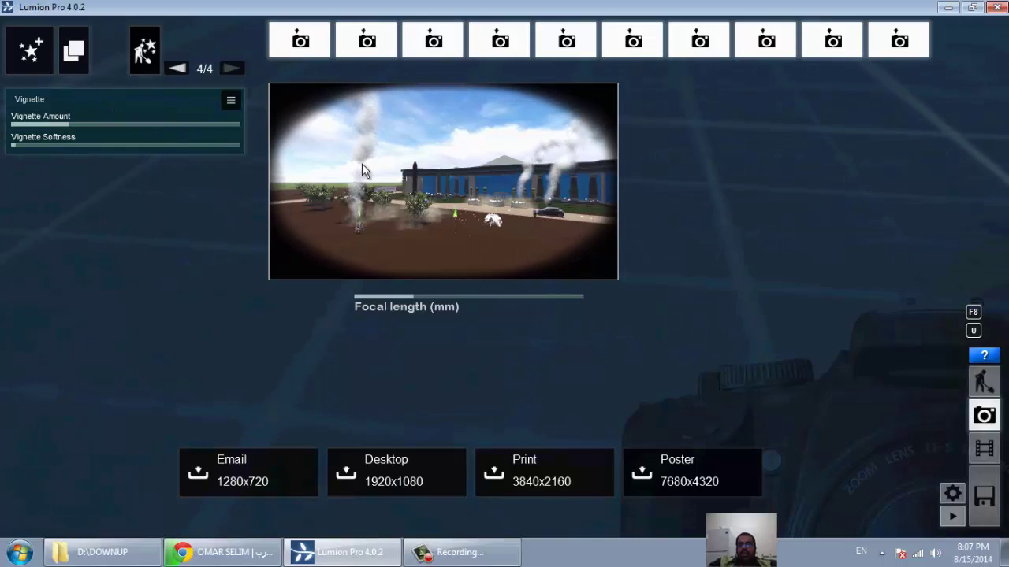
pyautogui.click(979, 461)
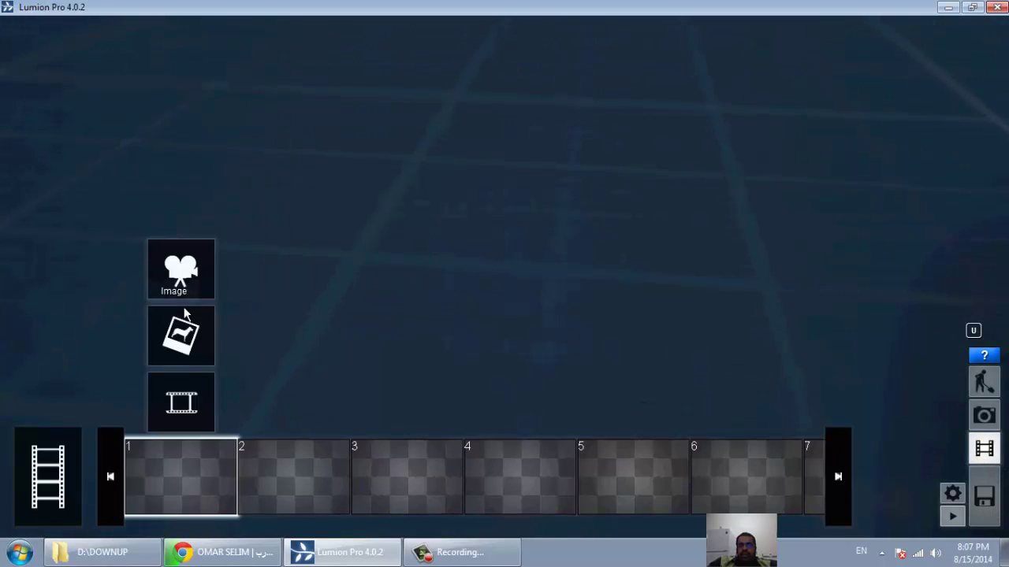
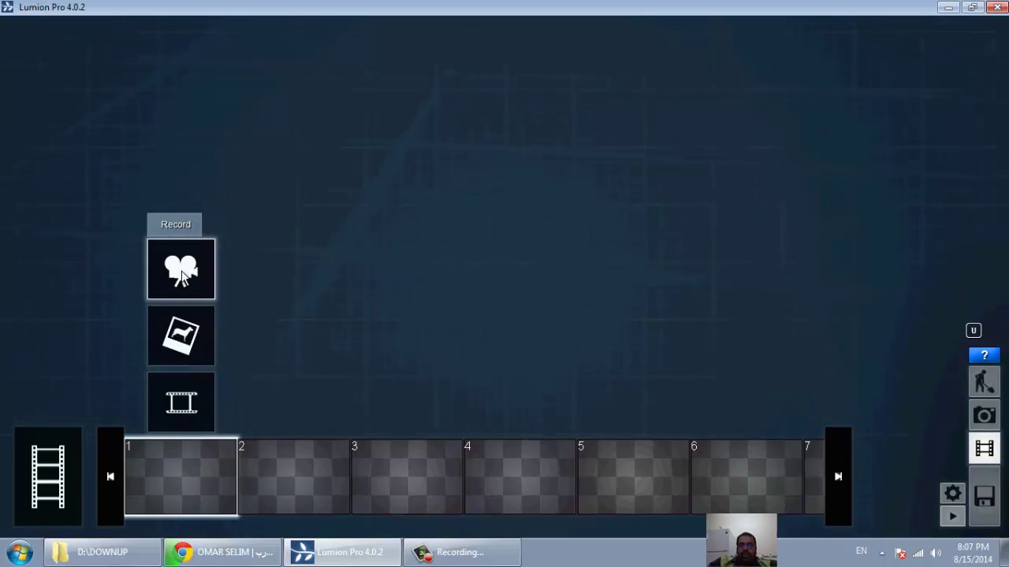
# Insert an empty placeholder image clip into slot 1, dismissing its clip export settings
pyautogui.click(182, 333)
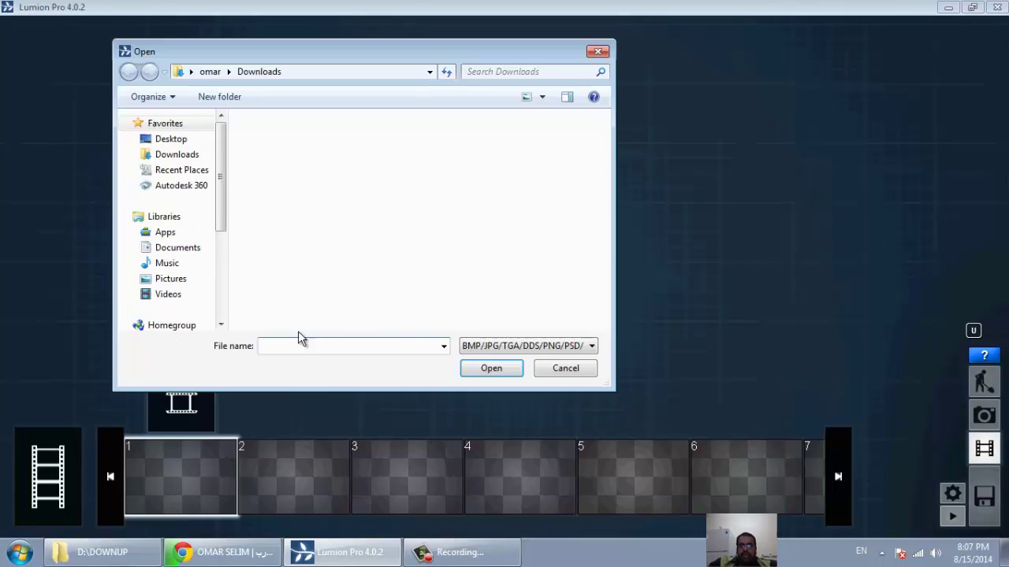
pyautogui.click(545, 372)
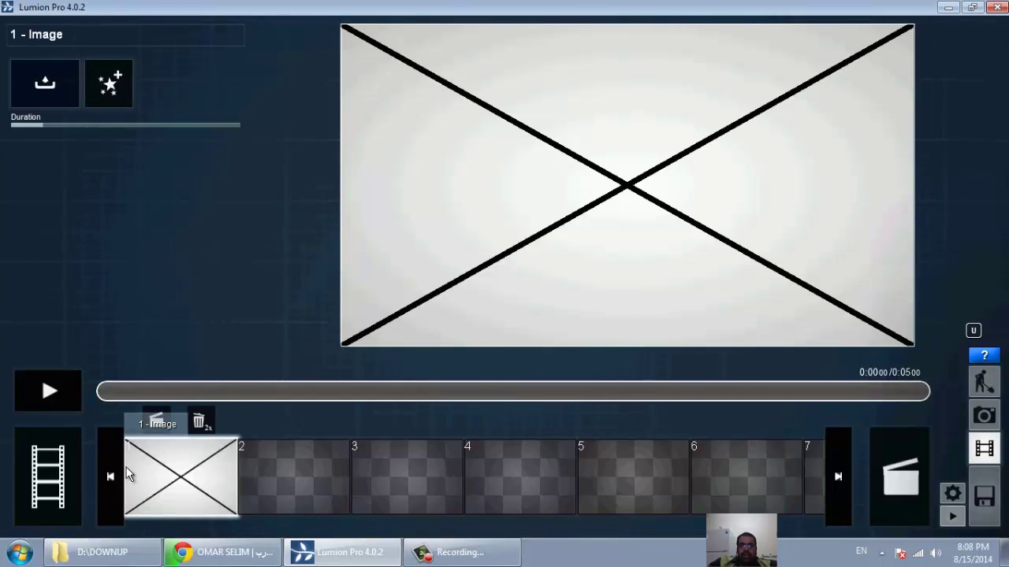
pyautogui.click(157, 424)
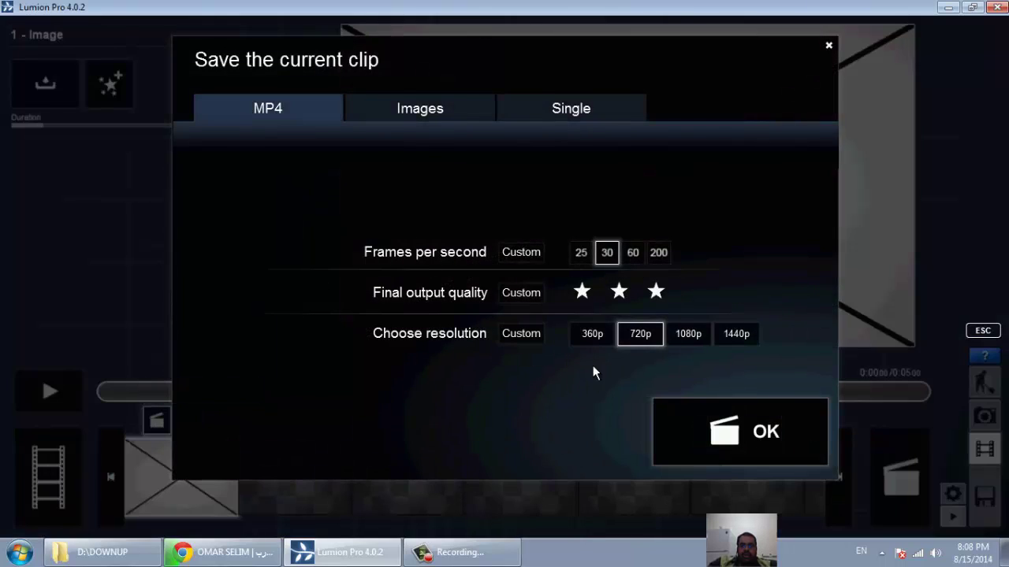
pyautogui.press('Escape')
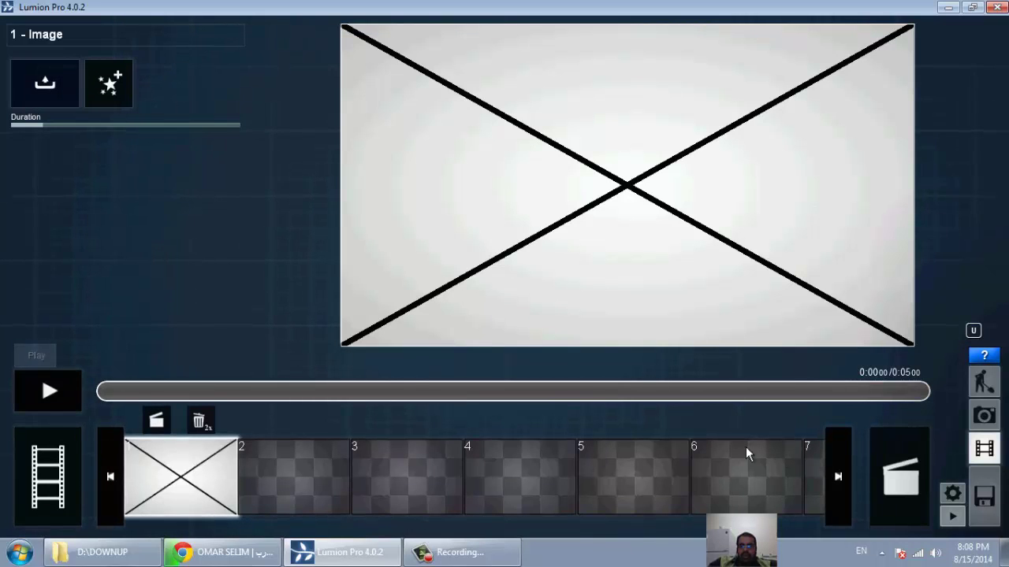
# Glance at Photo mode, return to the whole movie, and reselect clip 1 for editing
pyautogui.click(985, 419)
pyautogui.click(990, 449)
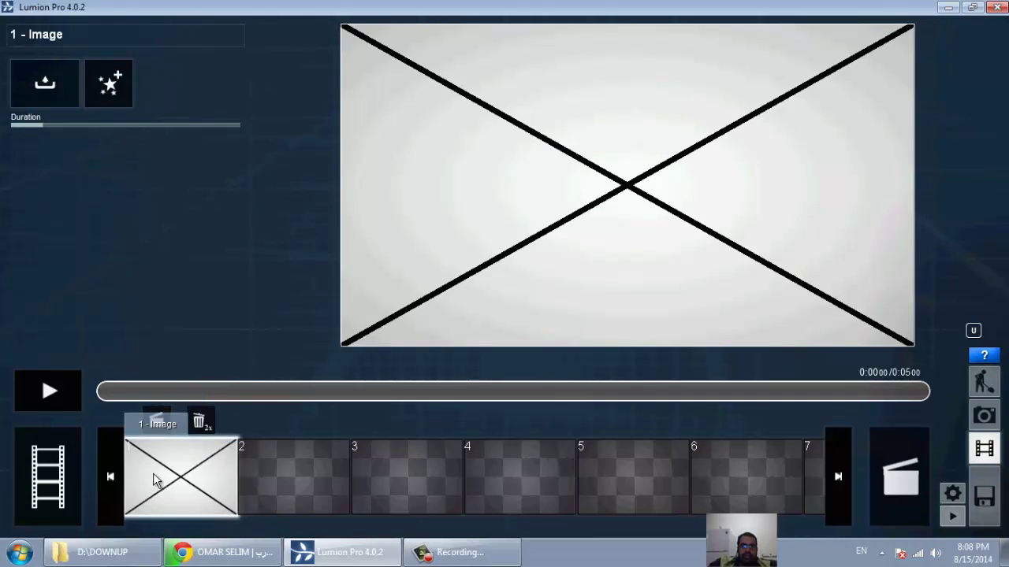
pyautogui.click(45, 465)
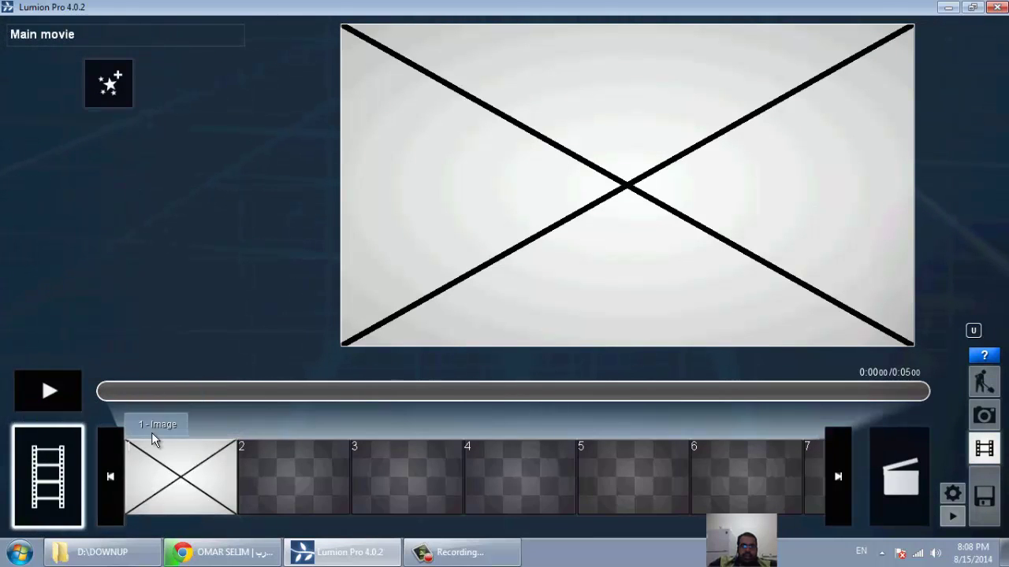
pyautogui.click(163, 473)
pyautogui.moveTo(181, 476)
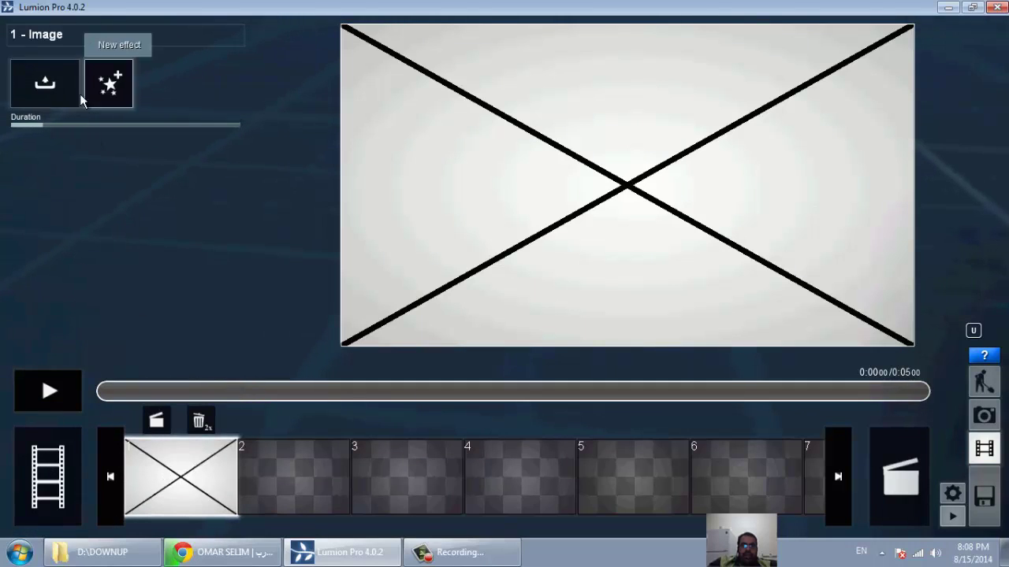
# Replace the image clip with a new recorded camera clip and capture its first two keyframes
pyautogui.click(199, 422)
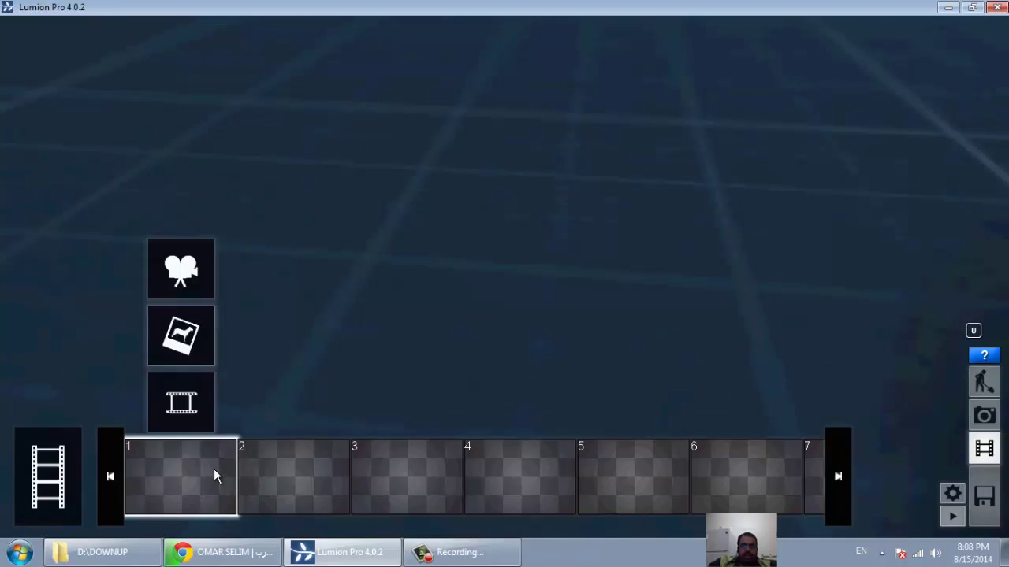
pyautogui.click(172, 272)
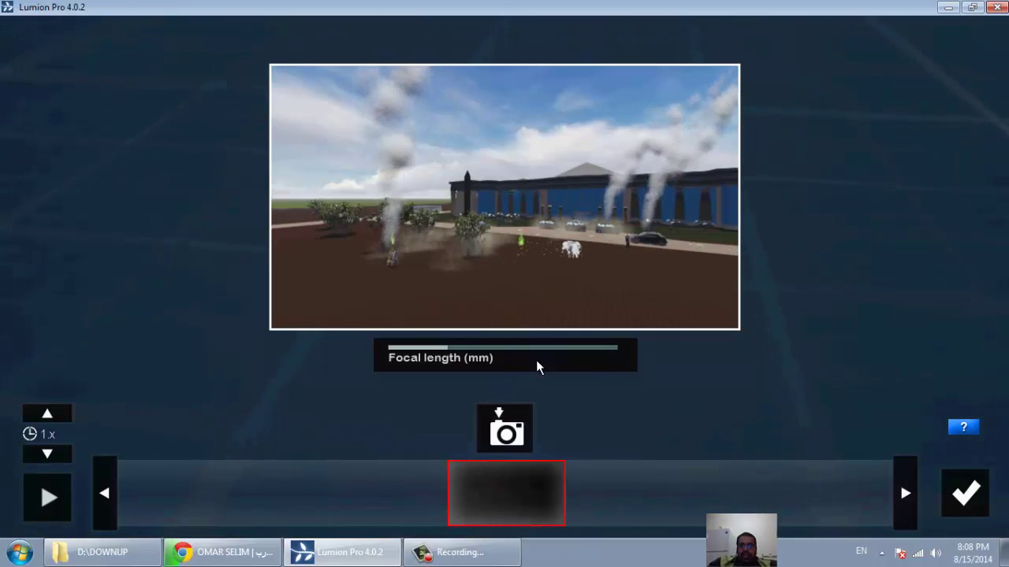
pyautogui.click(503, 422)
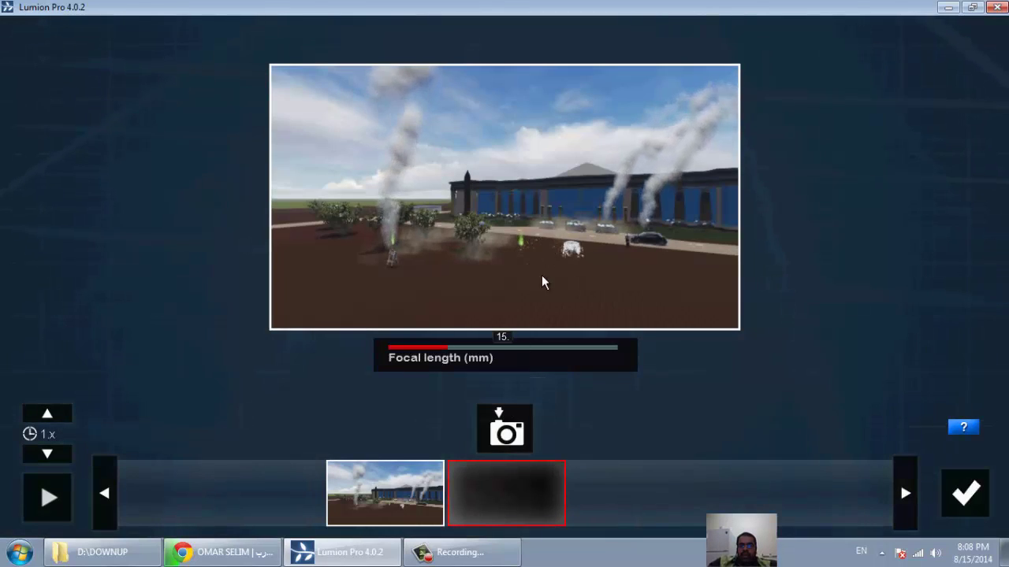
pyautogui.moveTo(530, 226); pyautogui.dragTo(523, 338, button='right')
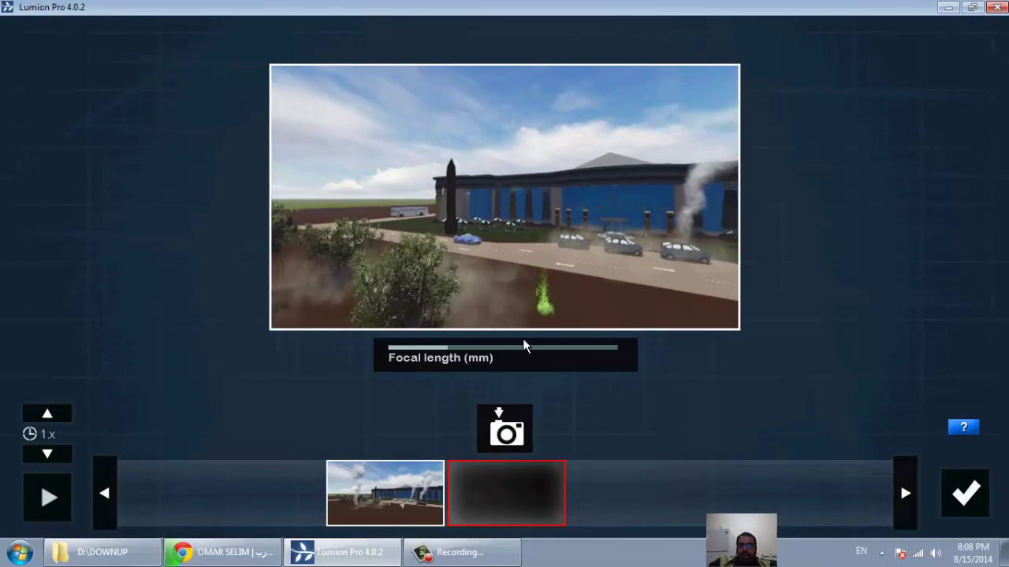
pyautogui.click(505, 429)
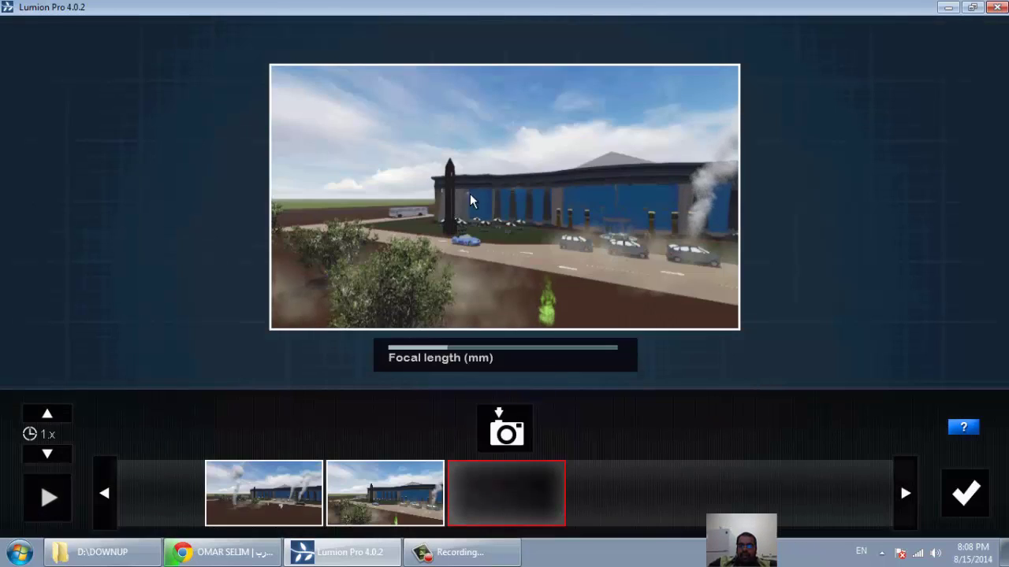
# Turn and tilt the camera toward the building, capture two more keyframes, then raise the camera
pyautogui.moveTo(471, 201); pyautogui.dragTo(491, 214, button='right')
pyautogui.moveTo(400, 180)
pyautogui.mouseDown(button='right')
pyautogui.moveTo(397, 154)
pyautogui.moveTo(479, 157)
pyautogui.moveTo(337, 174)
pyautogui.moveTo(350, 200)
pyautogui.moveTo(439, 182)
pyautogui.moveTo(369, 245)
pyautogui.moveTo(456, 245)
pyautogui.moveTo(589, 177)
pyautogui.moveTo(374, 164)
pyautogui.moveTo(351, 197)
pyautogui.mouseUp(button='right')
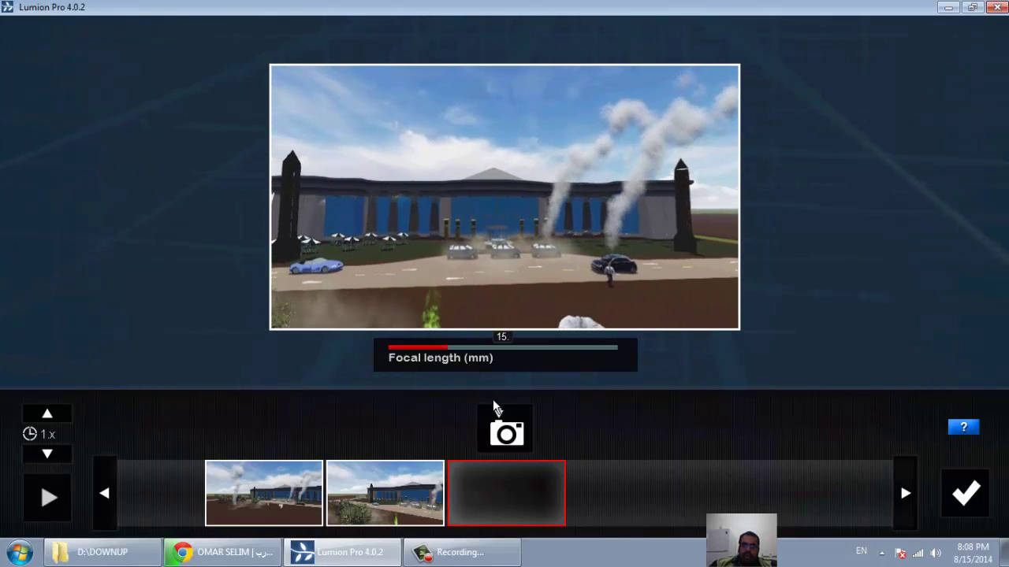
pyautogui.click(516, 432)
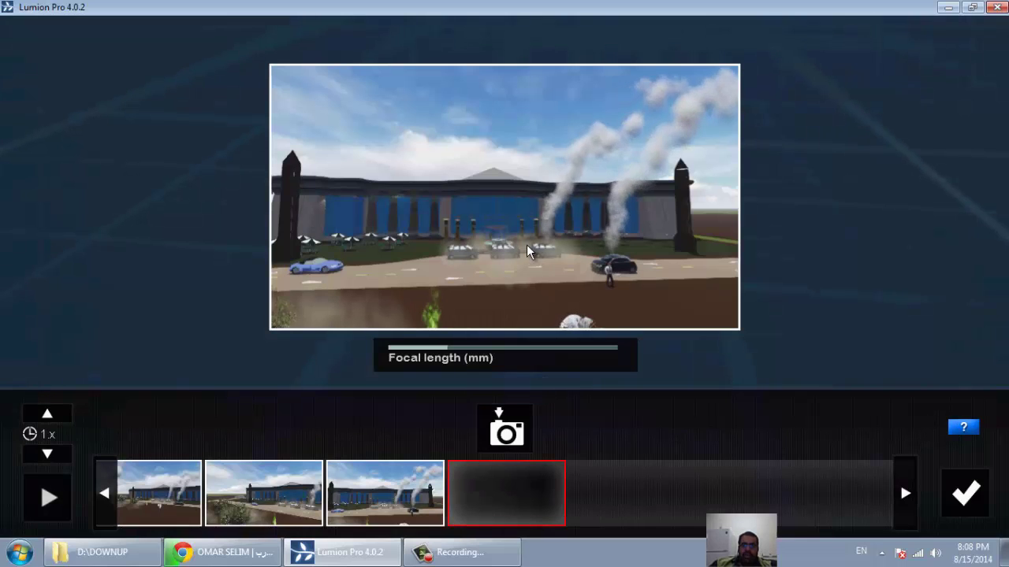
pyautogui.moveTo(526, 244); pyautogui.dragTo(519, 293, button='right')
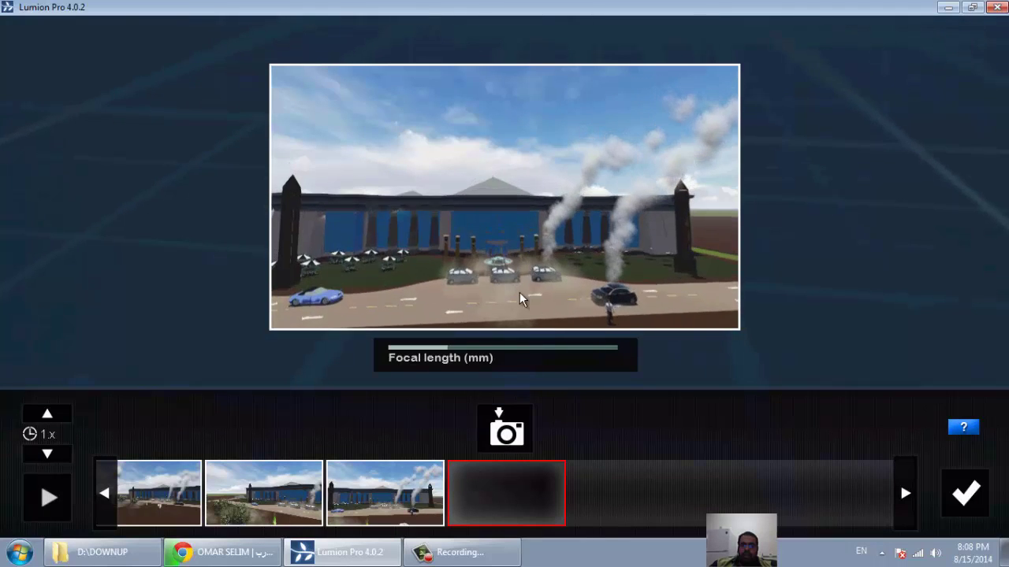
pyautogui.click(505, 430)
pyautogui.press('q')
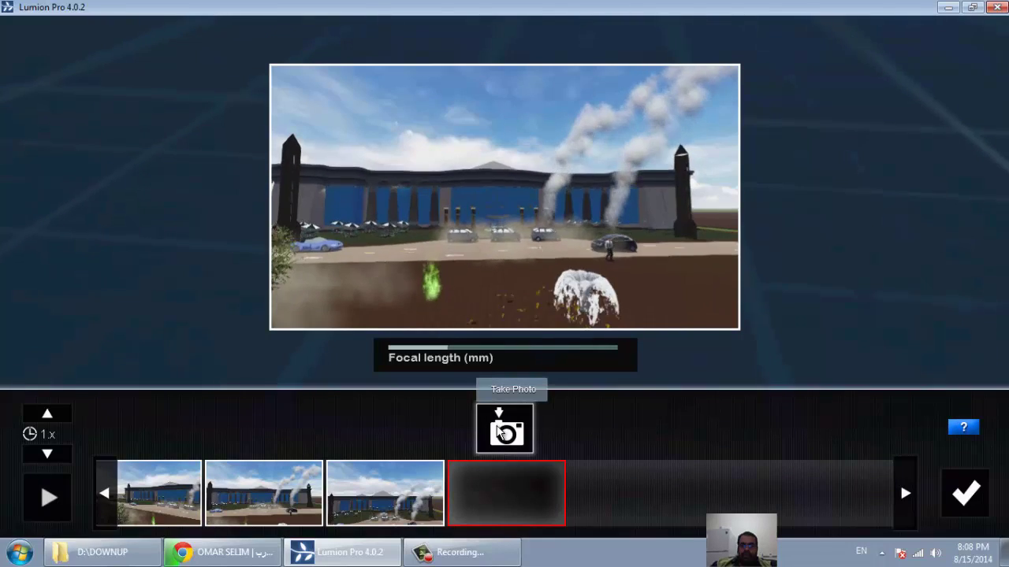
# Capture keyframes while sliding along and moving in toward the building front
pyautogui.click(498, 427)
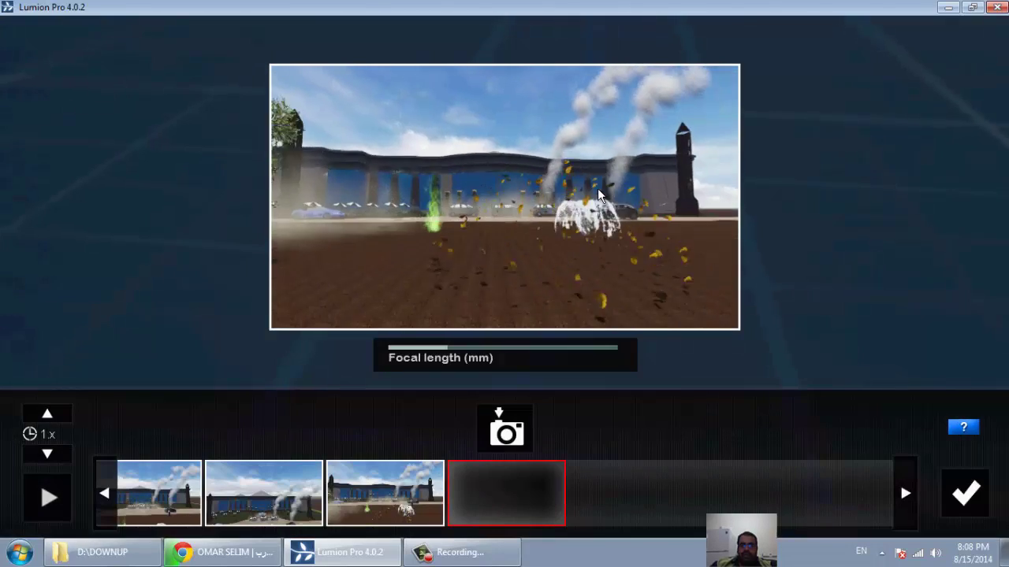
pyautogui.press('d')
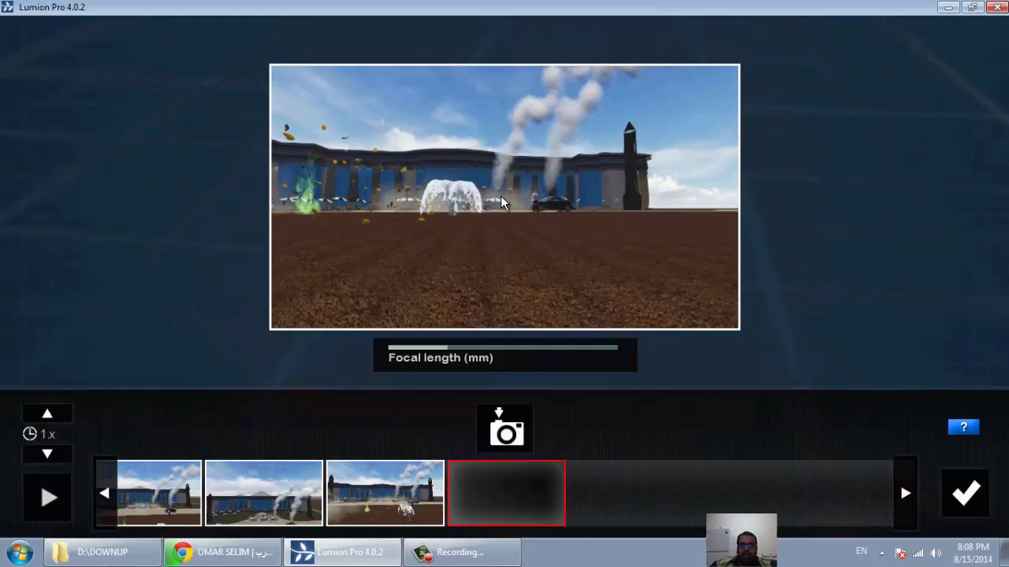
pyautogui.press('d')
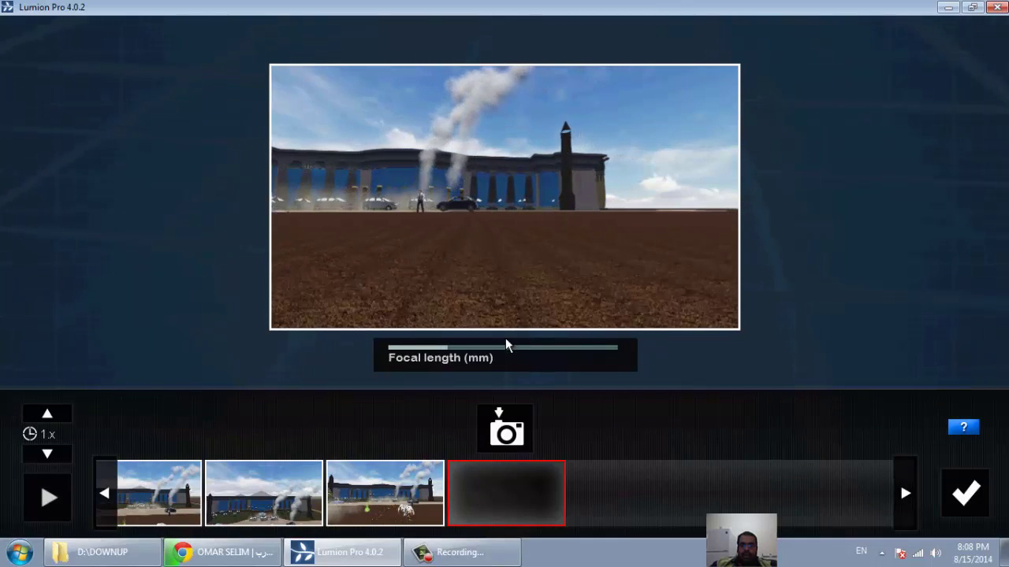
pyautogui.click(507, 423)
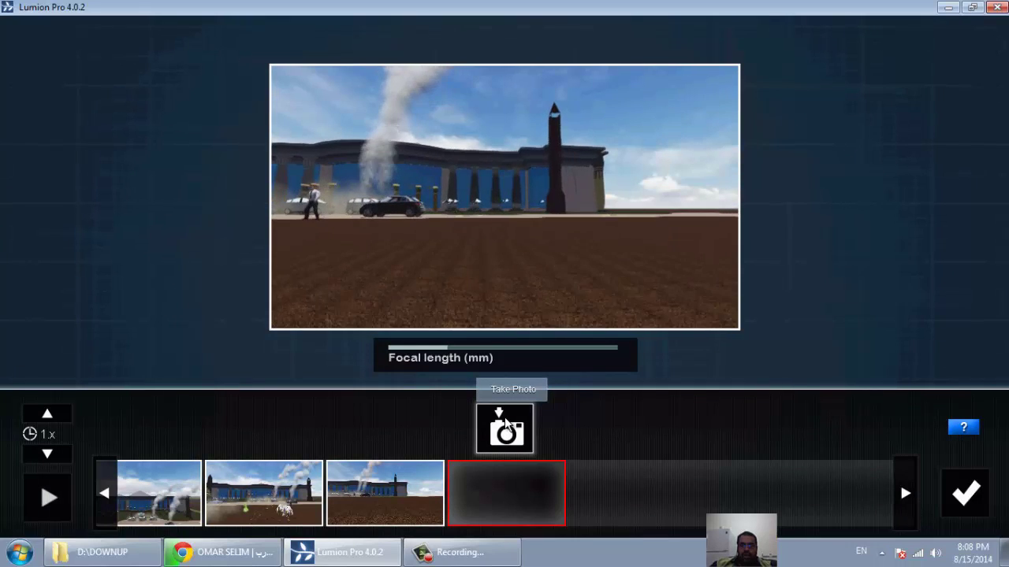
pyautogui.press('w')
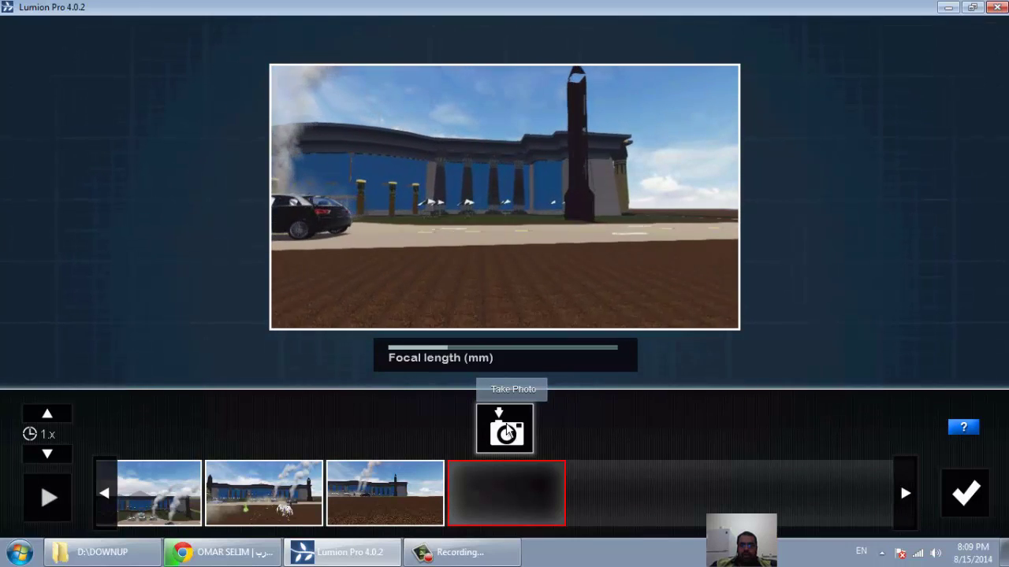
pyautogui.click(508, 432)
pyautogui.press('w')
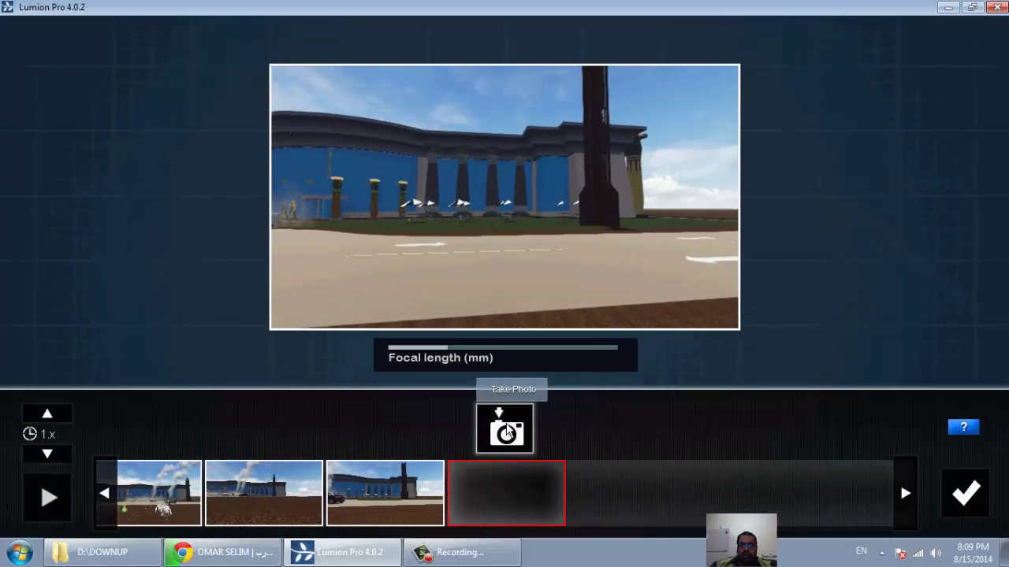
pyautogui.click(508, 432)
# Add keyframes sliding right past the obelisk to the building corner
pyautogui.press('d')
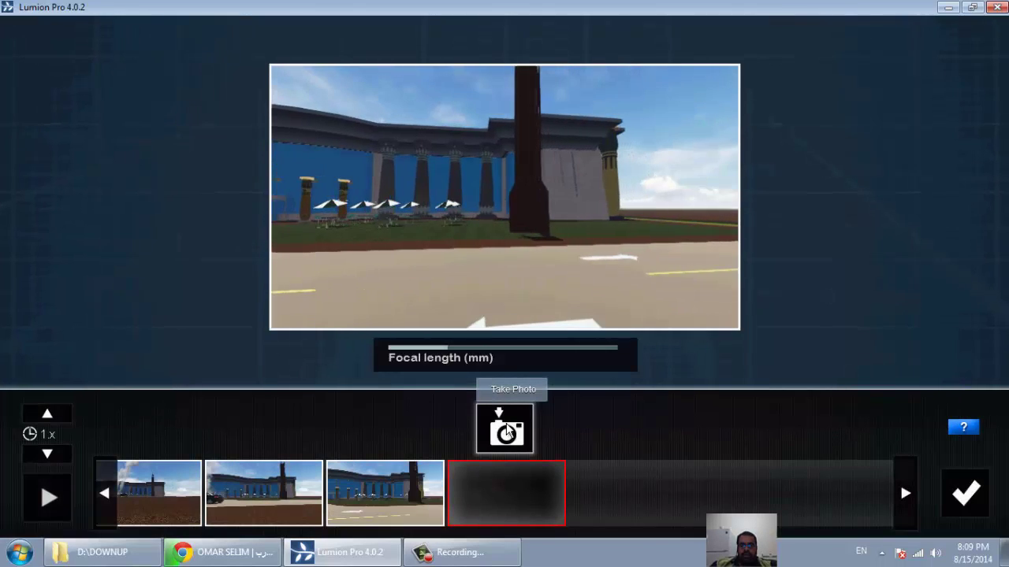
pyautogui.click(506, 429)
pyautogui.press('d')
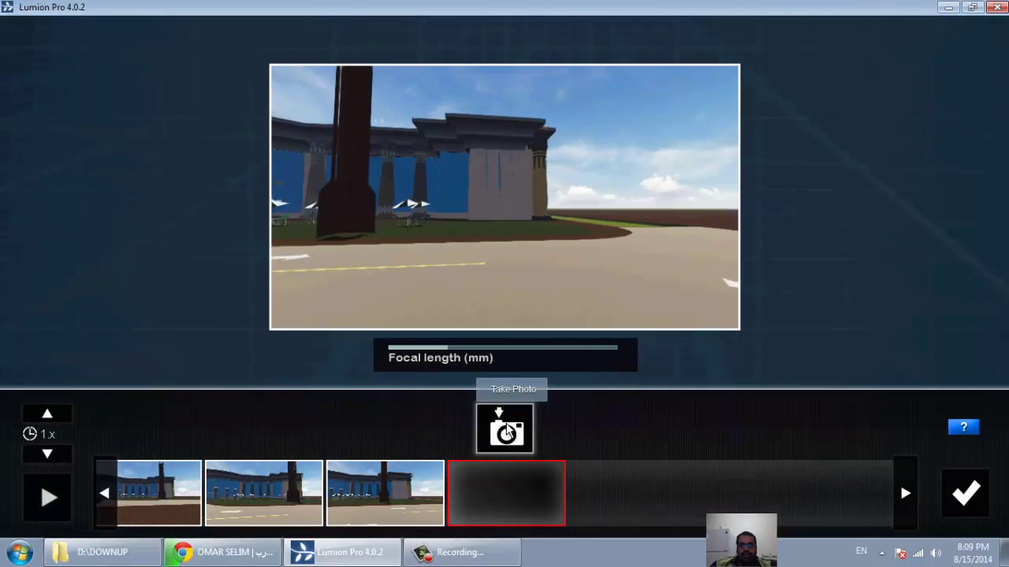
pyautogui.click(507, 429)
pyautogui.click(508, 432)
pyautogui.press('d')
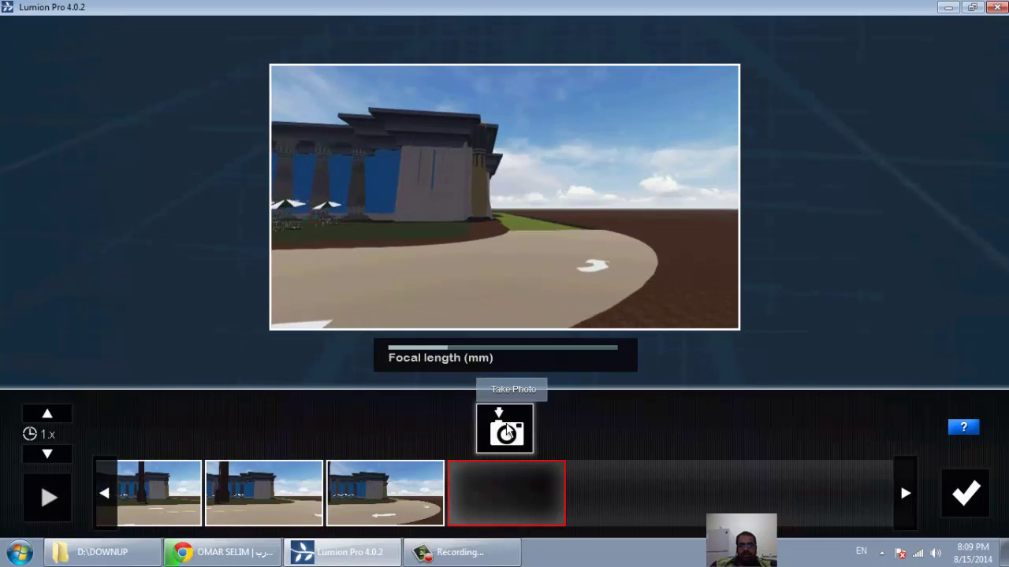
pyautogui.click(508, 432)
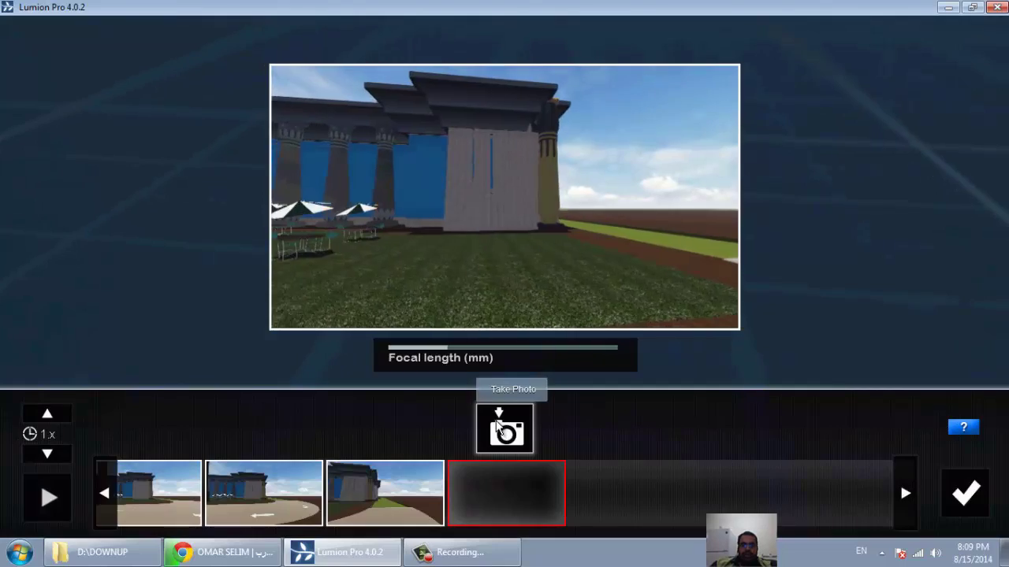
pyautogui.click(504, 429)
# Pull back past the colonnade and cars, capturing wide keyframes aimed at the walking man
pyautogui.press('a')
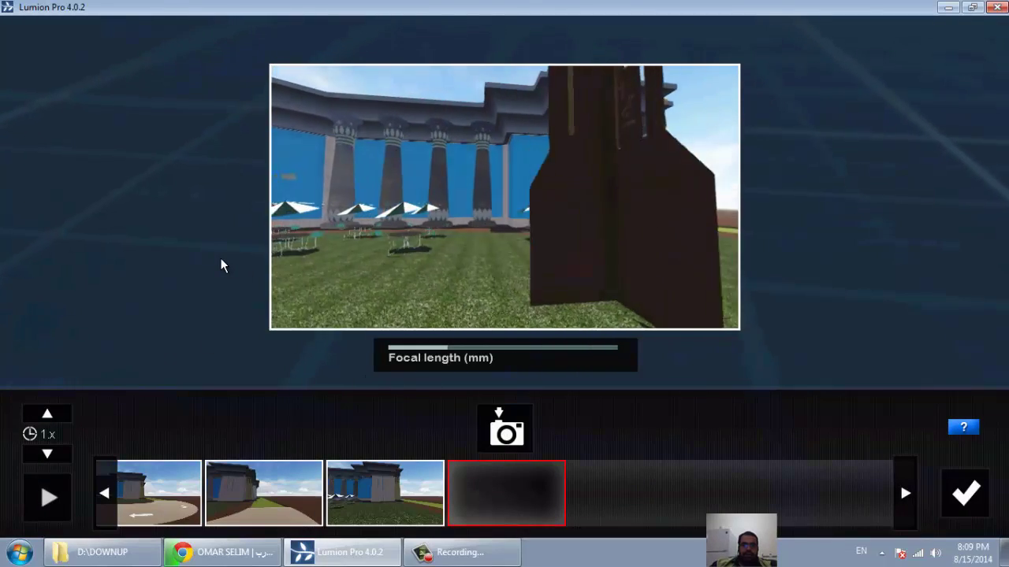
pyautogui.click(490, 415)
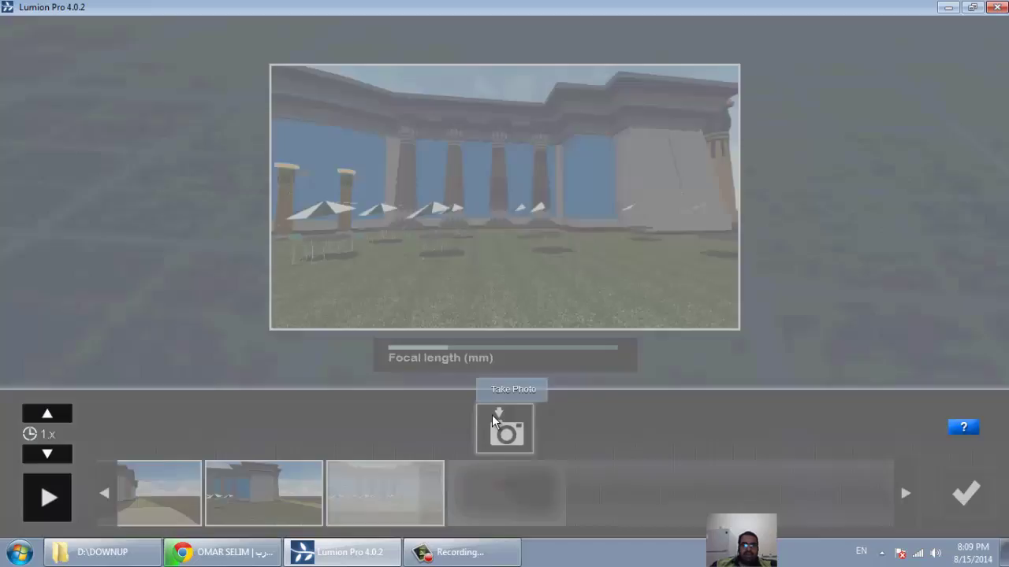
pyautogui.moveTo(297, 282); pyautogui.dragTo(268, 265, button='right')
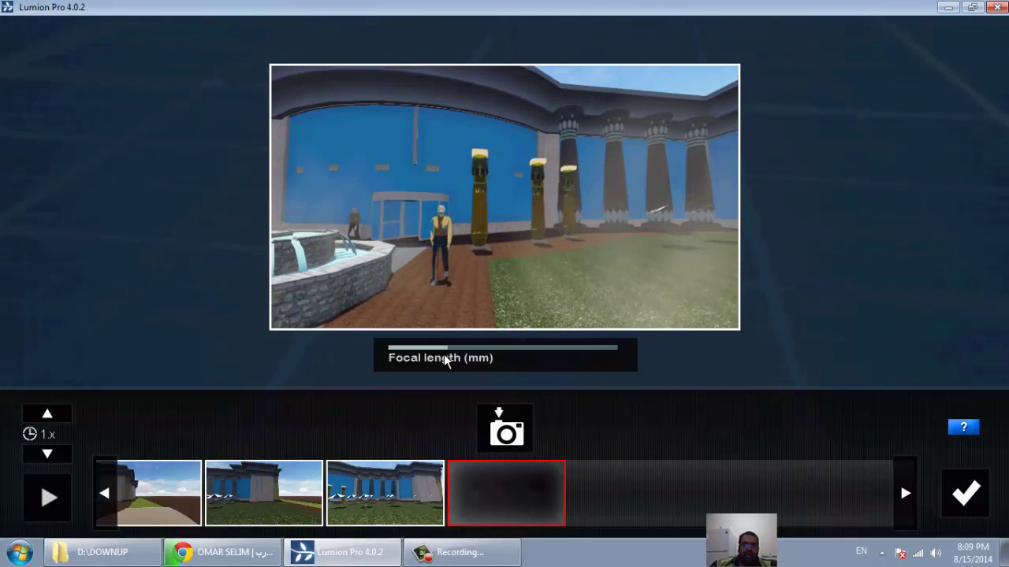
pyautogui.press('s')
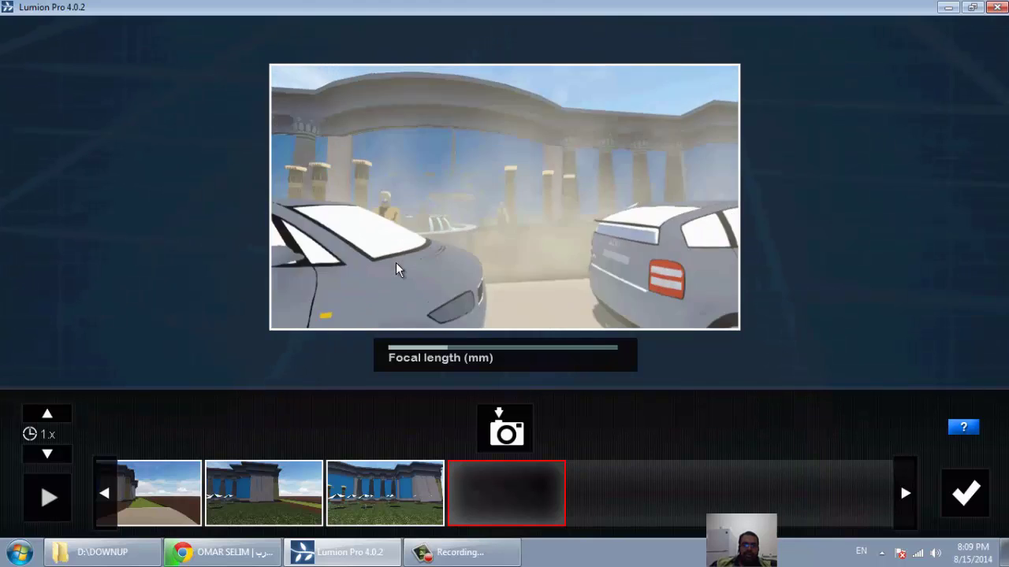
pyautogui.press('s')
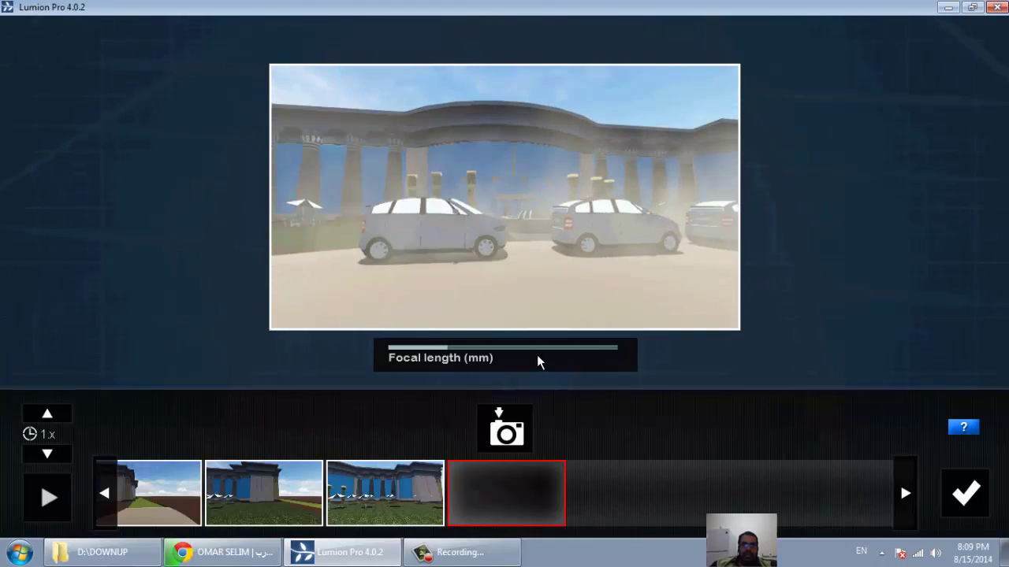
pyautogui.press('s')
pyautogui.moveTo(599, 310); pyautogui.dragTo(684, 309, button='right')
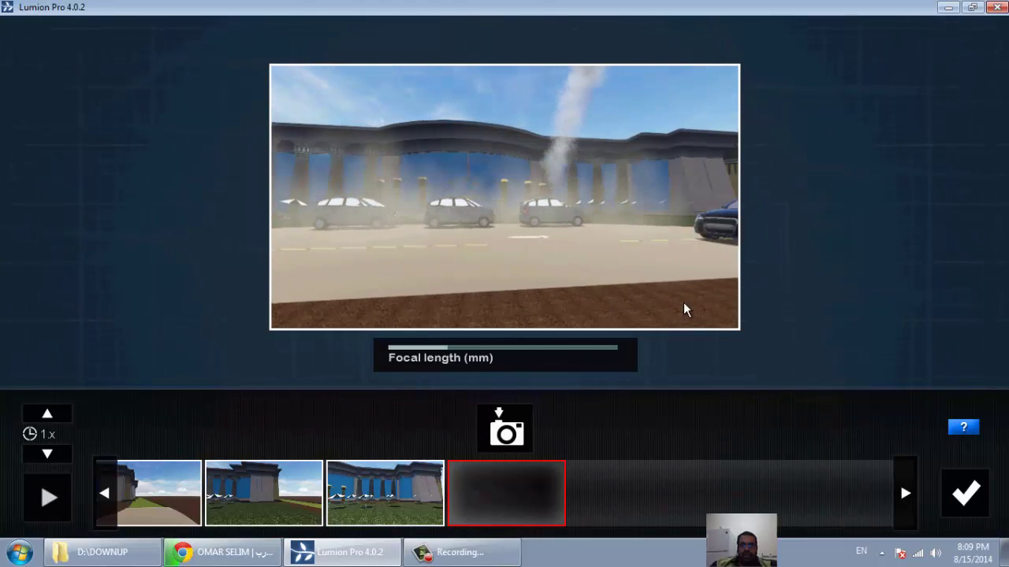
pyautogui.click(526, 419)
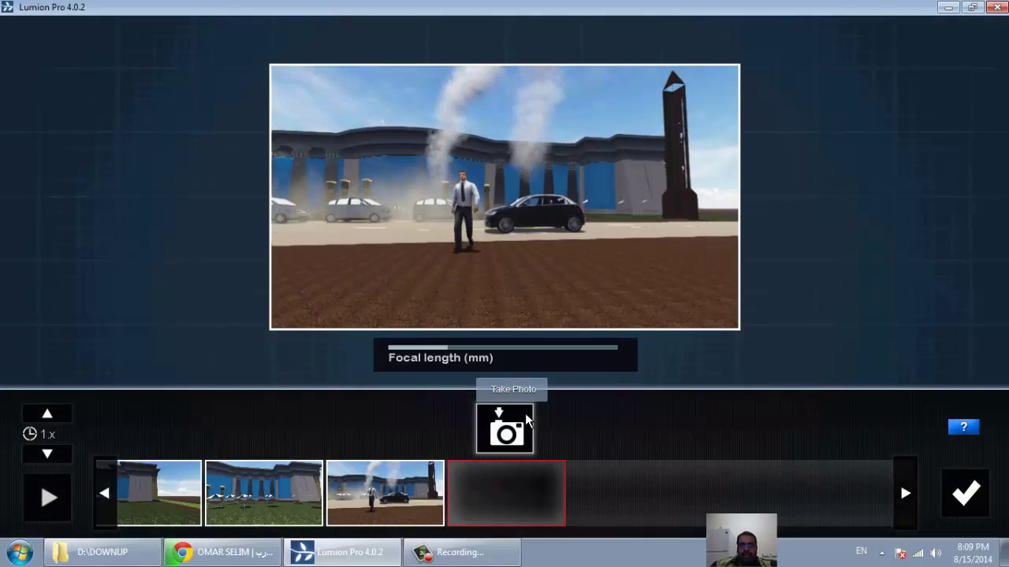
pyautogui.click(521, 426)
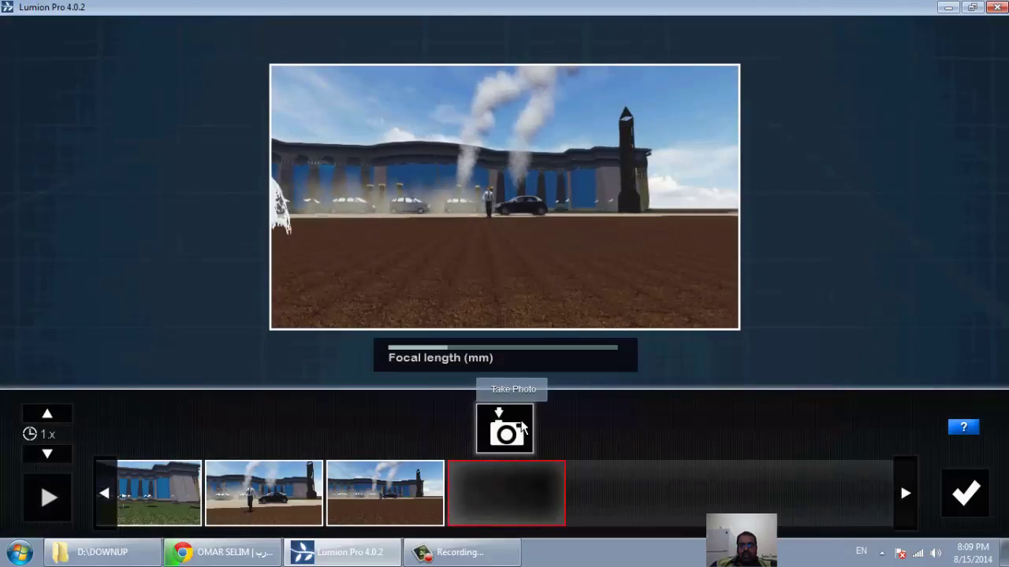
pyautogui.click(522, 426)
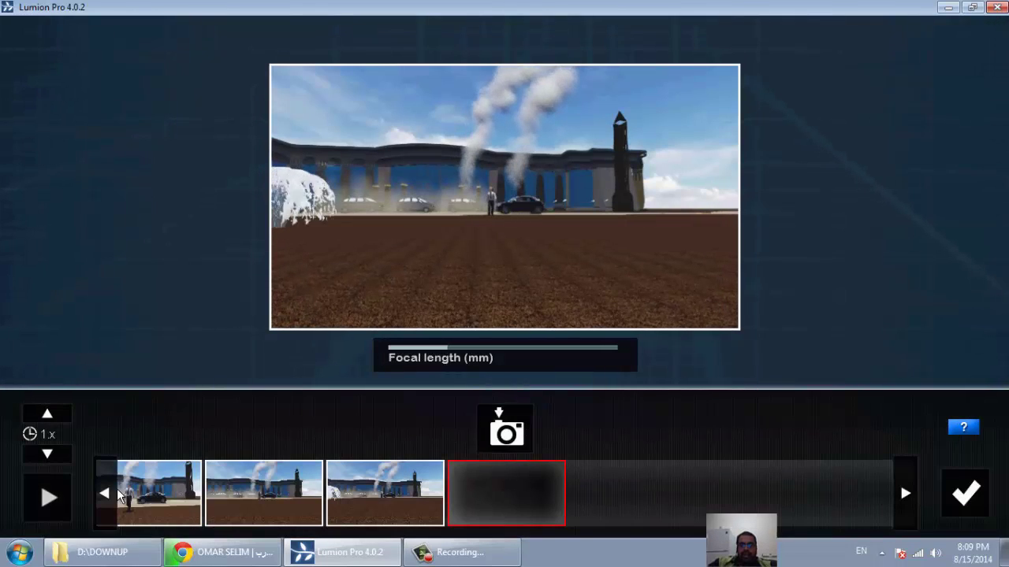
pyautogui.click(70, 512)
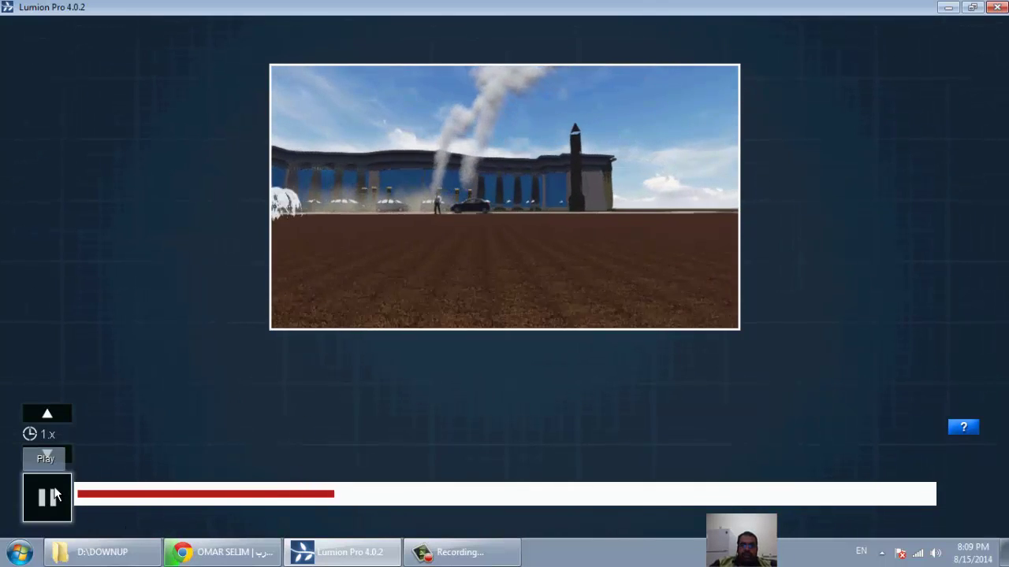
pyautogui.click(50, 417)
pyautogui.click(51, 419)
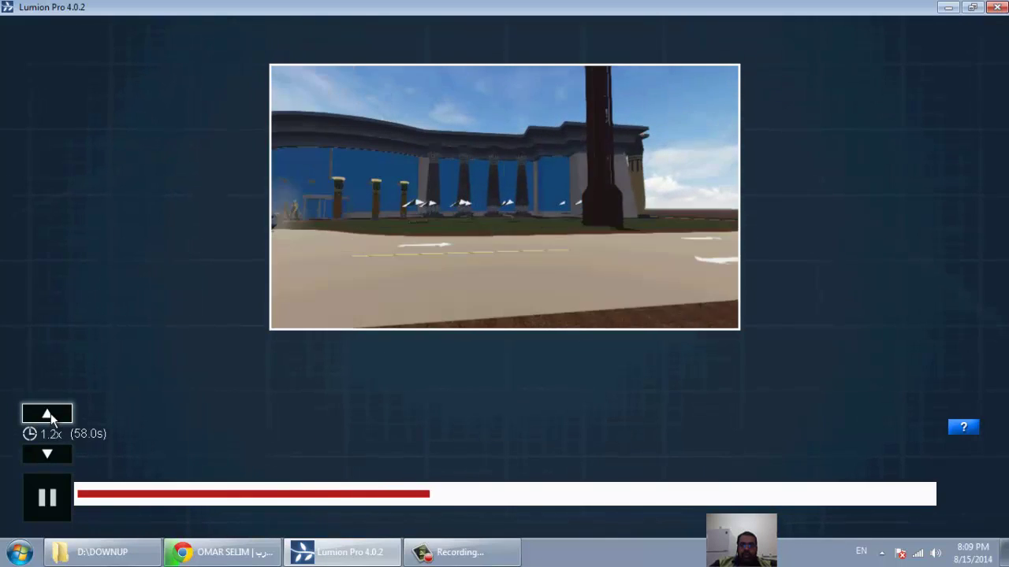
pyautogui.click(47, 454)
pyautogui.click(48, 455)
pyautogui.click(48, 497)
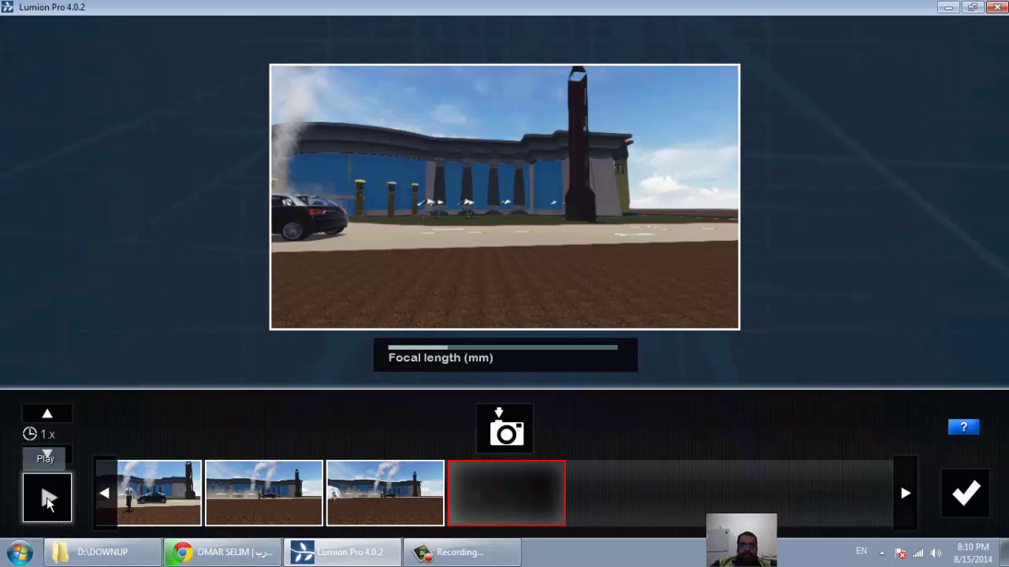
# Reopen the Flythrough clip and add the Move effect from the Objects effects
pyautogui.click(950, 491)
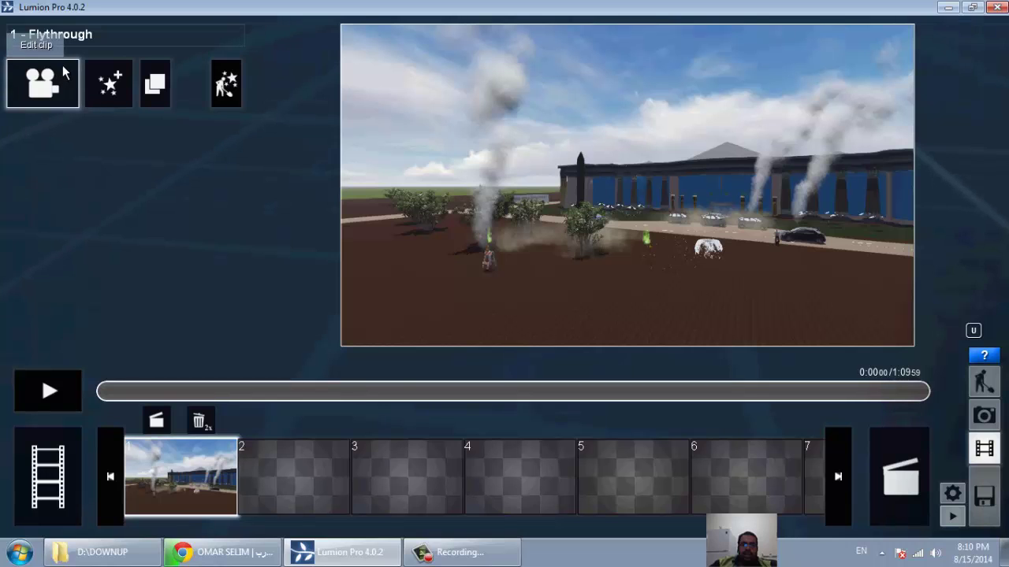
pyautogui.click(56, 89)
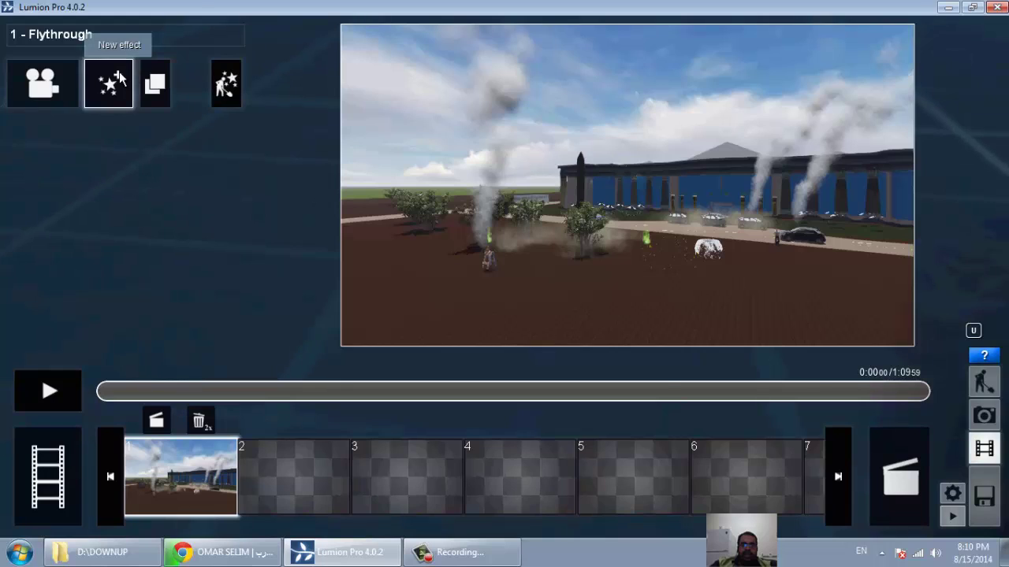
pyautogui.click(119, 79)
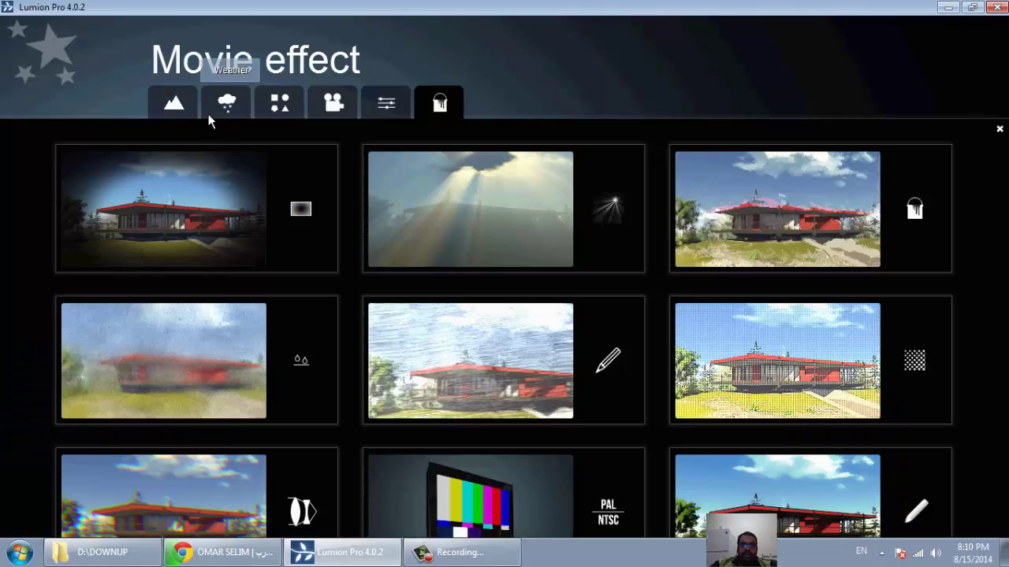
pyautogui.click(286, 114)
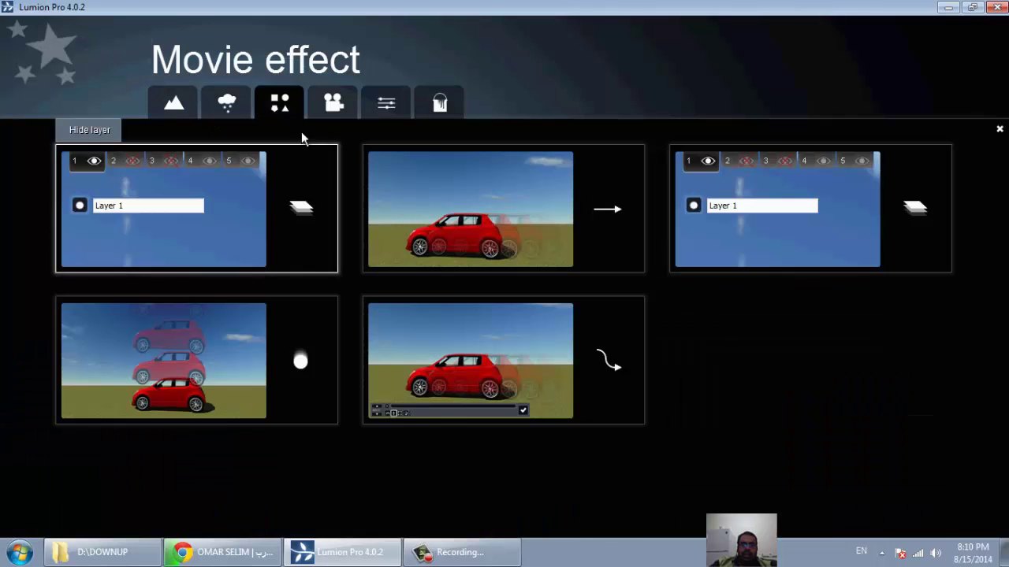
pyautogui.click(448, 219)
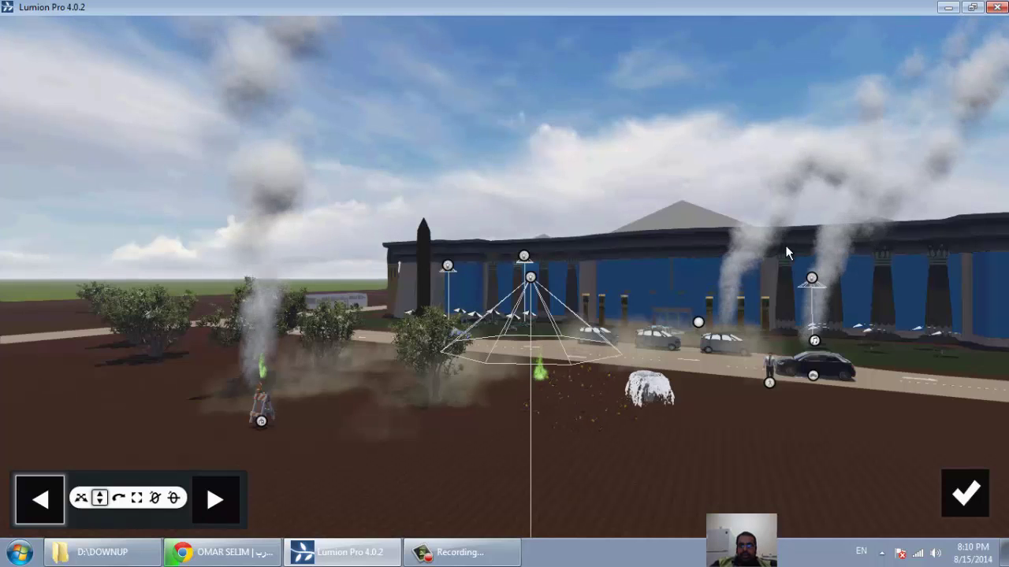
# Move the black car right along the road and the man into the foreground, then confirm
pyautogui.click(815, 380)
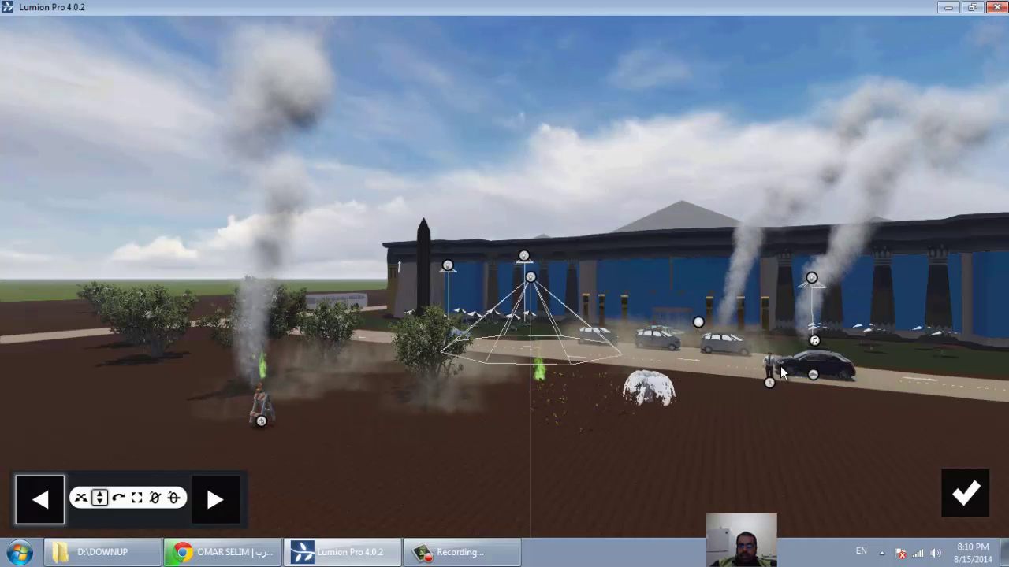
pyautogui.click(80, 498)
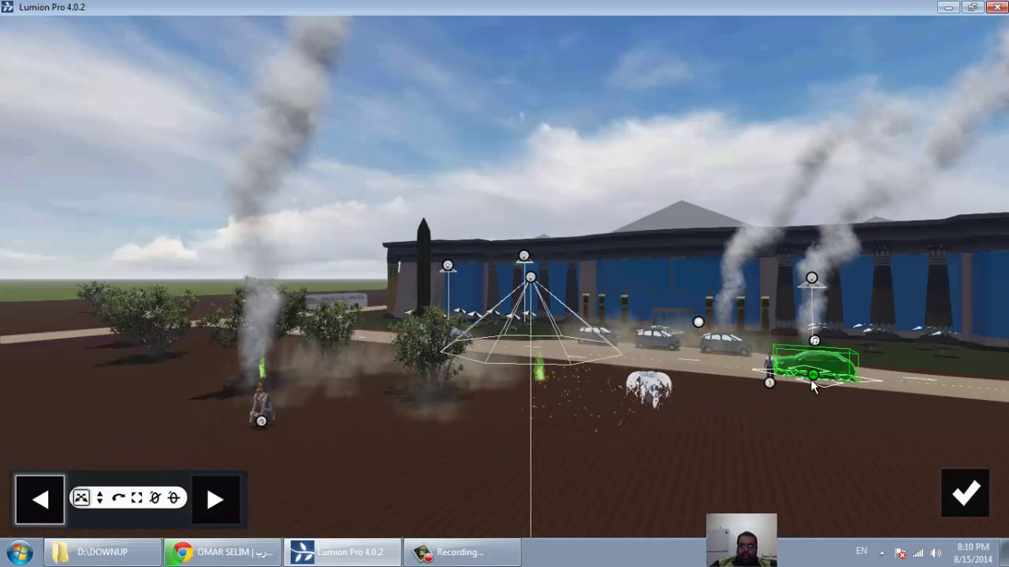
pyautogui.moveTo(814, 376); pyautogui.dragTo(1004, 394)
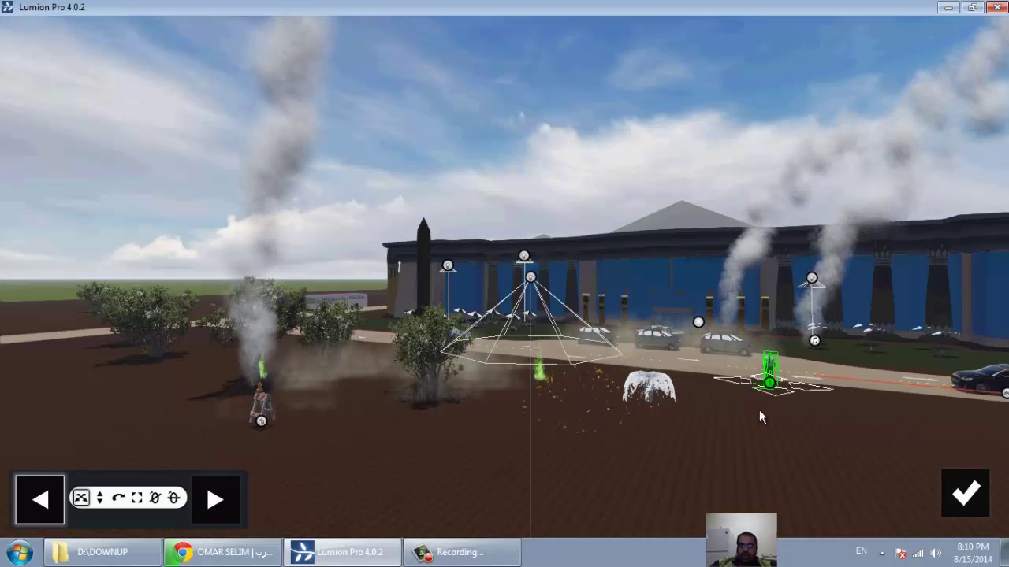
pyautogui.moveTo(768, 383); pyautogui.dragTo(684, 543)
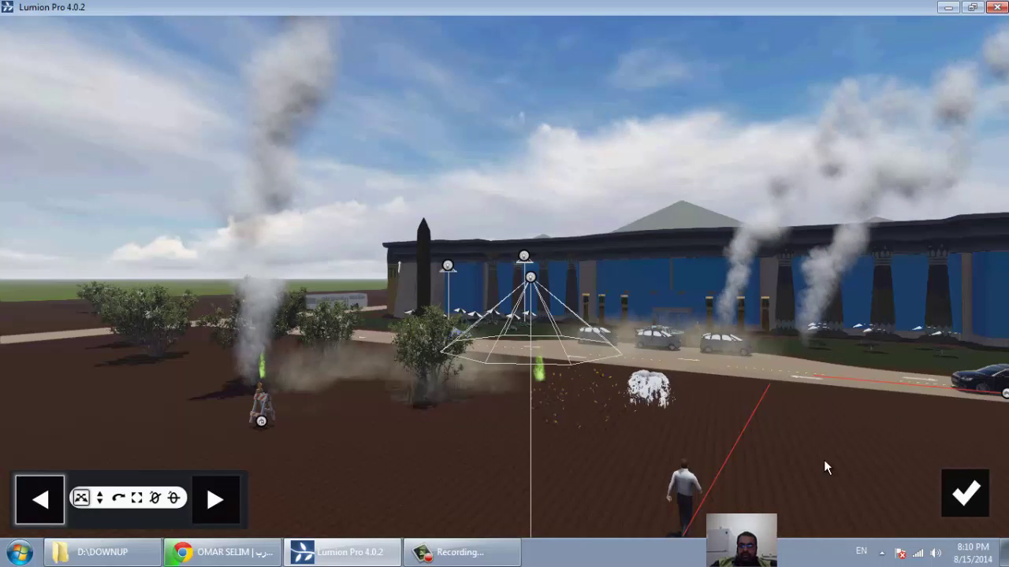
pyautogui.click(965, 493)
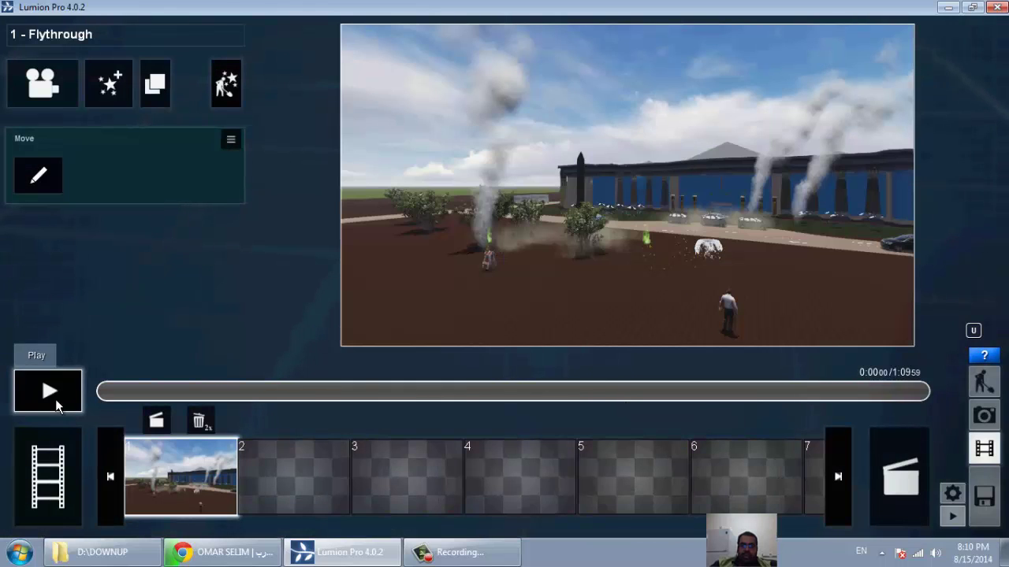
# Play the Flythrough clip, skipping to about 0:52, 0:58 and 1:01, then reopen its camera path
pyautogui.click(56, 401)
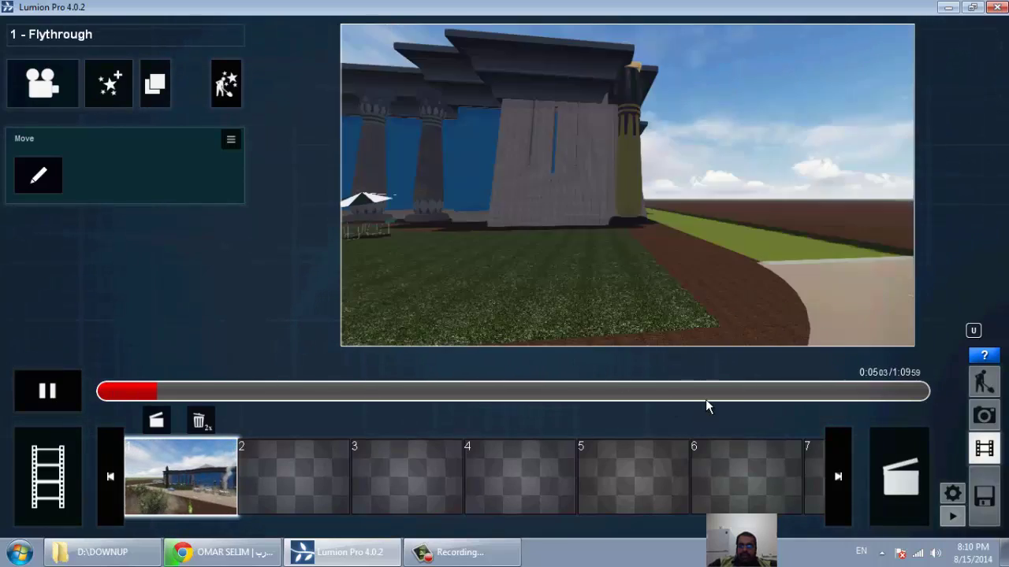
pyautogui.click(706, 399)
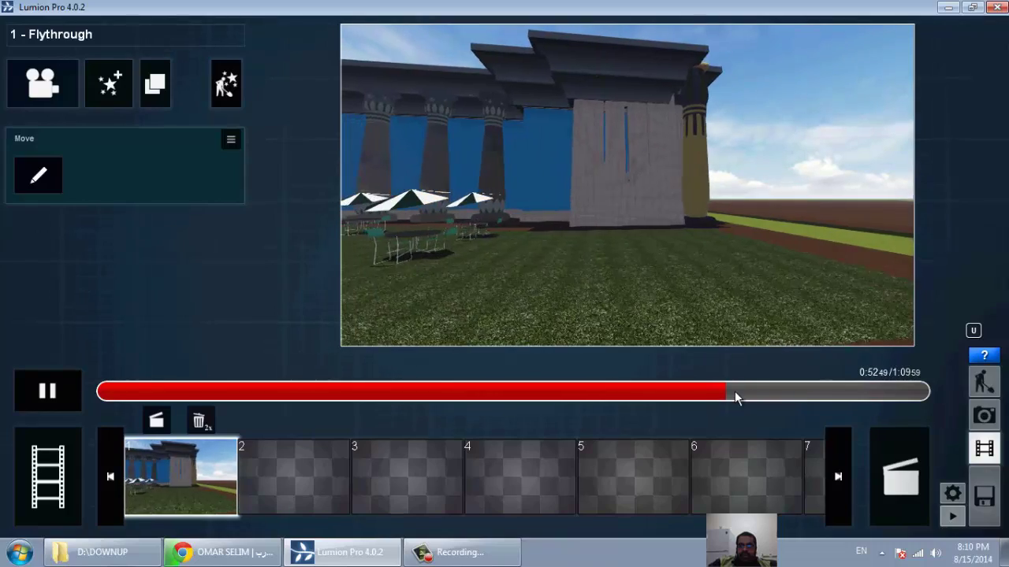
pyautogui.click(792, 395)
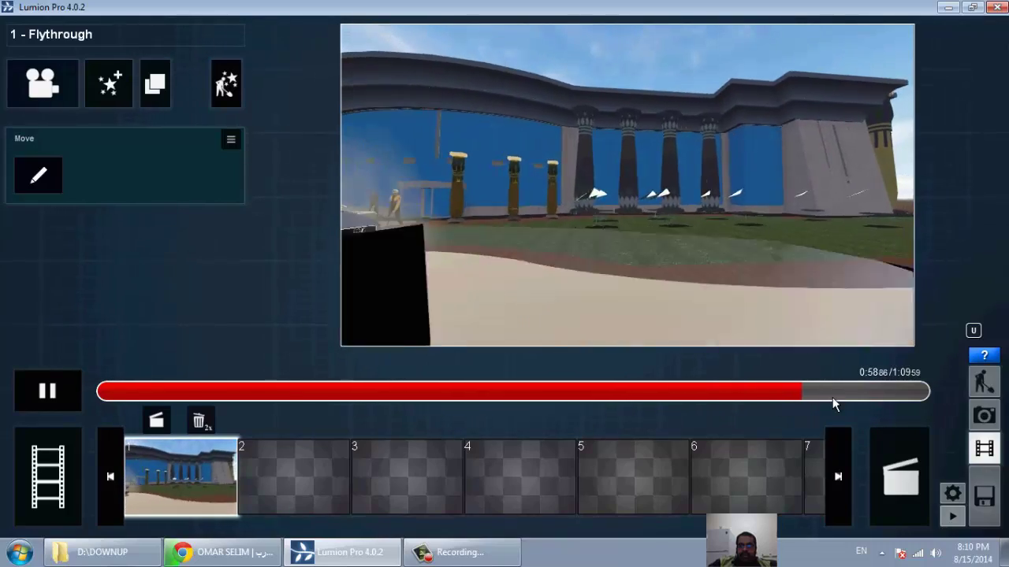
pyautogui.click(832, 398)
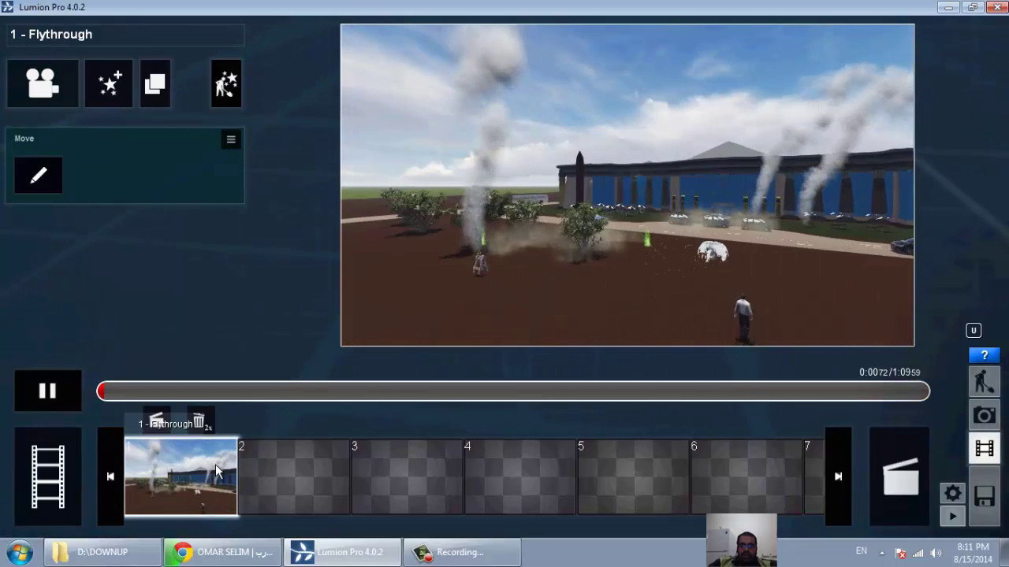
pyautogui.click(193, 480)
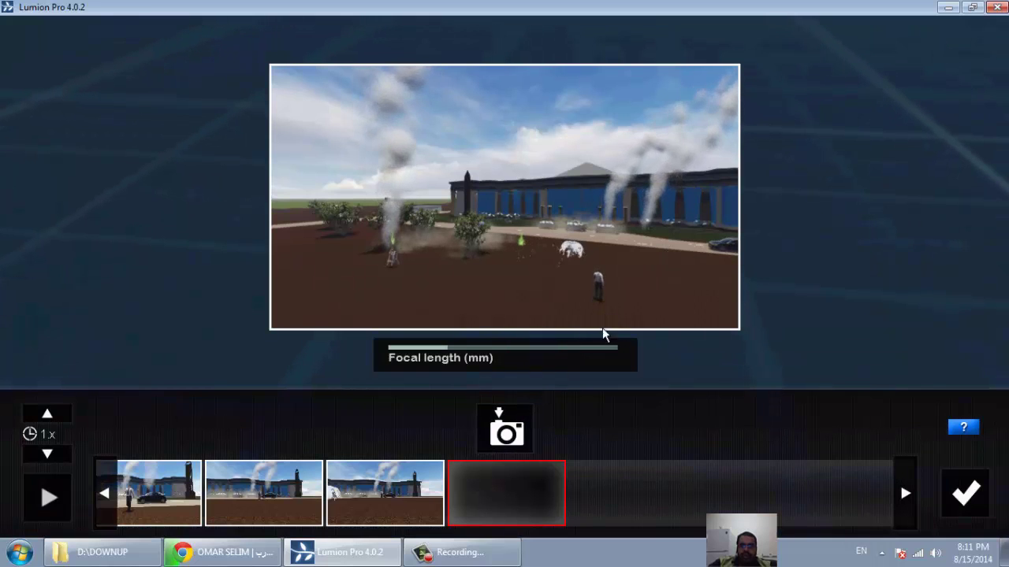
# From the third keyframe's view, reframe on the walking person and capture a keyframe
pyautogui.click(427, 502)
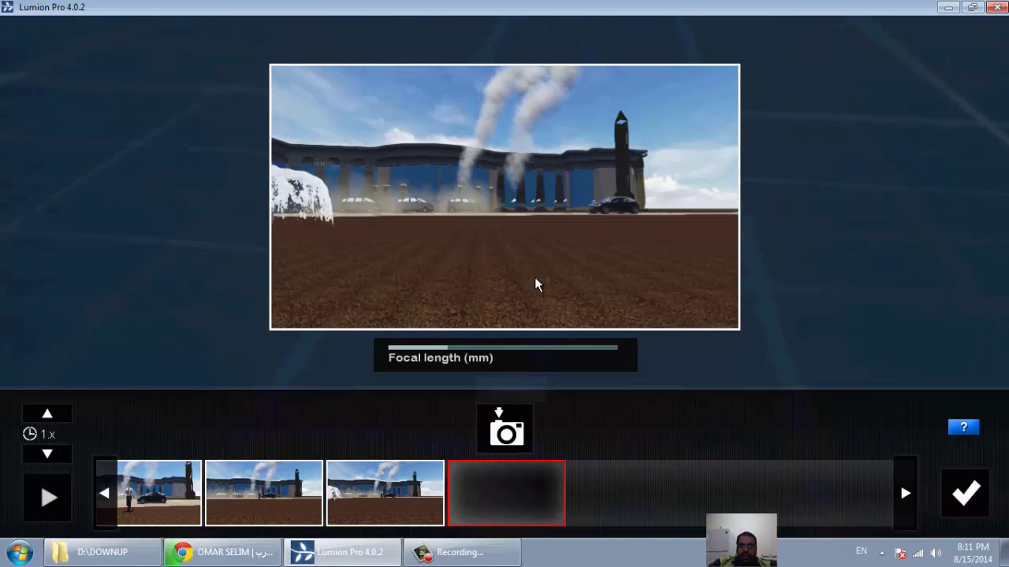
pyautogui.press('w')
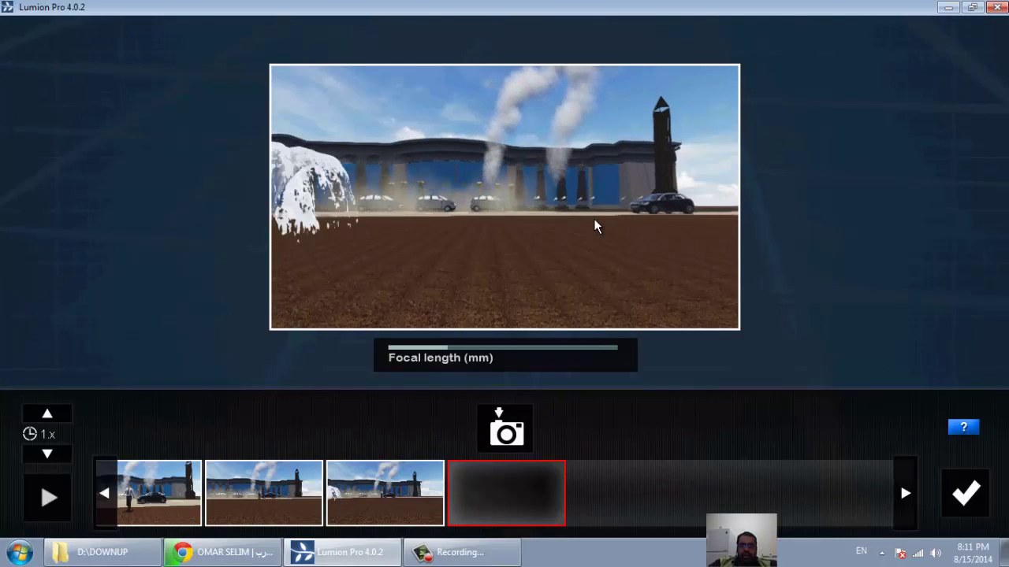
pyautogui.press('s')
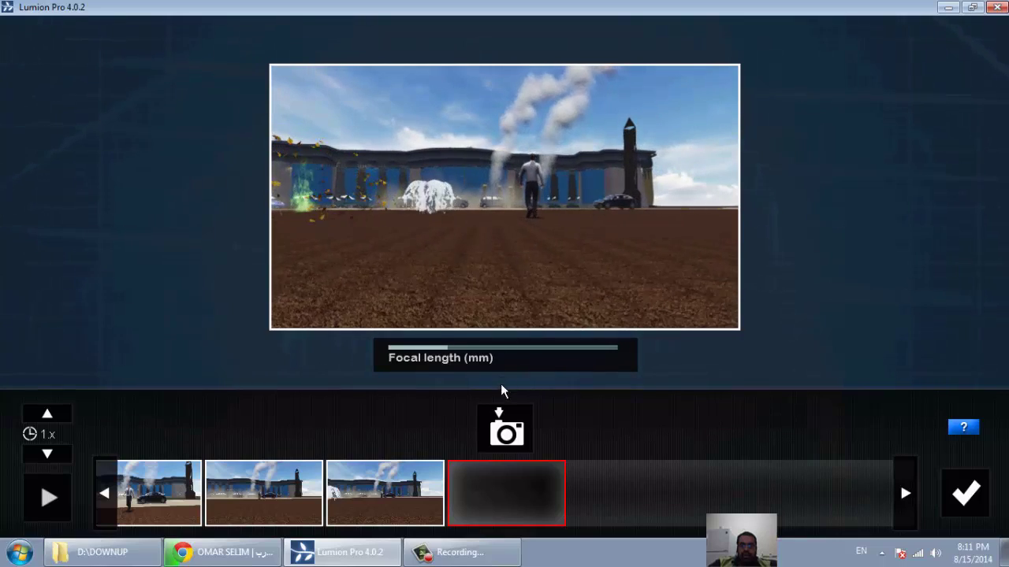
pyautogui.click(502, 413)
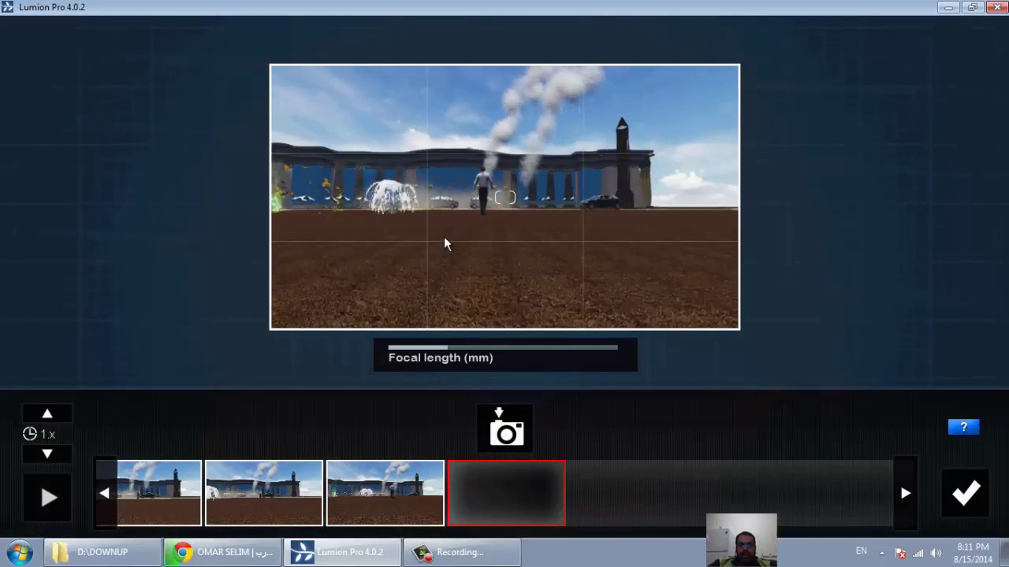
# Capture three more keyframes around the fountain and finish the path, giving a 1:26.59 clip
pyautogui.press('a')
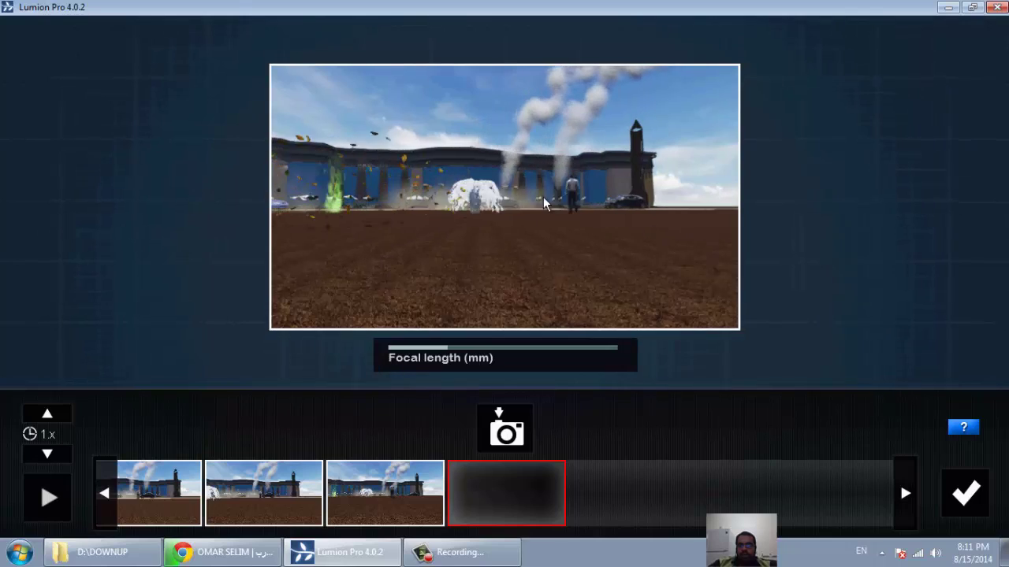
pyautogui.press('w')
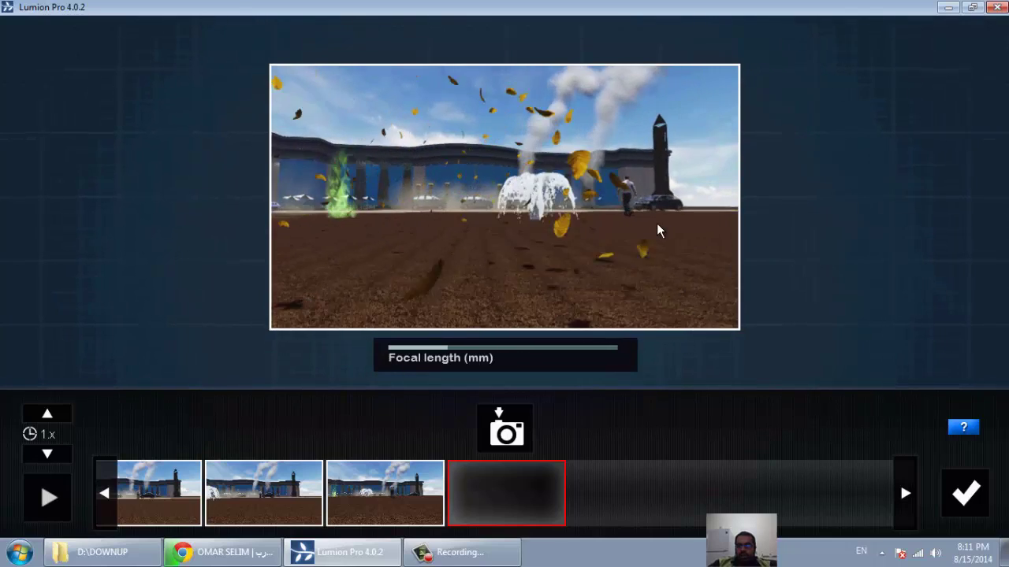
pyautogui.press('d')
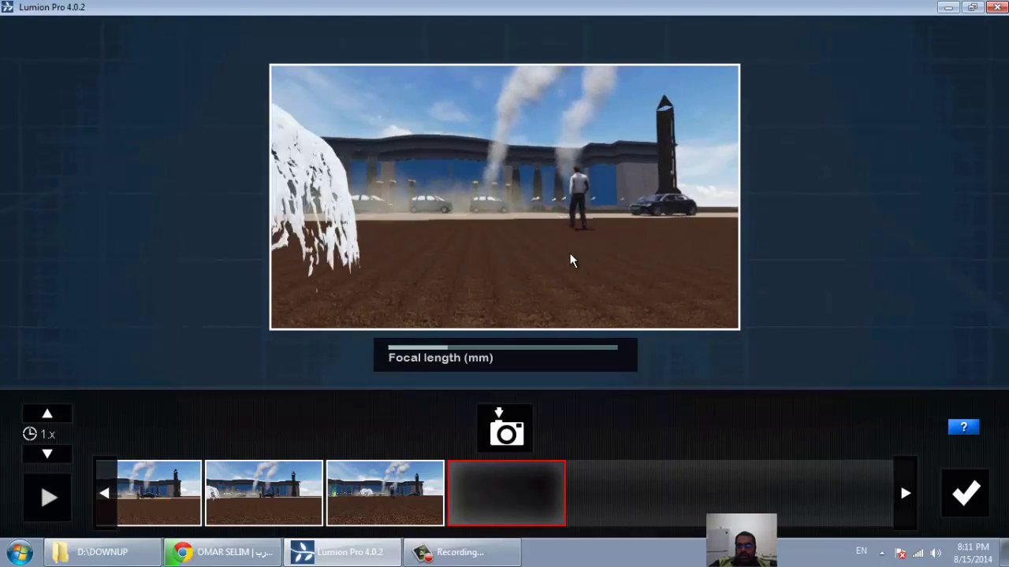
pyautogui.click(518, 429)
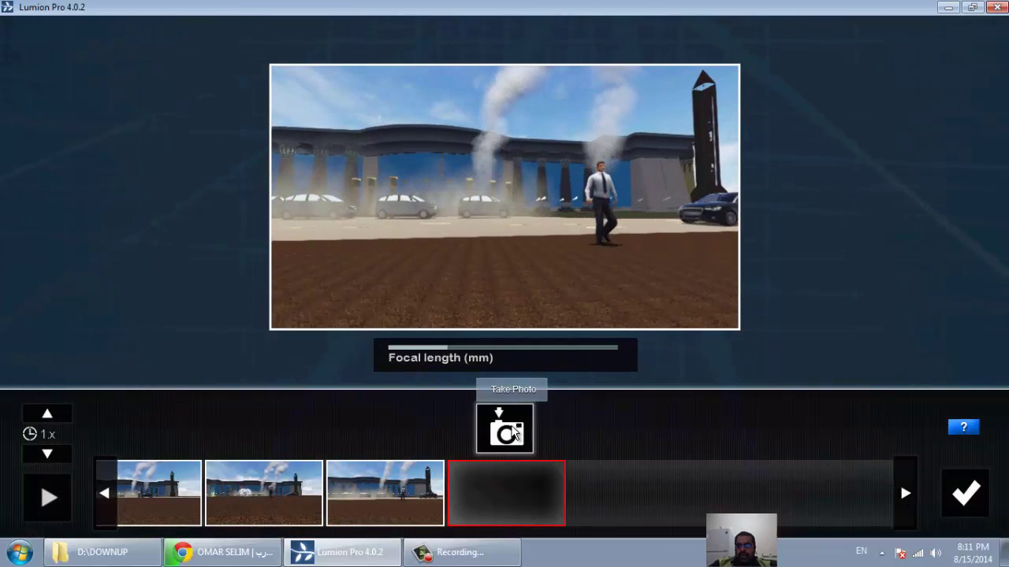
pyautogui.click(506, 432)
pyautogui.press('d')
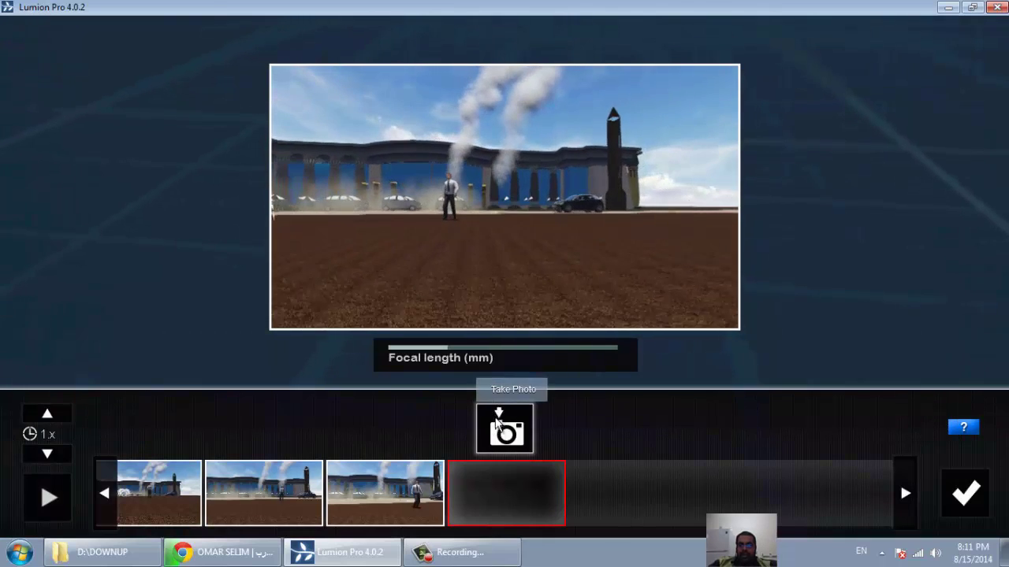
pyautogui.click(511, 430)
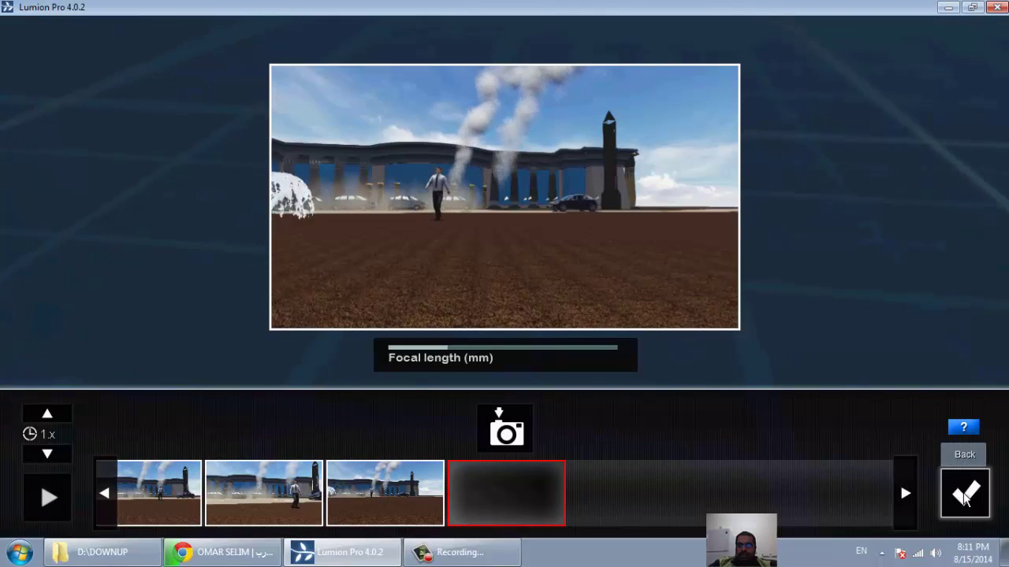
pyautogui.click(942, 488)
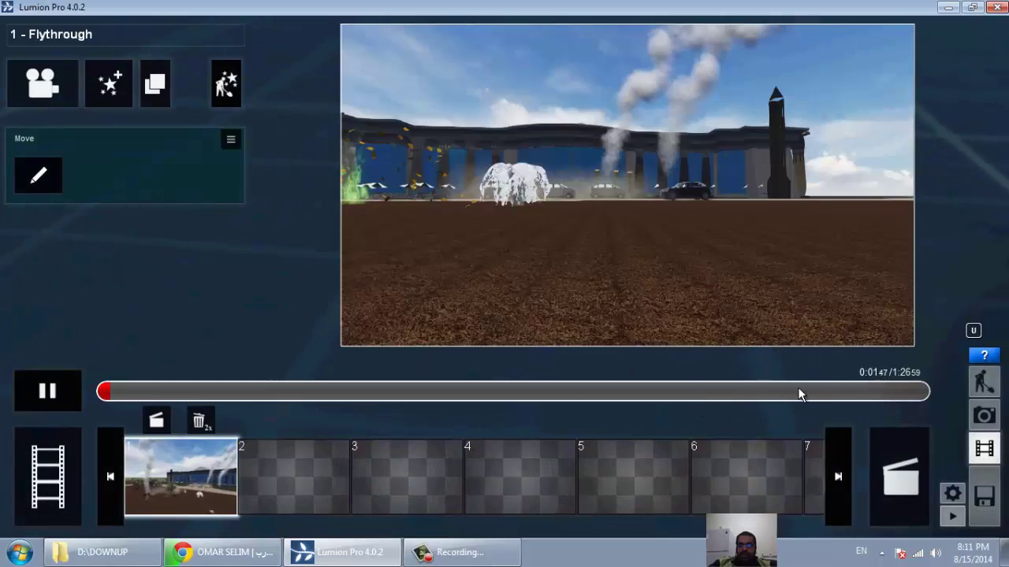
# Skip through the 1:26.59 Flythrough clip to near its end, then pause playback
pyautogui.click(798, 387)
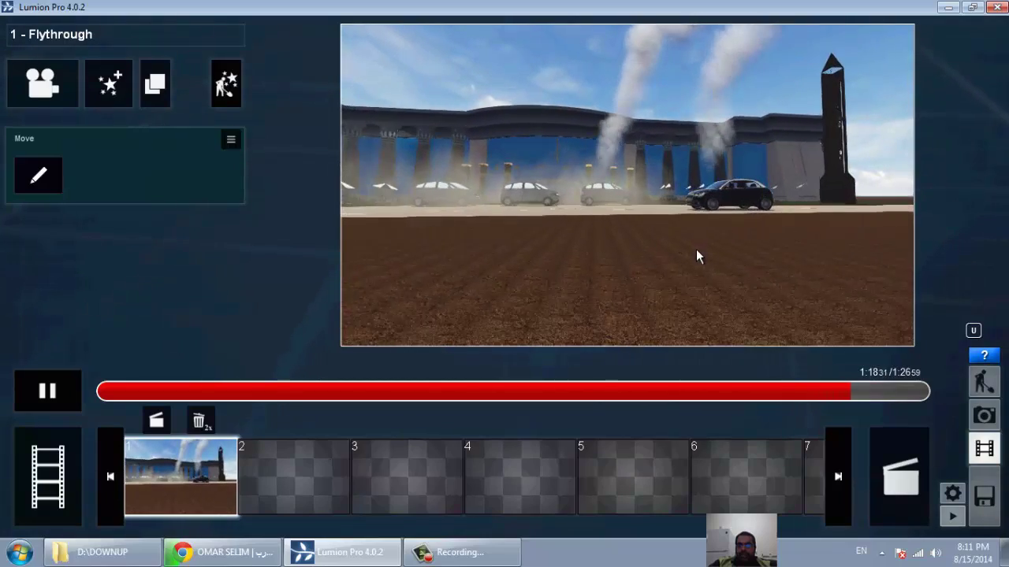
pyautogui.click(901, 393)
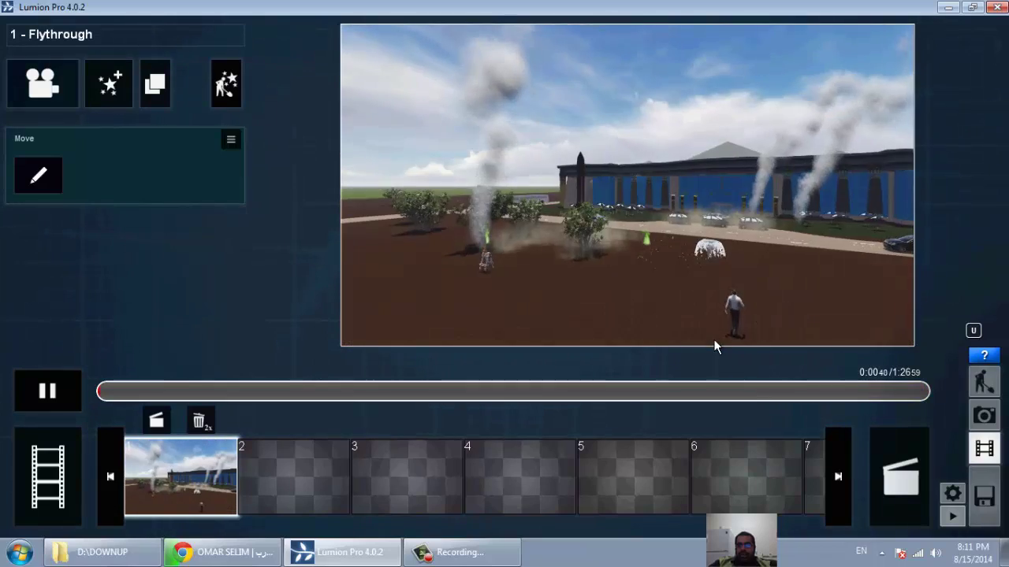
pyautogui.click(46, 391)
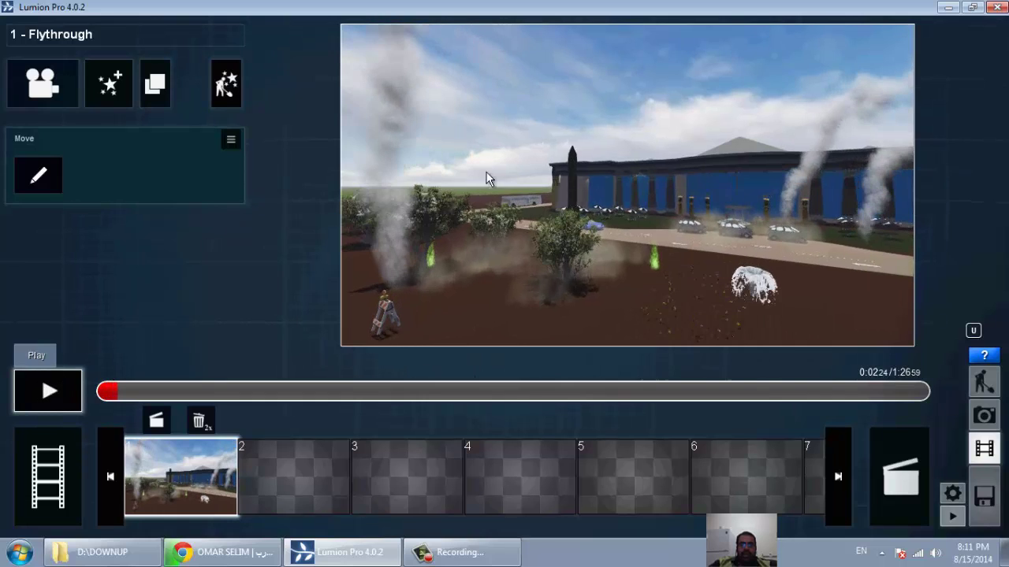
pyautogui.click(110, 82)
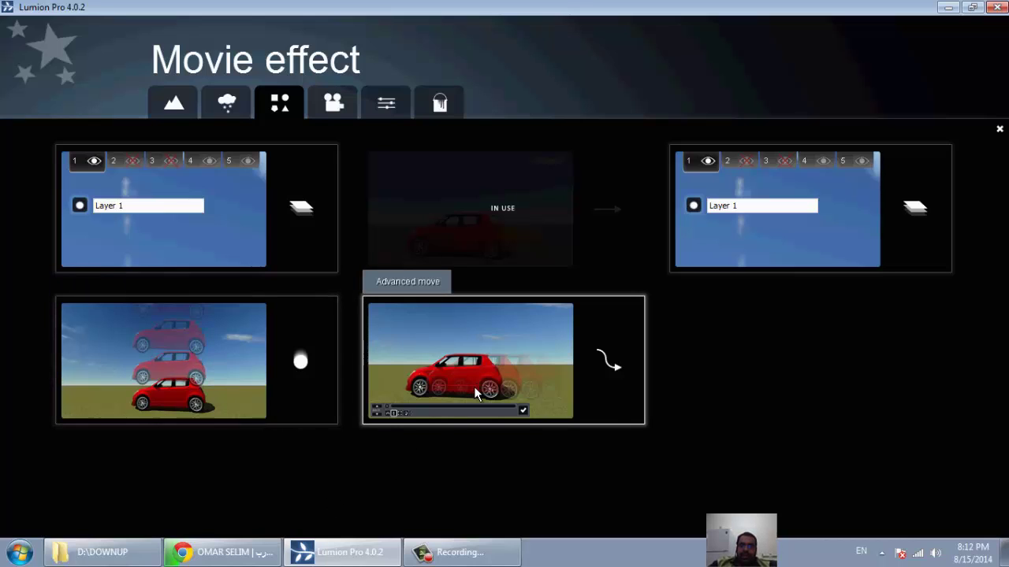
pyautogui.click(334, 102)
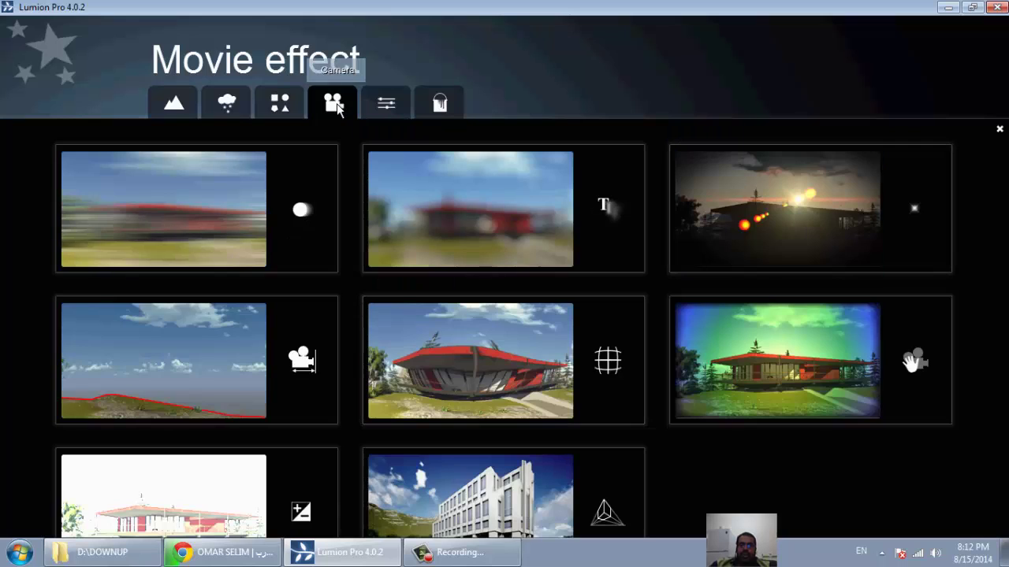
pyautogui.click(398, 111)
pyautogui.click(426, 107)
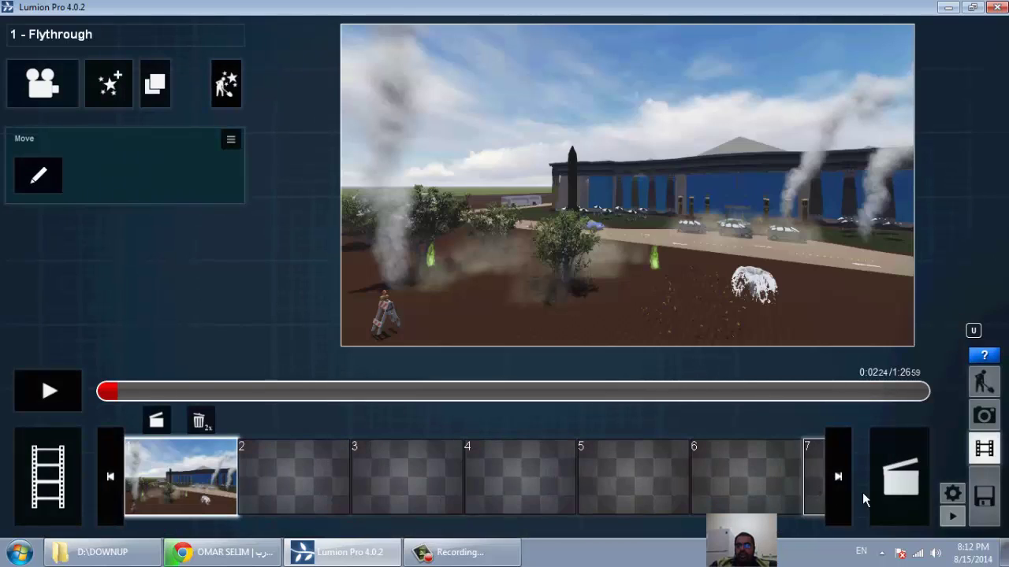
# In the movie export settings, try 200 fps and then return to 30 fps
pyautogui.click(888, 482)
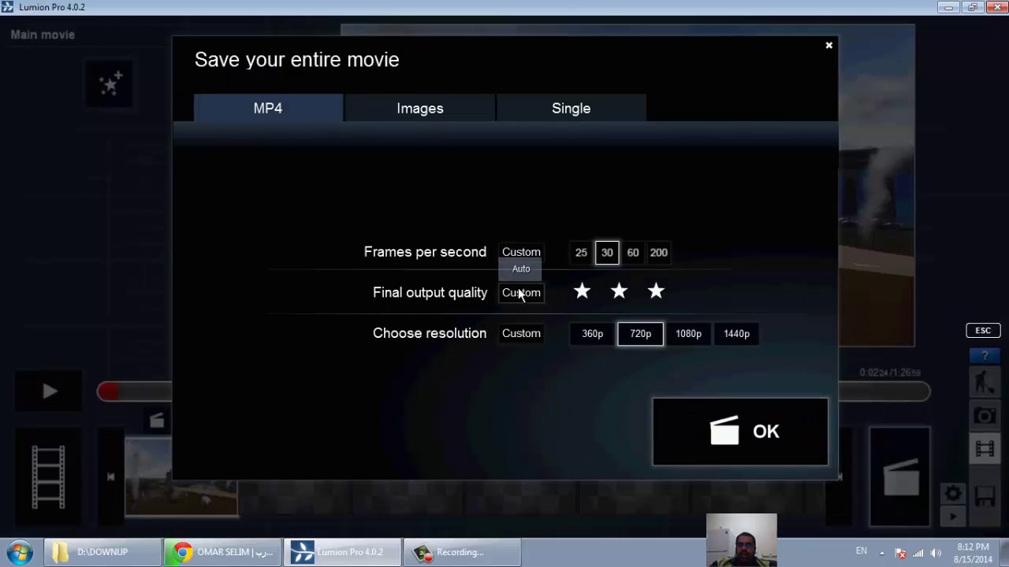
pyautogui.click(652, 261)
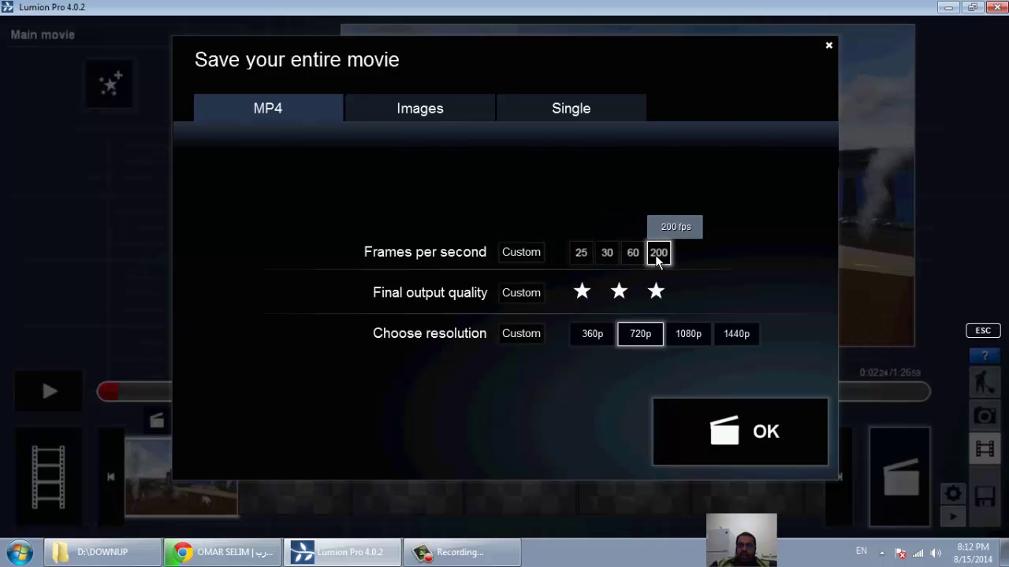
pyautogui.click(605, 257)
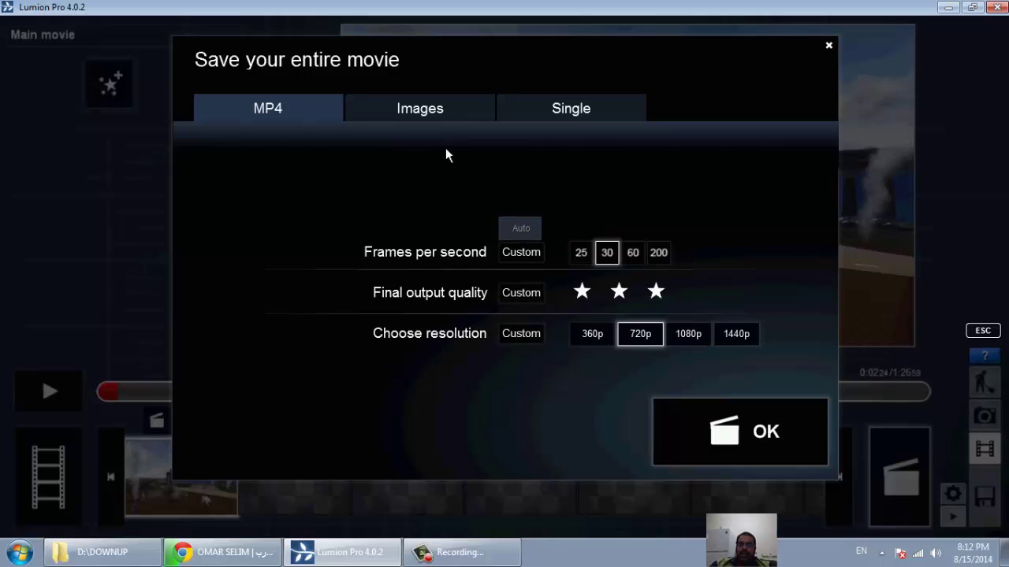
# Browse the Images and Single export options, then close without exporting
pyautogui.click(443, 113)
pyautogui.click(274, 115)
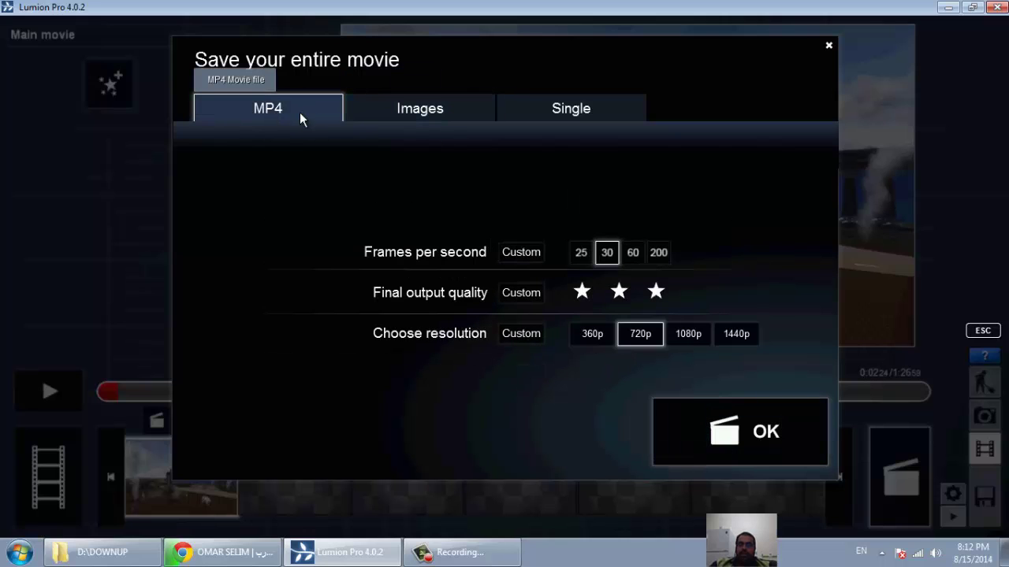
pyautogui.click(443, 120)
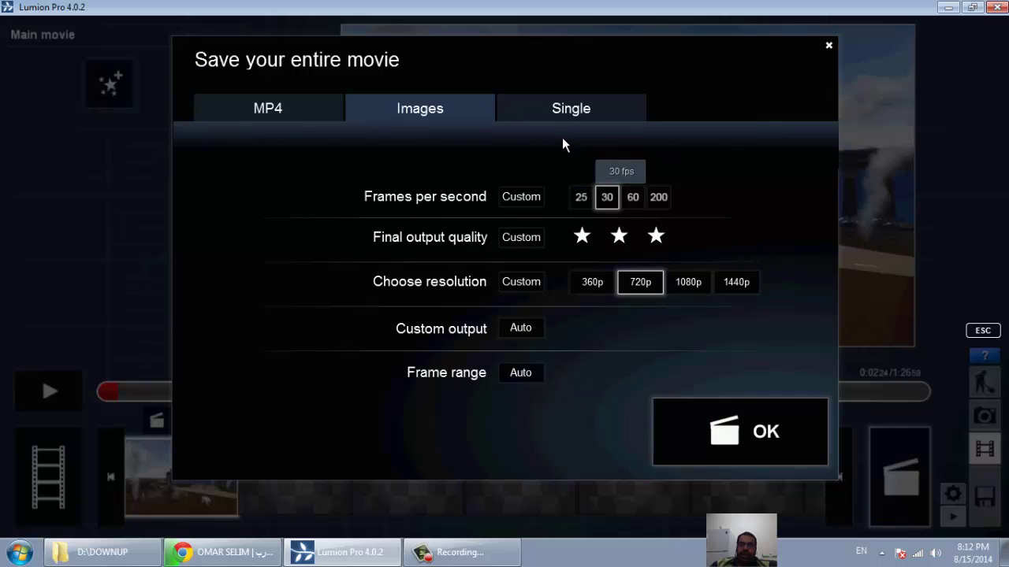
pyautogui.click(586, 114)
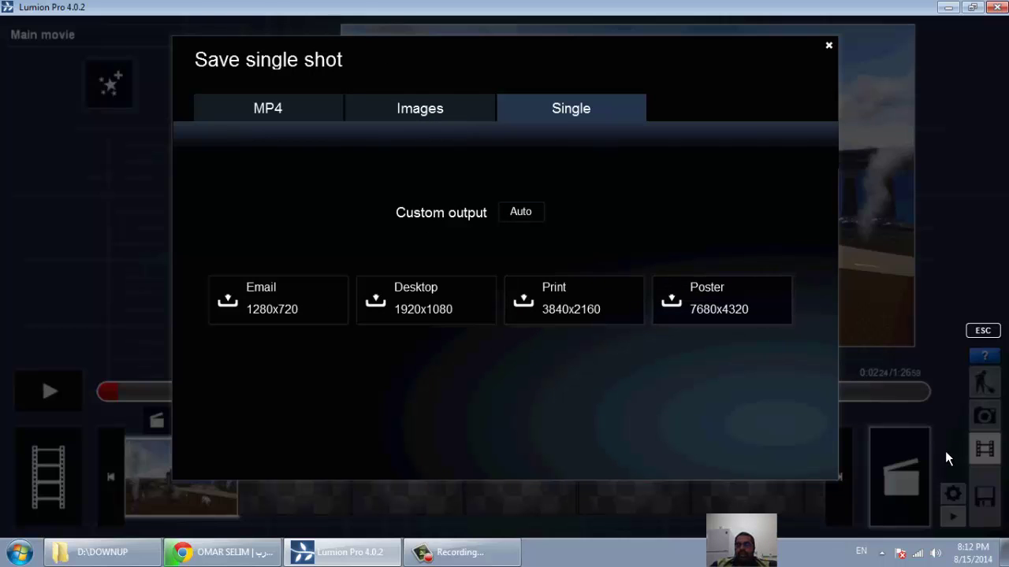
pyautogui.press('Escape')
# Leave the full-screen preview and name the scene with the author's name on the save page
pyautogui.click(955, 521)
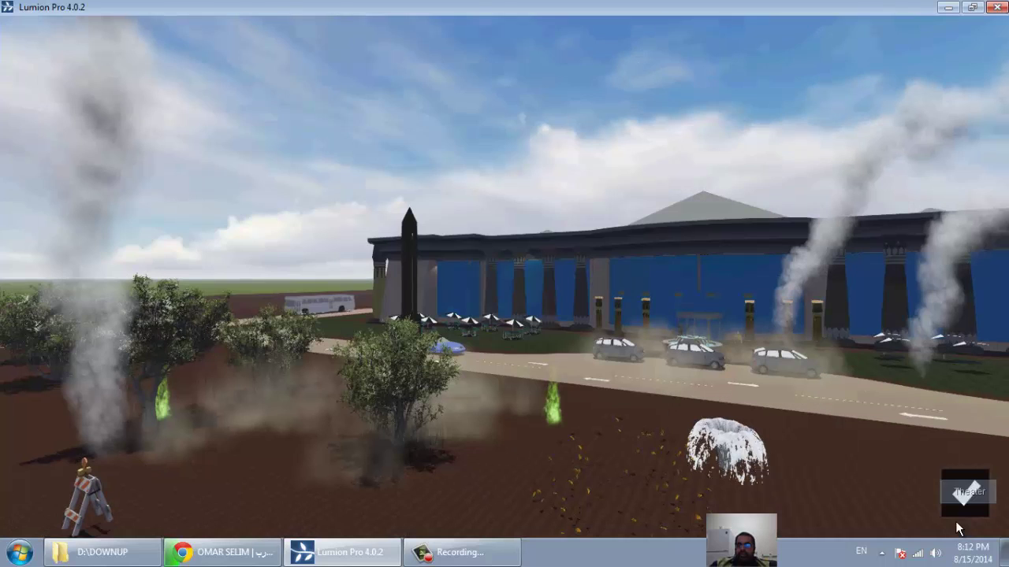
pyautogui.click(963, 490)
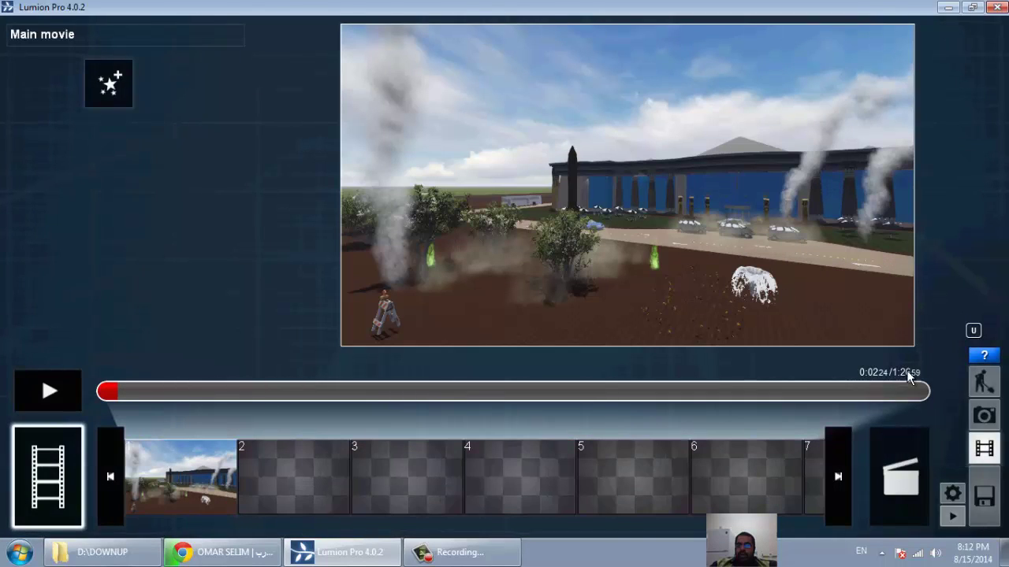
pyautogui.click(989, 517)
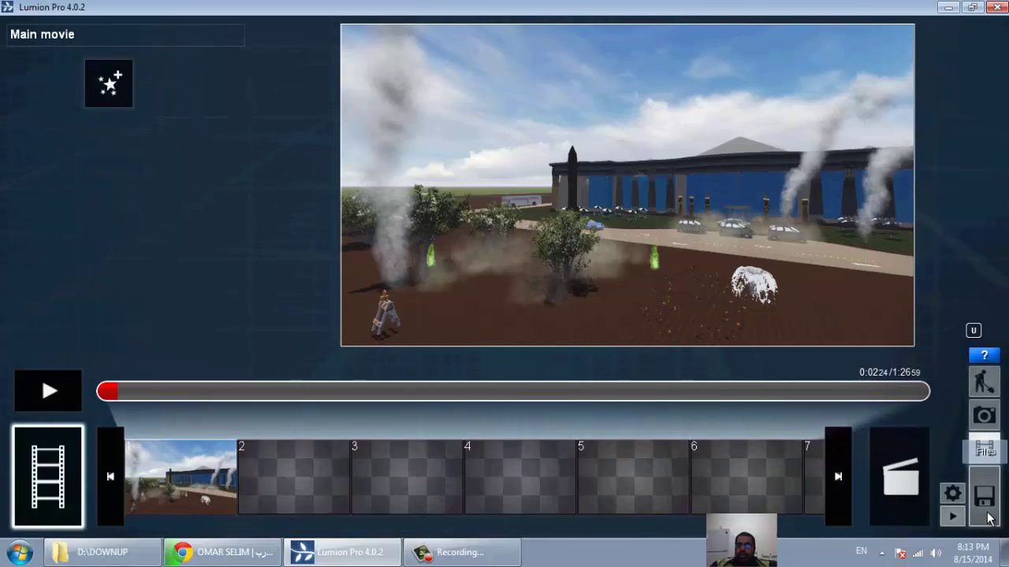
pyautogui.click(508, 311)
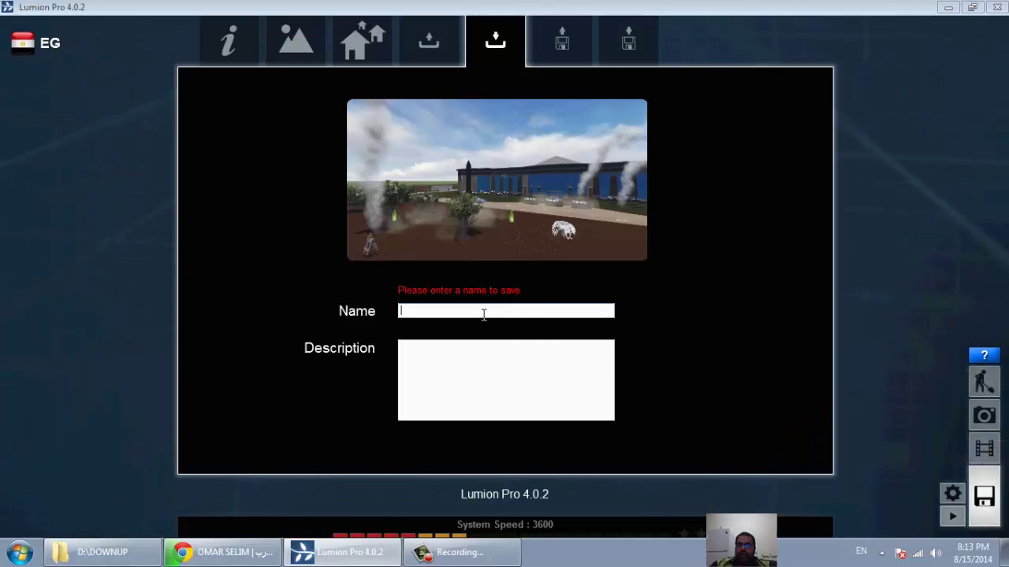
pyautogui.write('omar ')
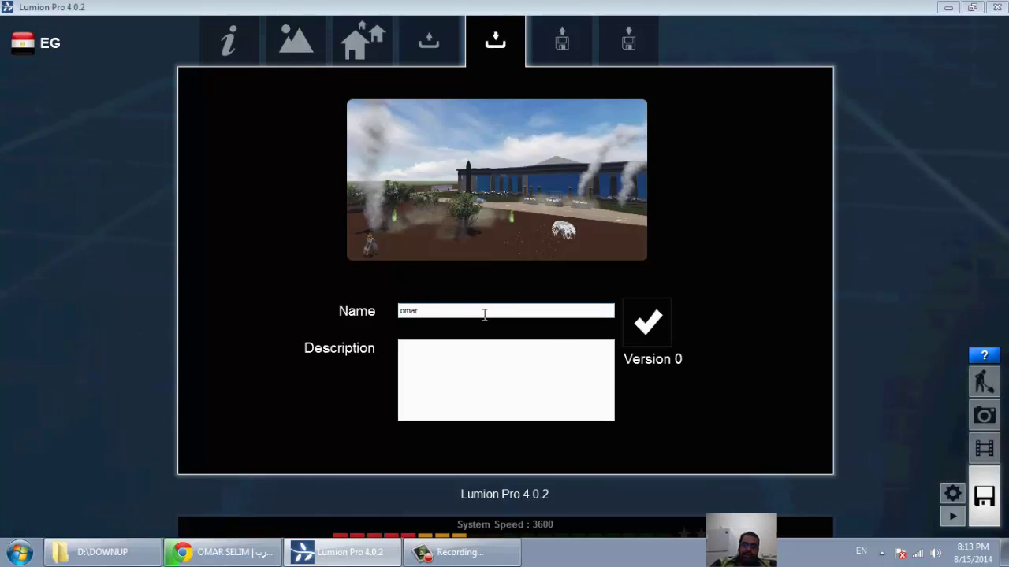
pyautogui.write('sel')
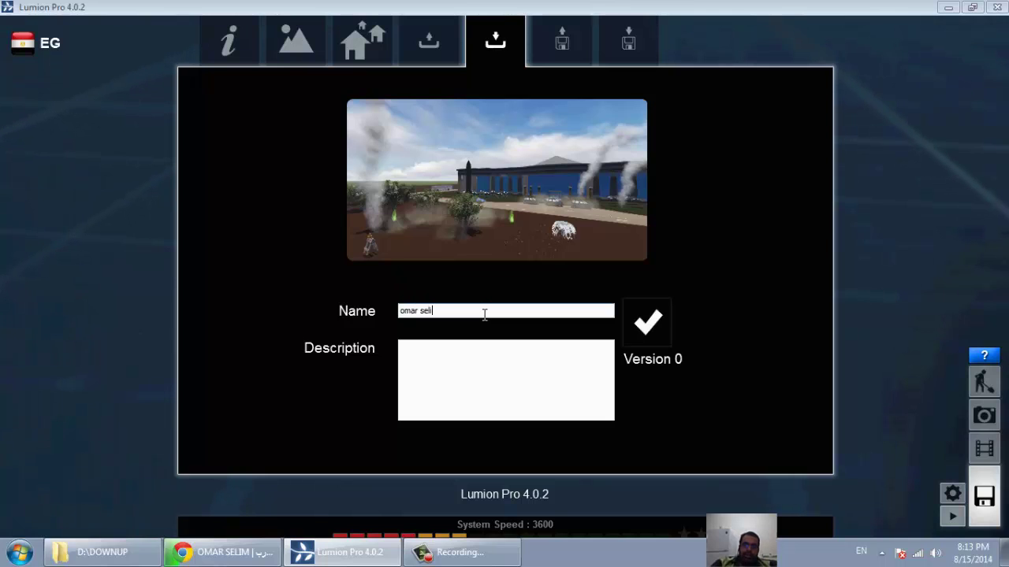
pyautogui.write('im')
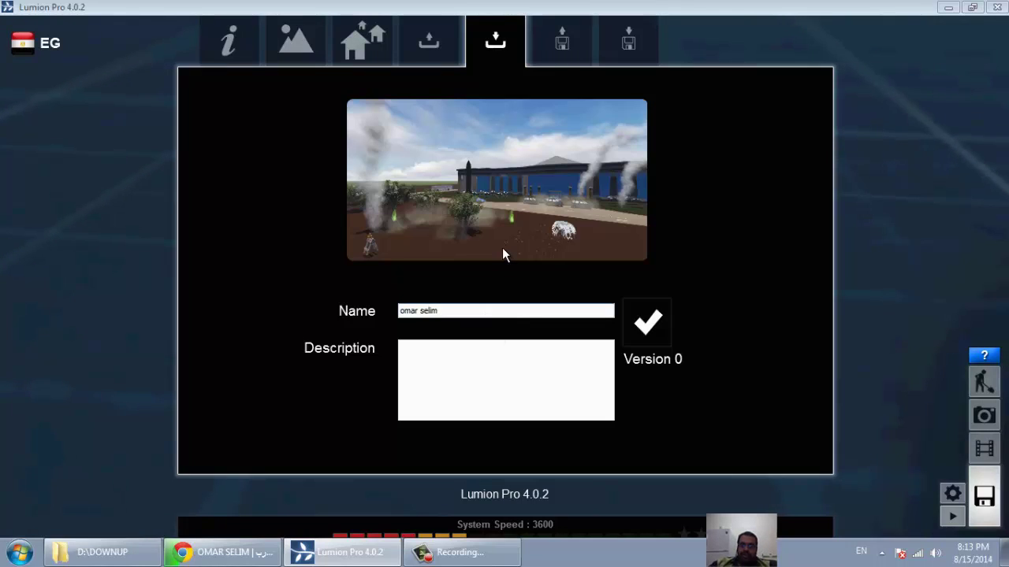